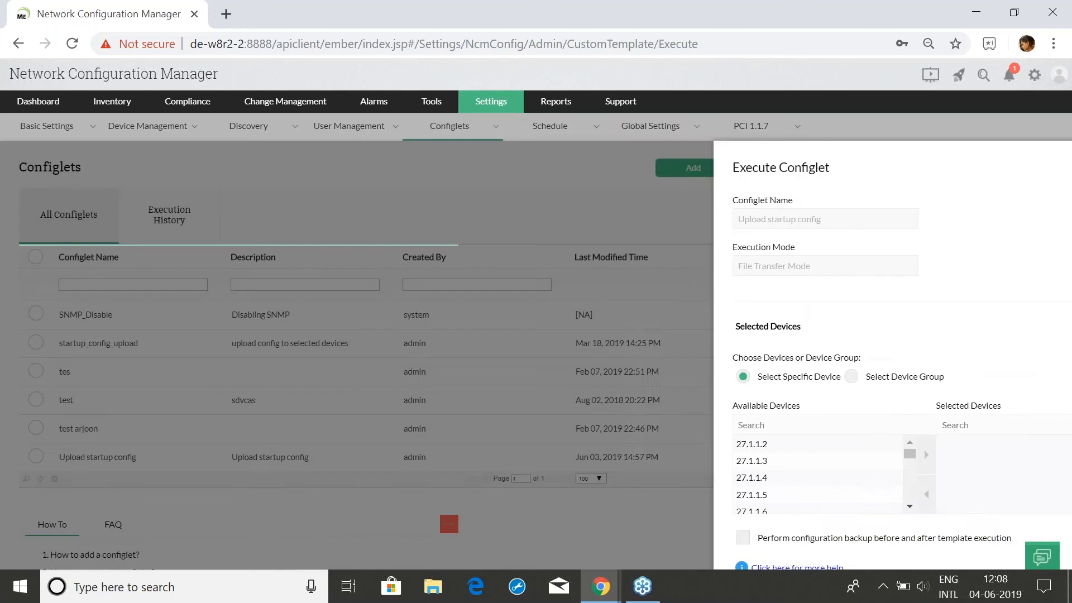
Move devices 27.1.1.5, 27.1.1.3 and 27.1.1.7 to Selected Devices, switch to Device Group, then cancel
scroll(720, 368, down, 2)
click(709, 357)
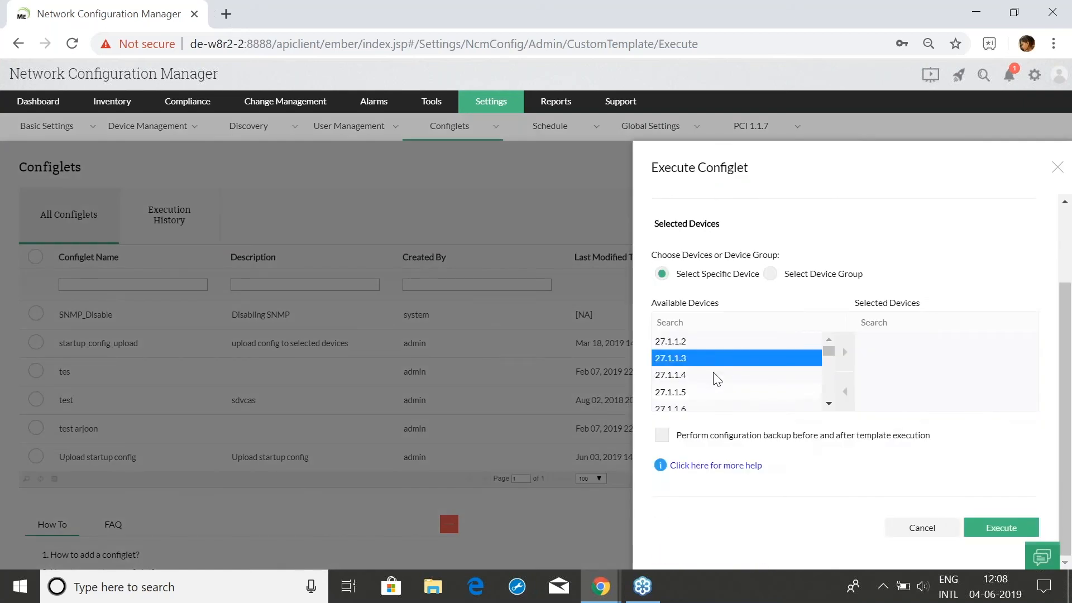
click(734, 391)
click(846, 352)
click(770, 359)
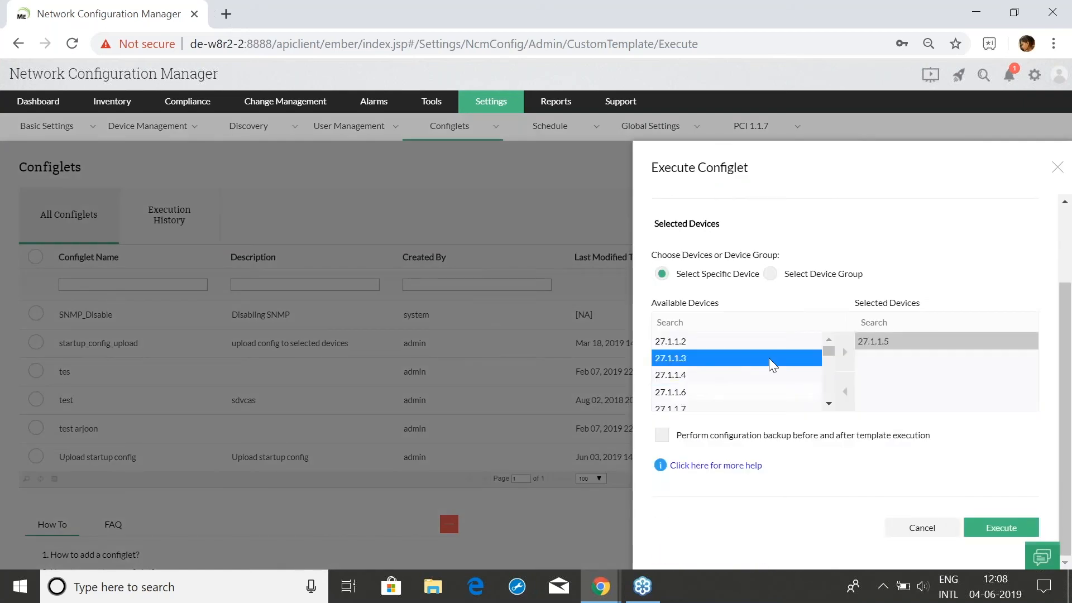
click(847, 352)
click(771, 393)
click(843, 357)
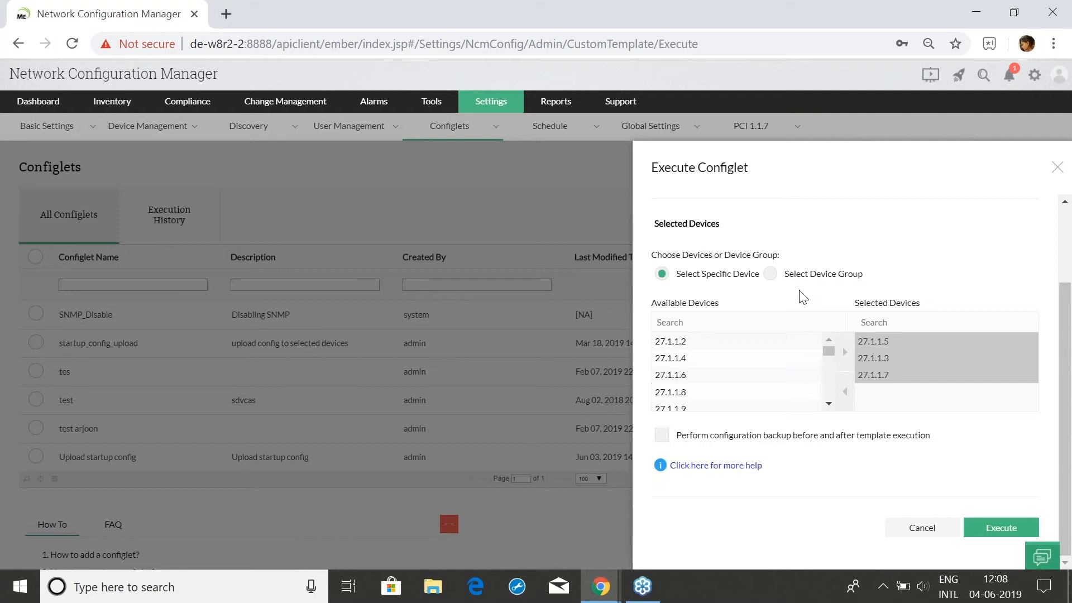
click(794, 276)
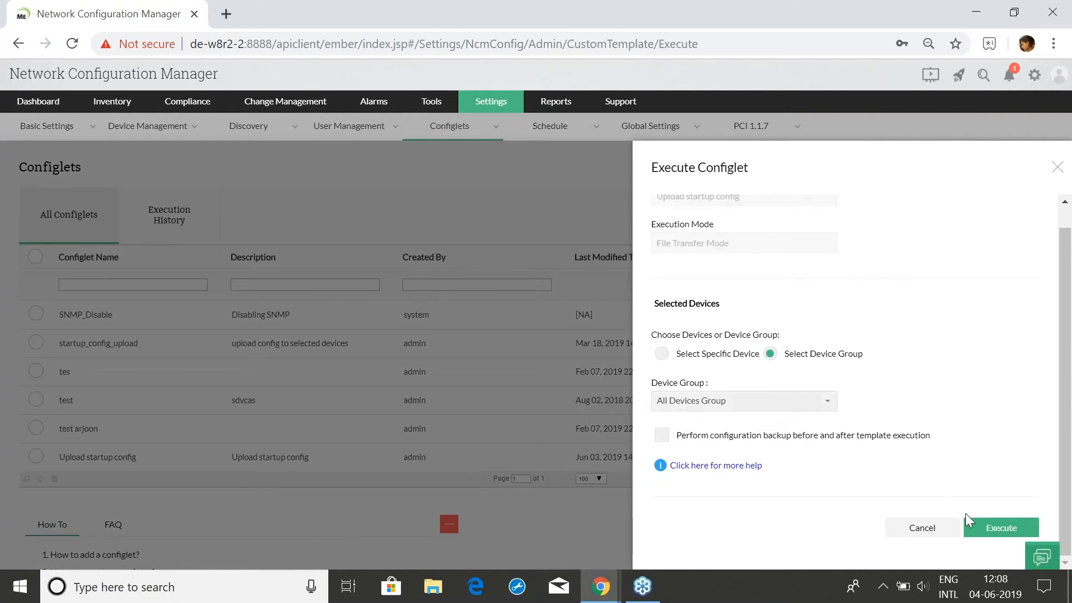
click(918, 530)
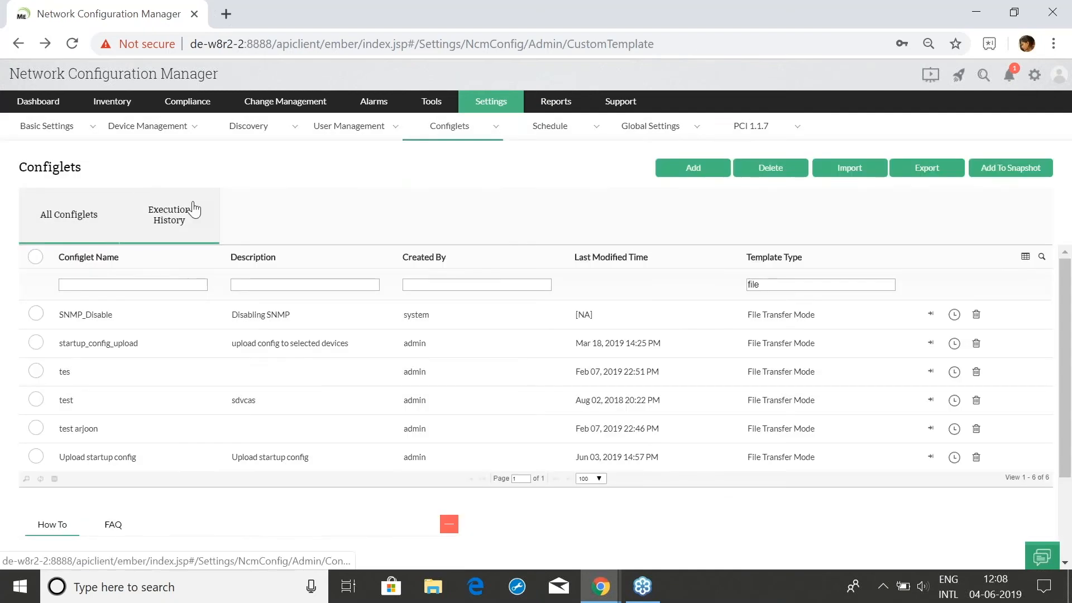
Browse the configlet Execution History list
click(193, 210)
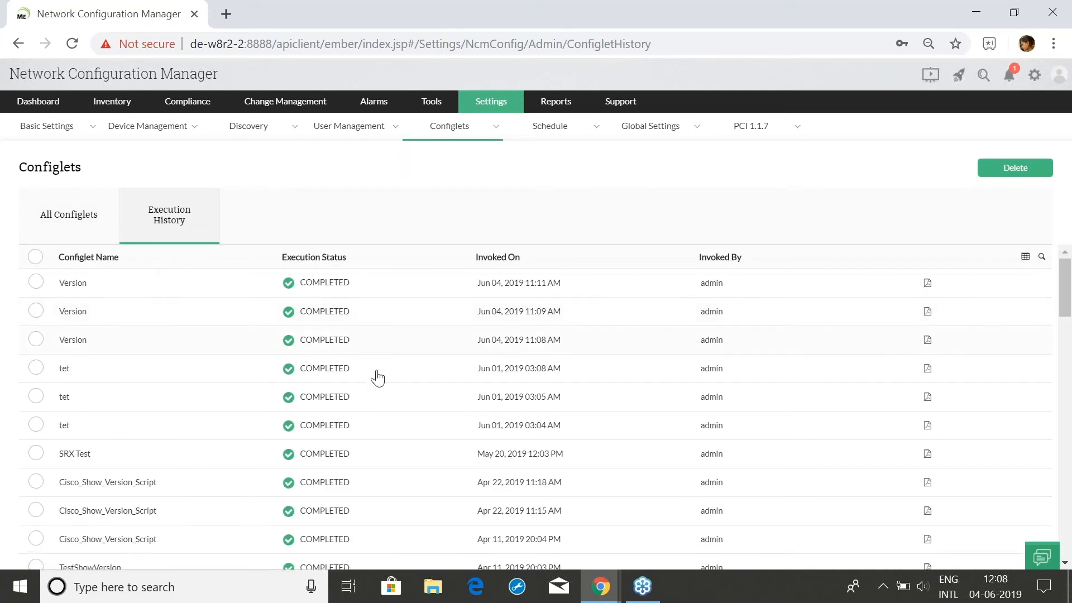
scroll(246, 320, down, 5)
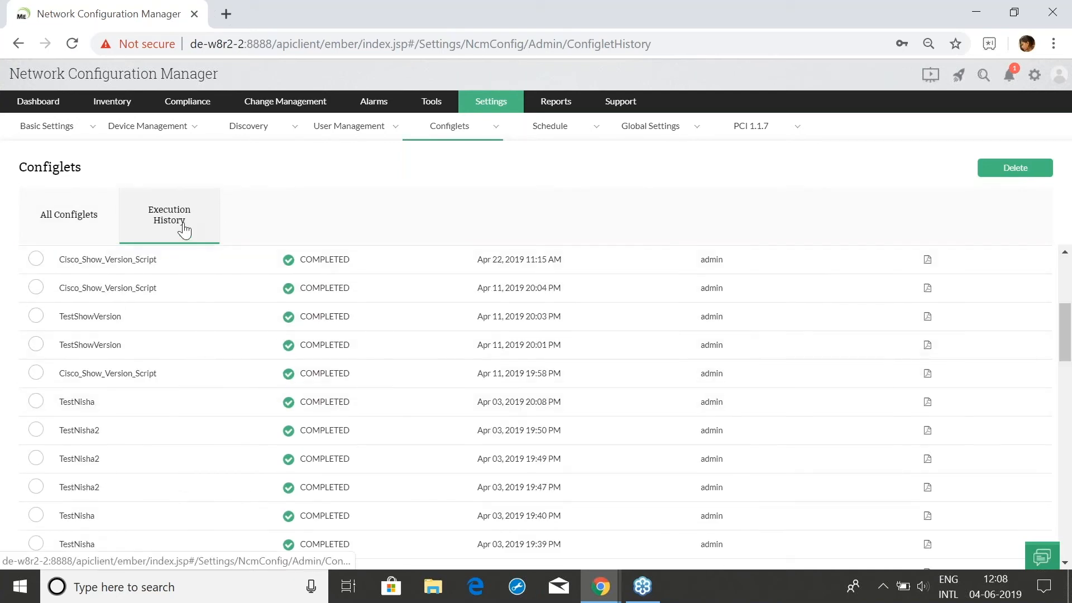
scroll(349, 422, up, 1)
scroll(358, 368, up, 5)
scroll(366, 335, down, 15)
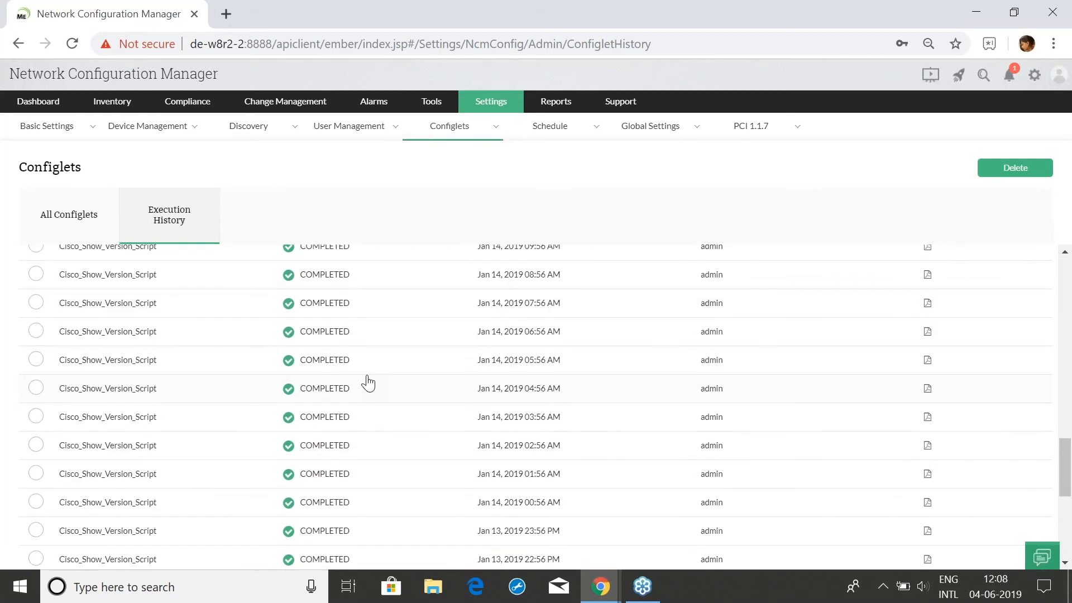
scroll(368, 383, up, 15)
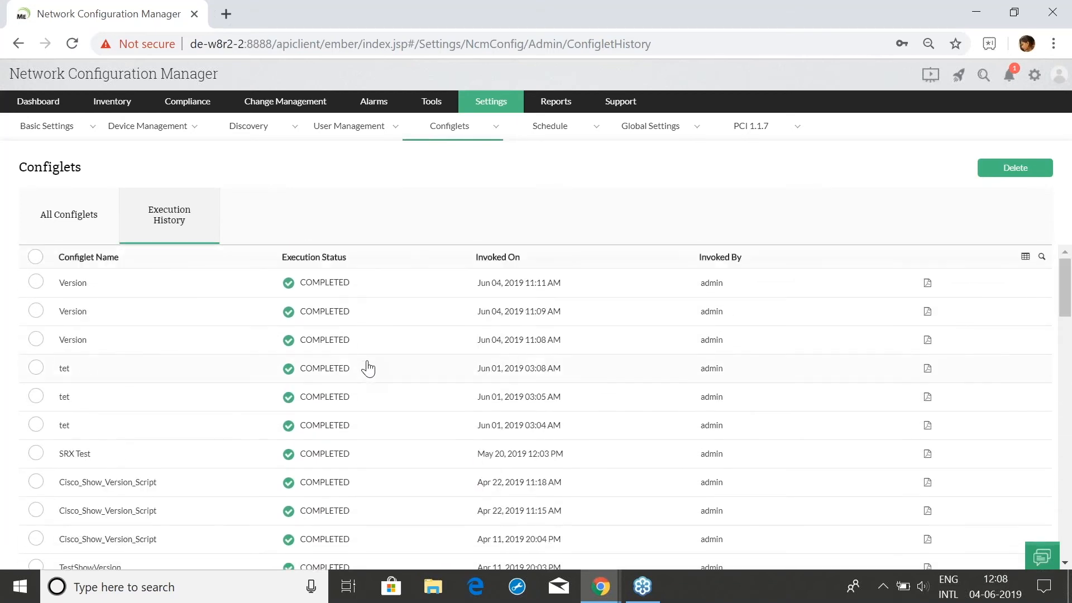
Show the 'sh version' output of the latest Version run on 192.168.50.131
click(339, 285)
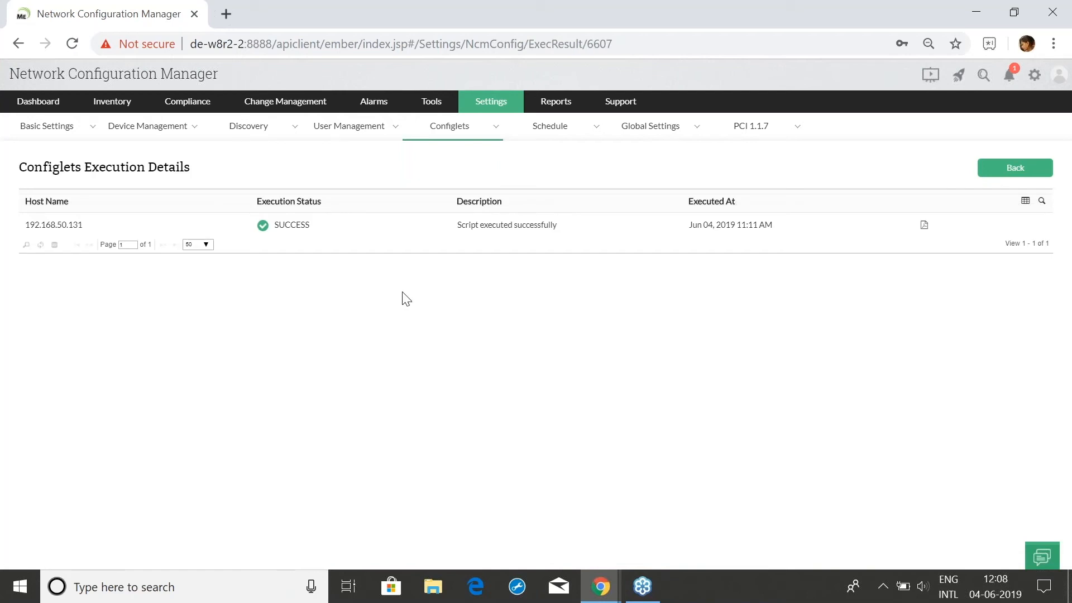
click(489, 233)
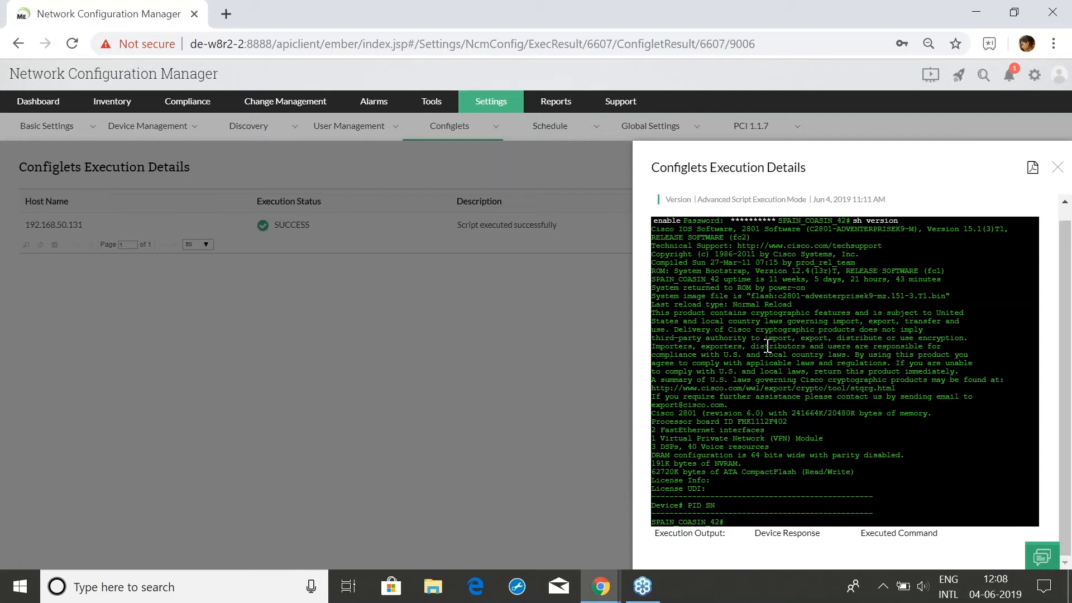
scroll(768, 401, up, 1)
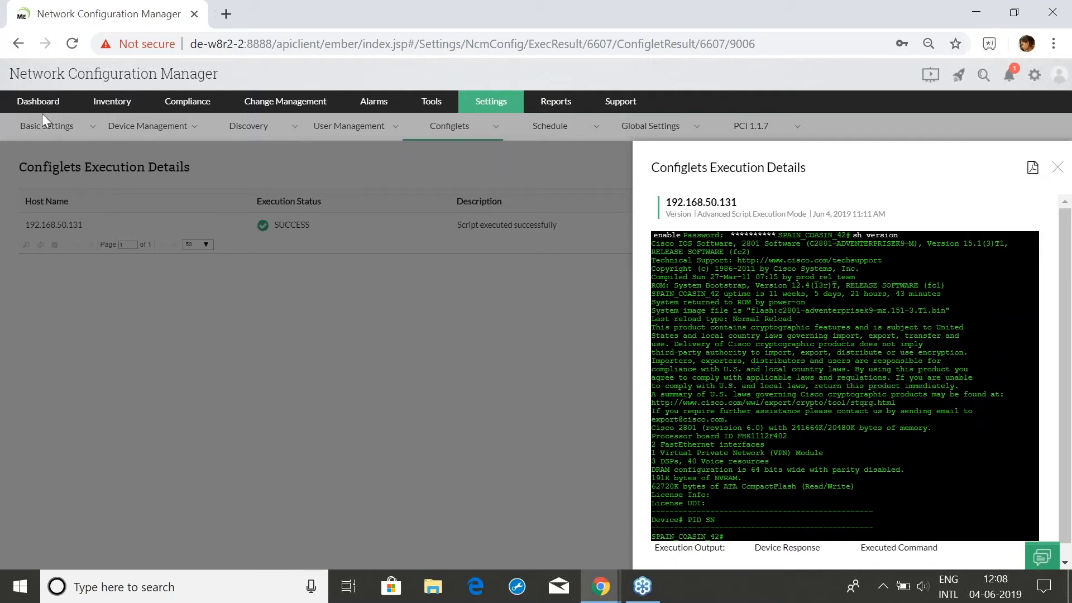
click(482, 111)
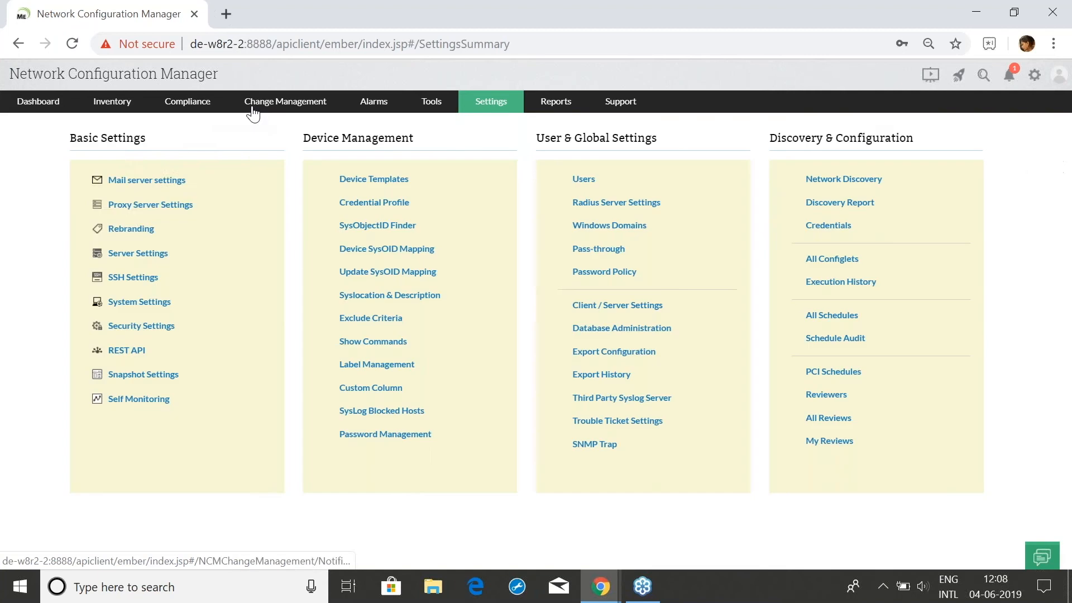
Pass through the Inventory device list and return to All Configlets via Settings
click(112, 106)
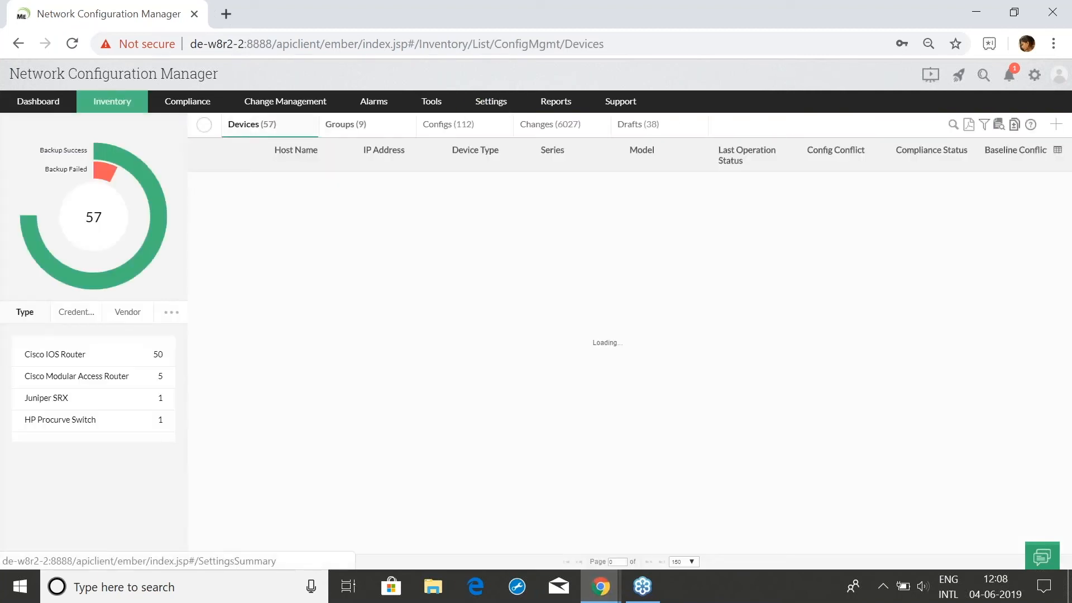
mouse_move(491, 102)
click(507, 220)
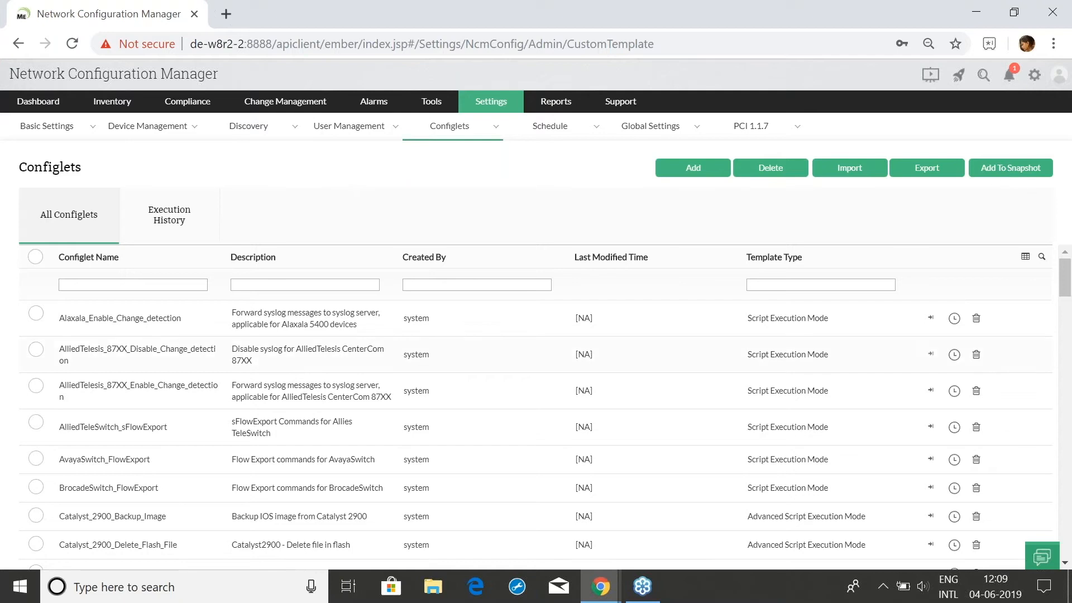
scroll(15, 412, down, 5)
click(36, 350)
click(36, 400)
click(35, 435)
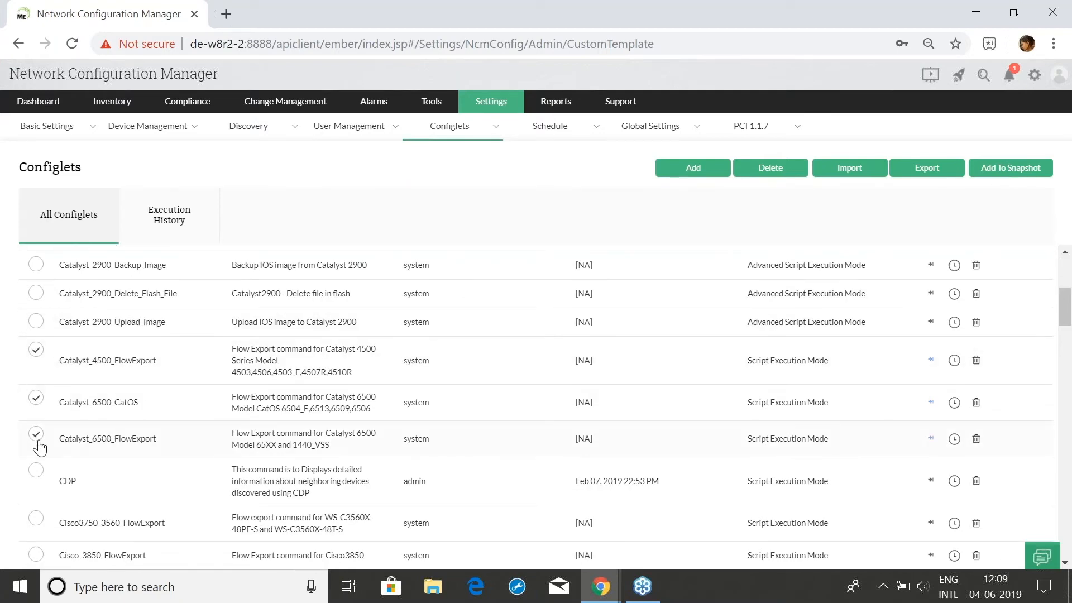
click(1003, 174)
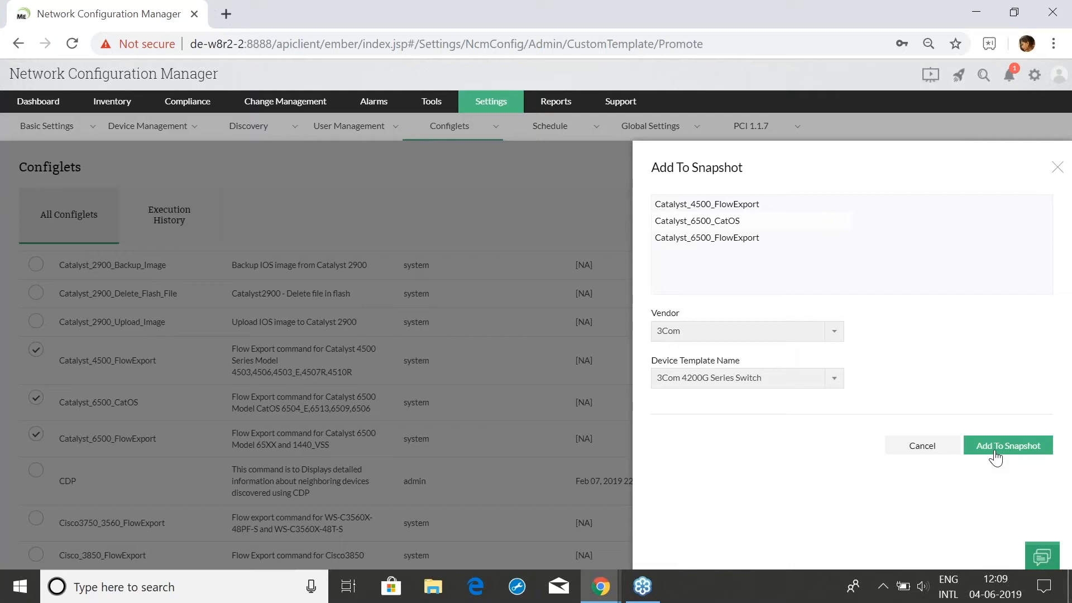
click(936, 451)
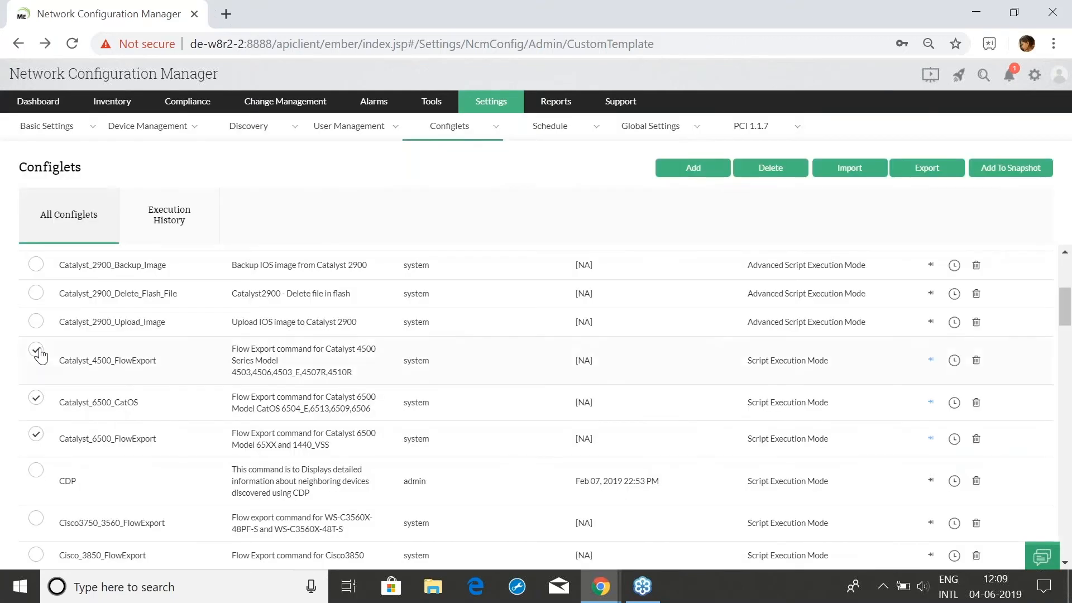
click(38, 349)
click(39, 398)
Bring up the Device Templates list under Settings > Device Management
mouse_move(517, 102)
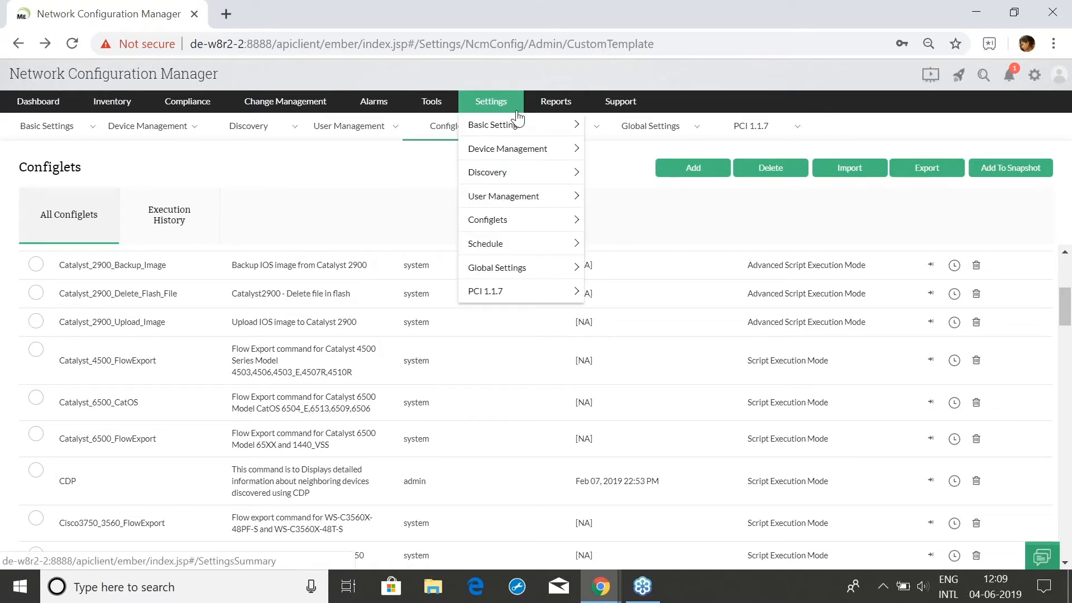
mouse_move(525, 148)
click(615, 158)
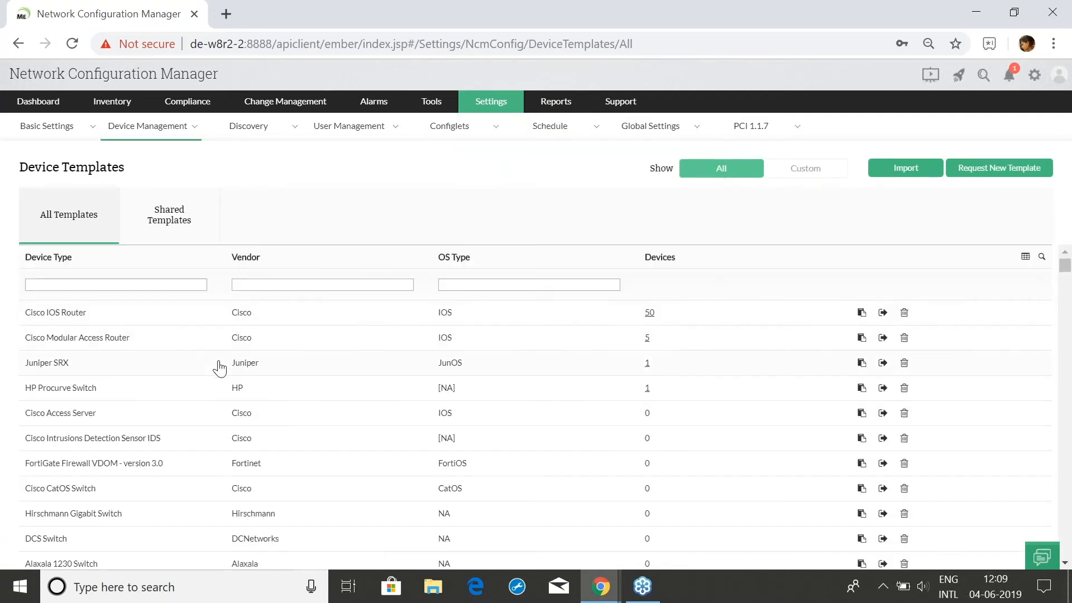
scroll(218, 370, down, 3)
scroll(218, 371, up, 3)
Review the Cisco IOS Router template's Snapshot Configlets, then go to Inventory > Devices
click(79, 321)
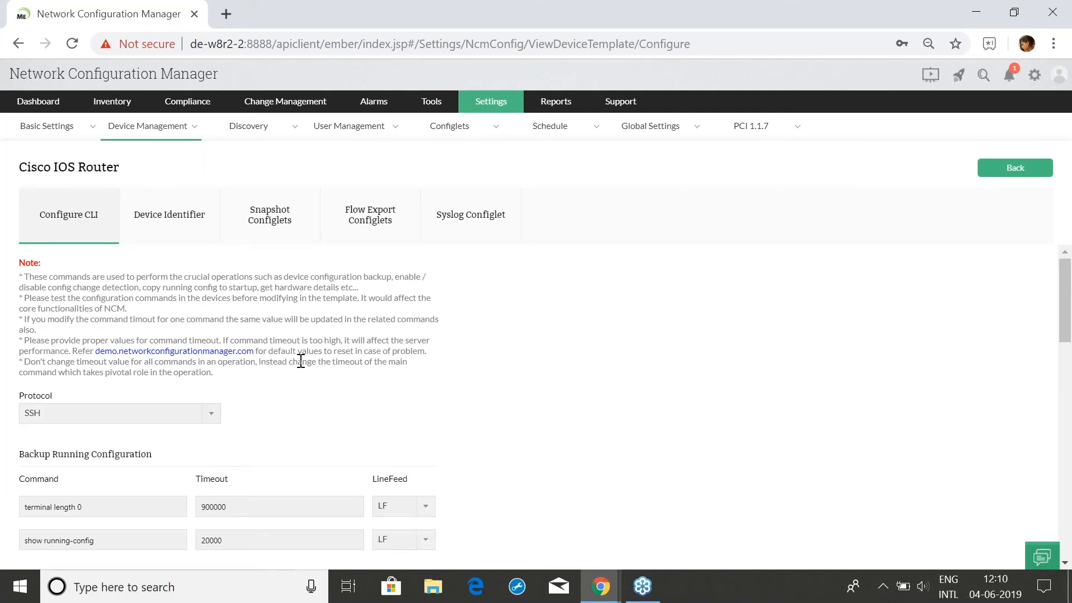
scroll(301, 362, down, 3)
scroll(305, 357, up, 3)
click(269, 240)
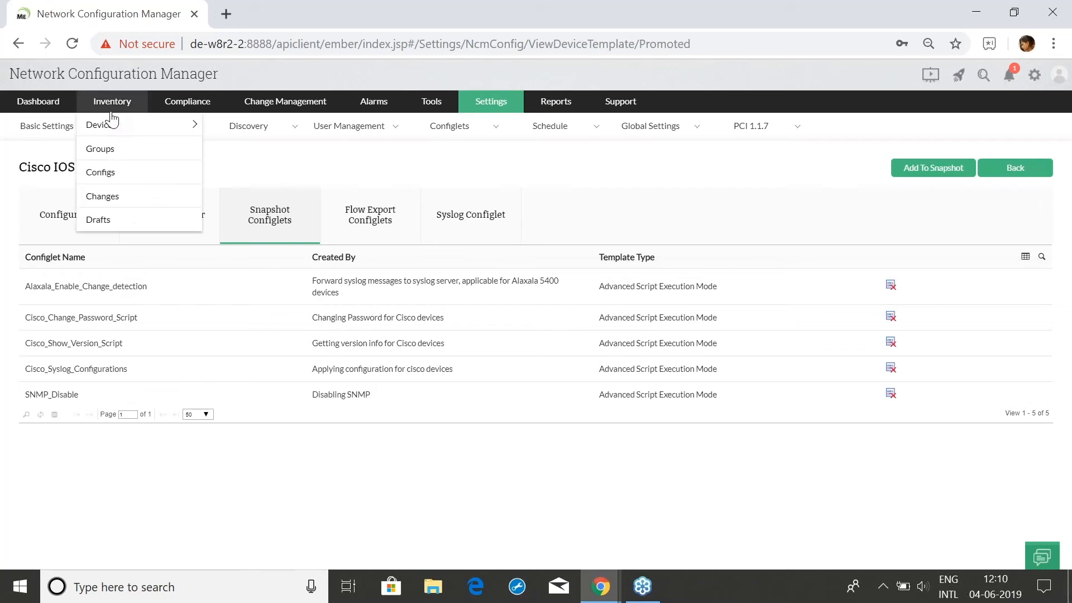
click(113, 119)
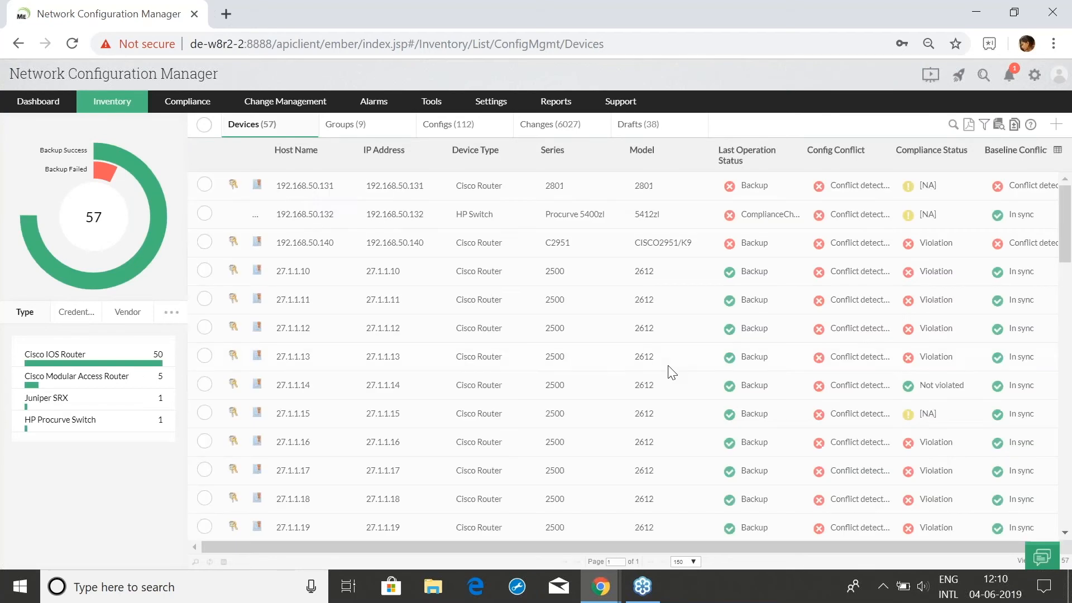
Check the Configlet Actions available for device 192.168.50.131
click(313, 190)
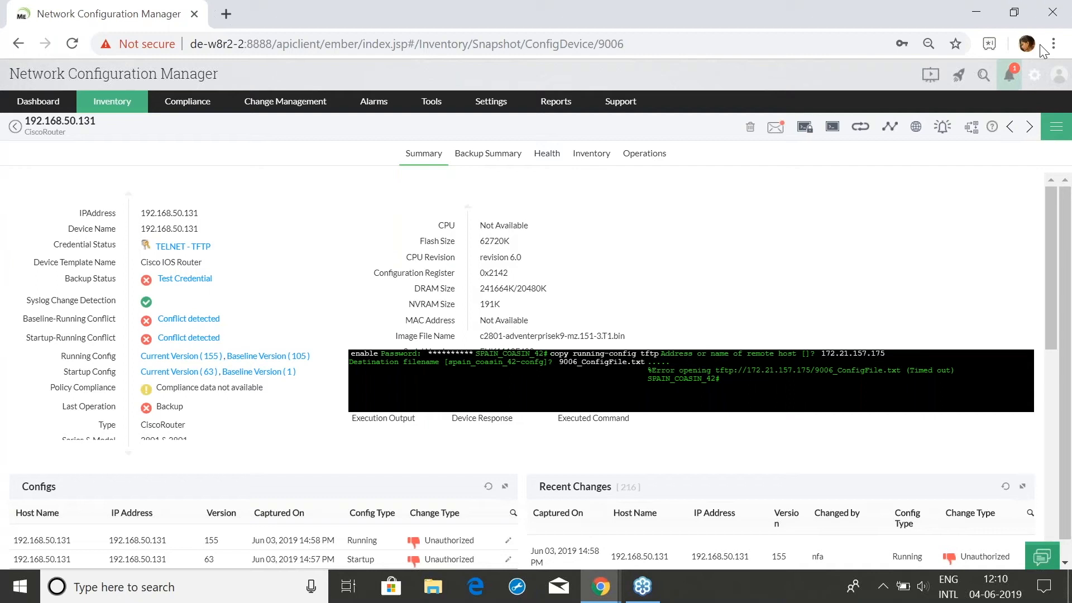
click(1049, 134)
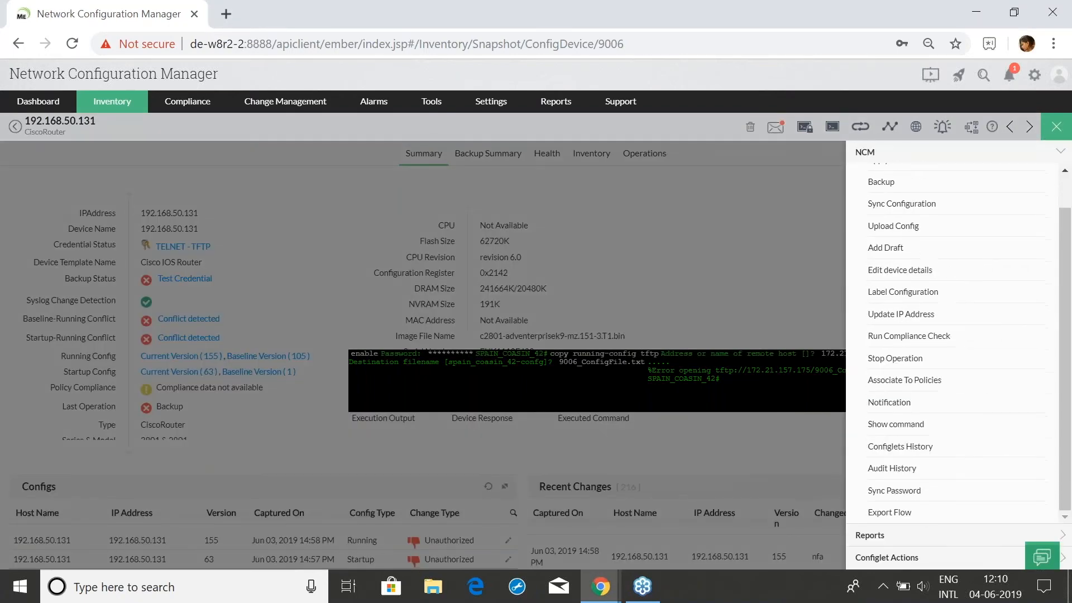
click(899, 558)
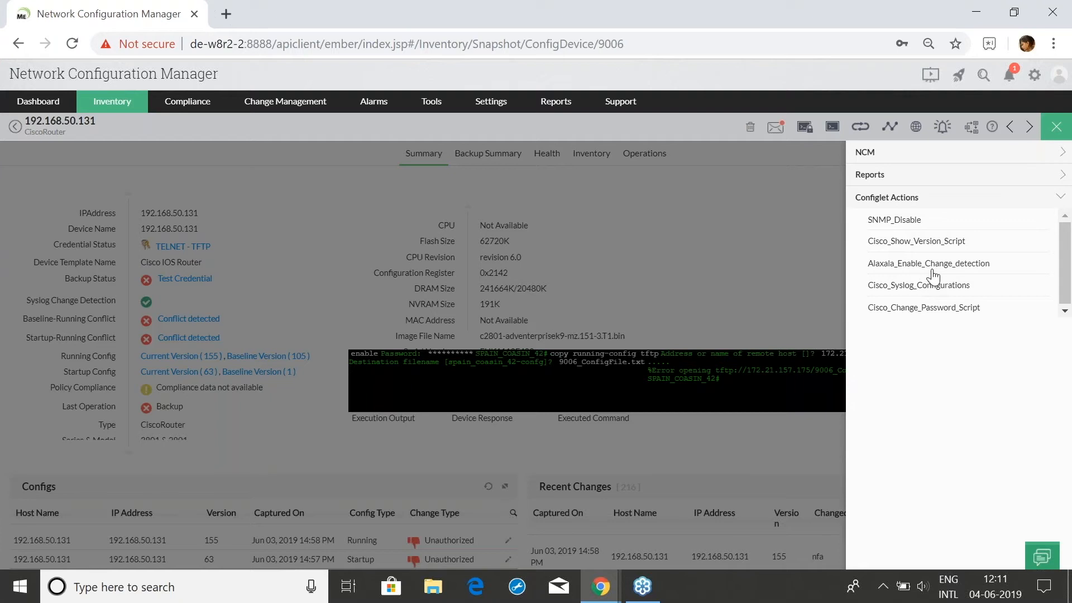
click(1056, 134)
Go to Settings > Device Management > Device Templates
mouse_move(600, 586)
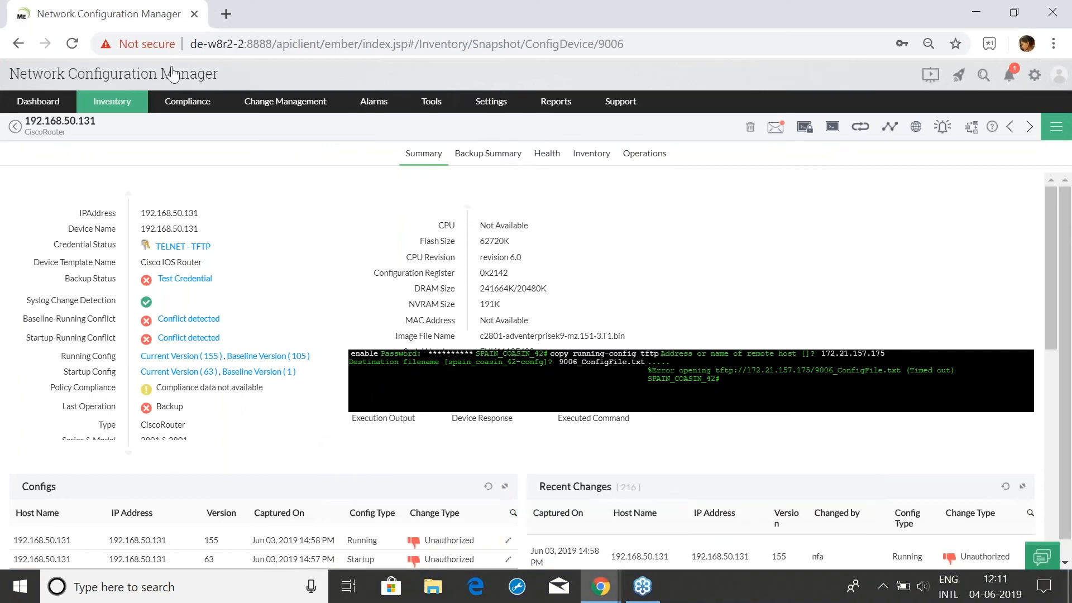
mouse_move(478, 103)
mouse_move(503, 149)
click(598, 159)
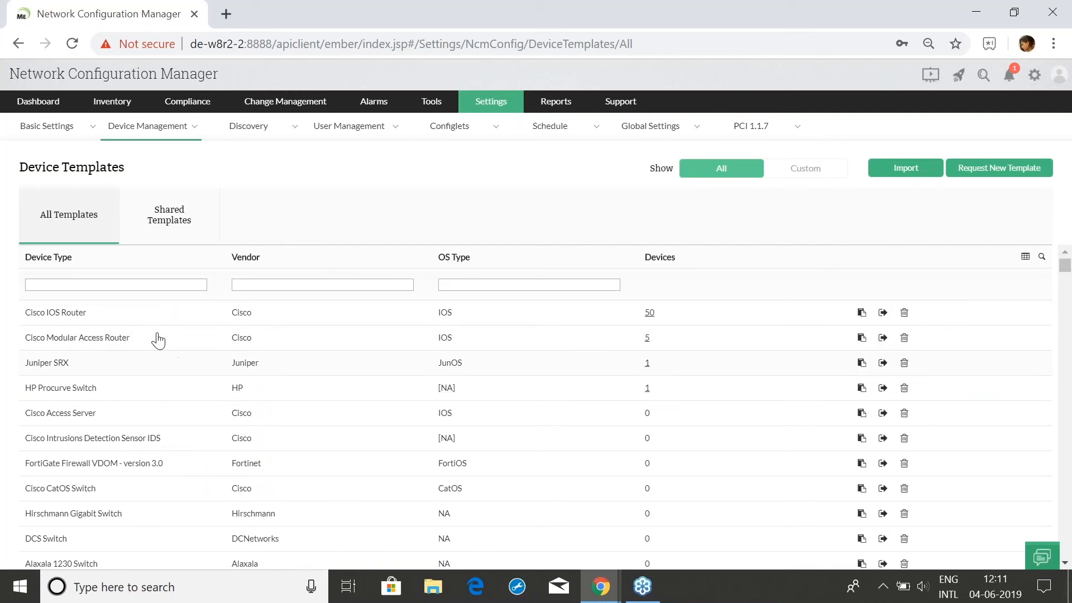
Open the Cisco IOS Router template's Flow Export configlets and dismiss a new flow configlet form
click(140, 323)
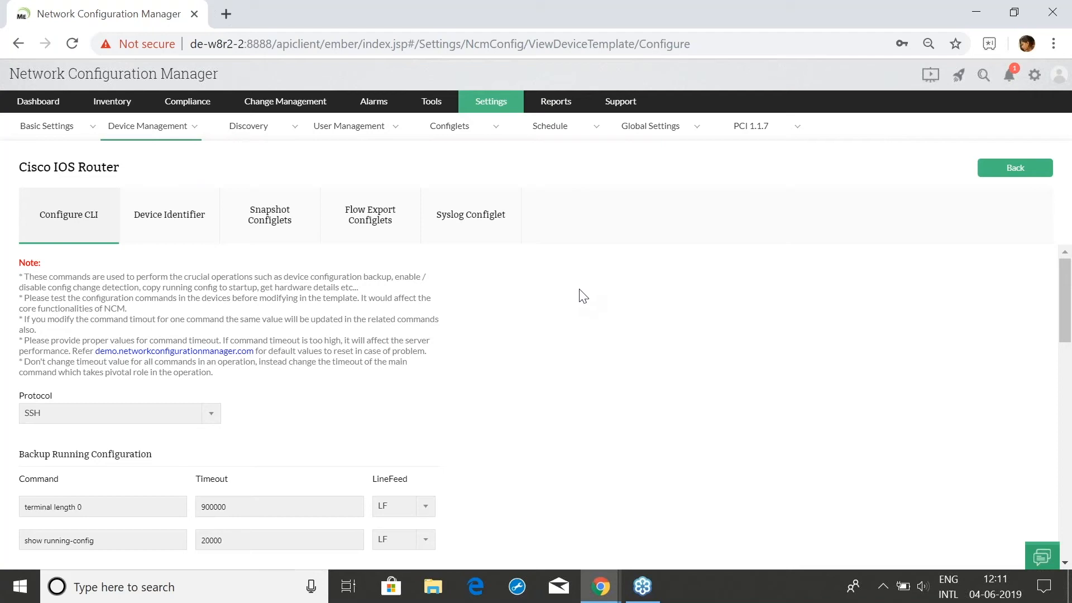
click(377, 234)
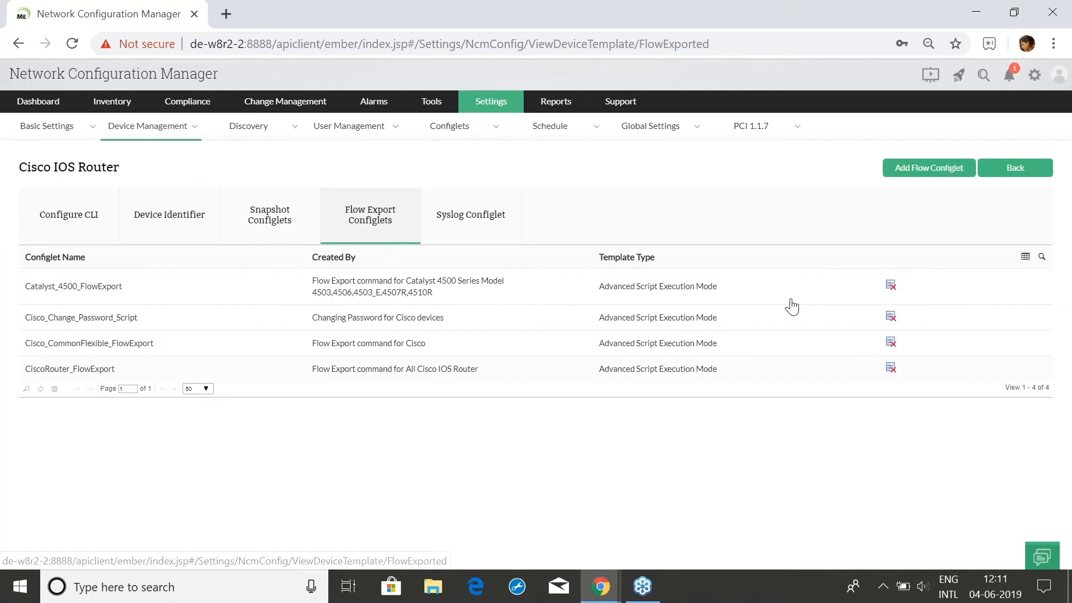
click(898, 168)
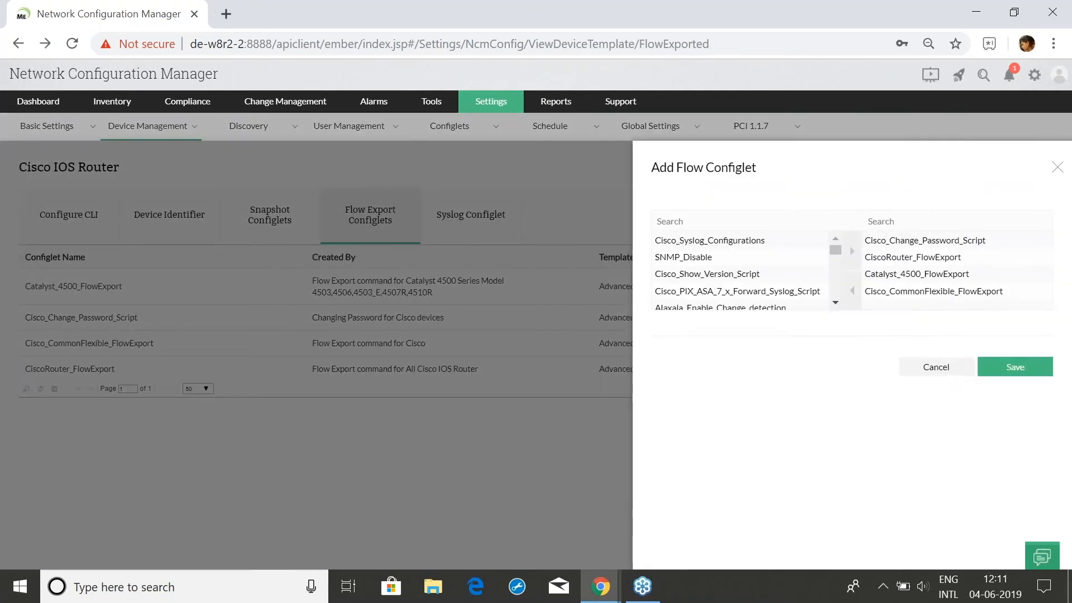
click(936, 367)
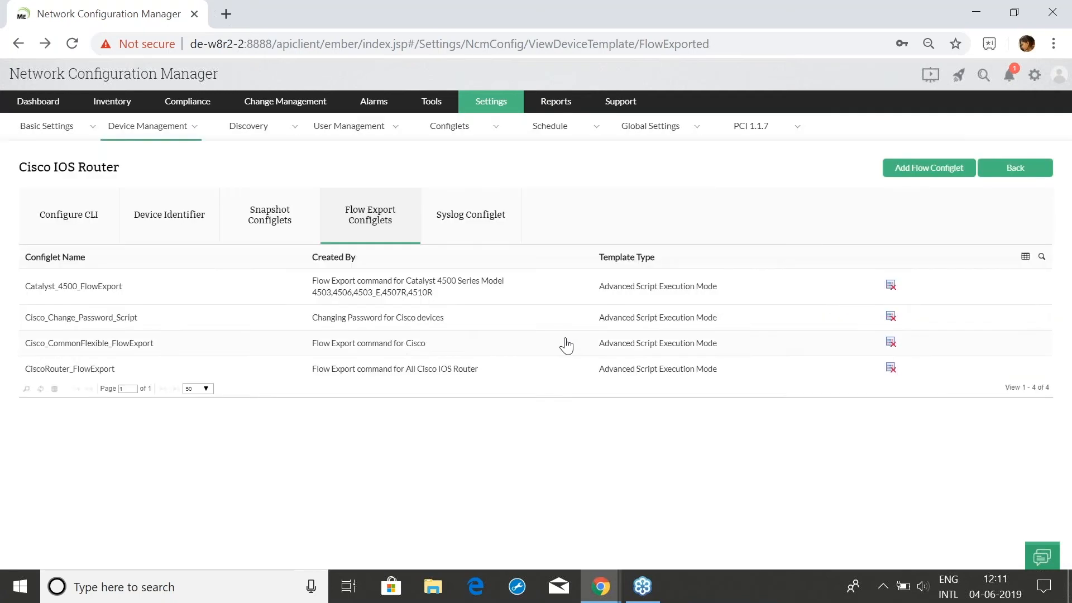
Look over the template's Syslog Configlet, then return to the device inventory
click(464, 246)
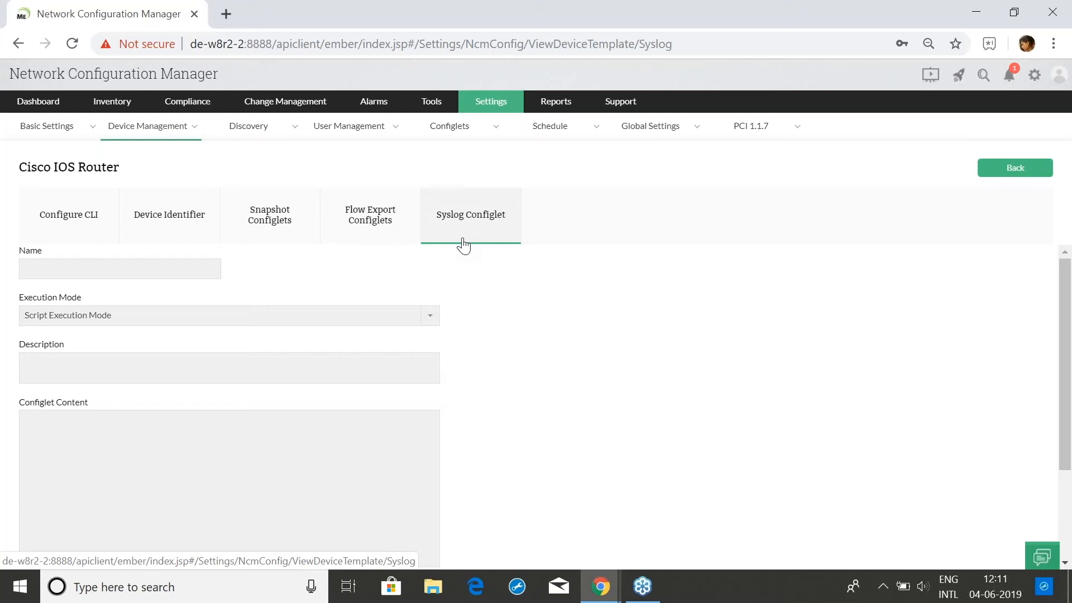
scroll(134, 408, down, 1)
scroll(426, 414, down, 2)
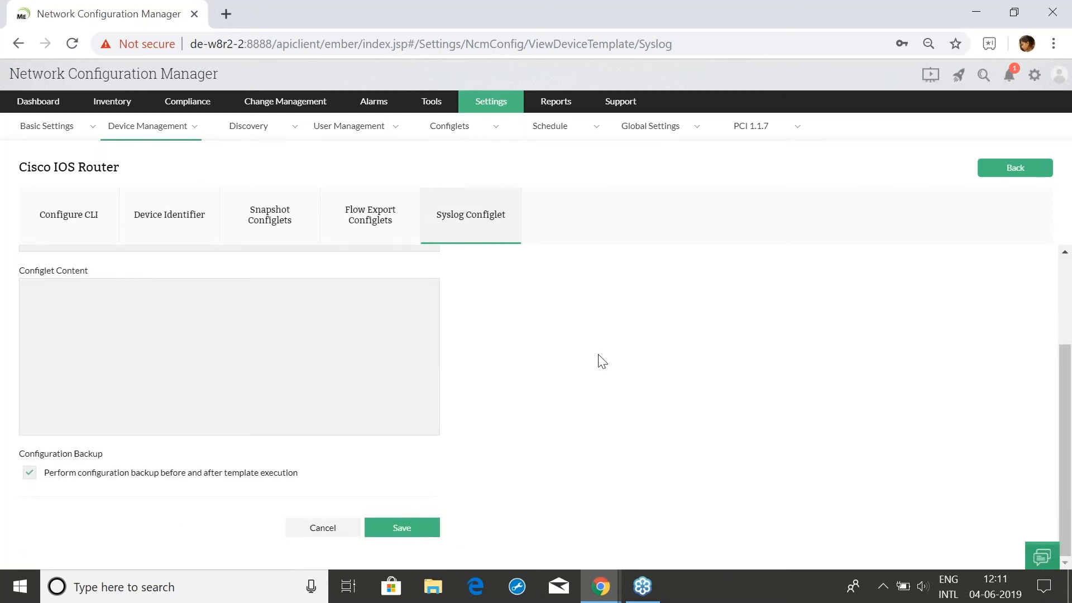
scroll(626, 339, up, 3)
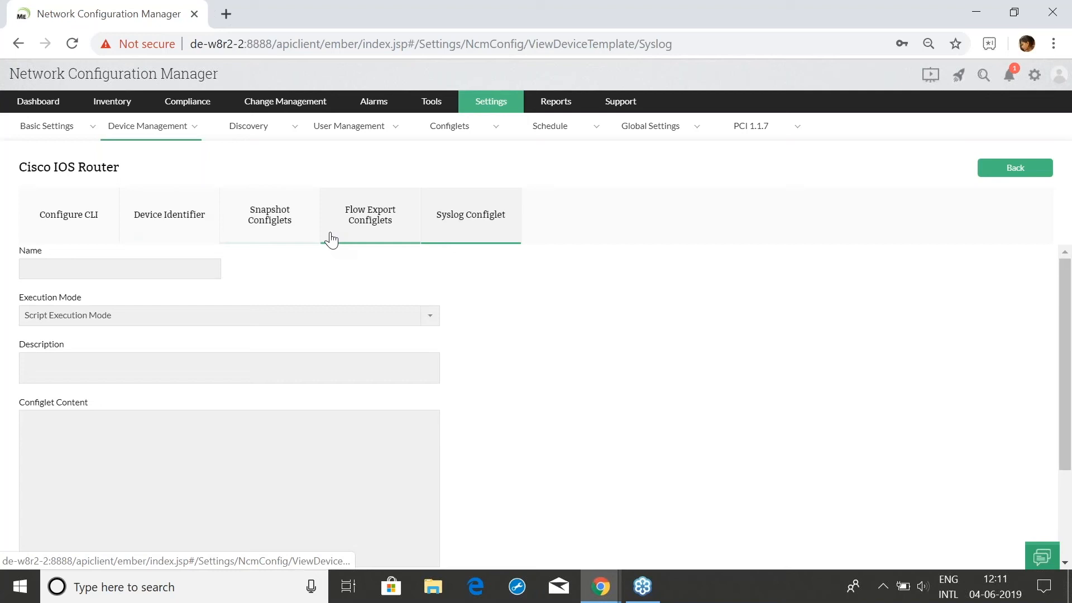
click(116, 106)
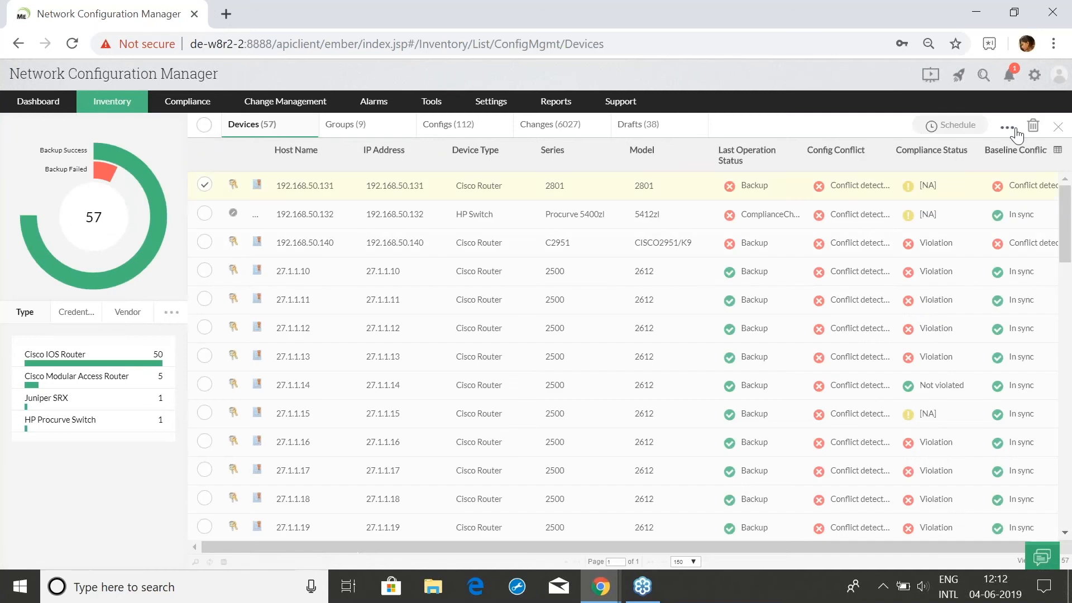
Start Export Flow for router 192.168.50.131 and advance past interface selection
click(1008, 128)
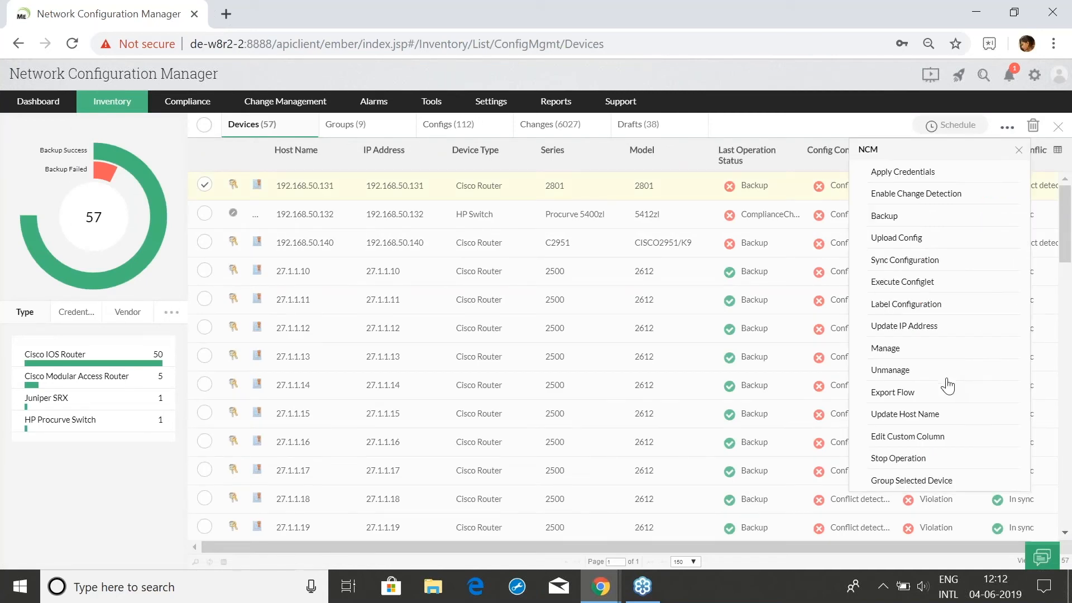
click(899, 393)
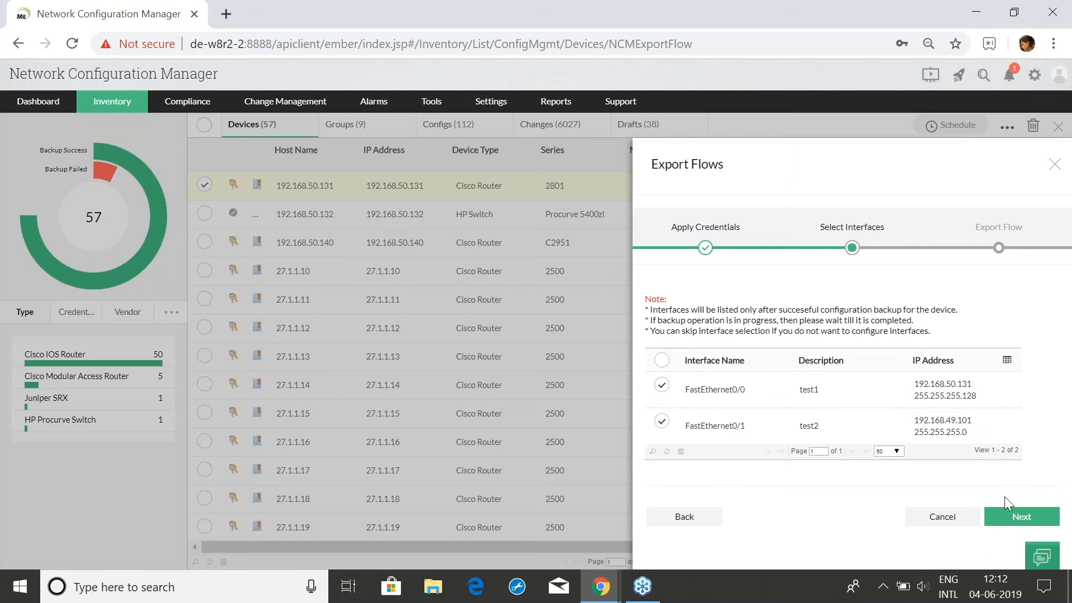
click(1018, 517)
scroll(793, 446, down, 3)
scroll(806, 447, up, 3)
Preview the Catalyst_4500_FlowExport, CiscoRouter_FlowExport and Cisco_Change_Password_Script scripts, then close the wizard and deselect the router
click(894, 314)
click(890, 337)
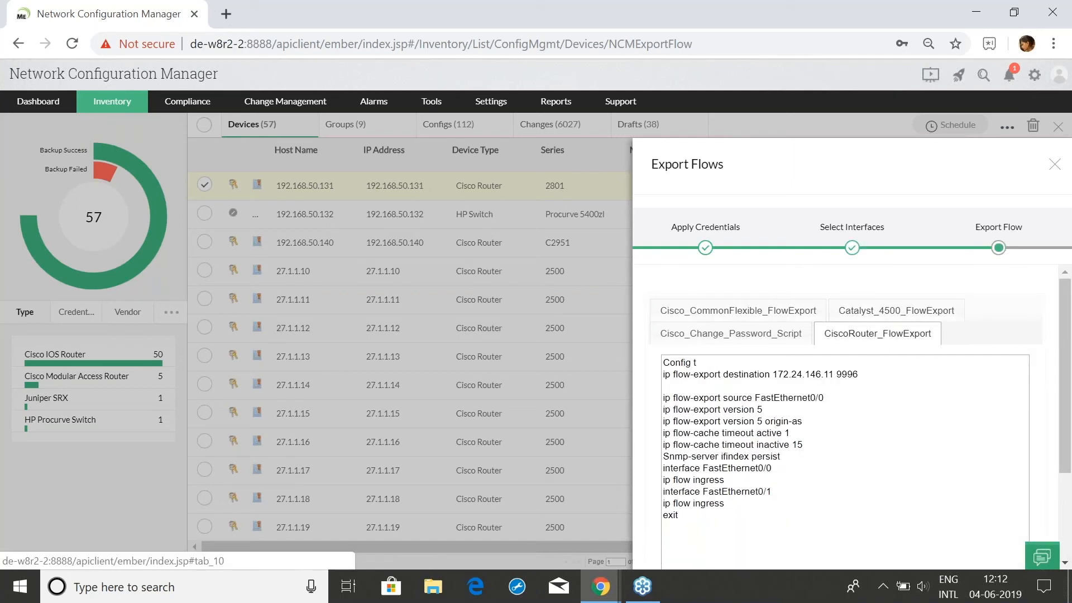
click(748, 333)
scroll(815, 425, down, 3)
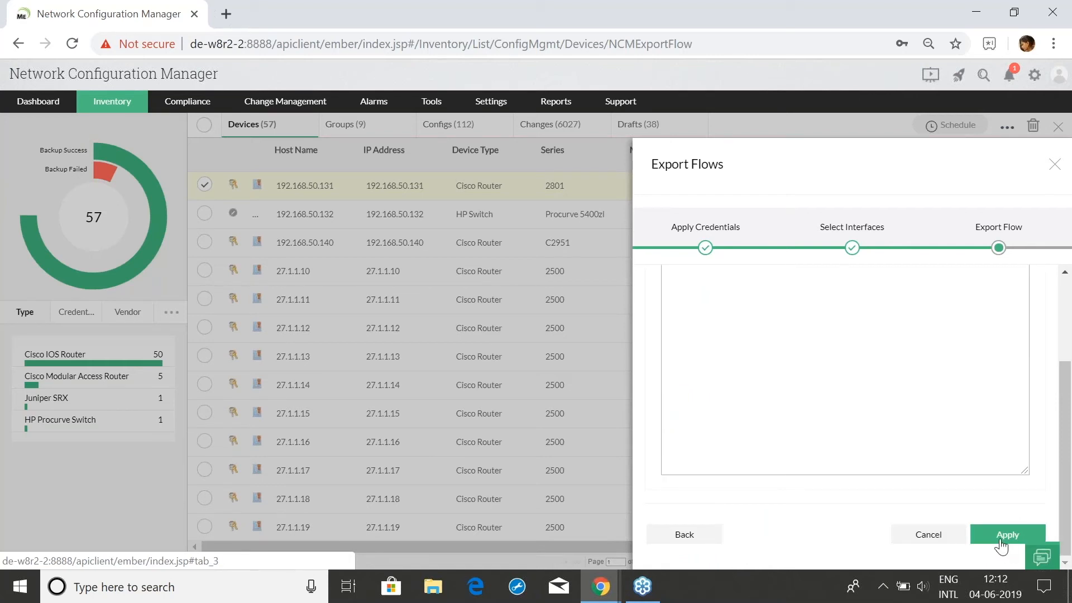
click(685, 534)
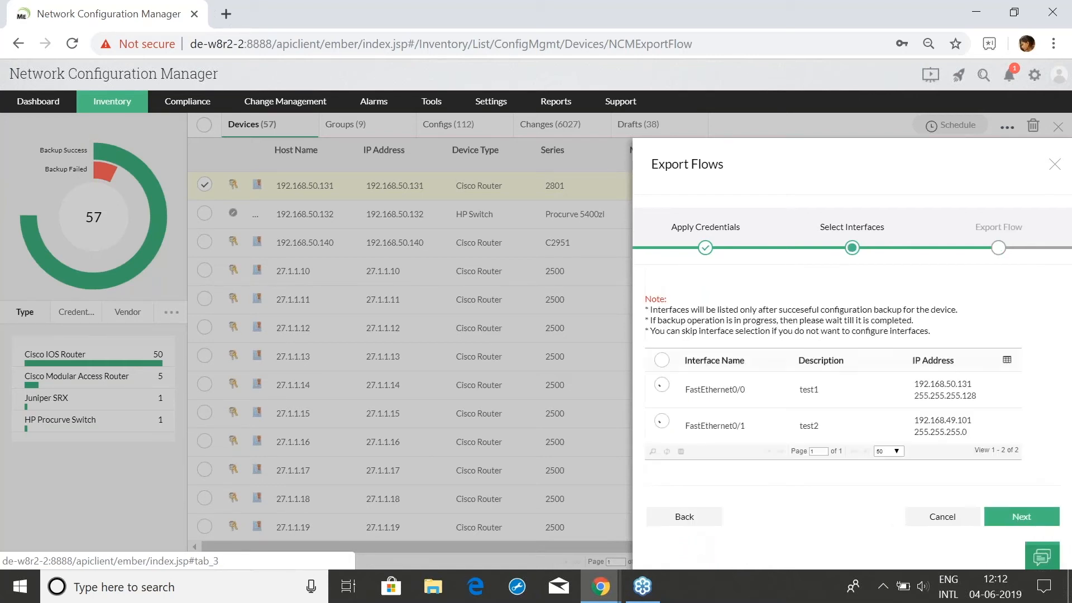
click(210, 193)
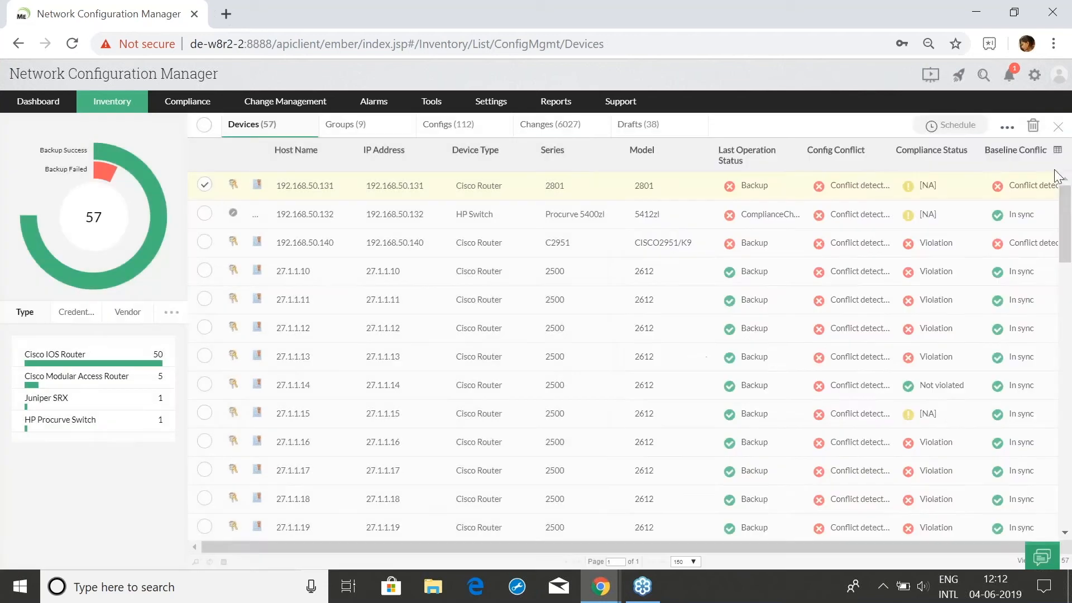
click(206, 188)
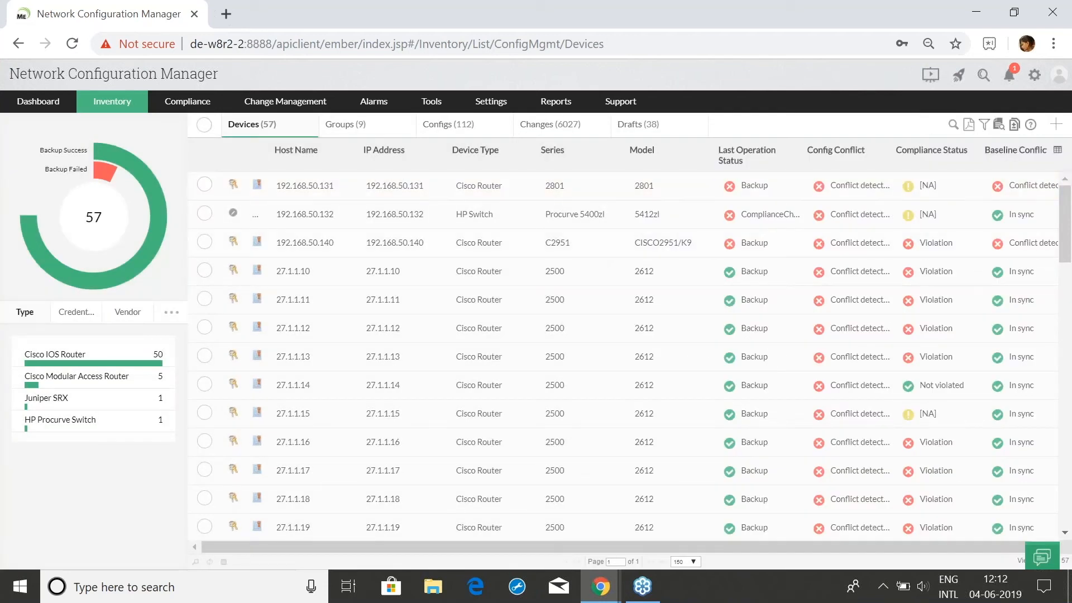
Bring up the Zoho Show slideshow, settle on the Compliance slide, then Alt+Tab back to NCM
mouse_move(603, 593)
click(421, 512)
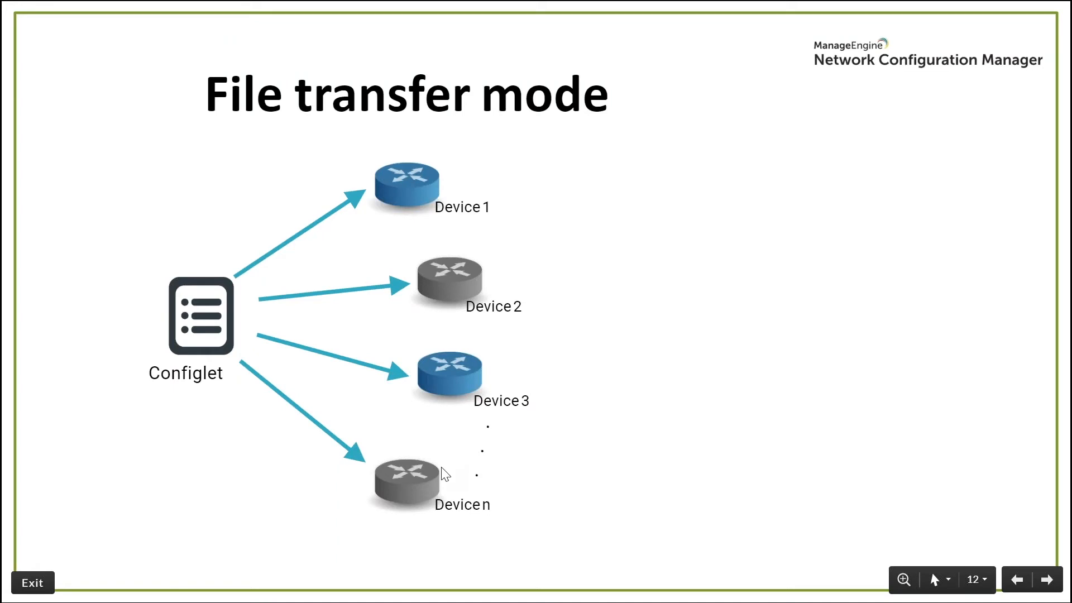
key(Right)
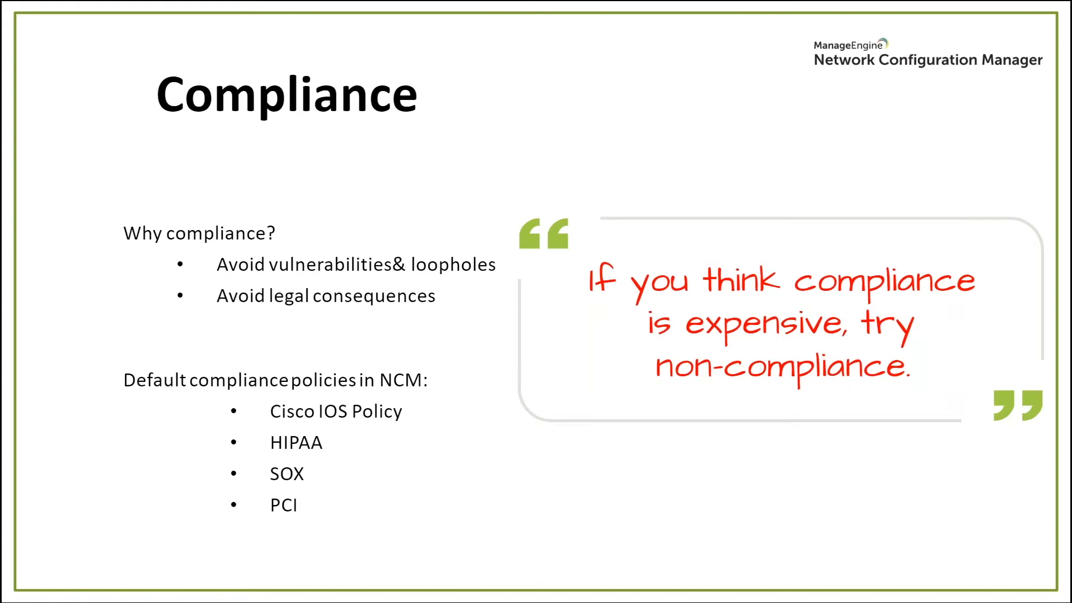
key(Right)
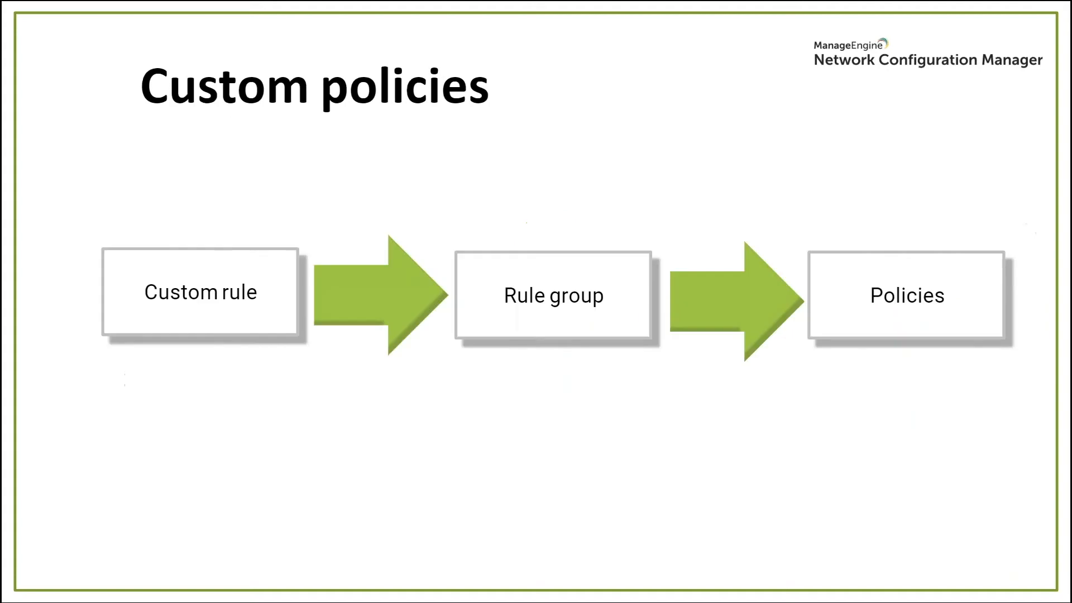
key(Left)
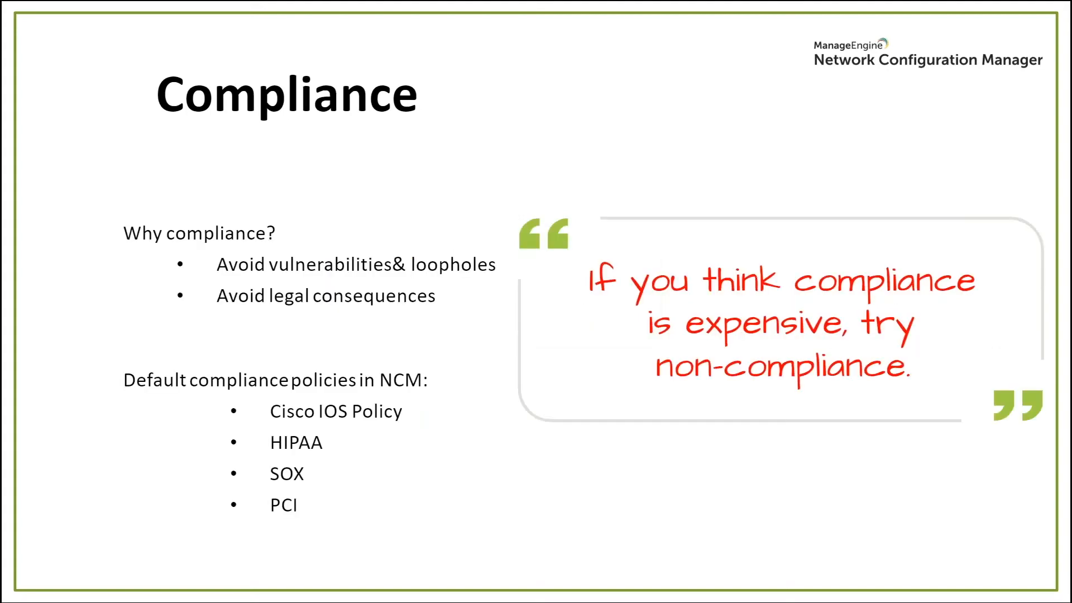
key(alt+Tab)
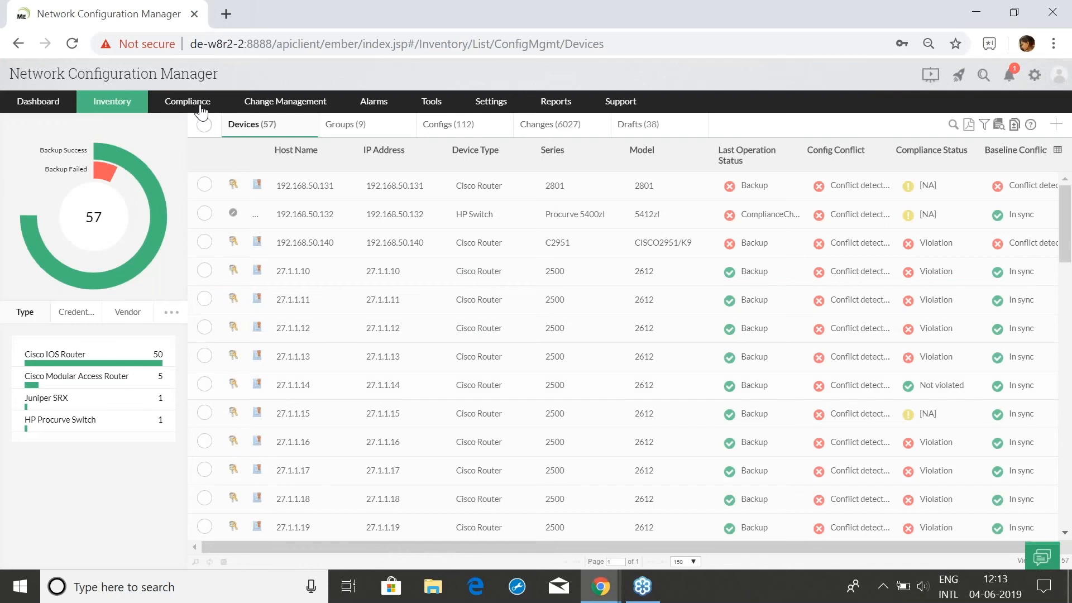
Open Compliance and scroll through the policy cards
click(201, 110)
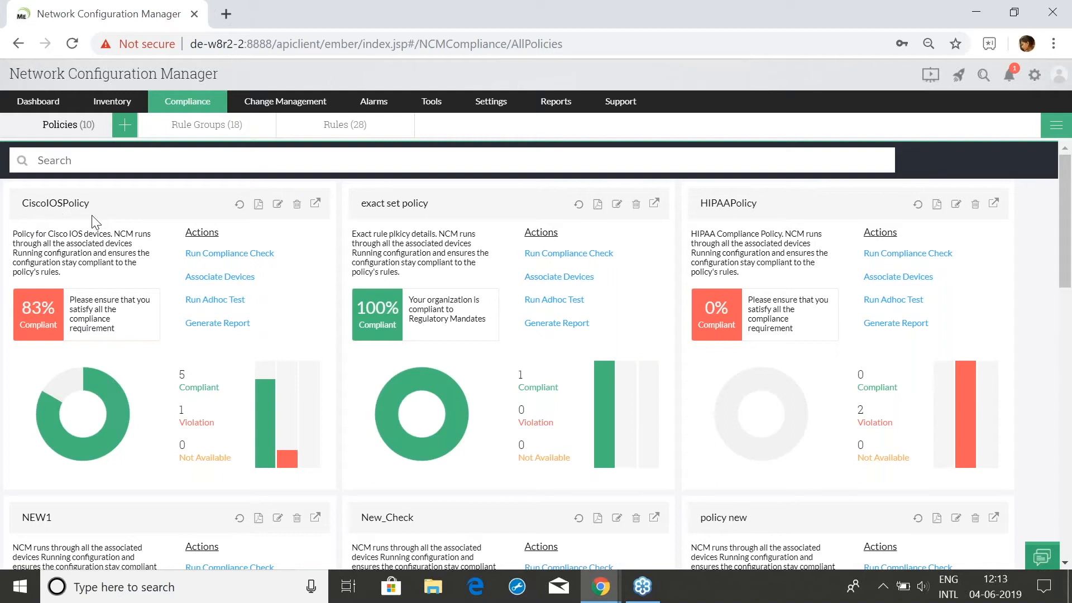
scroll(168, 250, down, 3)
scroll(168, 250, down, 5)
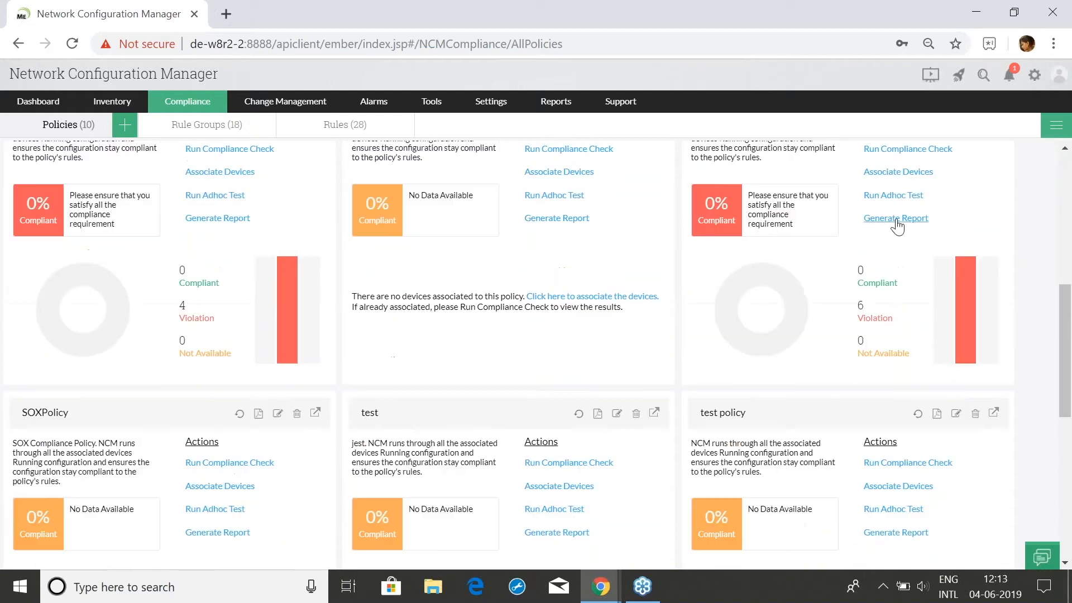
scroll(124, 419, up, 6)
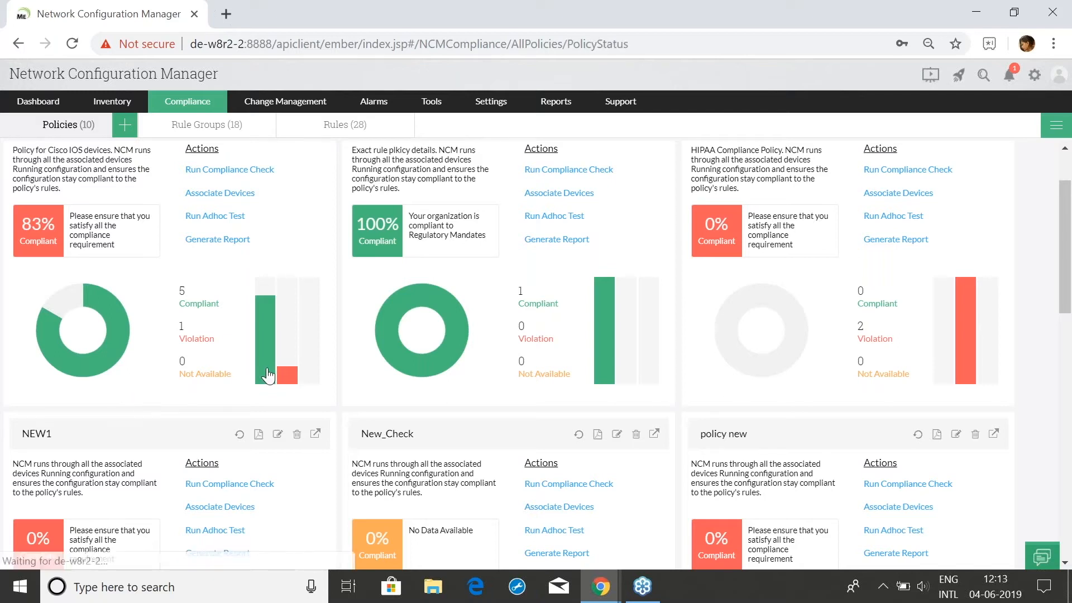
Inspect CiscoIOSPolicy status, finding 192.168.50.140 as its only violating host, then return to the overview
click(266, 375)
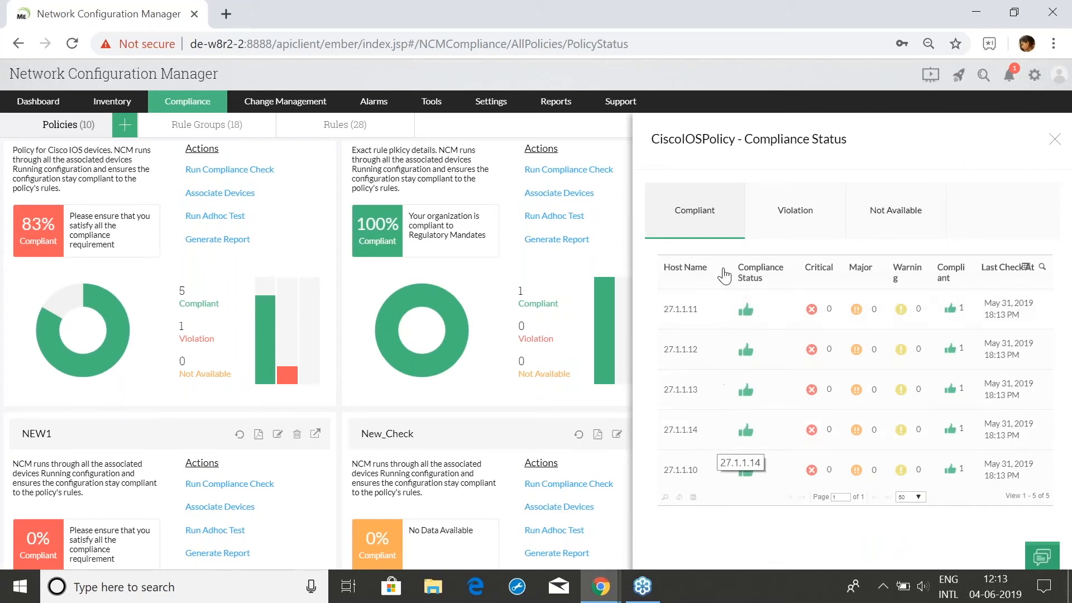
click(793, 217)
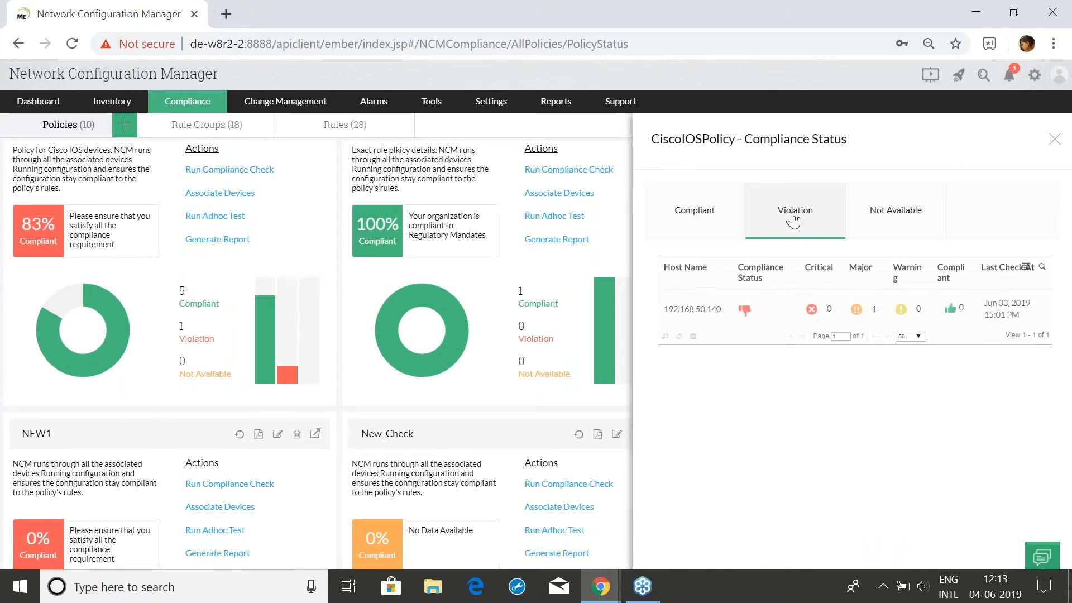
click(710, 227)
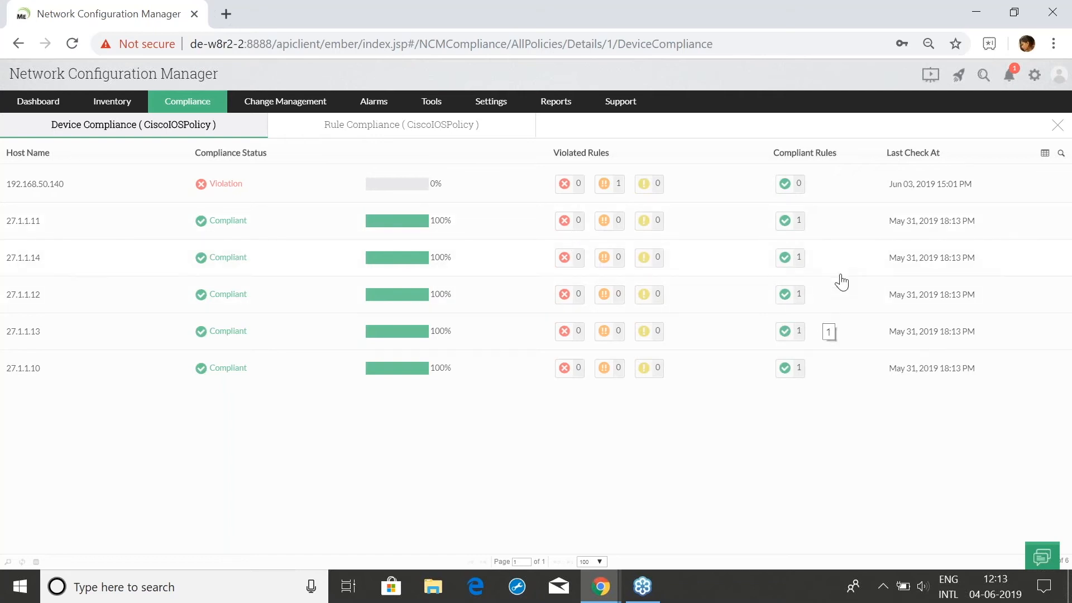
click(1058, 125)
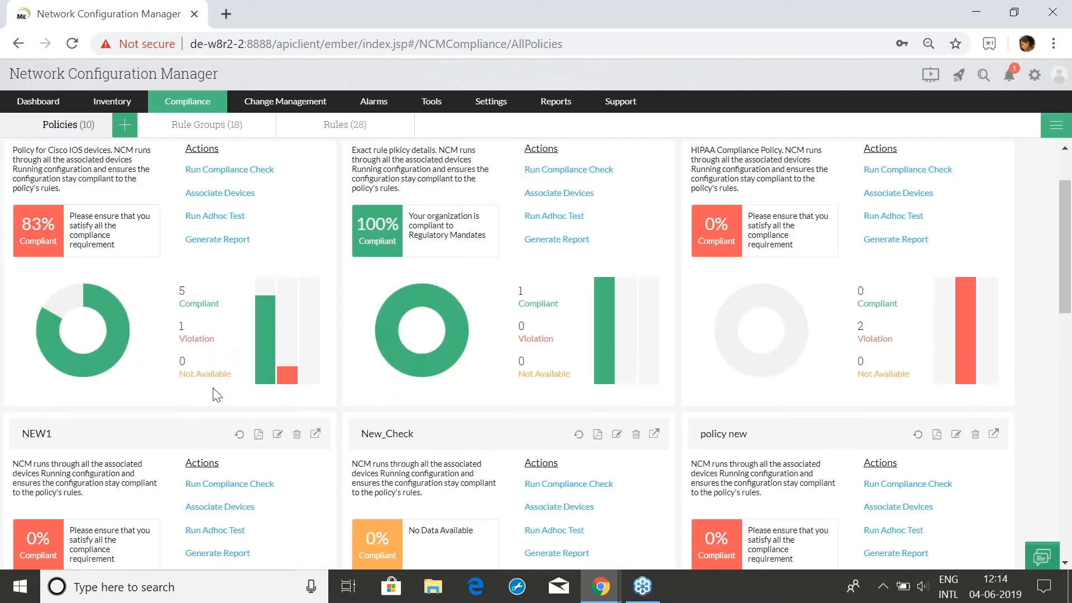
scroll(246, 235, down, 2)
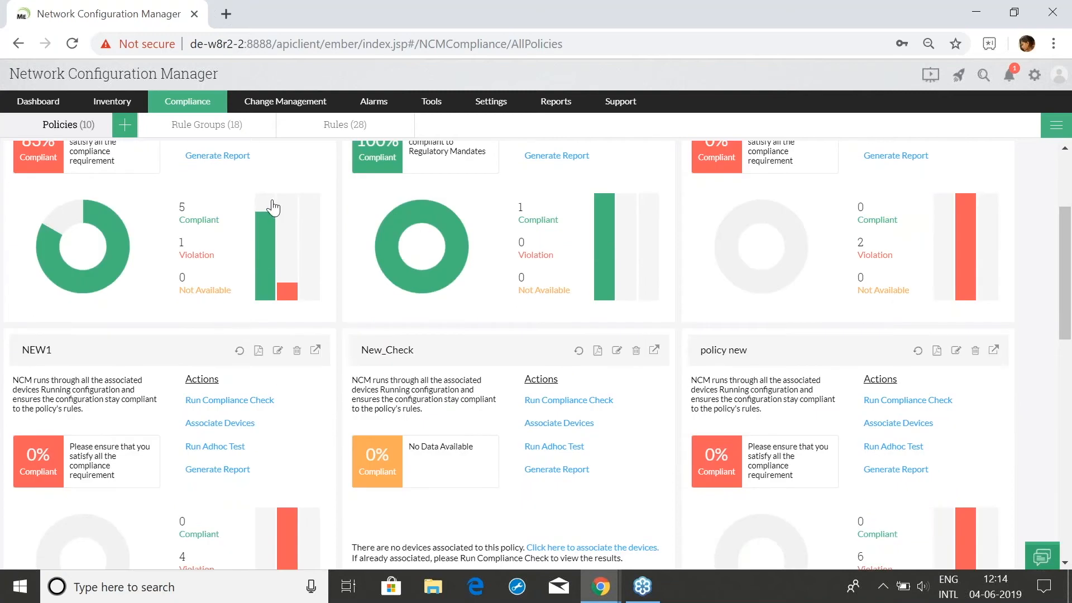
click(610, 590)
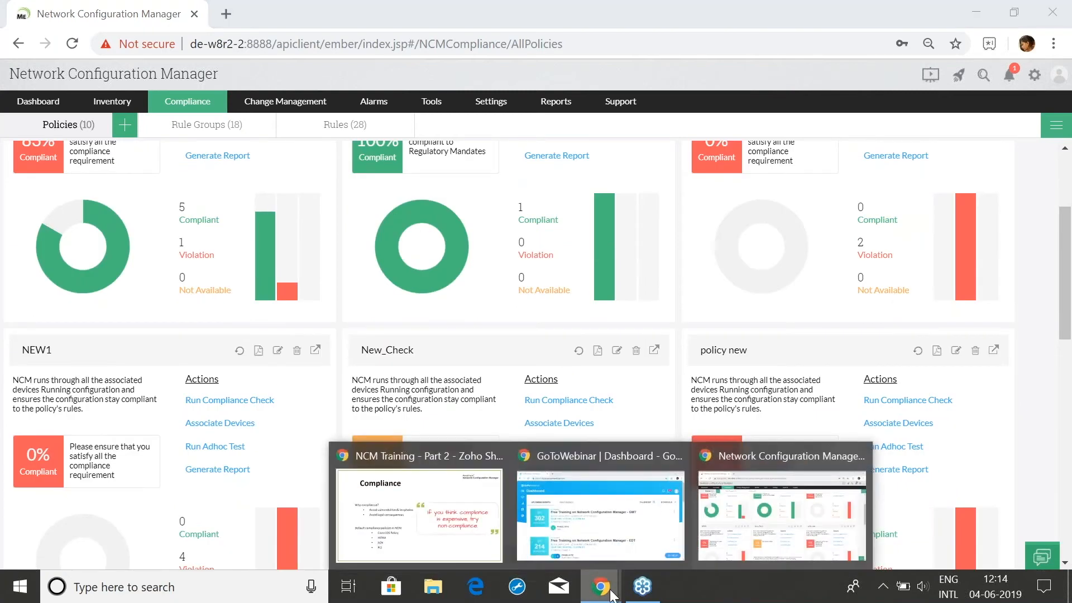
Bring the Zoho Show slideshow forward and advance to the Custom policies slide
click(498, 508)
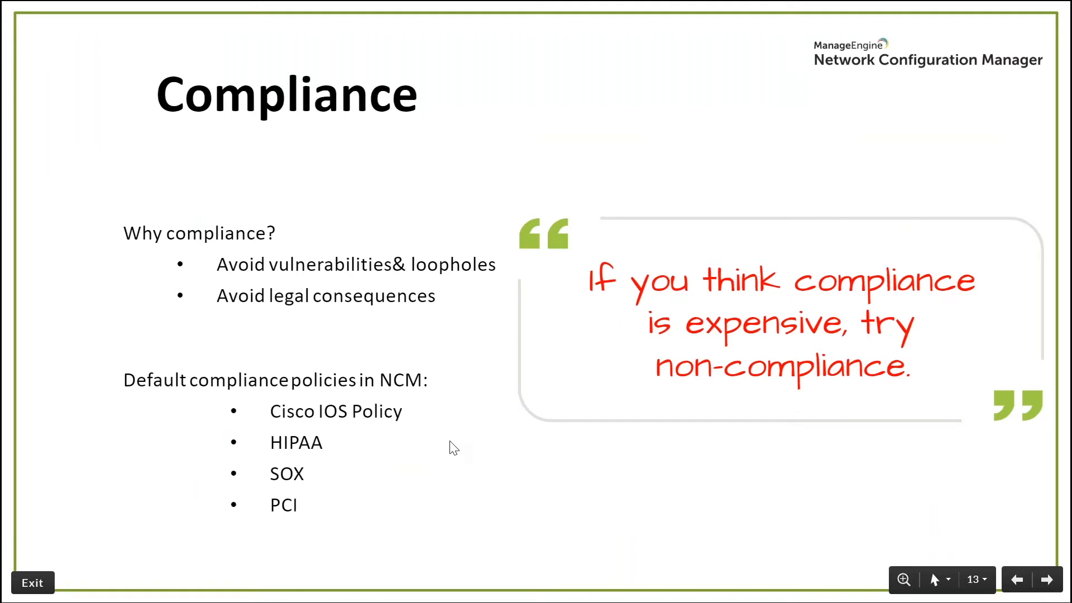
click(450, 442)
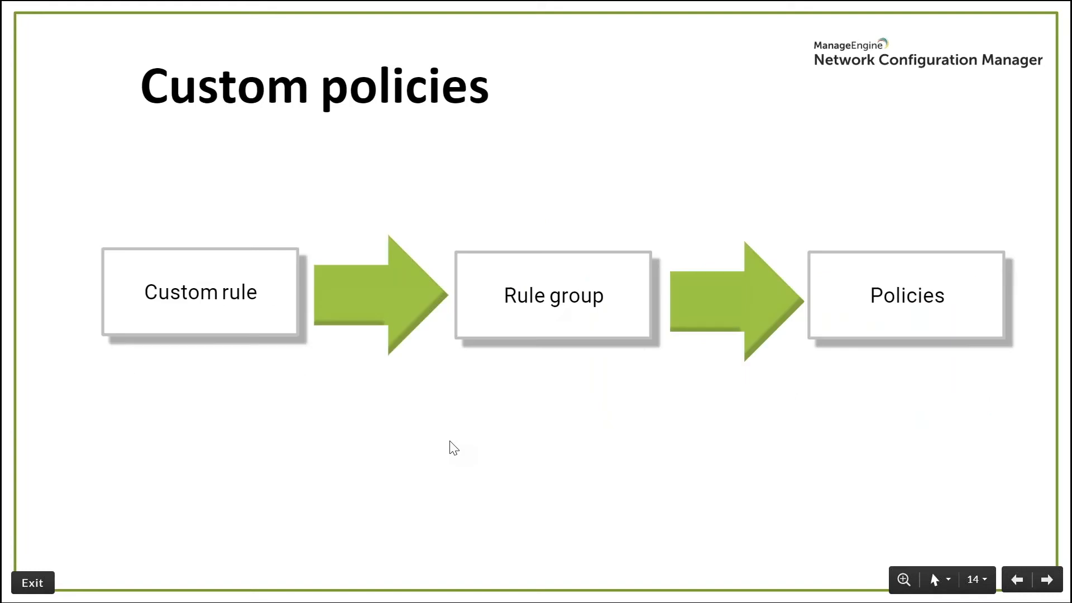
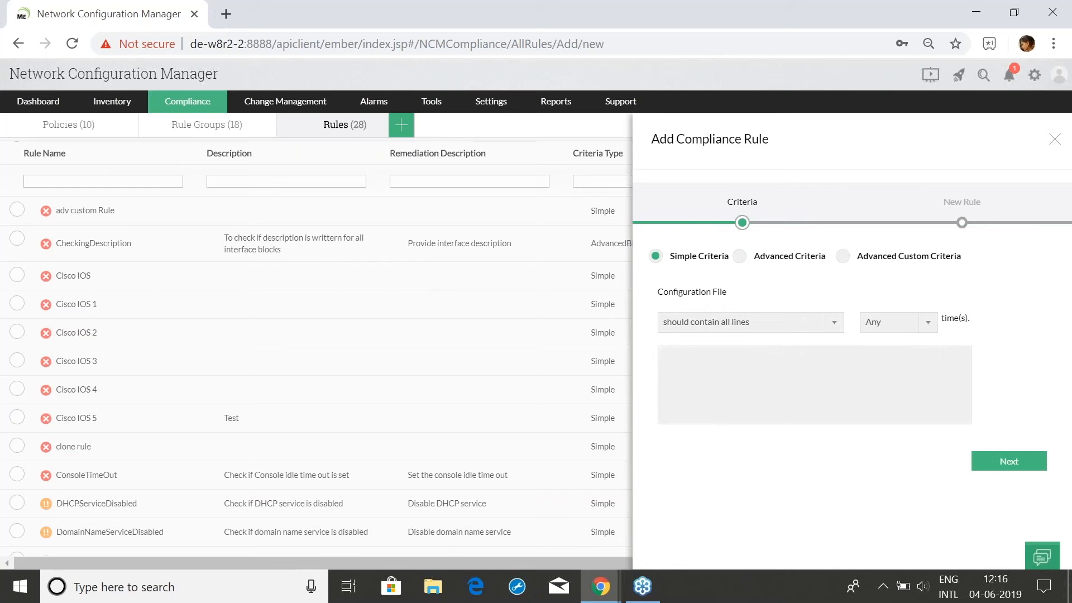
Close the blank new-rule form, filter rule names by 'publi', and open NoPublicCommunity for editing
click(1054, 139)
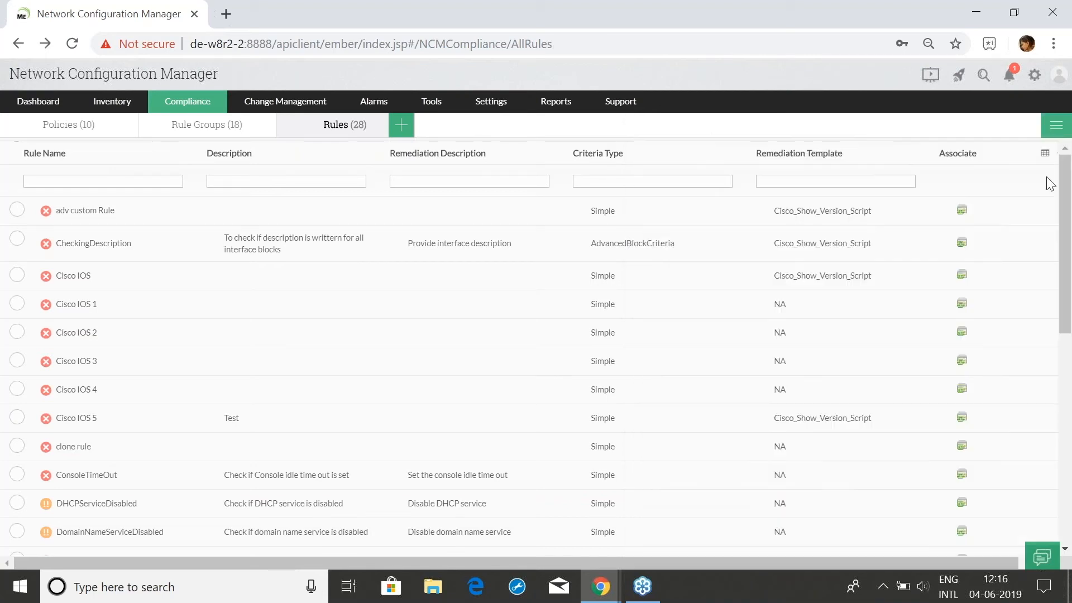
click(121, 180)
text(publi)
click(135, 217)
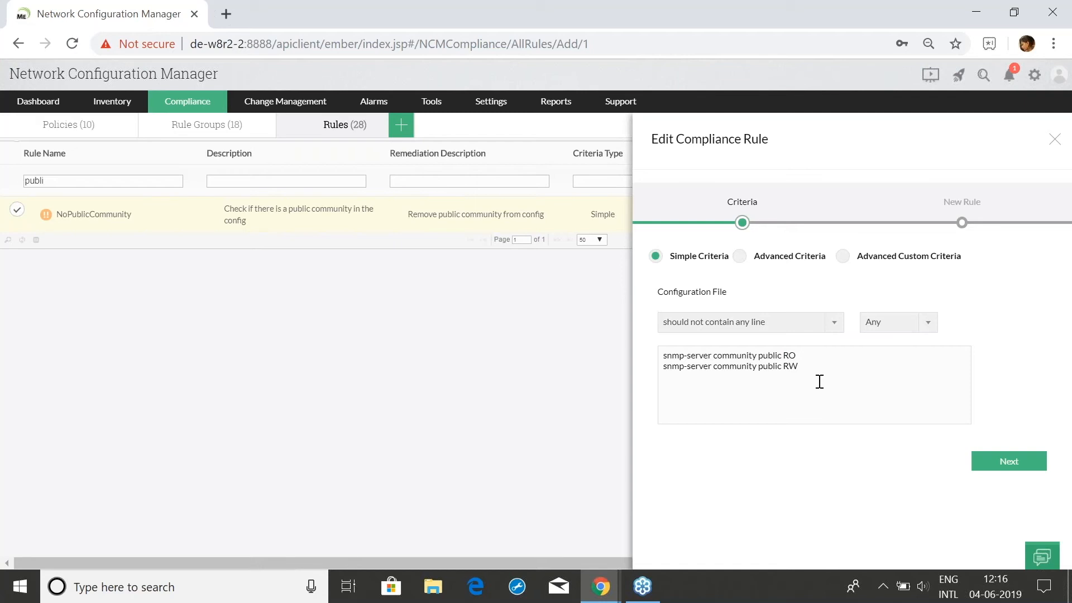
Highlight the public community RO/RW criteria lines, view the name and severity step, then close unsaved
drag(811, 373, 662, 362)
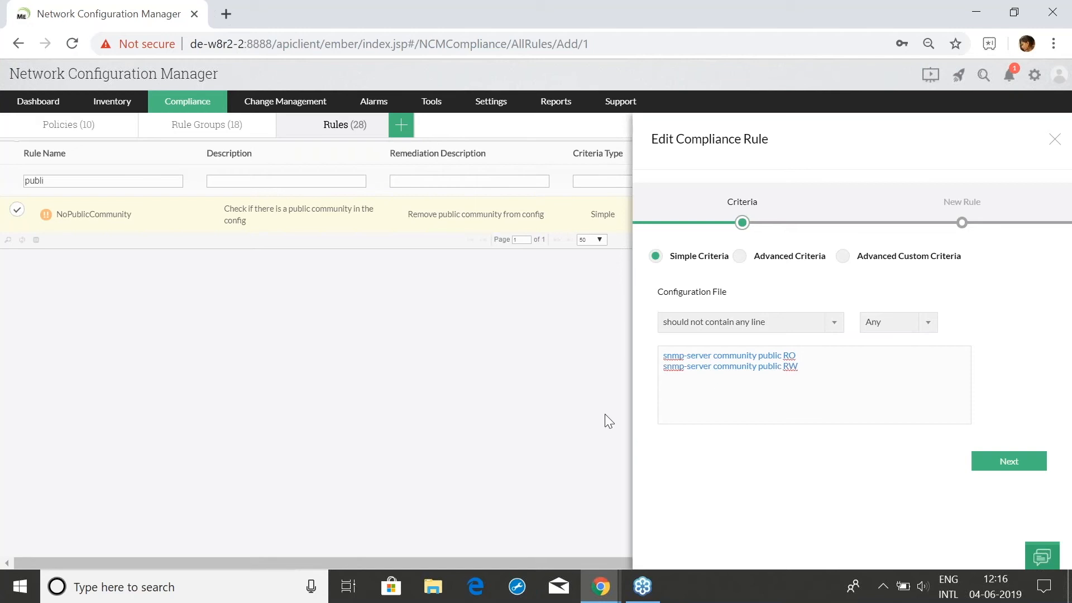
click(701, 407)
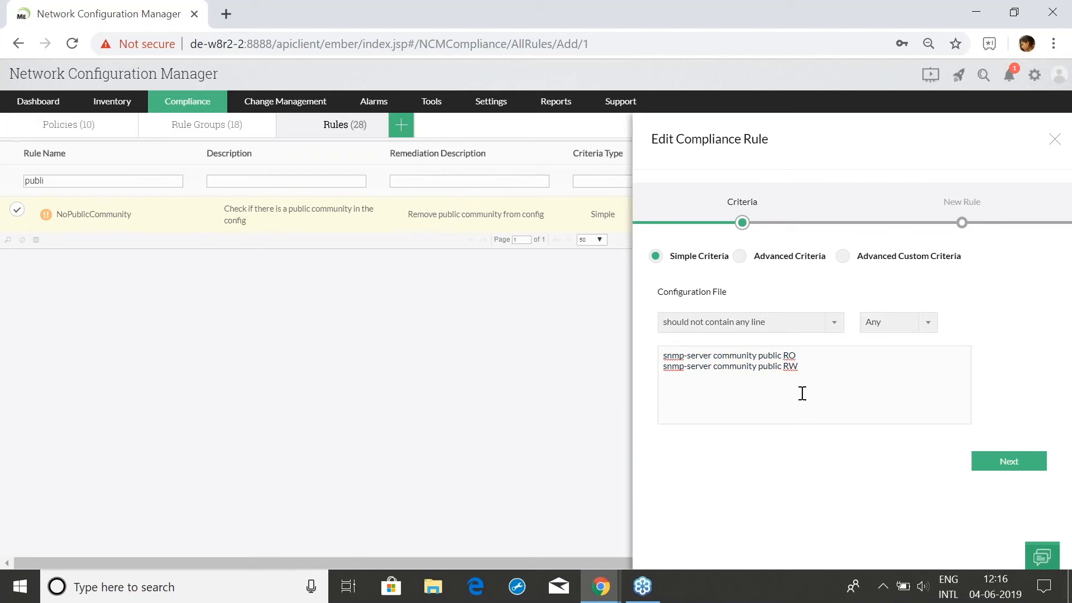
drag(812, 378, 632, 353)
click(692, 393)
click(999, 466)
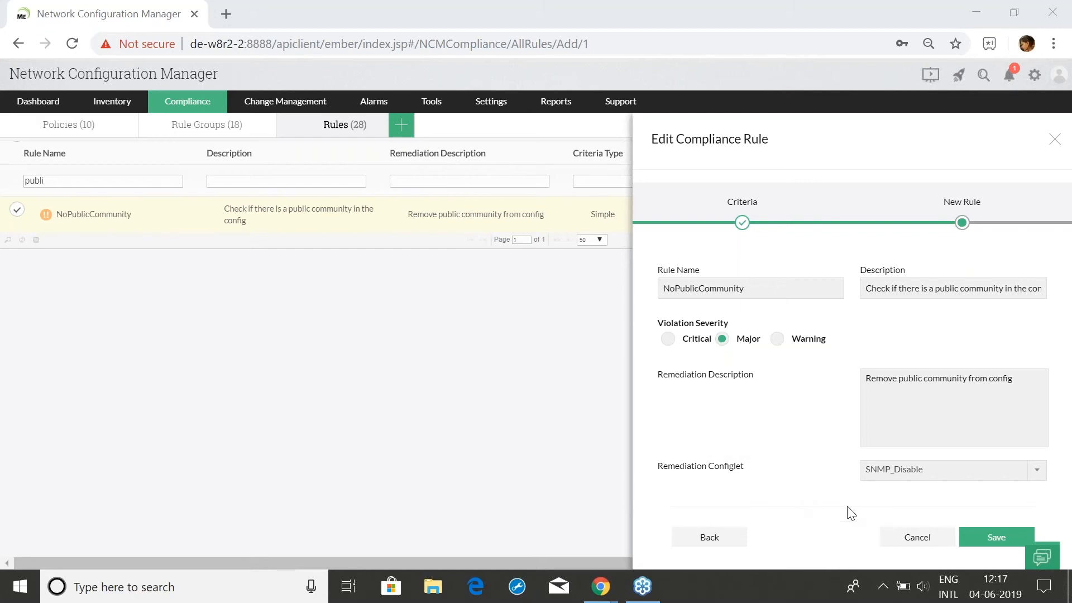
click(1056, 140)
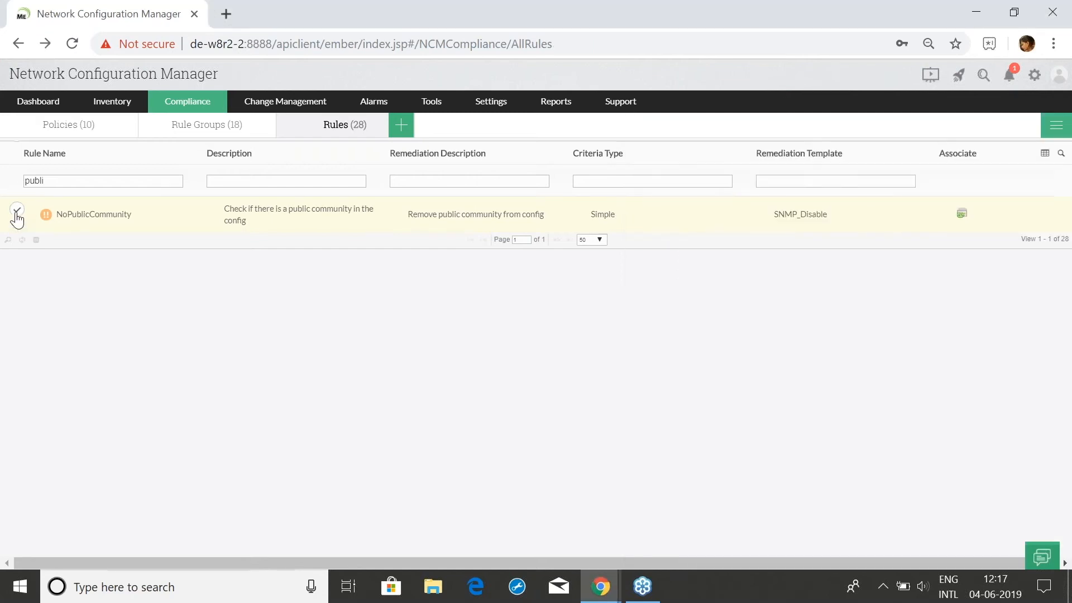
Open CiscoIOSPolicy's device compliance list and view the rules device 27.1.1.11 complies with
click(195, 105)
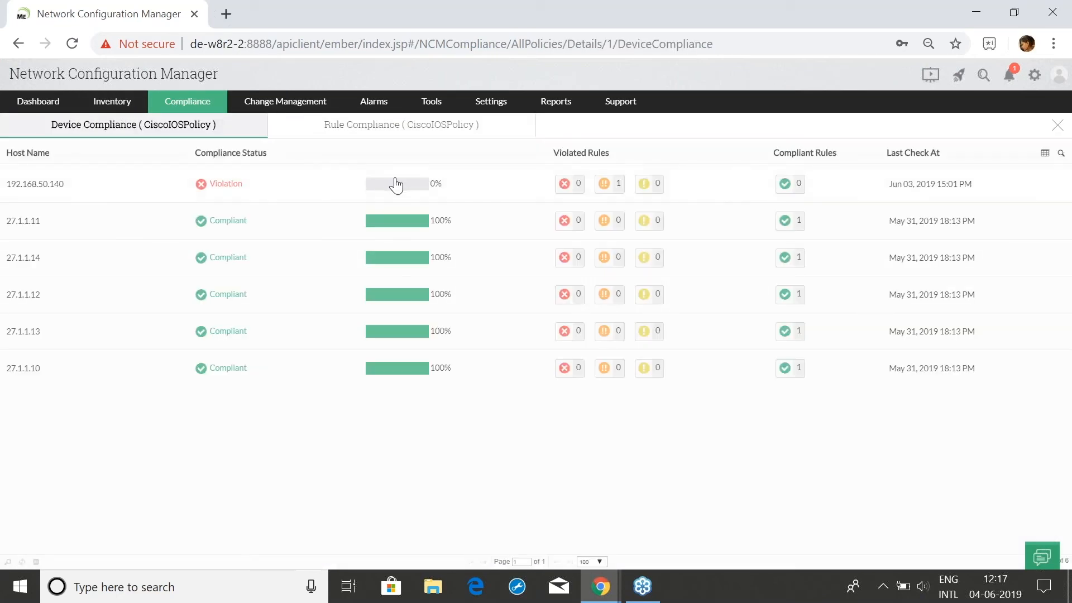
click(375, 223)
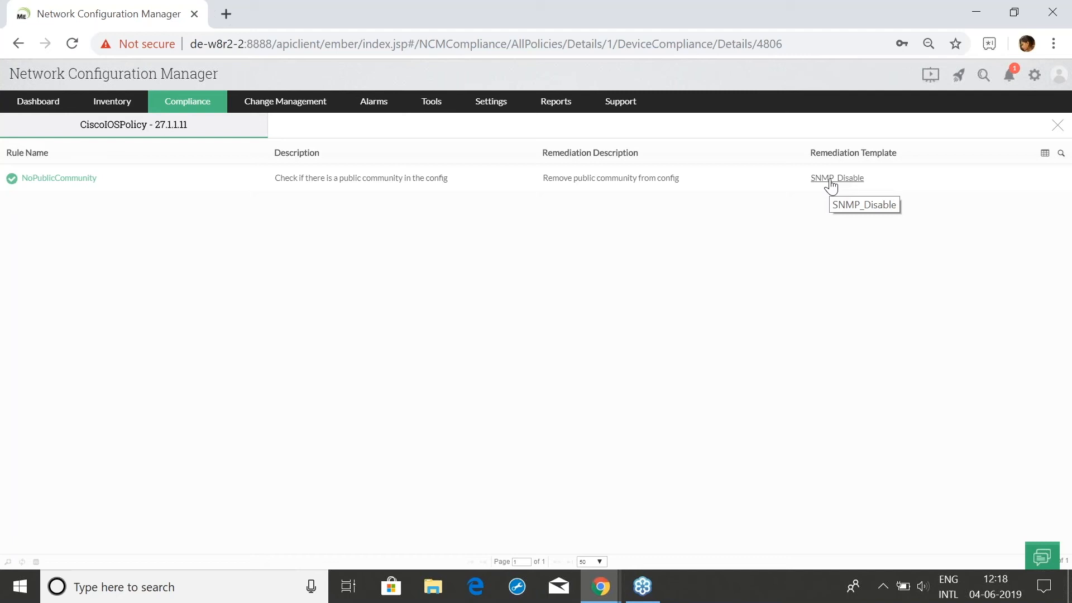
click(1056, 131)
click(600, 585)
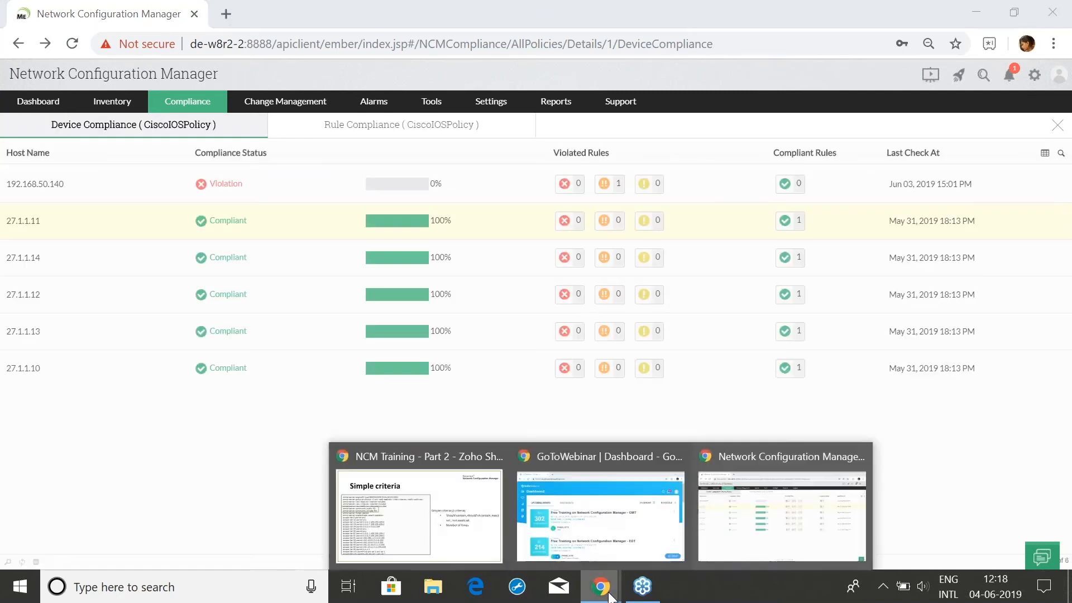
Return to the NCM Training - Part 2 slideshow and advance to the Advanced criteria slide 17
click(451, 555)
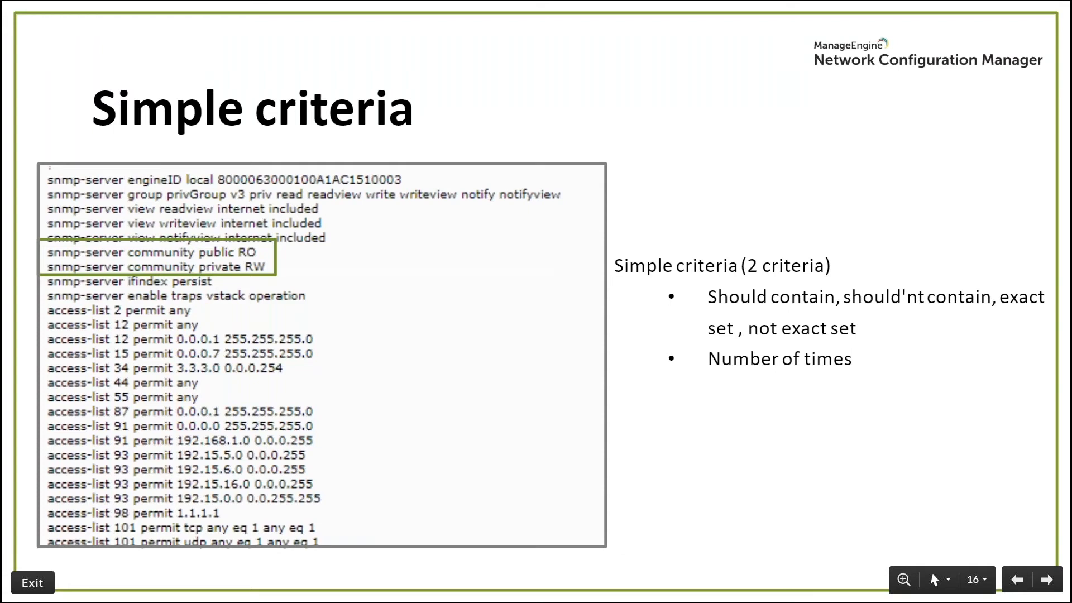
key(Right)
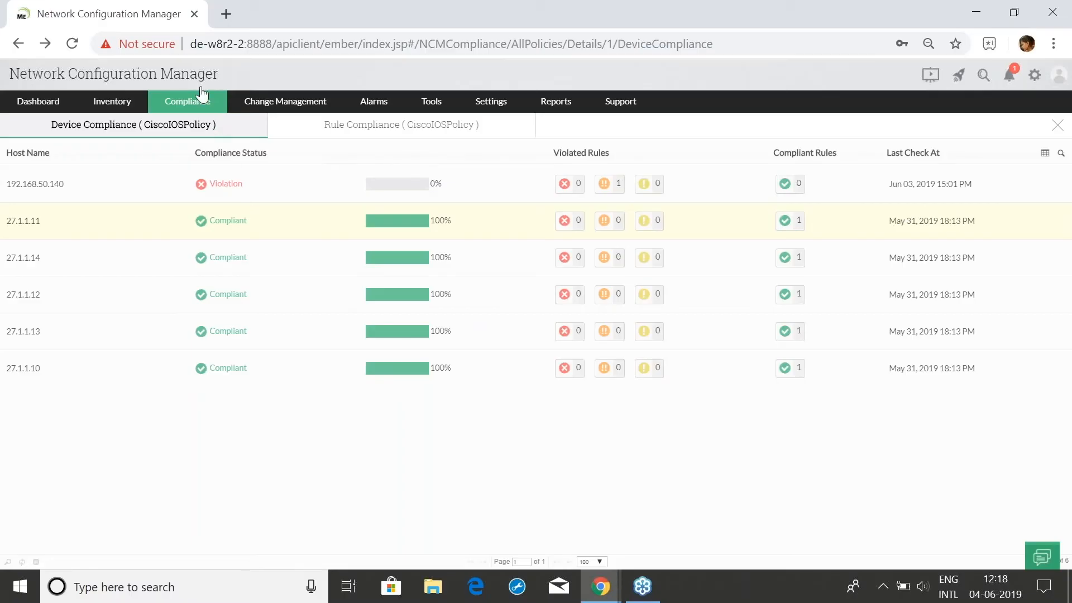
Go to the Compliance Rules list and try, then clear, a 'pass' rule-name filter
mouse_move(205, 105)
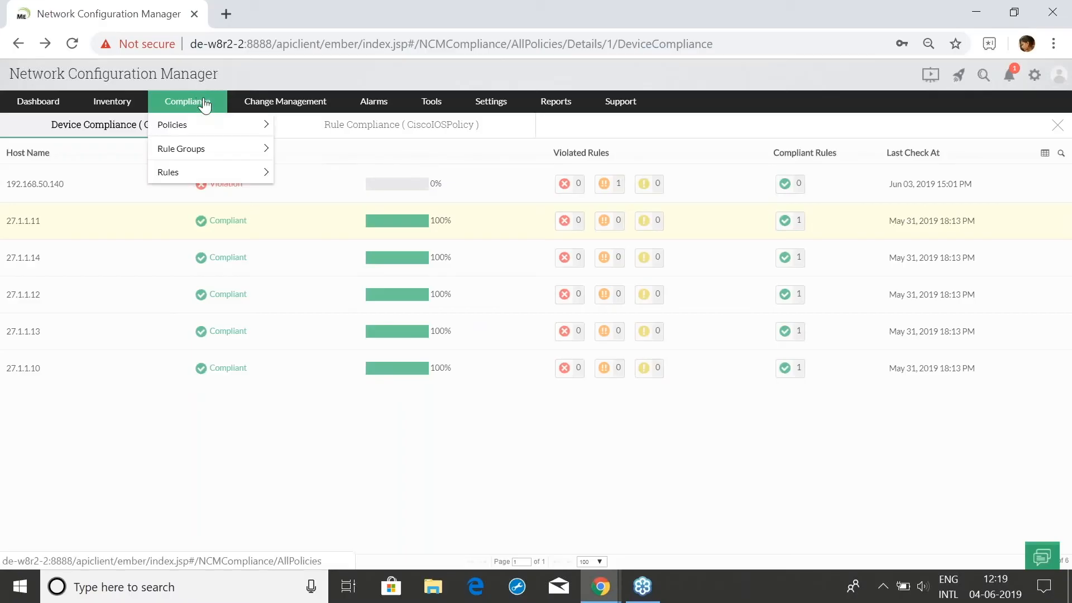
click(215, 174)
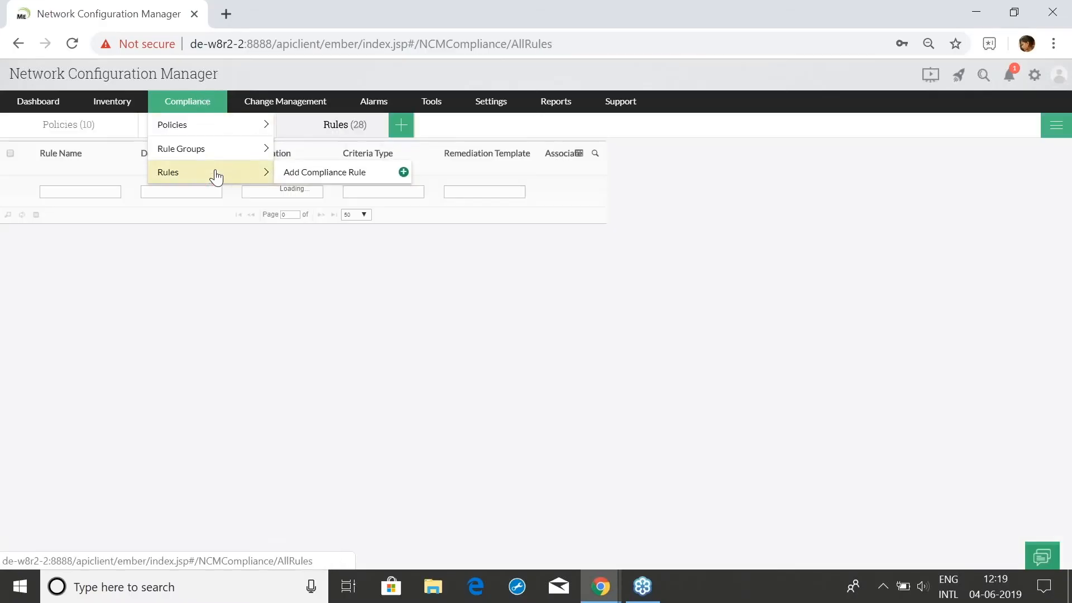
click(155, 182)
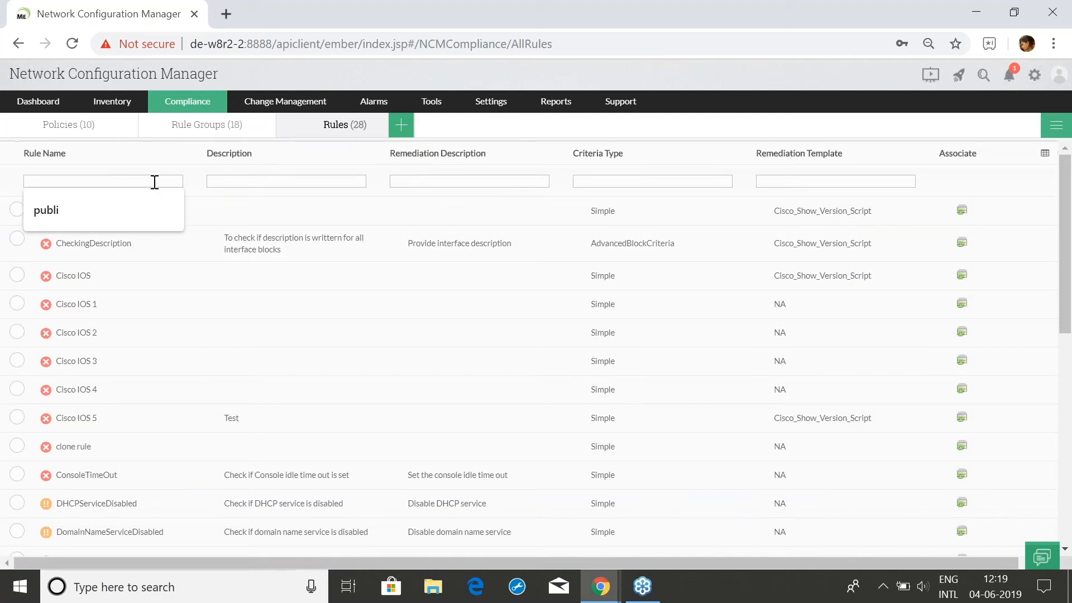
text(pass)
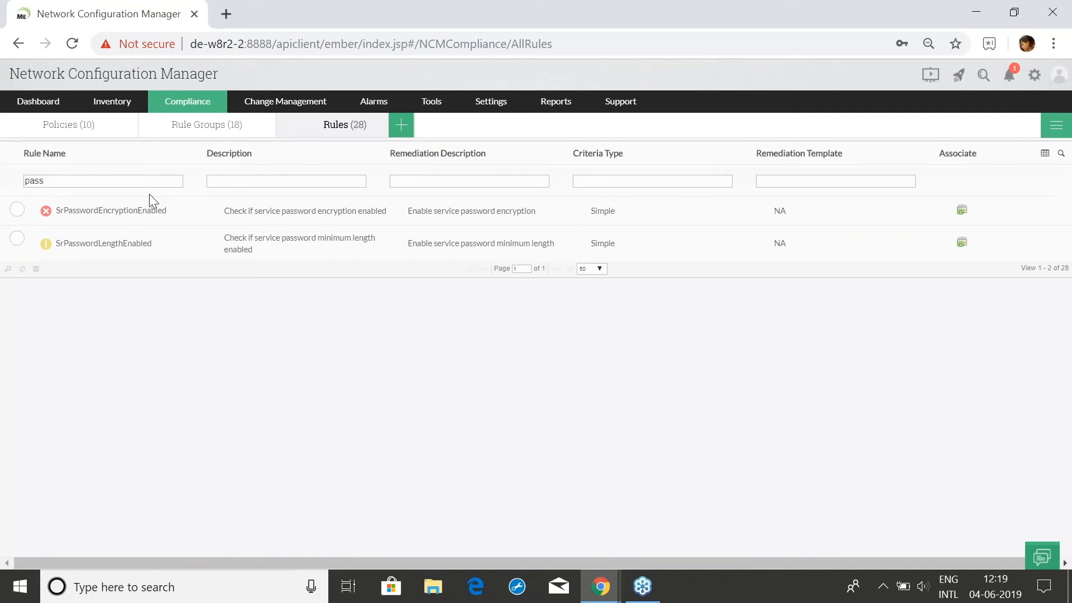
key(BackSpace)
key(BackSpace)
key(BackSpace)
key(BackSpace)
Filter rules by Criteria Type 'adva' and open the EnableSecretConfigured rule
click(633, 180)
text(adva)
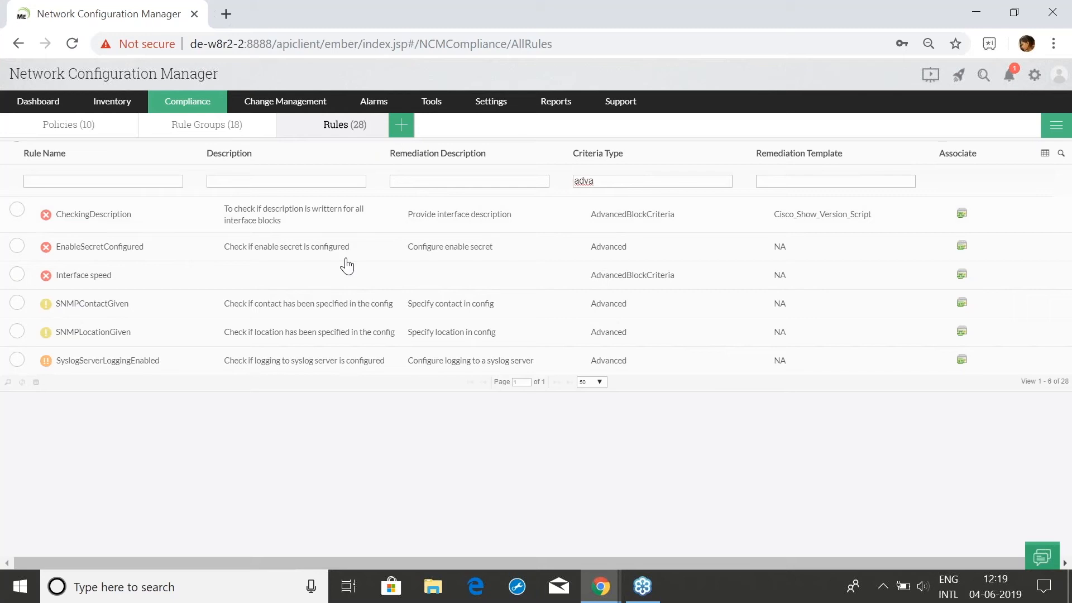
click(114, 248)
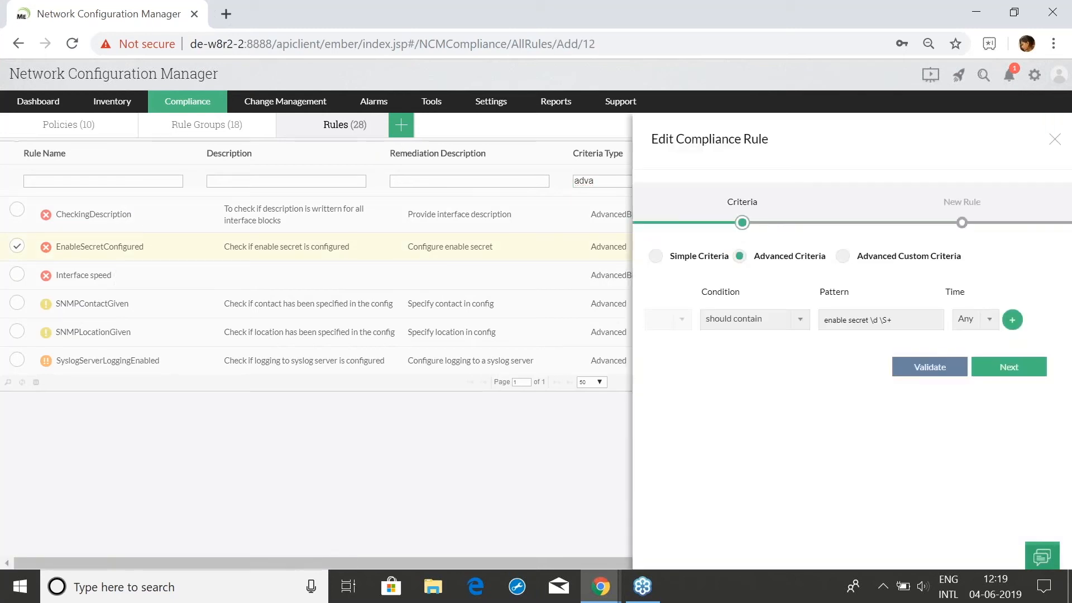
Inspect the Condition and occurrence dropdowns, keeping 'should contain' and 'Any' unchanged
click(763, 320)
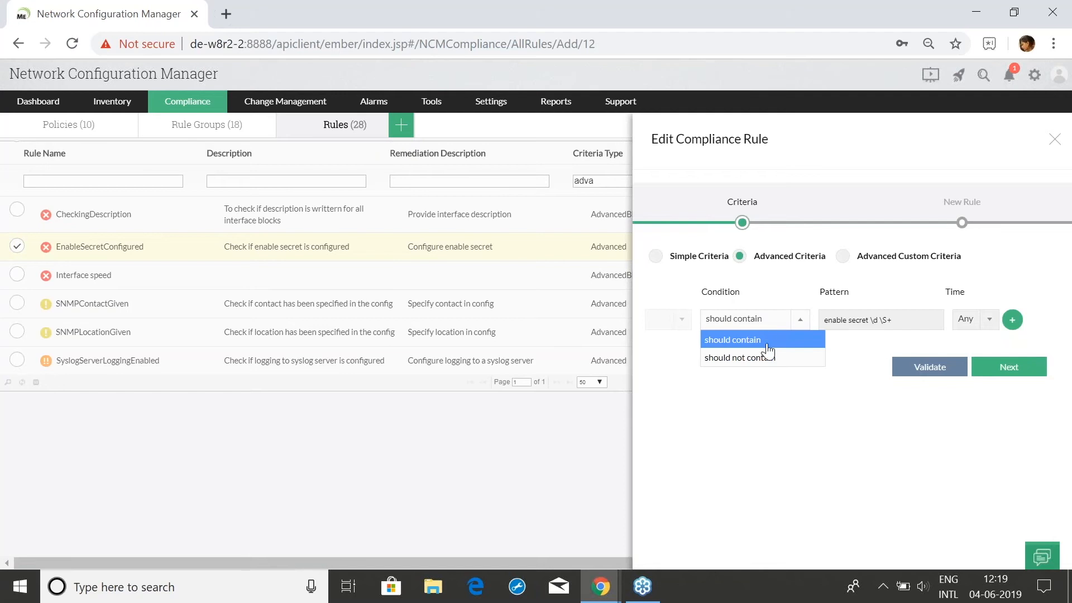
click(814, 406)
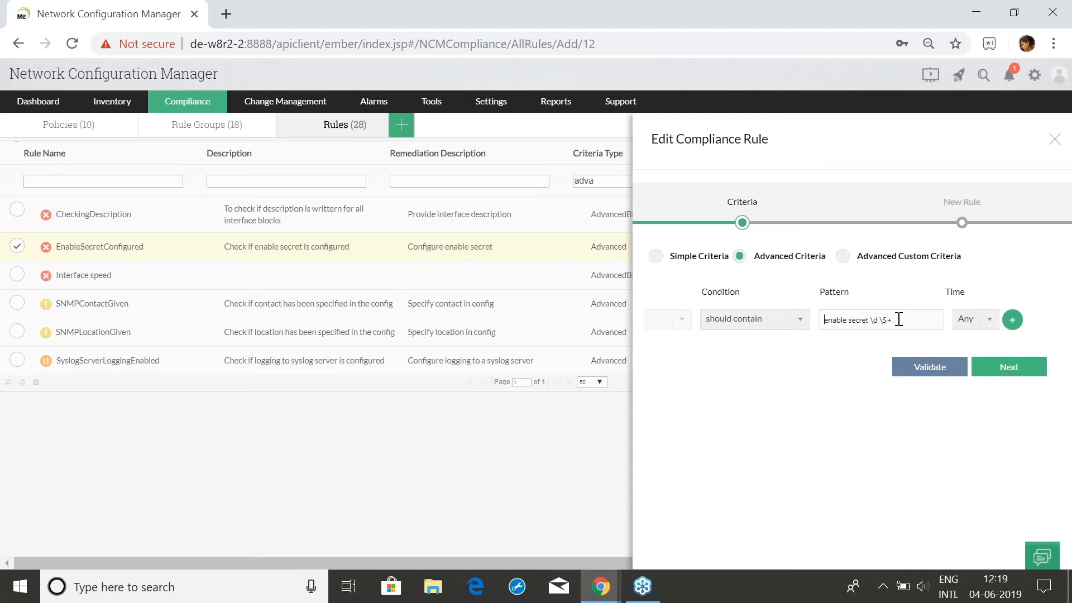
click(989, 320)
click(988, 320)
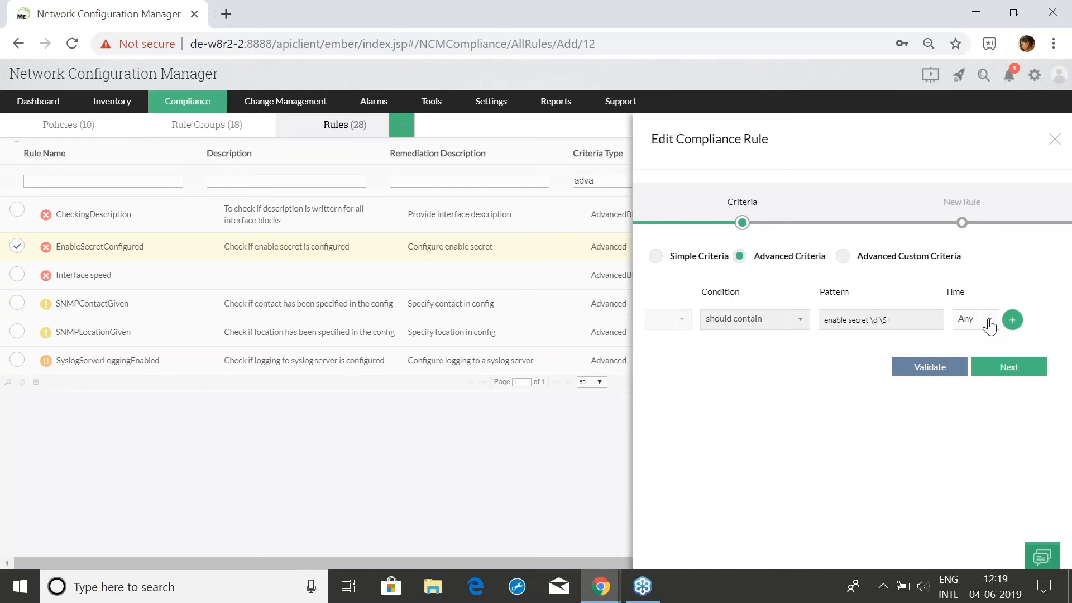
click(989, 324)
scroll(977, 391, down, 3)
scroll(978, 374, up, 3)
click(977, 374)
Preview the rule details step, then add and remove a second criteria condition
click(1004, 374)
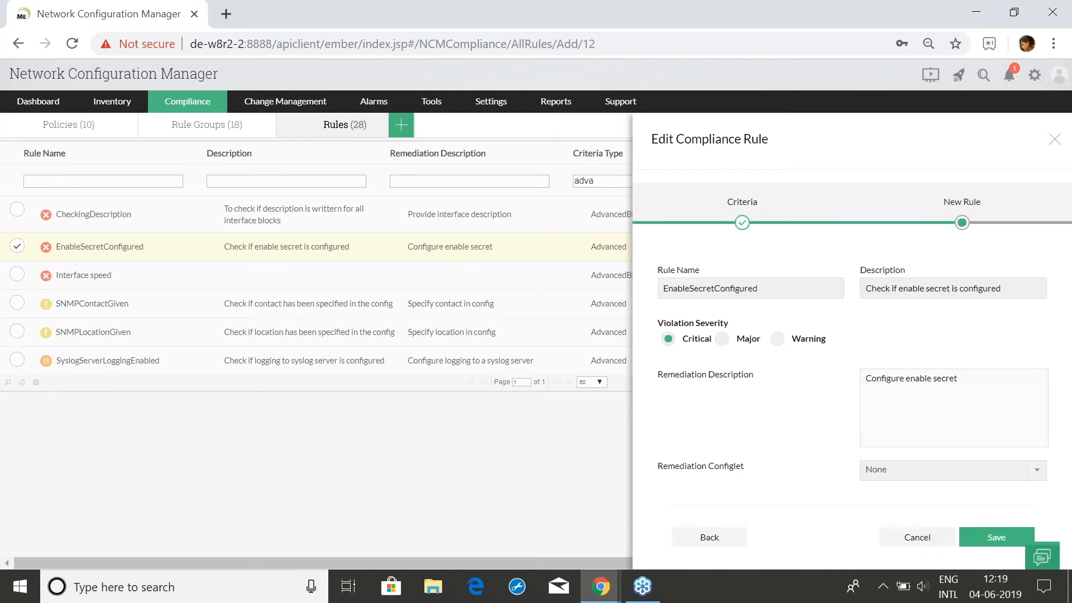
click(710, 540)
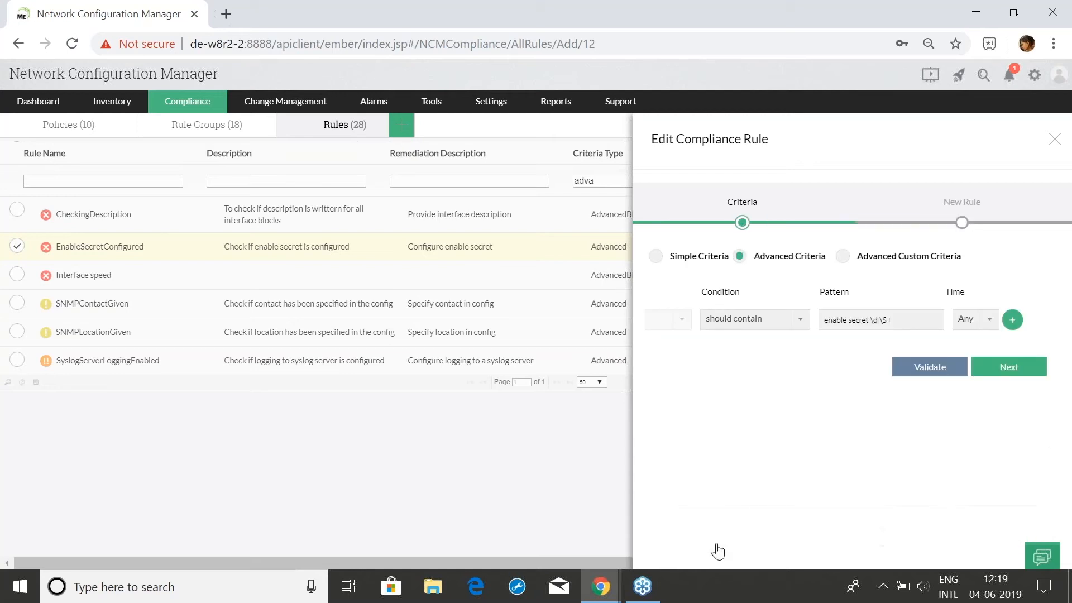
click(1012, 320)
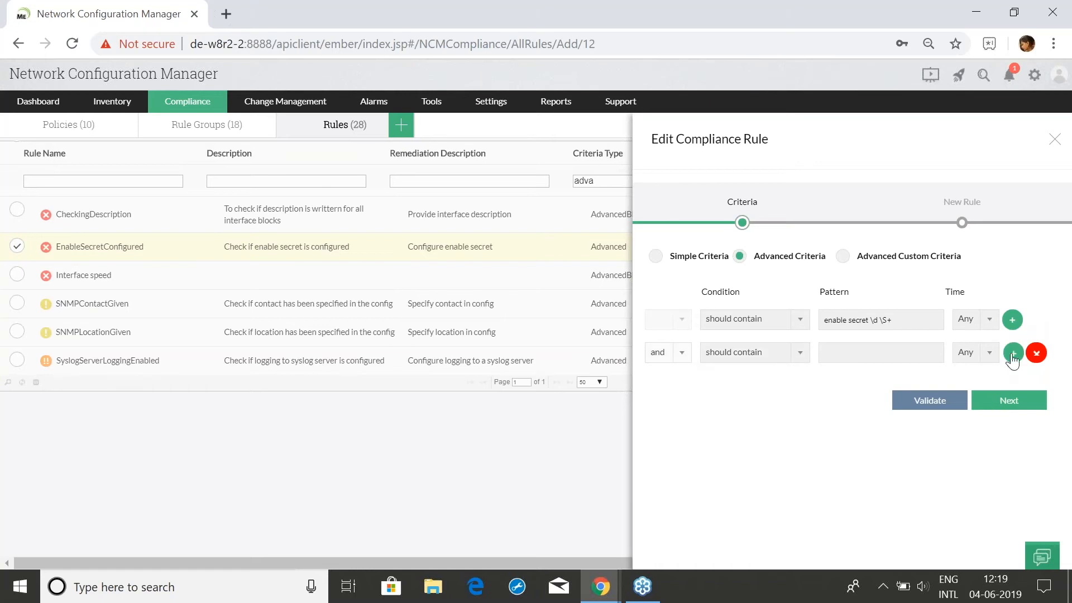
click(1036, 353)
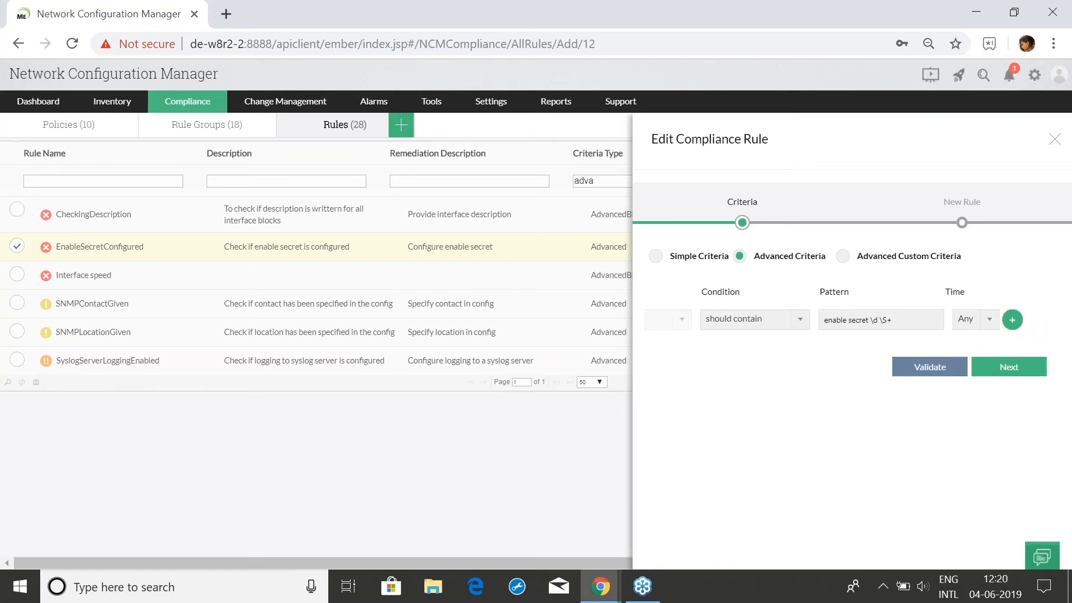
click(998, 370)
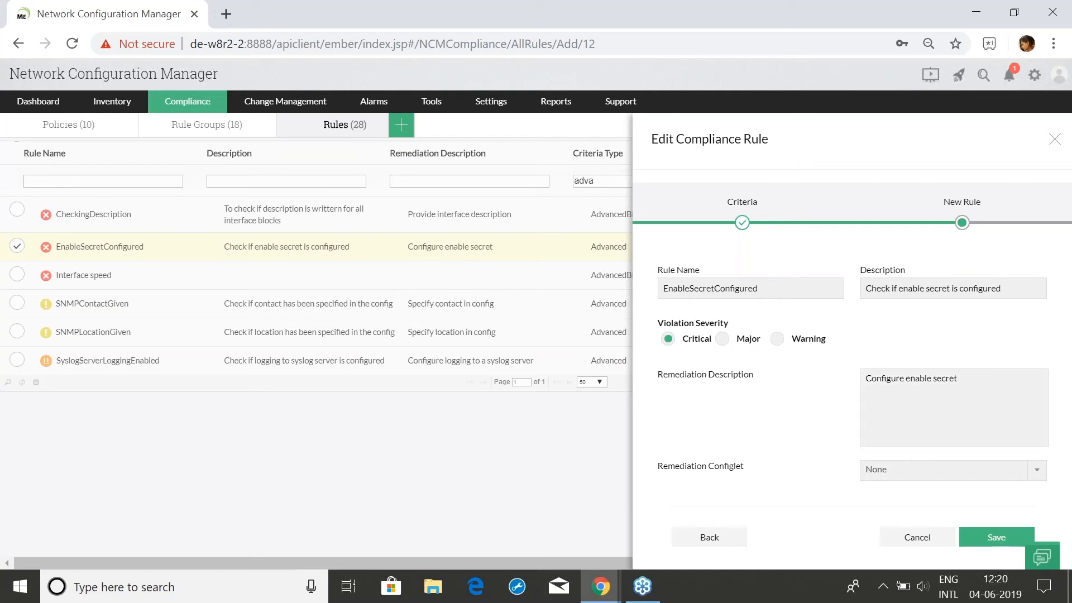
Close the rule editor without saving and advance the slideshow to the RegEx commands slide
click(1052, 141)
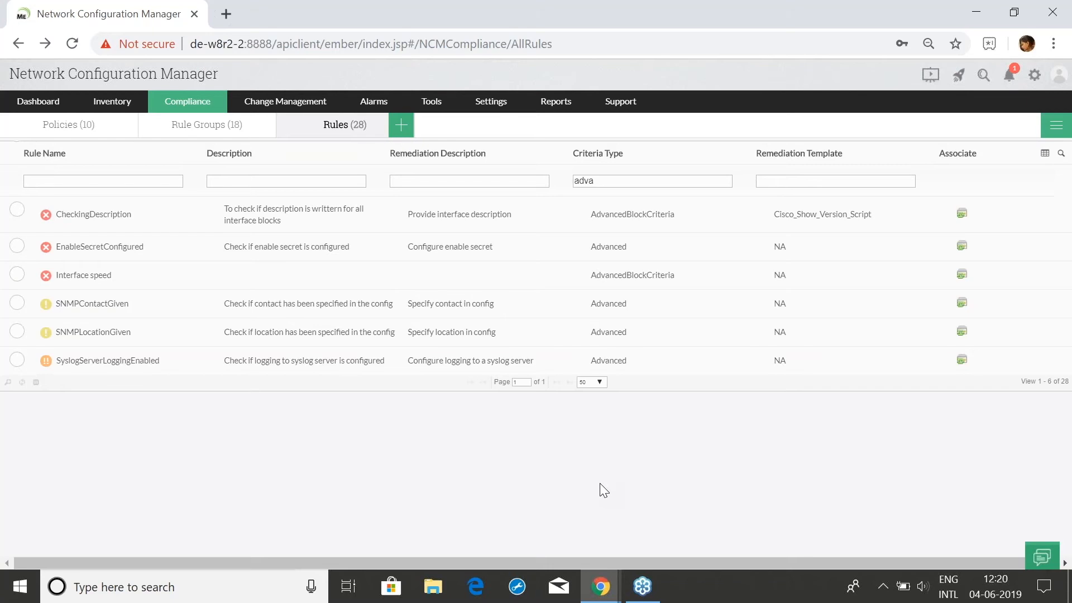
click(600, 597)
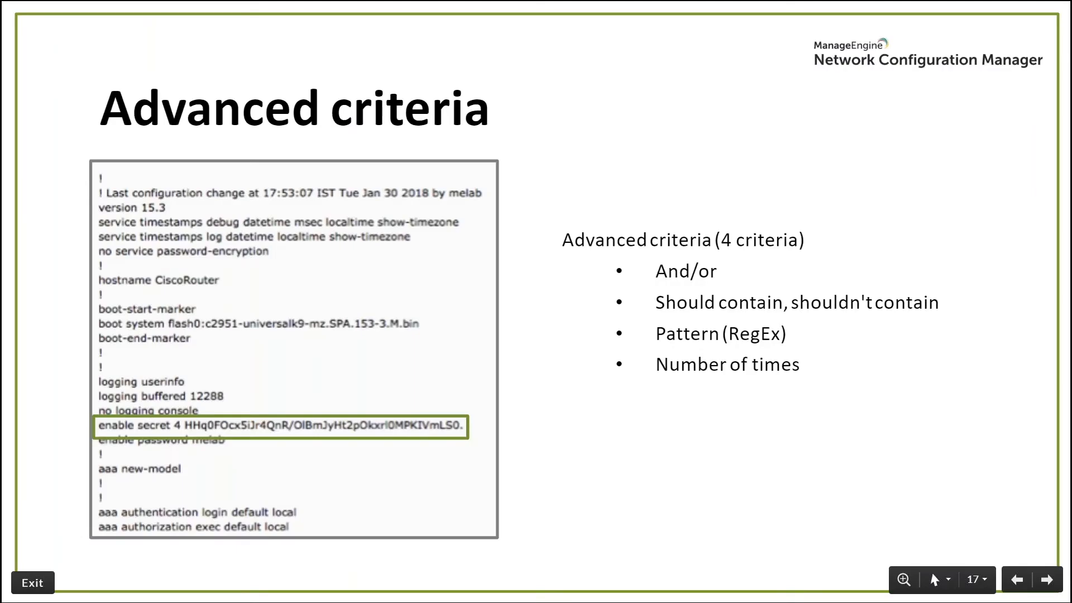
key(Right)
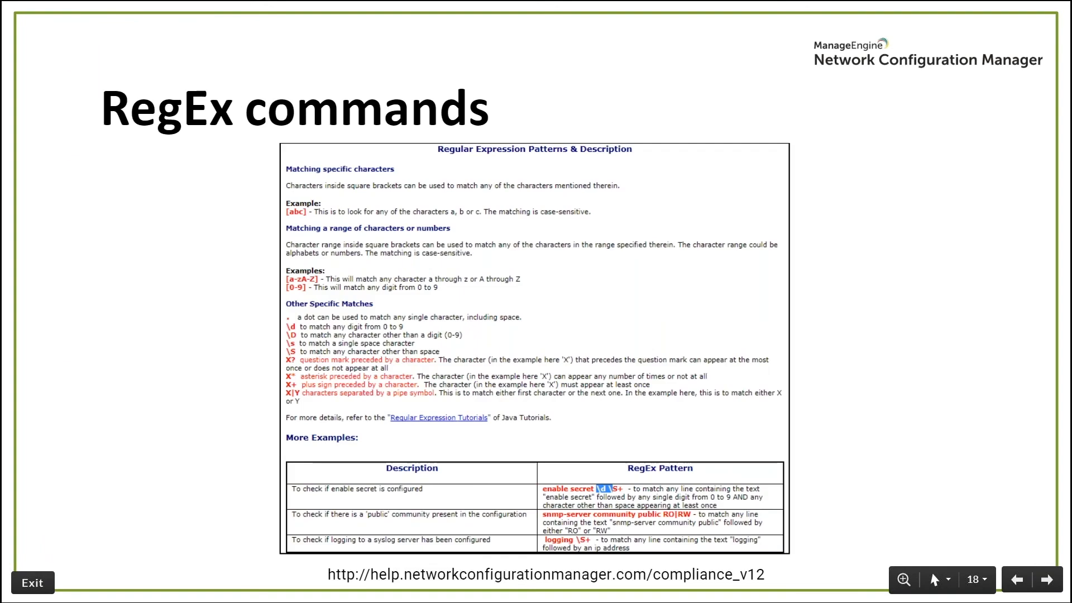
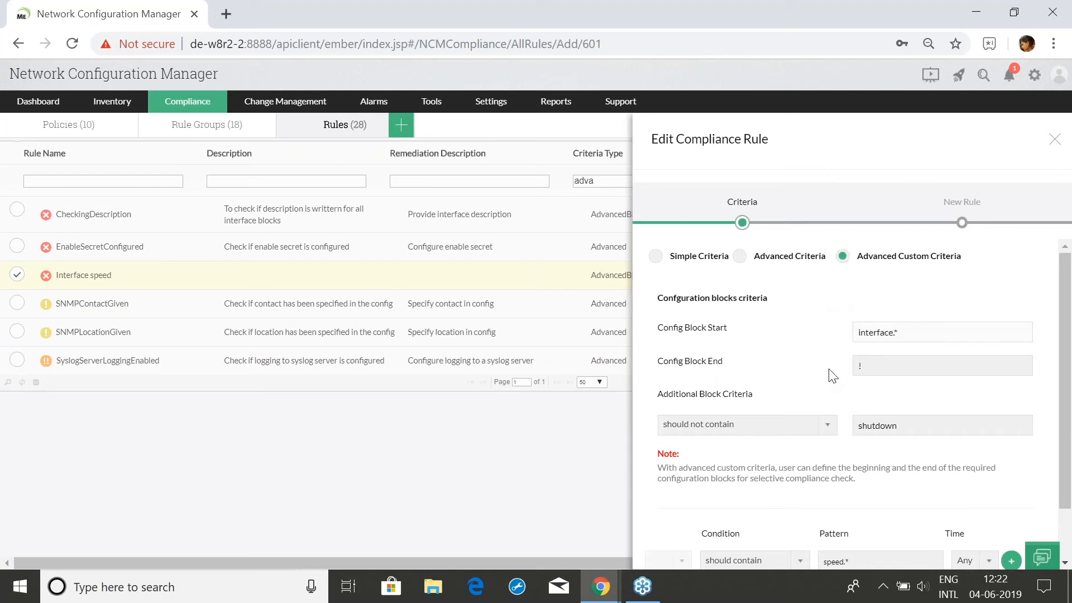
Keep the block criteria condition as 'should not contain' shutdown
click(874, 369)
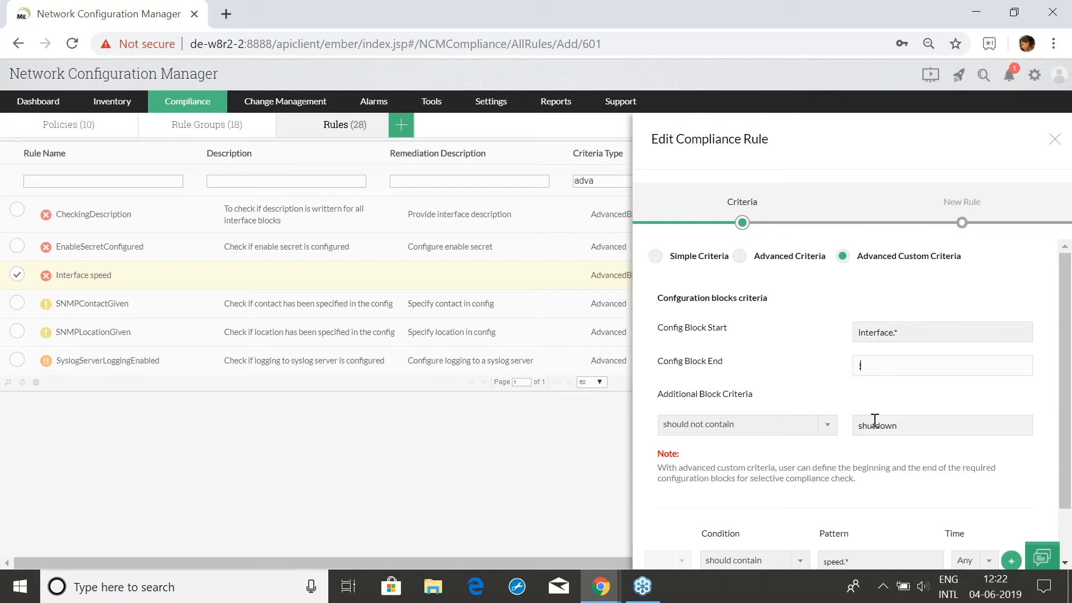
scroll(875, 436, down, 2)
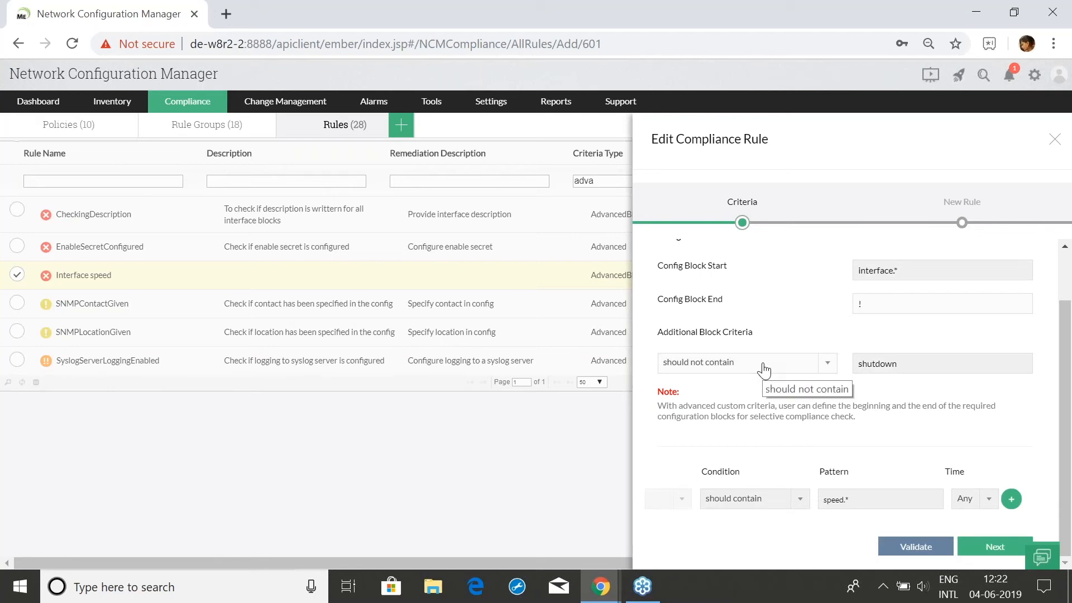
click(763, 369)
click(764, 369)
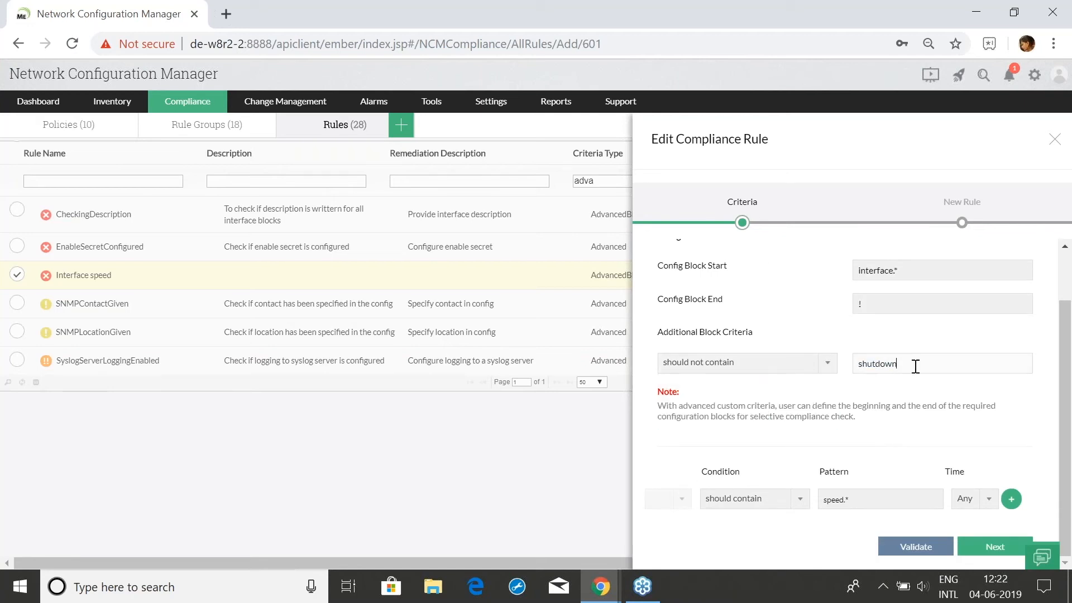
Add and then delete an extra condition row, and advance to the New Rule step
click(1011, 499)
scroll(797, 516, down, 1)
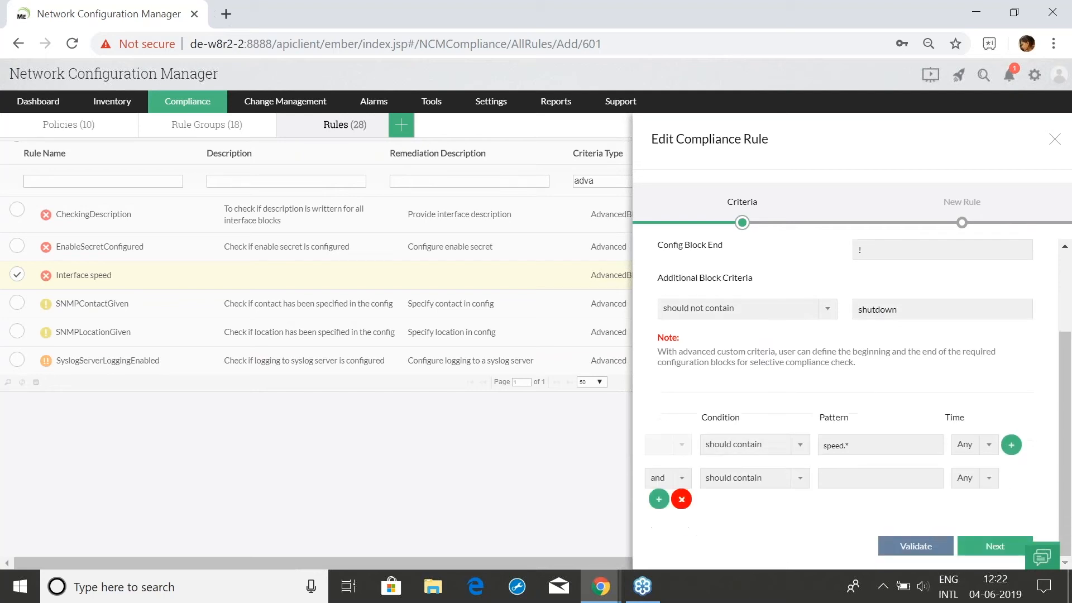
click(682, 498)
click(978, 553)
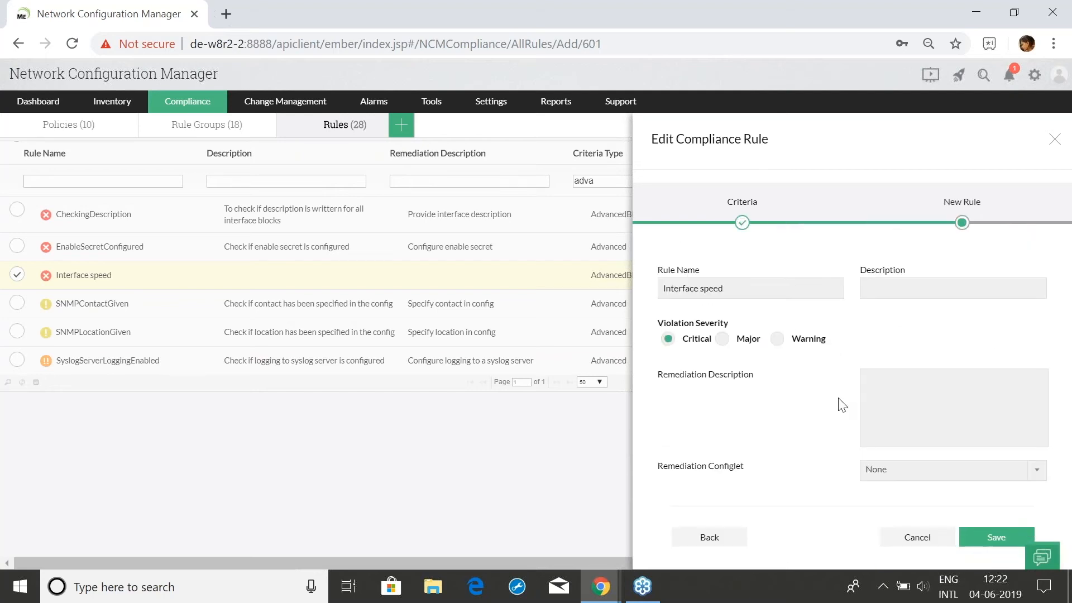
Save the Interface speed rule and deselect it in the rules list
click(817, 286)
click(1053, 139)
click(17, 274)
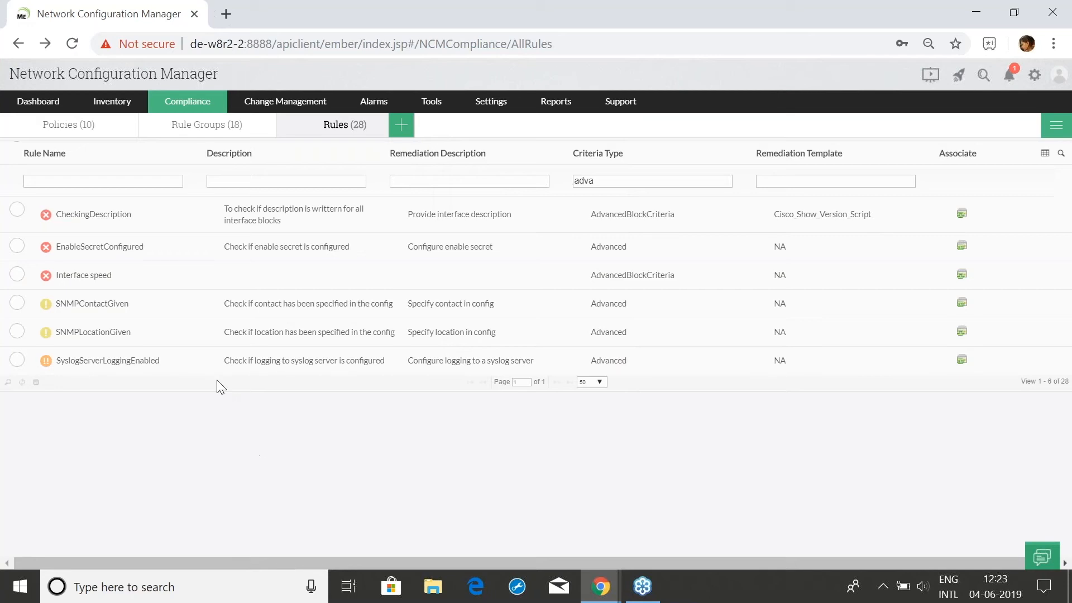
Clear the Criteria Type filter, then open and close a new rule form without saving
click(691, 177)
key(BackSpace)
key(BackSpace)
key(BackSpace)
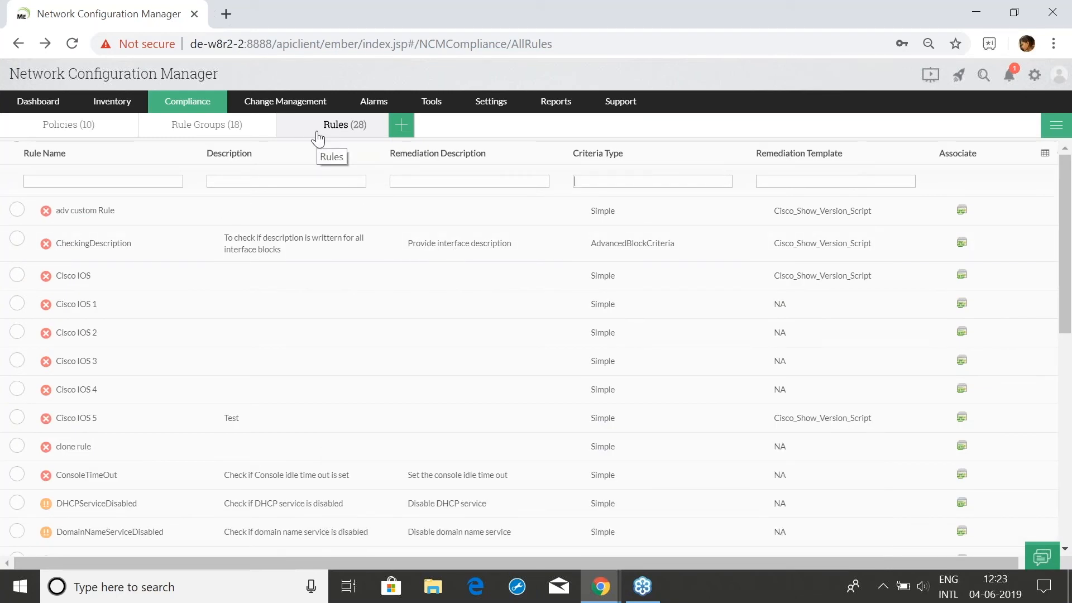
click(404, 125)
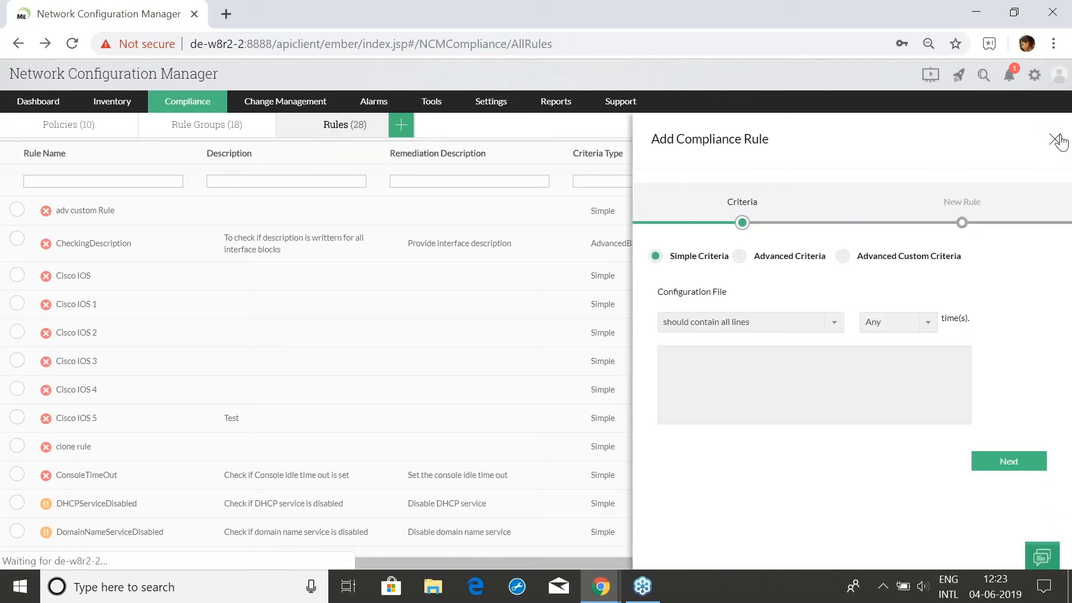
click(1052, 143)
Check the CheckingDescription, ConsoleTimeOut and DHCPServiceDisabled rules
click(17, 239)
scroll(15, 342, down, 1)
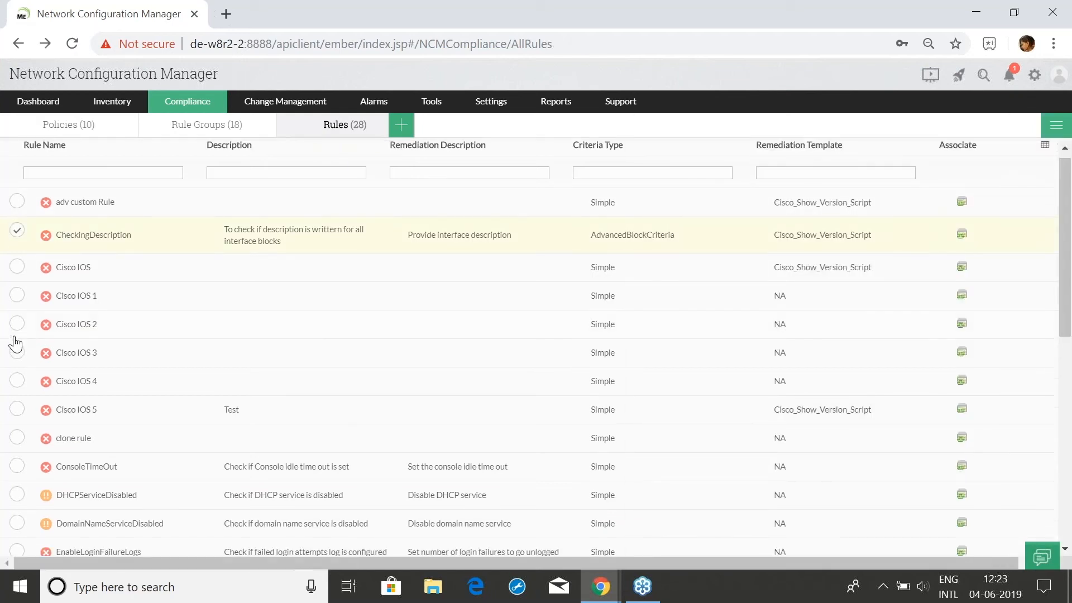
scroll(21, 368, down, 1)
click(19, 392)
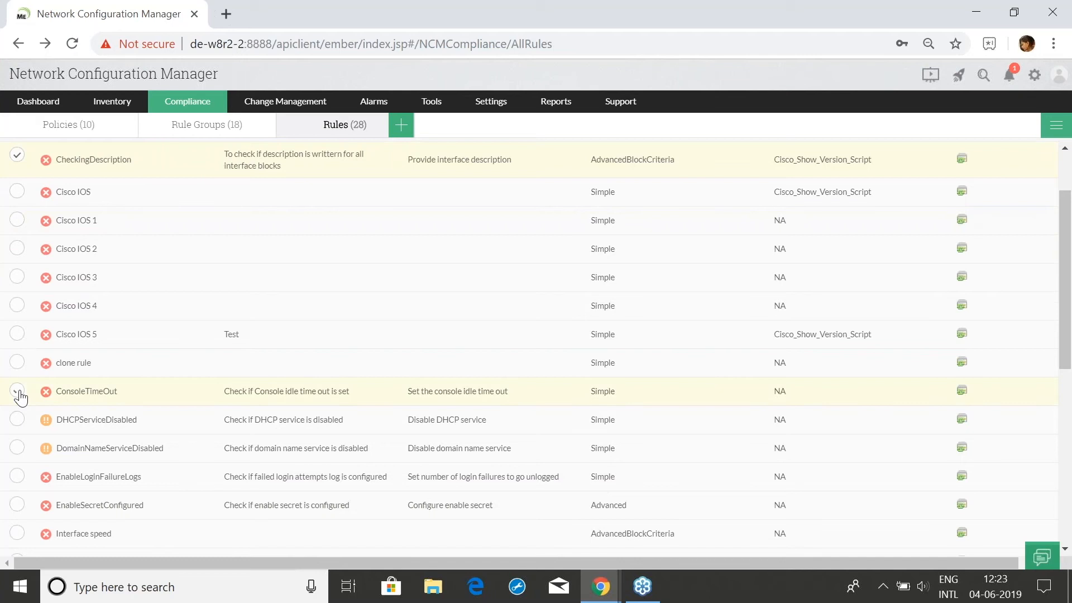
click(17, 422)
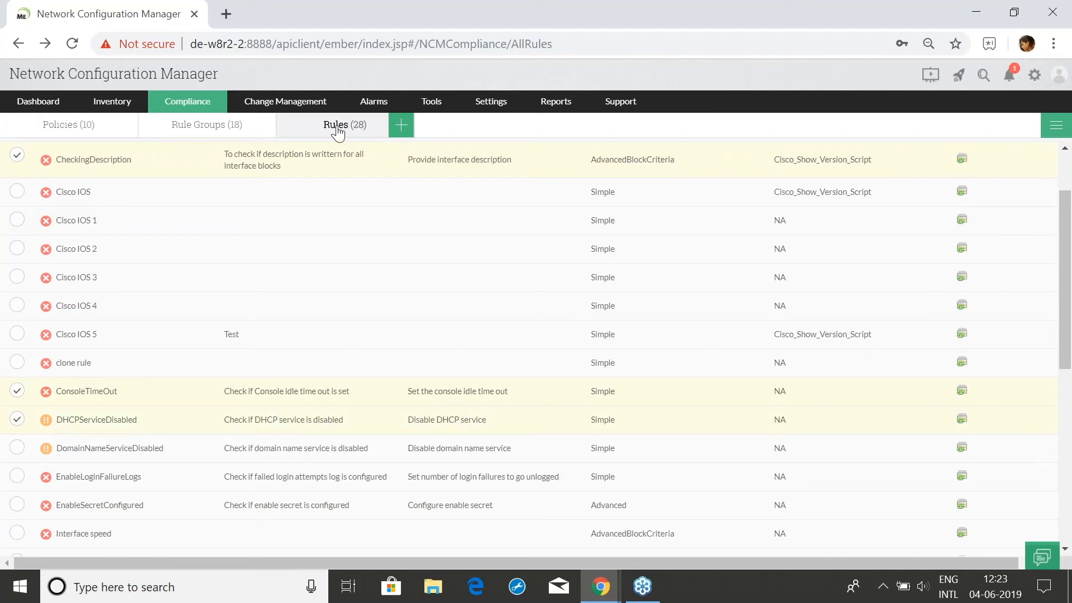
In Rule Groups, start a new group and move PADServiceDisabled and DHCPServiceDisabled to Selected Rules
click(201, 126)
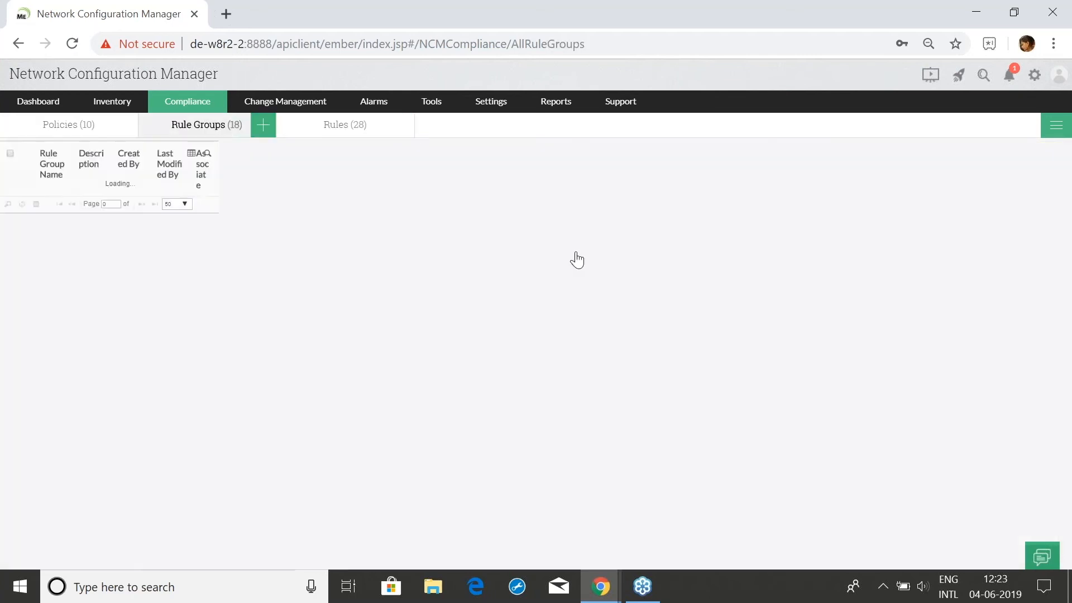
click(263, 125)
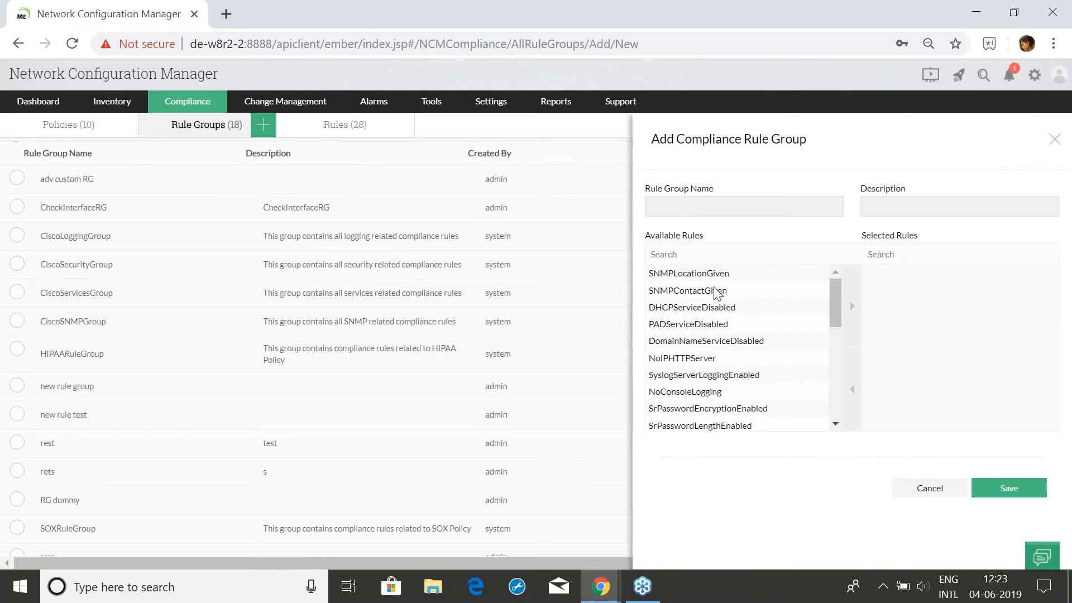
click(715, 290)
click(710, 323)
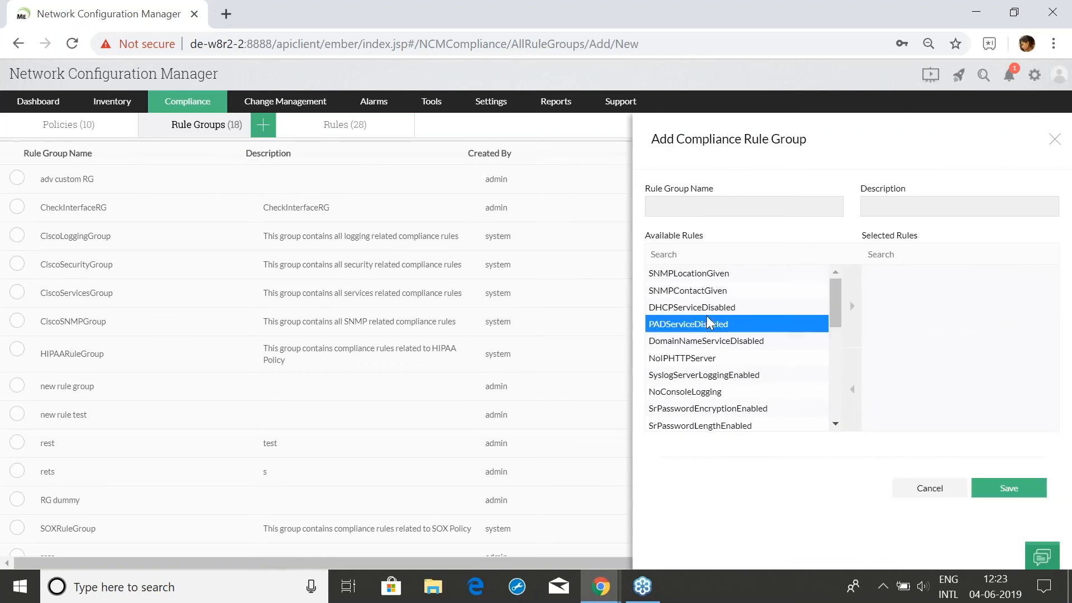
click(848, 312)
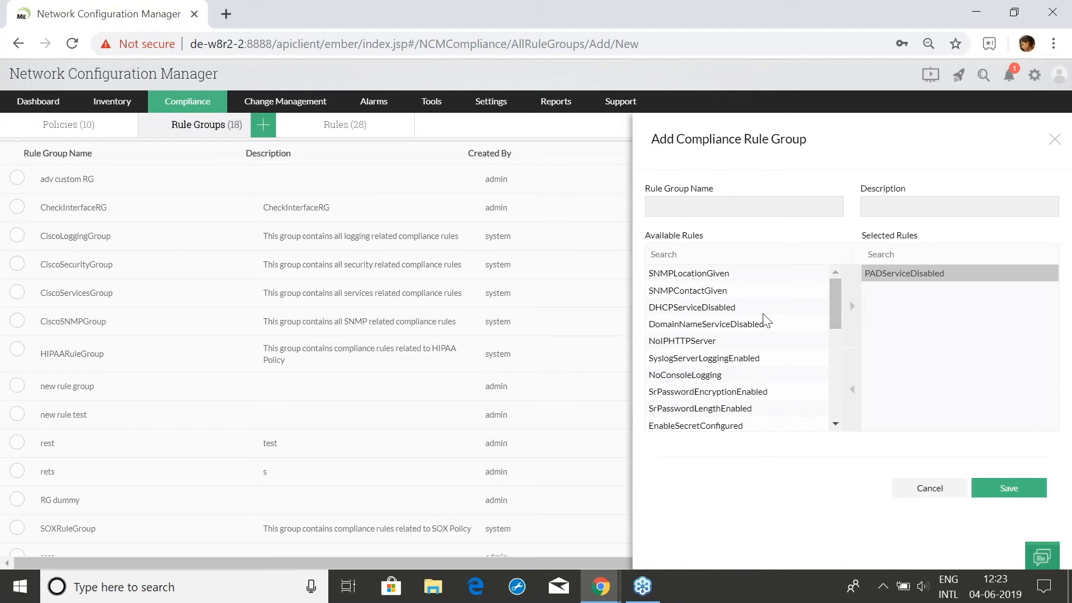
click(850, 314)
Add NoIPHTTPServer and NoConsoleLogging, then discard the draft rule group without saving
click(784, 324)
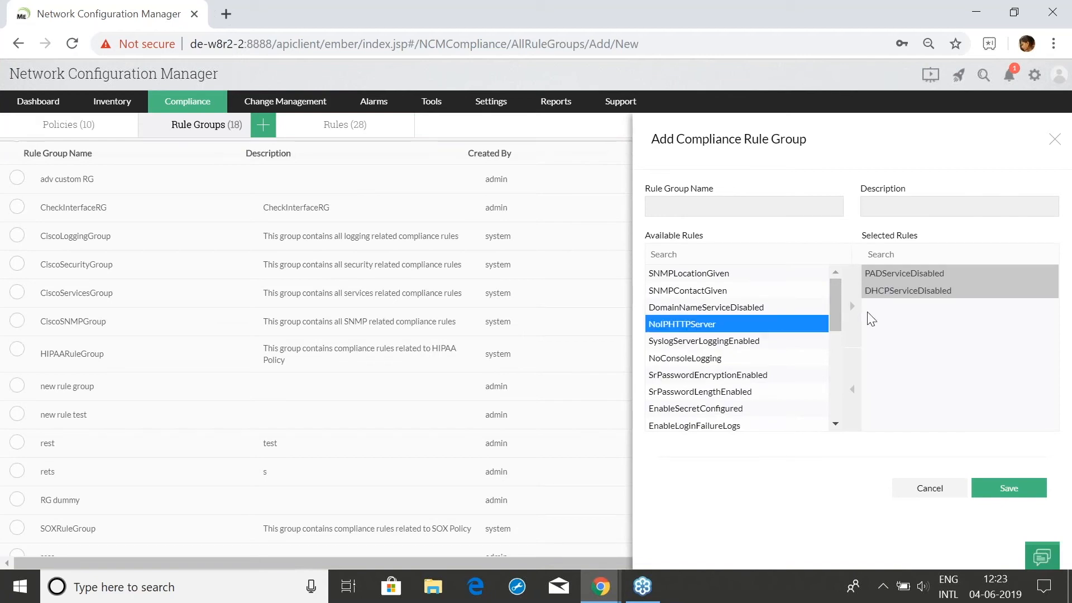
click(852, 310)
click(798, 342)
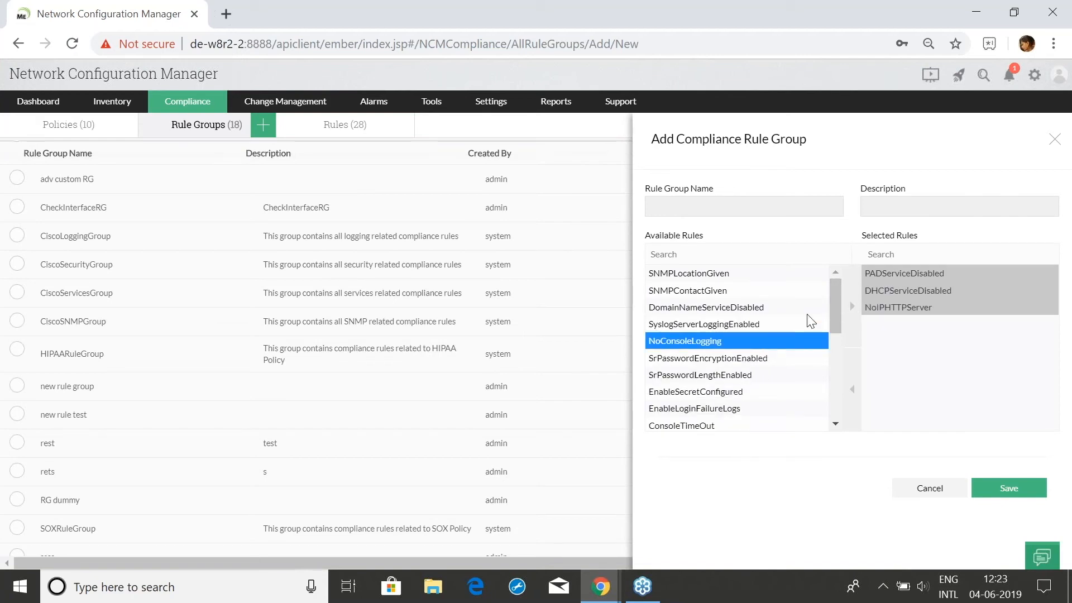
click(846, 307)
click(763, 205)
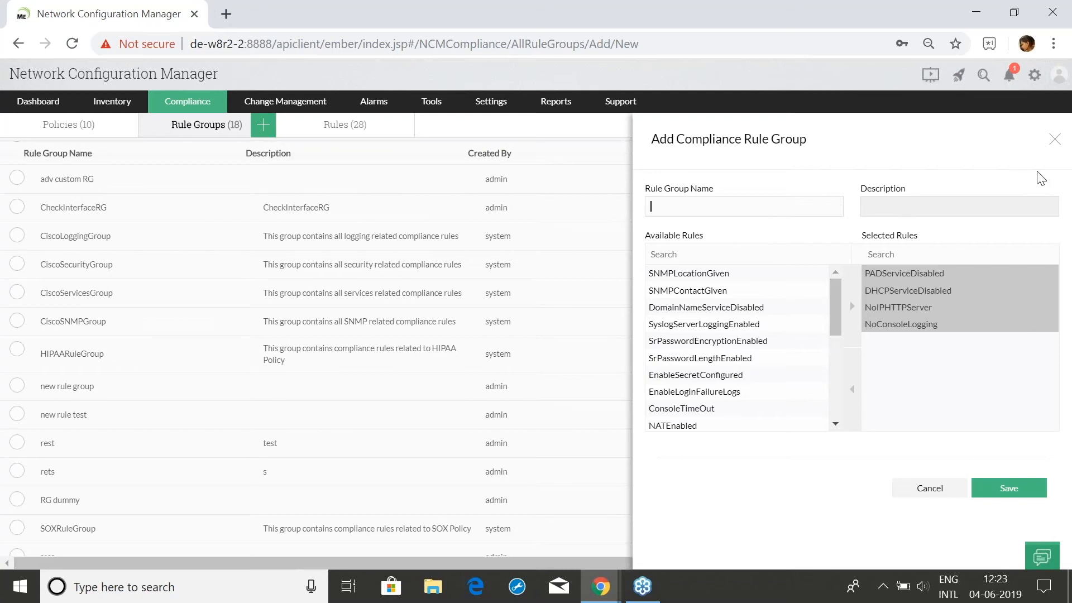
click(1054, 139)
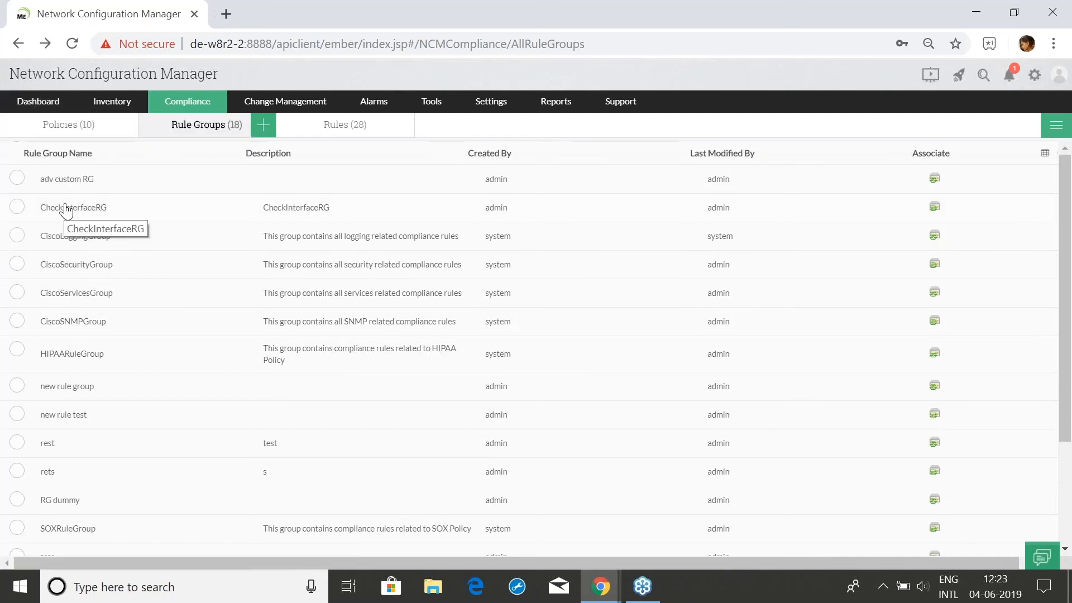
Start a new compliance policy named tester1 with description tester
mouse_move(81, 108)
click(52, 127)
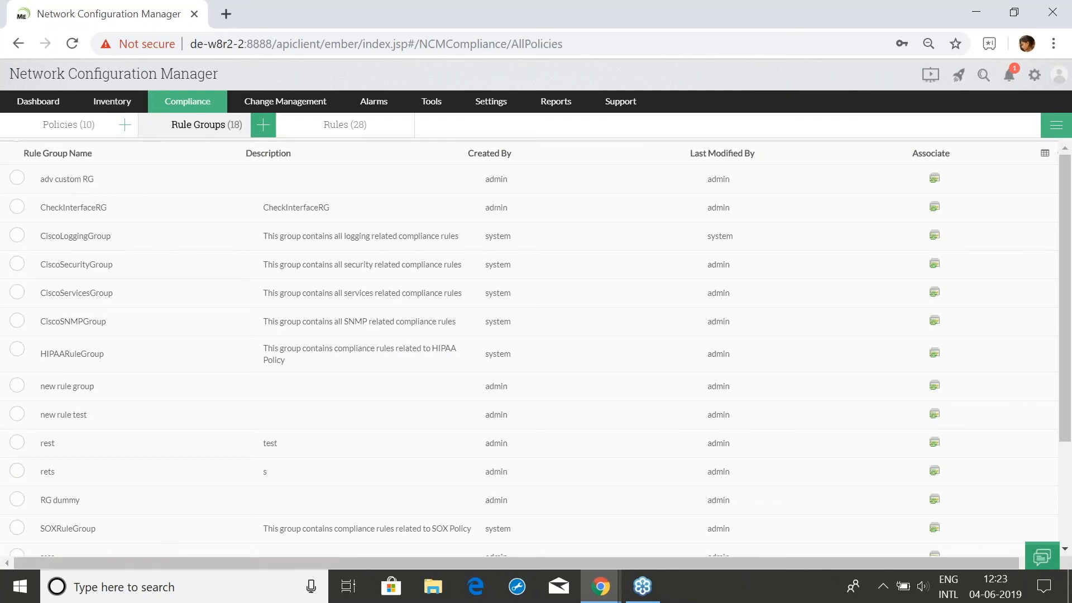
click(124, 124)
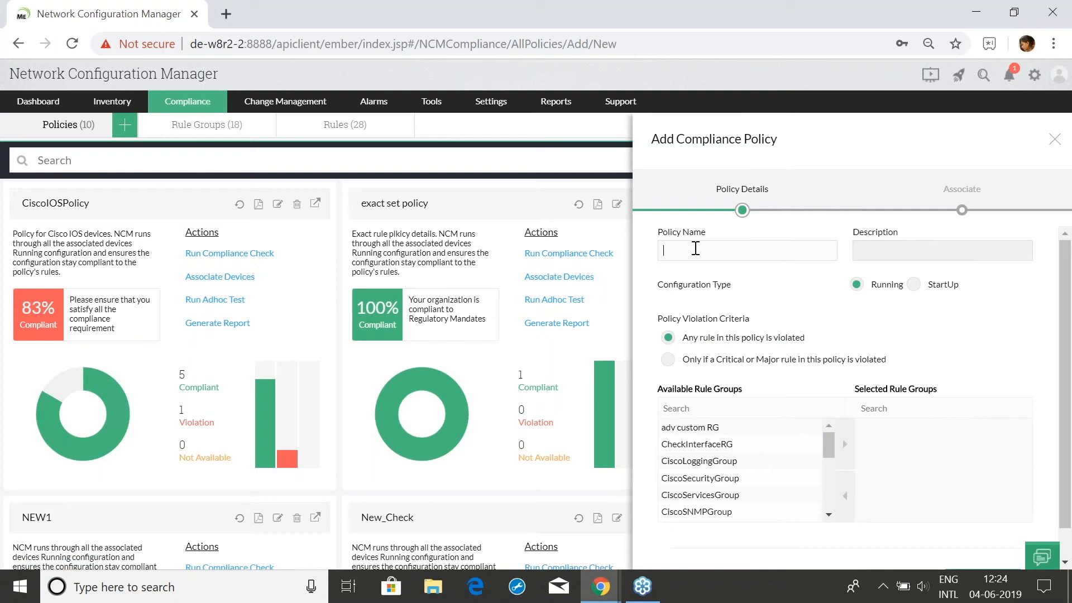
click(869, 249)
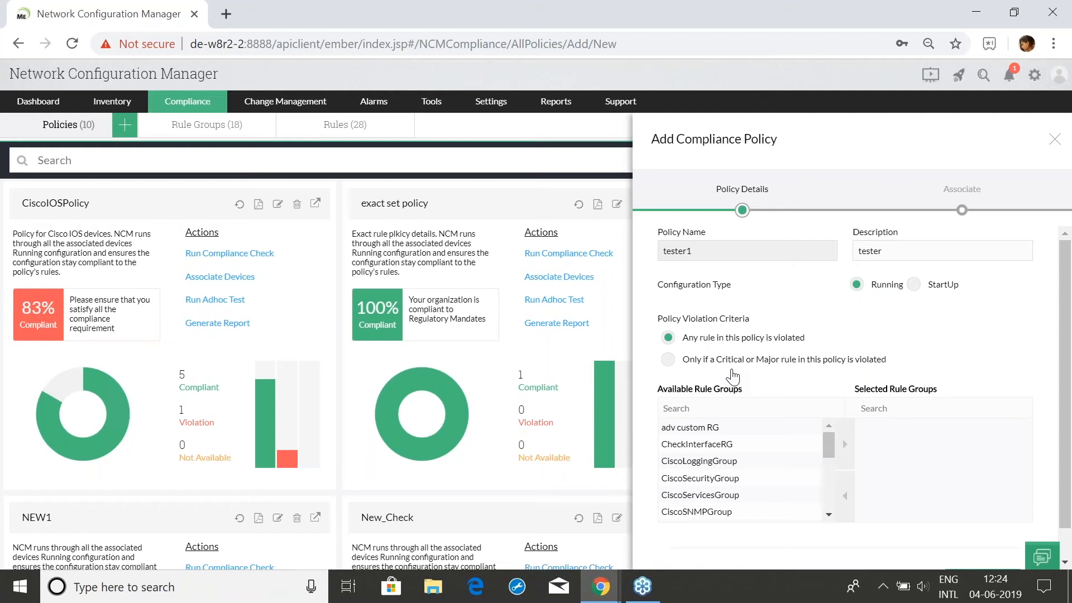
scroll(730, 371, down, 2)
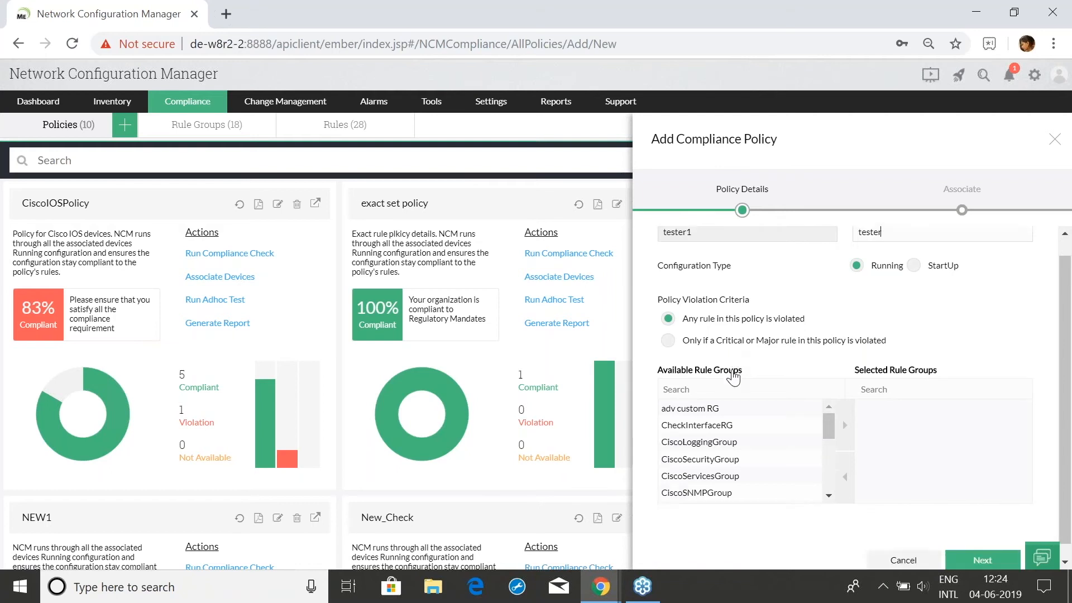
scroll(721, 352, up, 2)
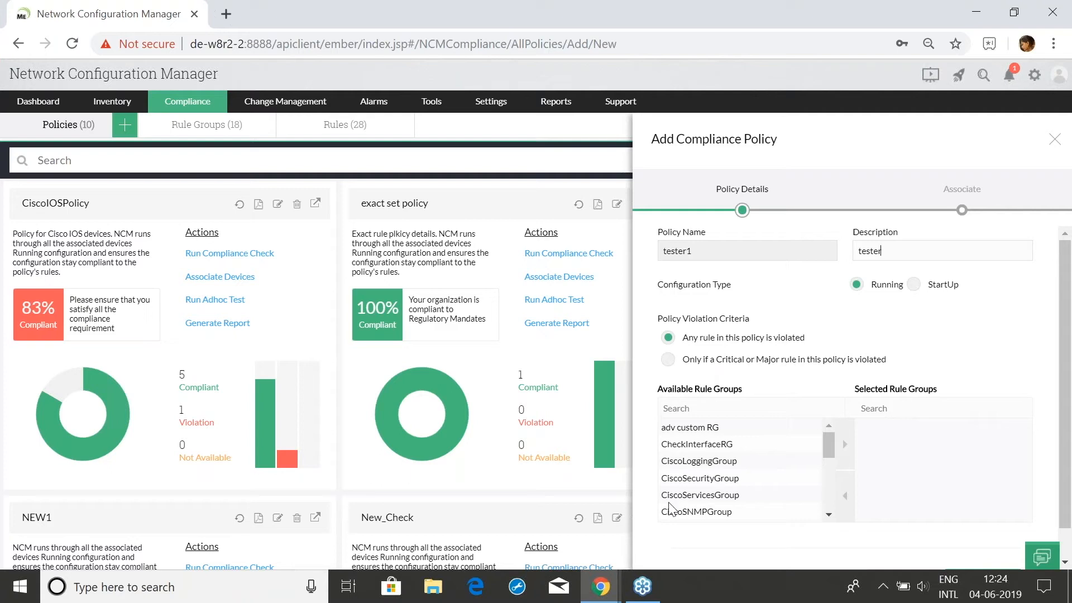
Add CiscoLoggingGroup, CiscoServicesGroup and CiscoSNMPGroup to the policy's selected rule groups
click(734, 464)
click(845, 461)
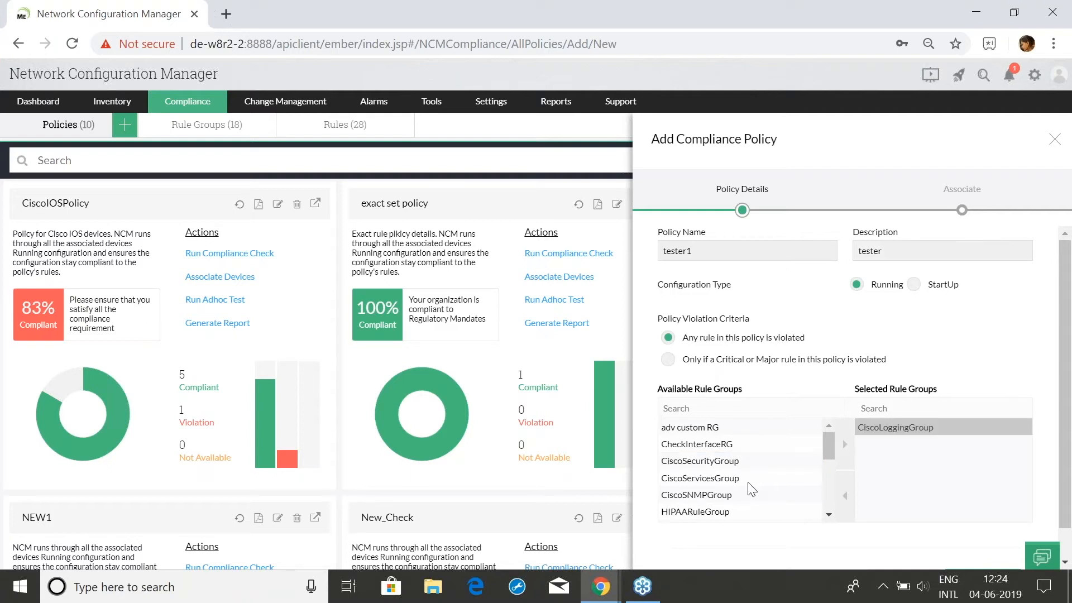
click(780, 476)
click(844, 456)
click(767, 479)
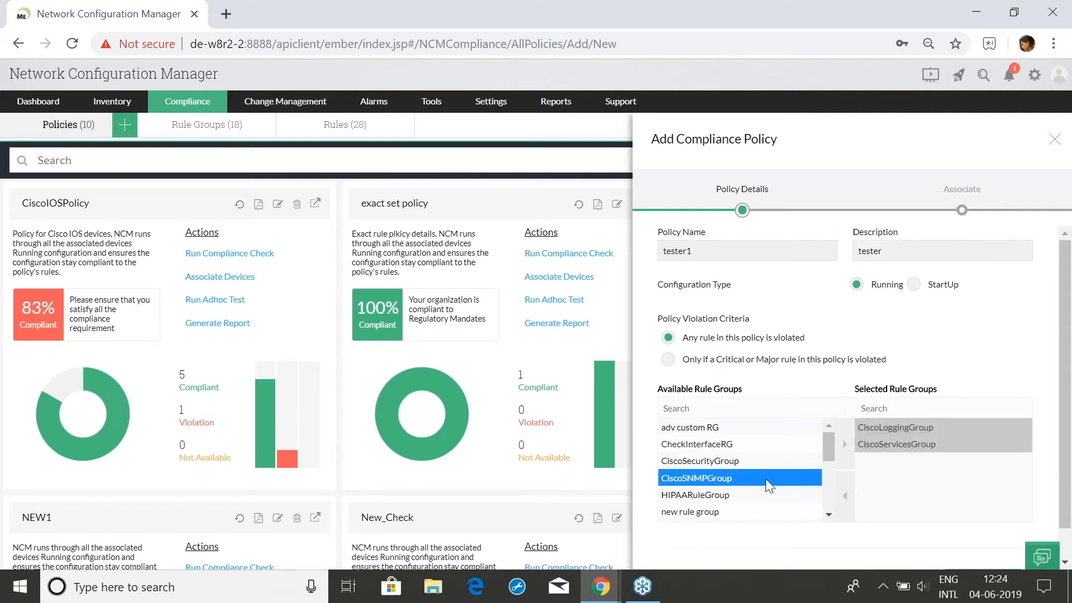
click(840, 463)
scroll(849, 507, down, 1)
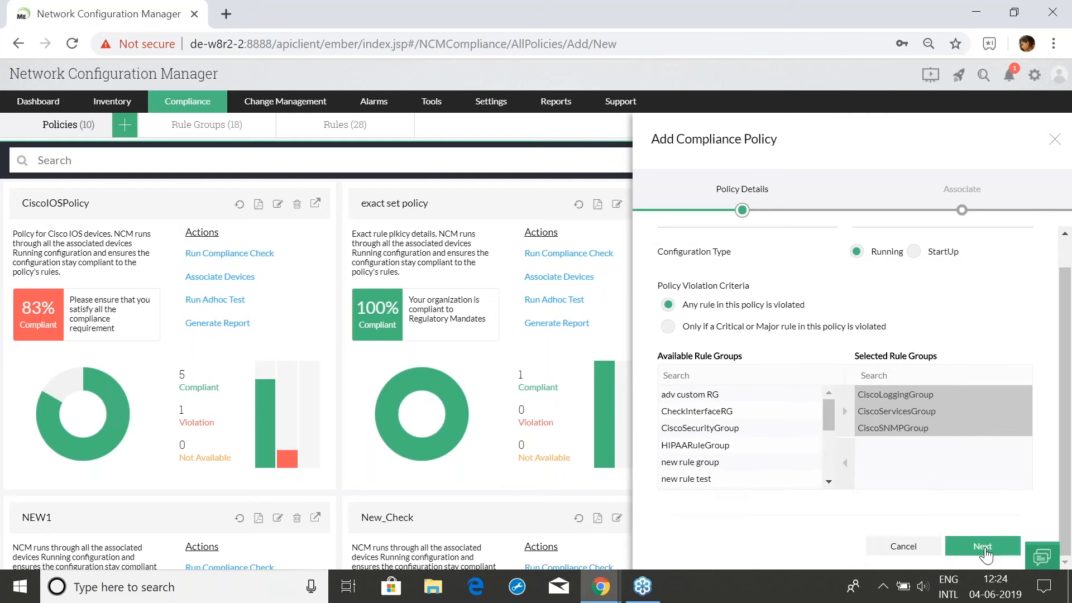
Associate device groups Backup Failure Group and Test with the policy
click(983, 547)
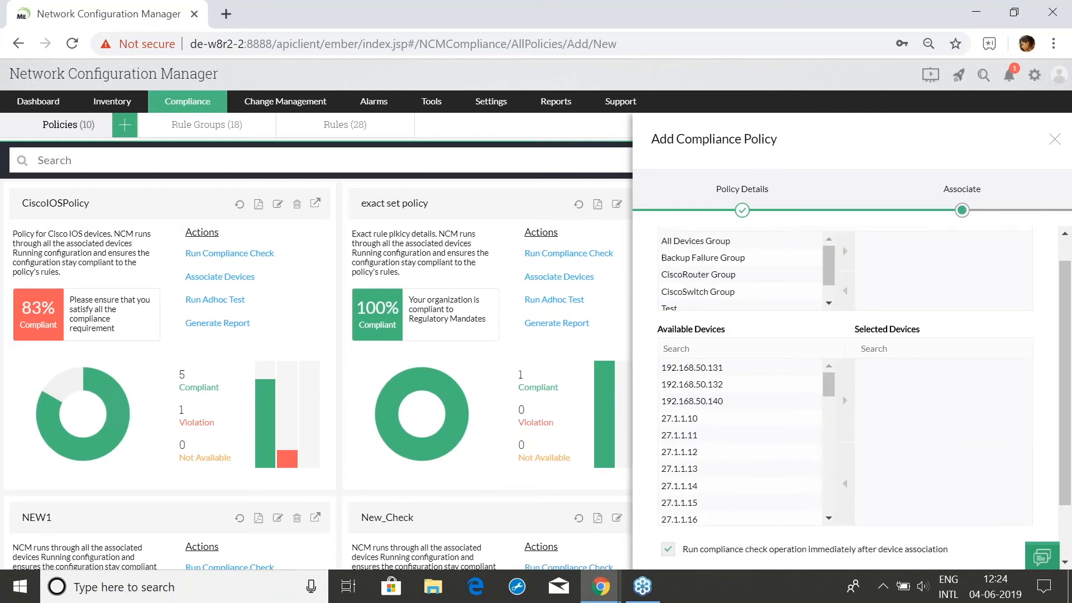
scroll(836, 419, up, 1)
click(757, 289)
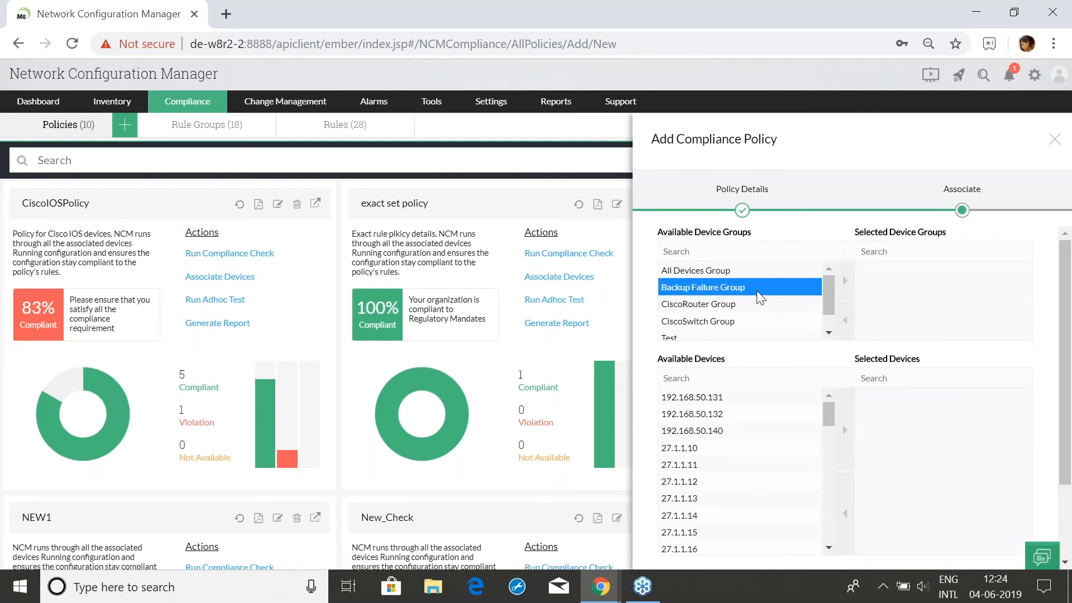
click(846, 287)
click(846, 300)
Add devices 27.1.1.12, 27.1.1.10, 27.1.1.15 and 27.1.1.21, then save the policy
click(793, 482)
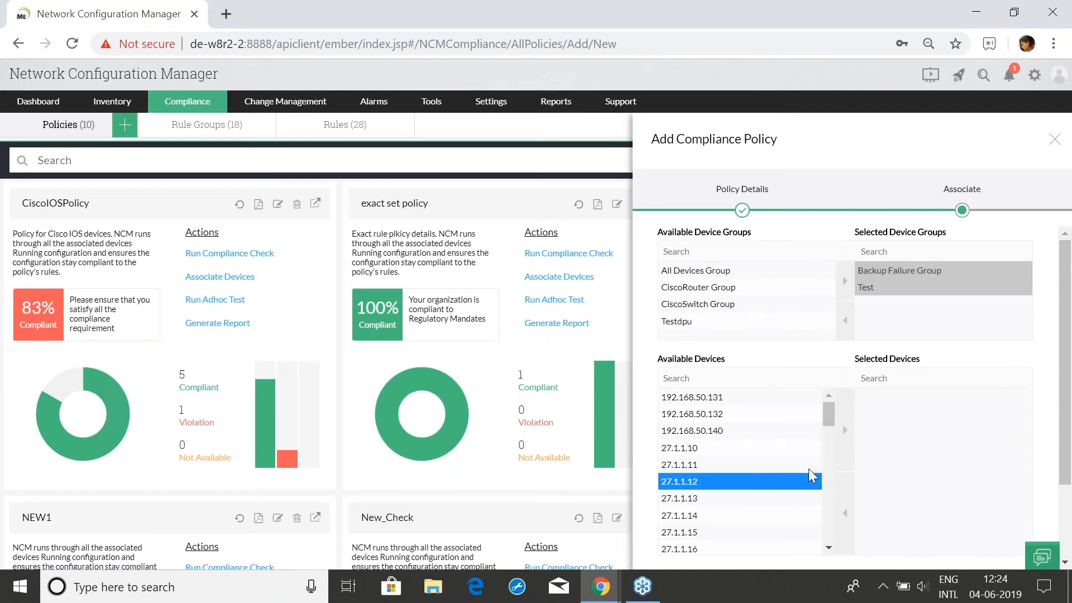
click(844, 430)
click(790, 448)
click(847, 435)
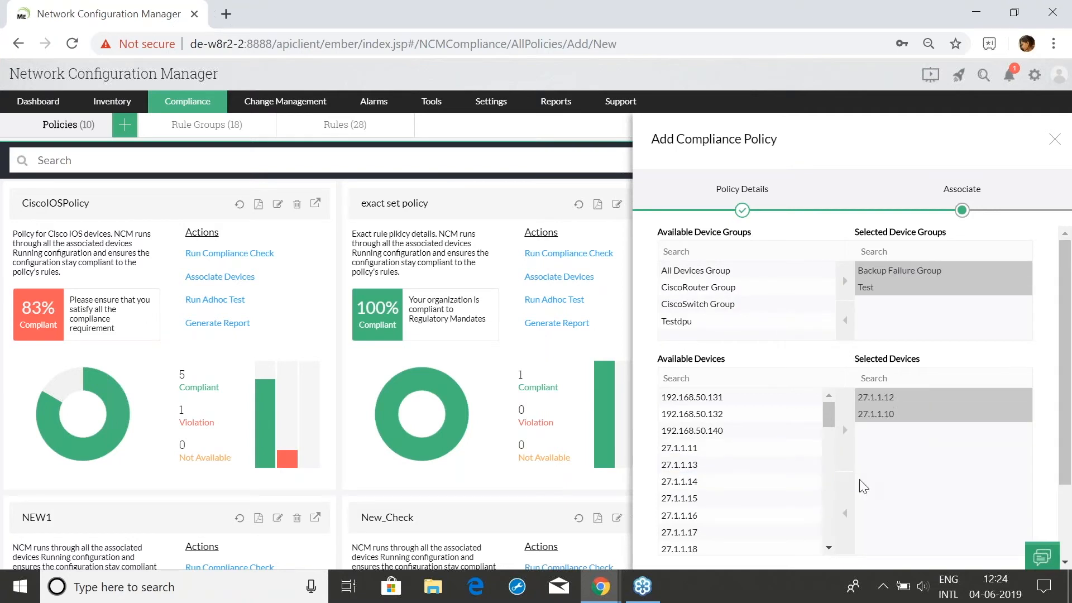
scroll(859, 479, down, 2)
click(776, 398)
click(845, 332)
scroll(837, 402, down, 2)
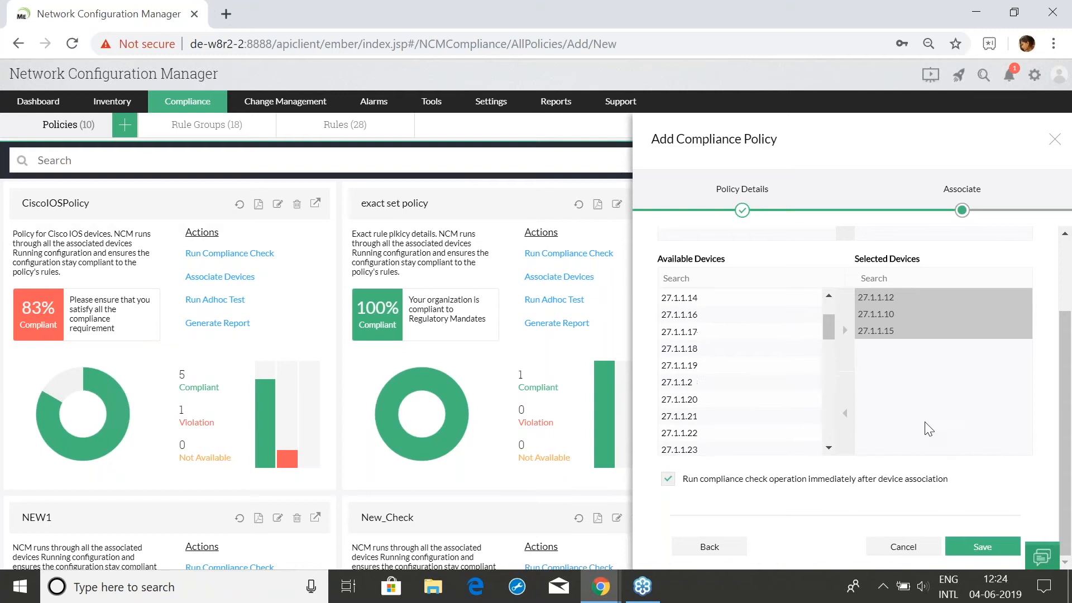
click(739, 414)
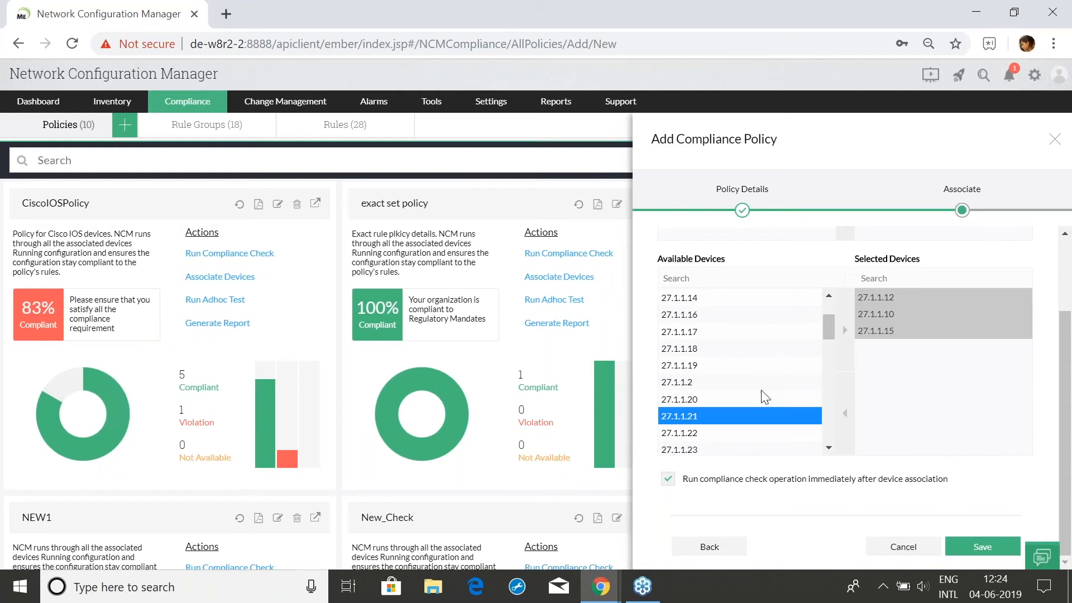
click(846, 333)
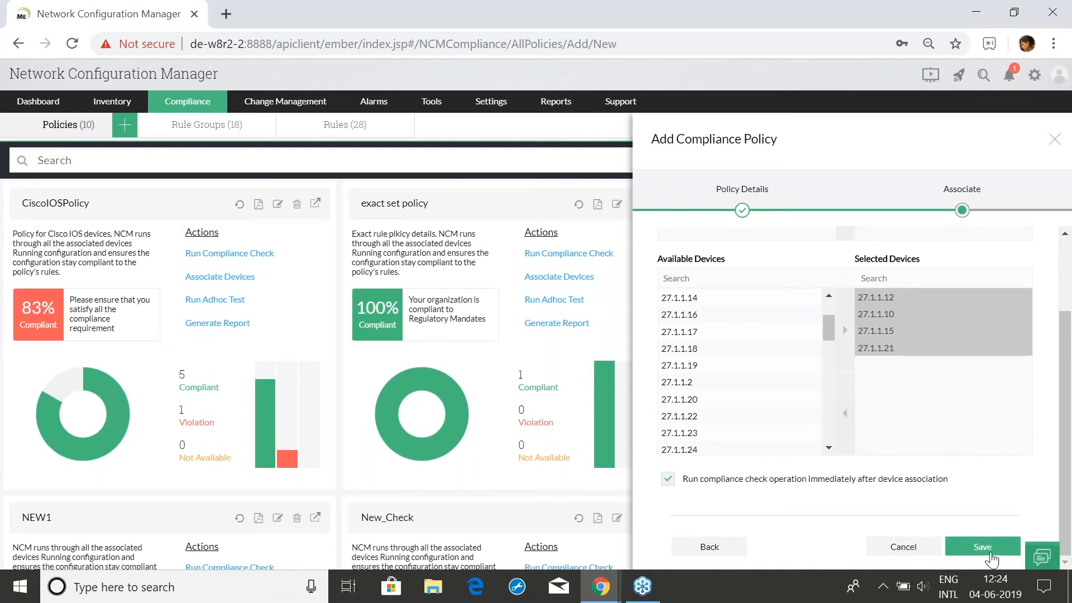
click(1054, 139)
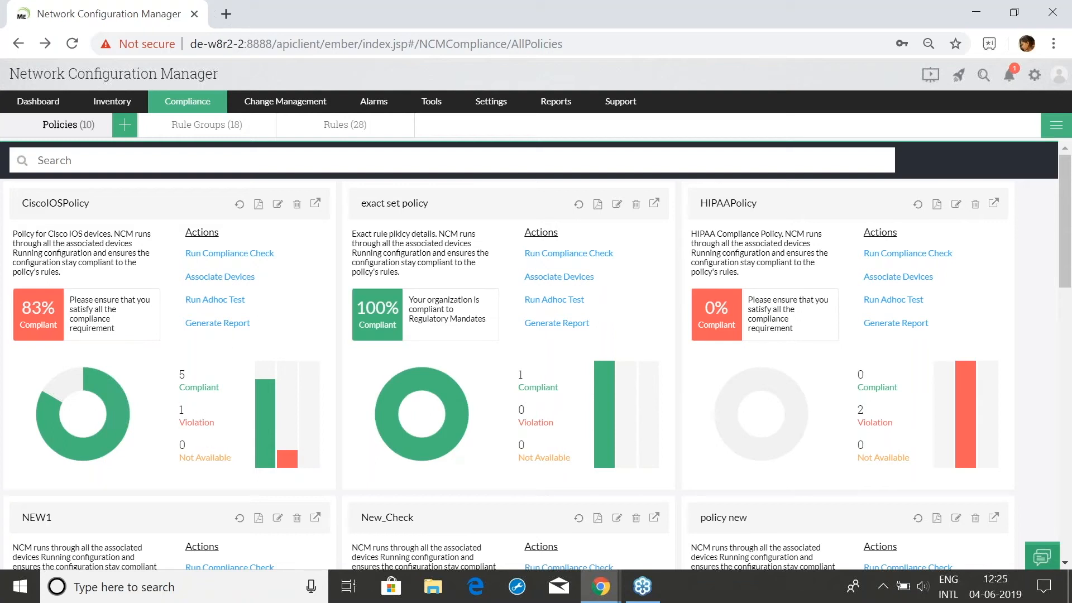
Advance the Zoho Show training deck to slide 20, Compliance reports, then return to NCM
mouse_move(613, 595)
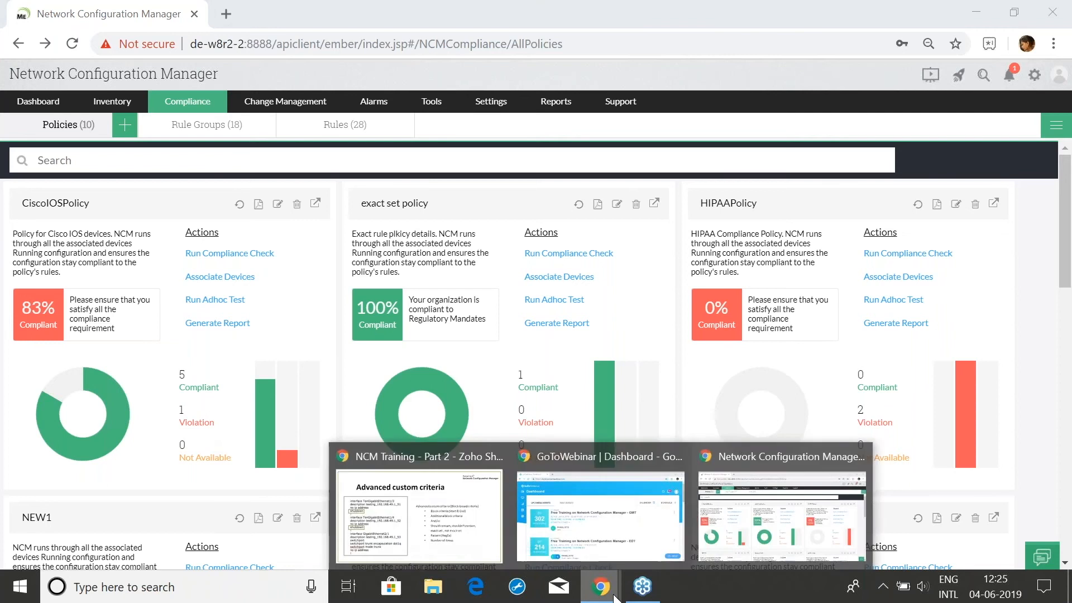
click(419, 508)
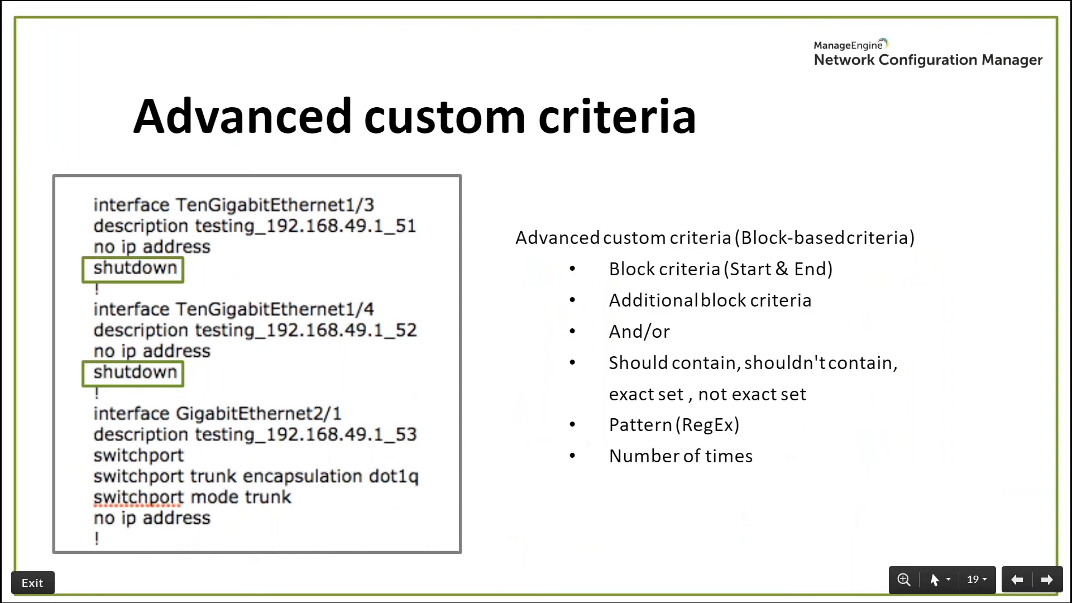
key(Right)
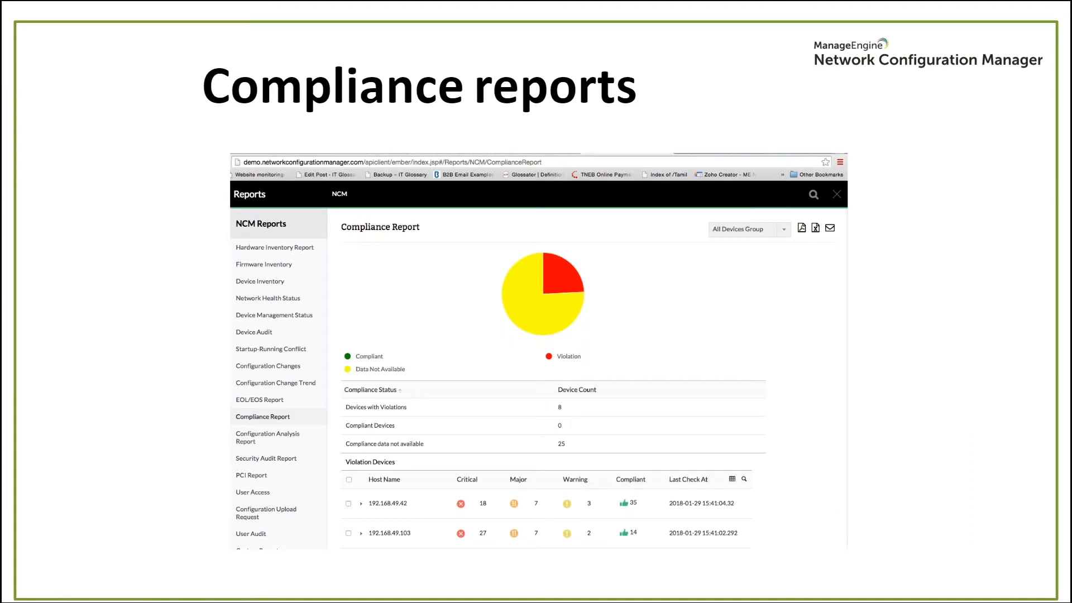
key(alt+Tab)
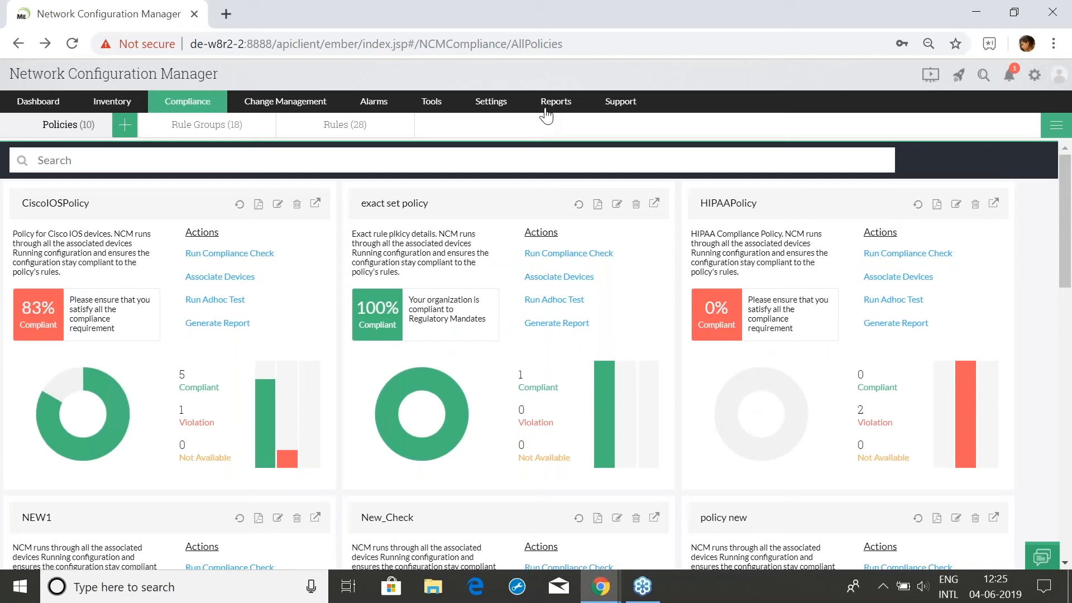
mouse_move(546, 115)
Open the Compliance Report and expand violating device 27.1.1.18 to reveal 'policy new'
click(575, 202)
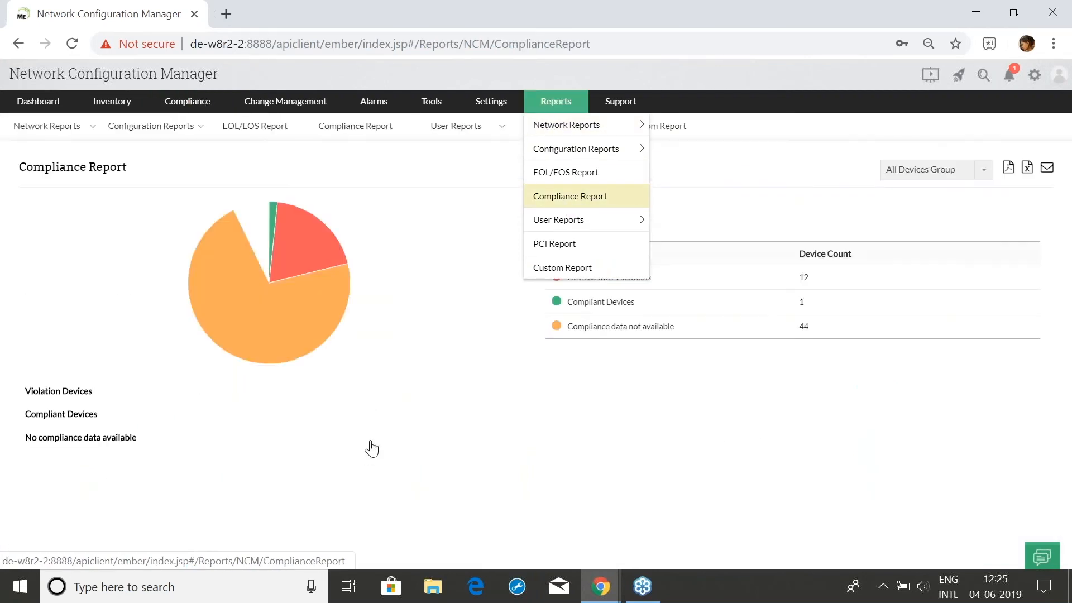
mouse_move(264, 222)
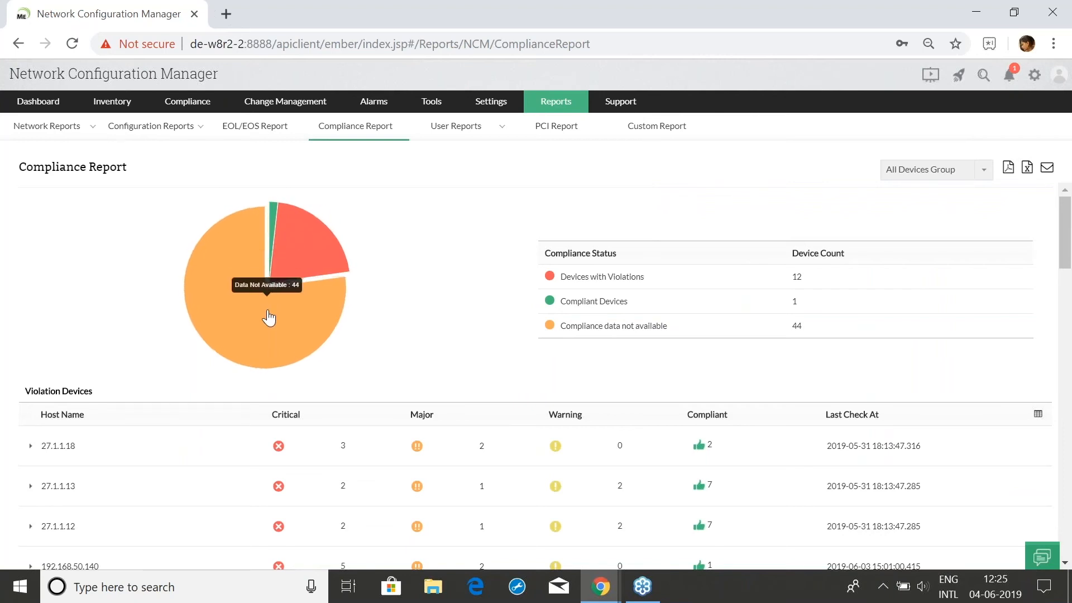
mouse_move(338, 269)
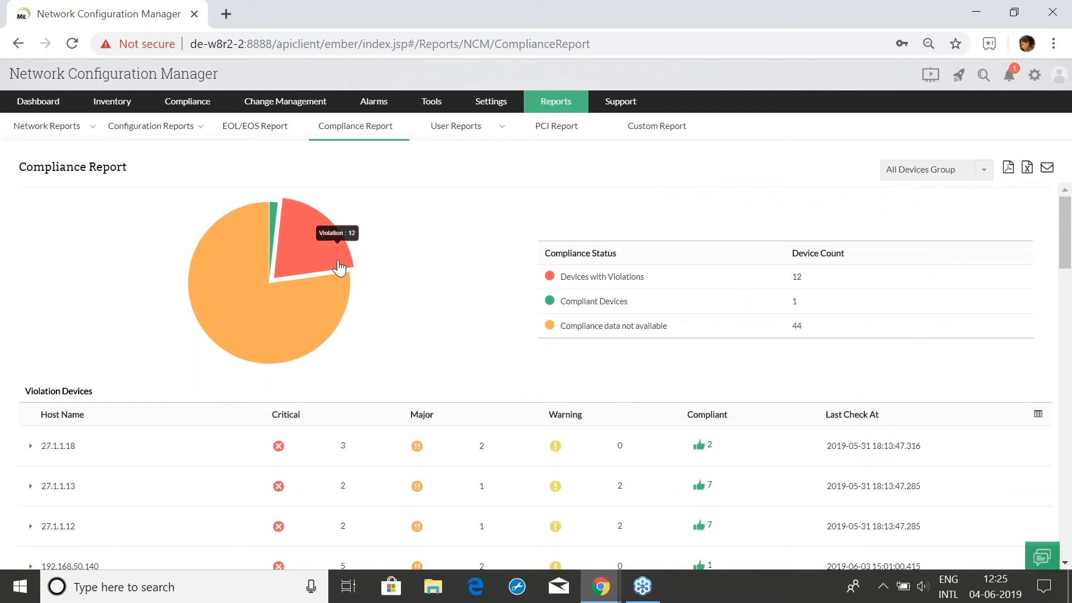
scroll(357, 458, down, 1)
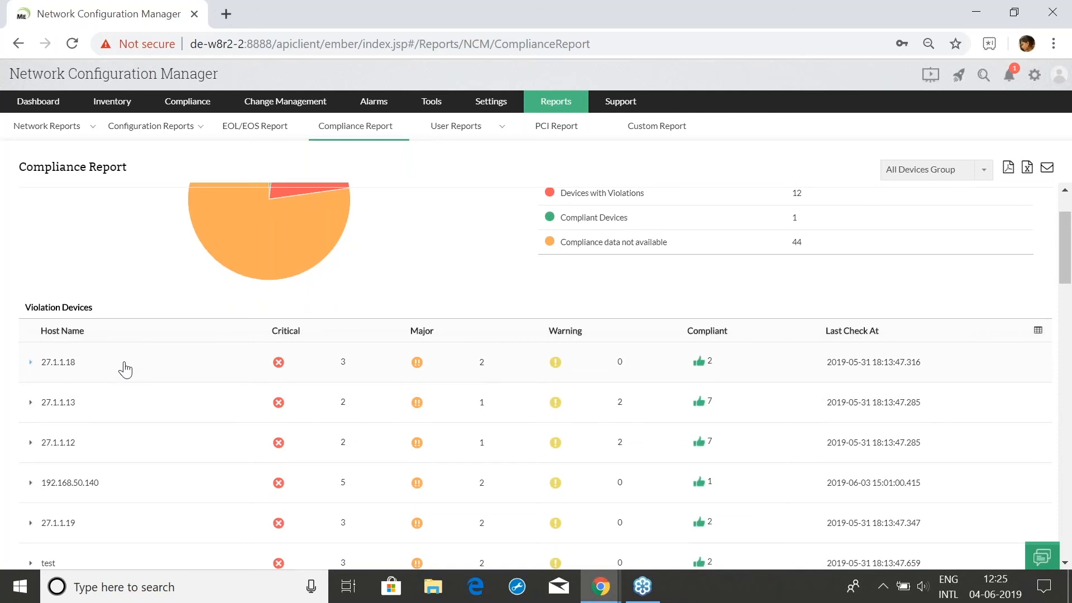
scroll(144, 366, down, 3)
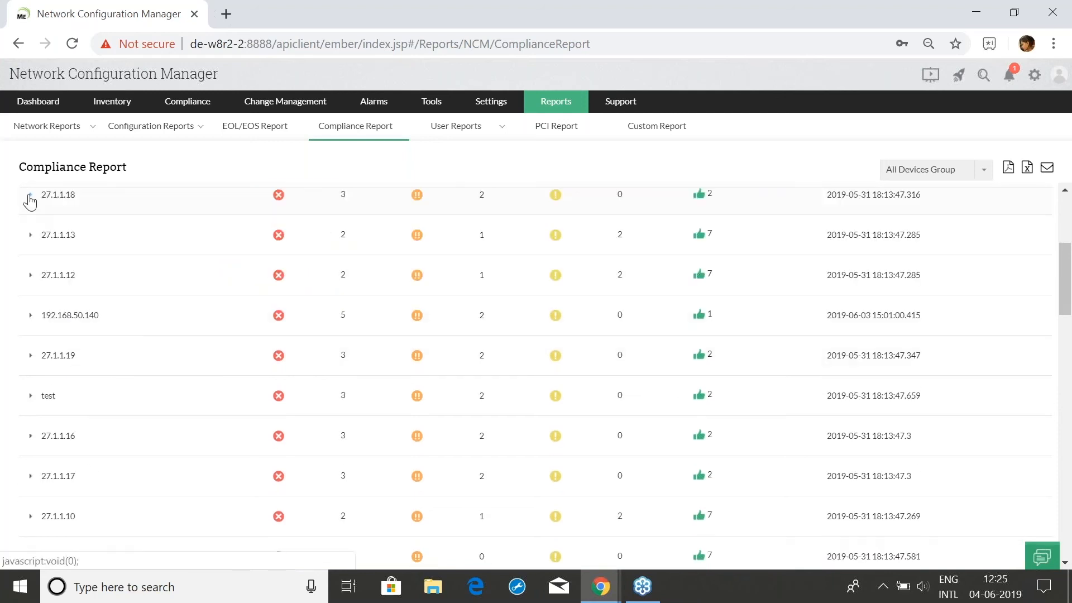
click(29, 196)
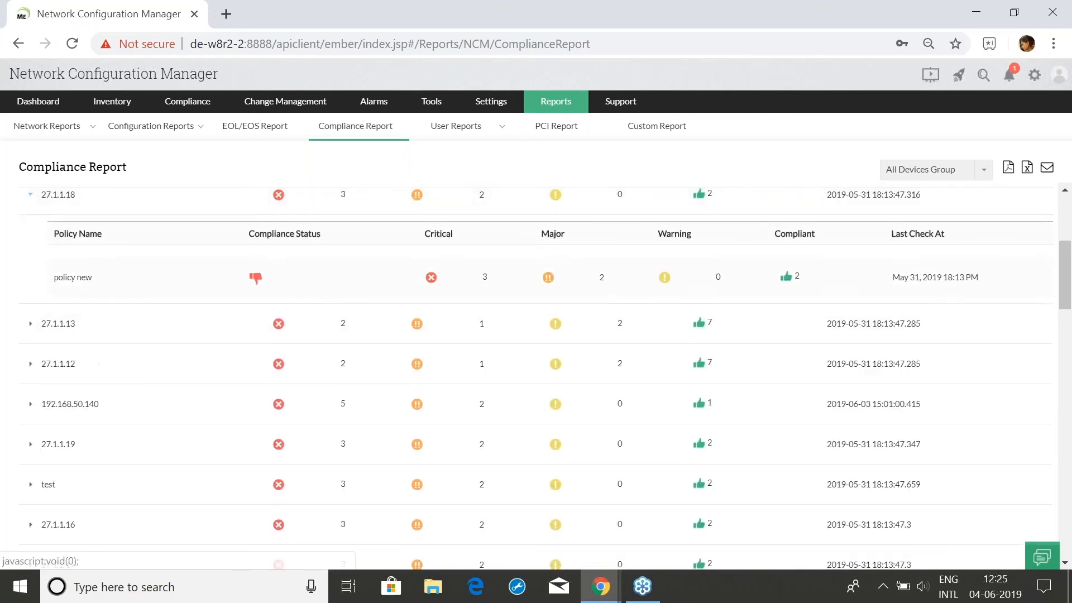
scroll(137, 383, up, 2)
Open 27.1.1.18's 'policy new' results: 2 Major, 3 Critical, 2 compliant rules
click(165, 363)
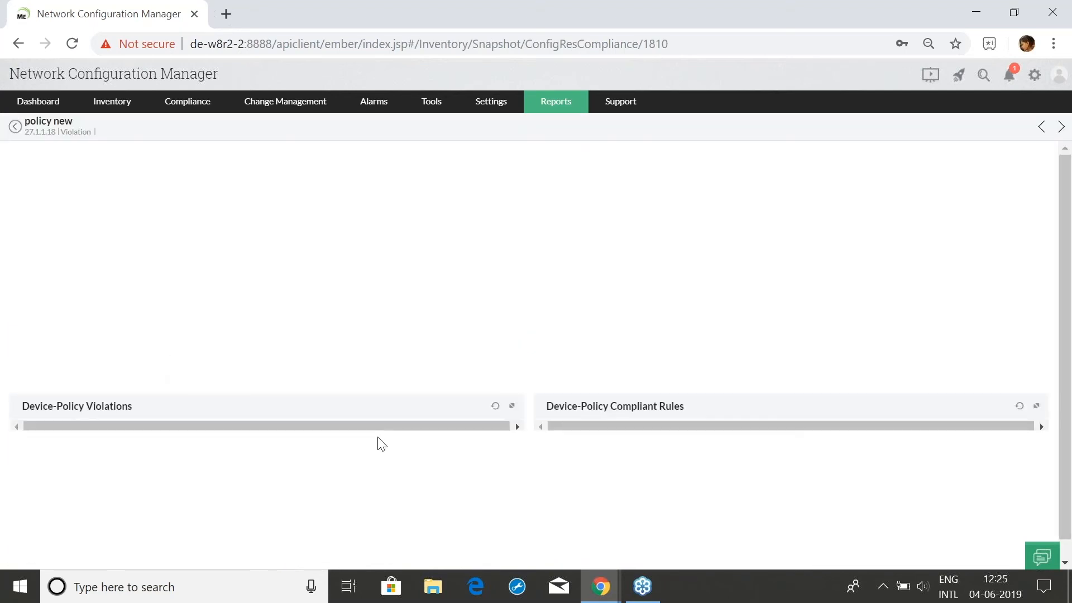
scroll(280, 470, down, 2)
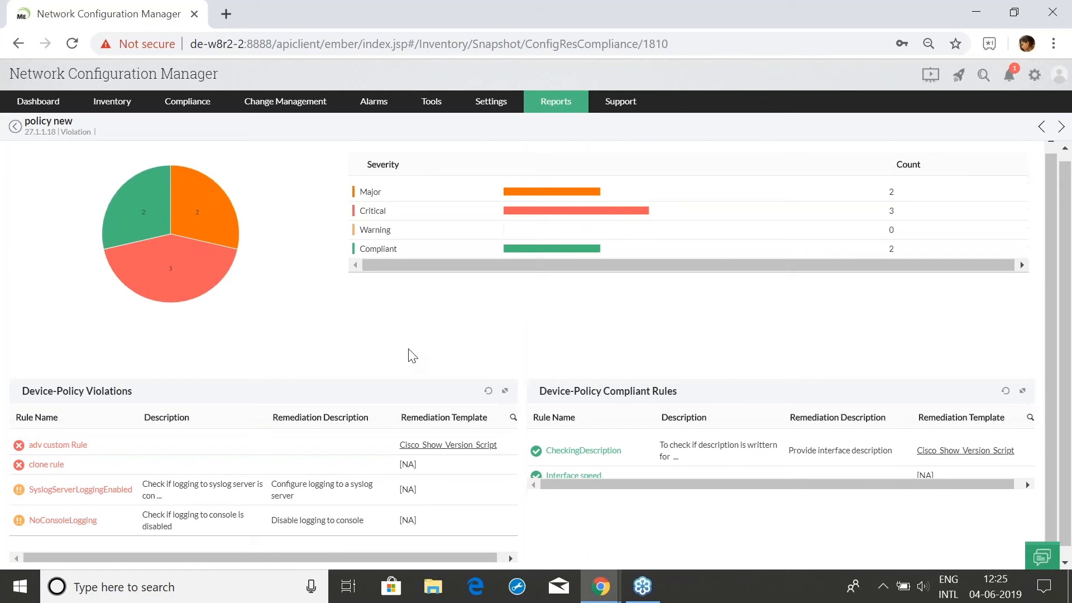
mouse_move(128, 202)
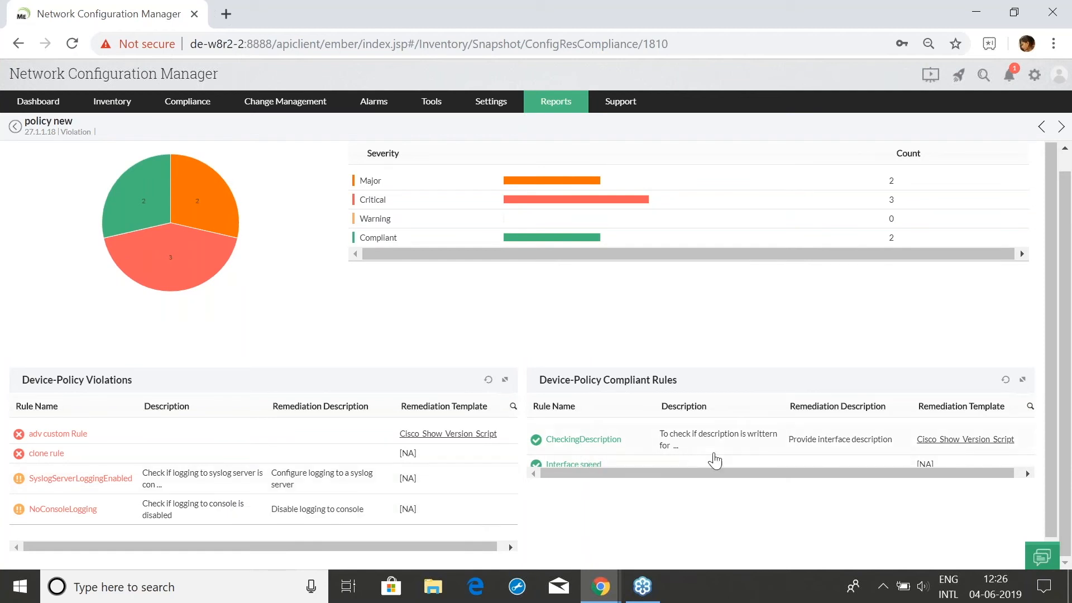
mouse_move(601, 585)
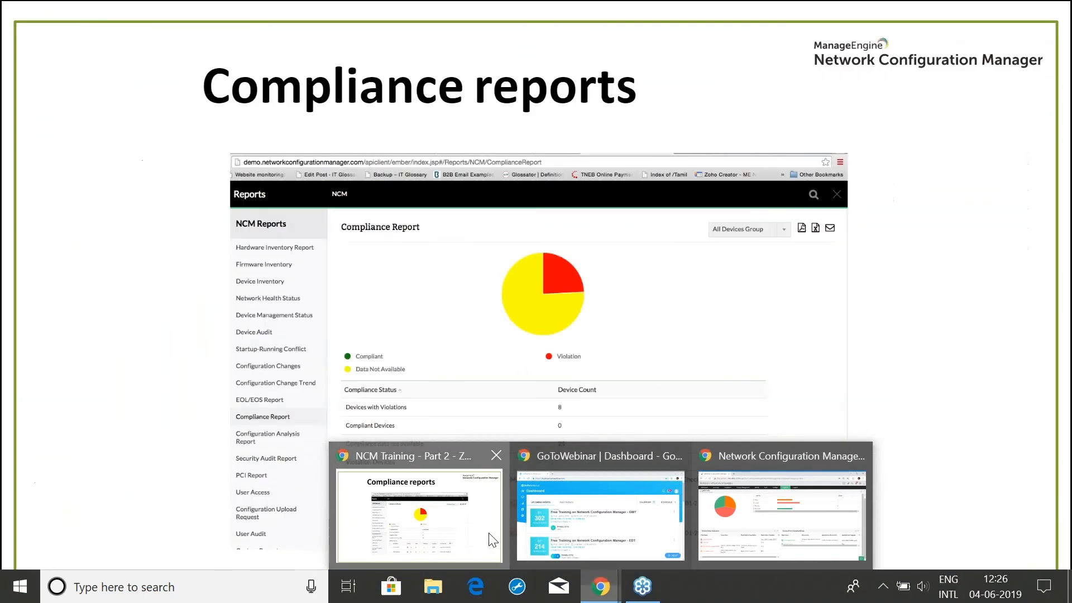
Bring the NCM Training deck forward and advance to slide 21, Role-based access control
click(491, 538)
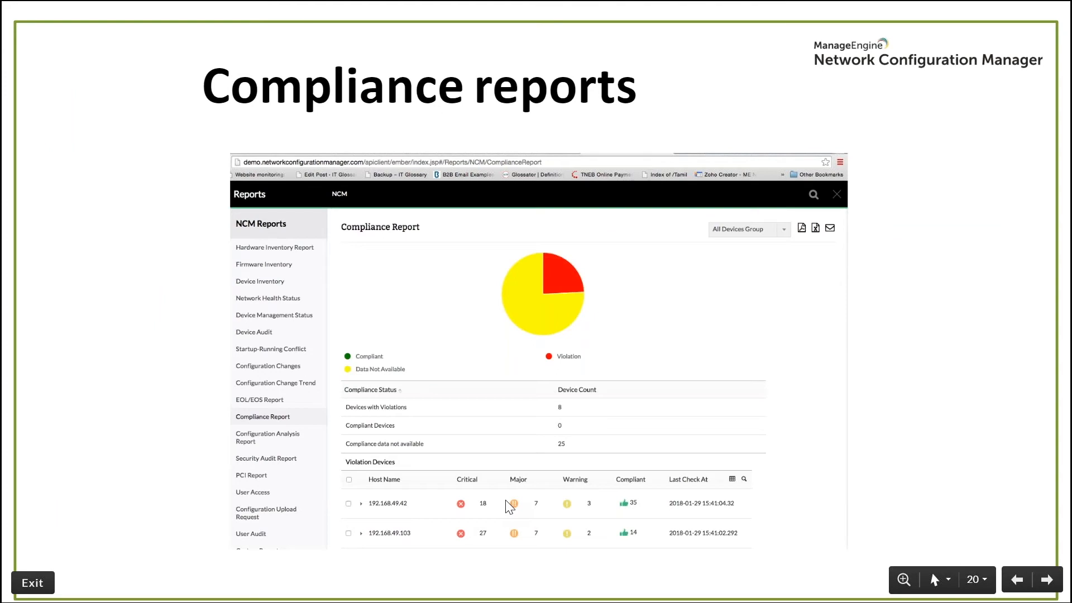
key(Right)
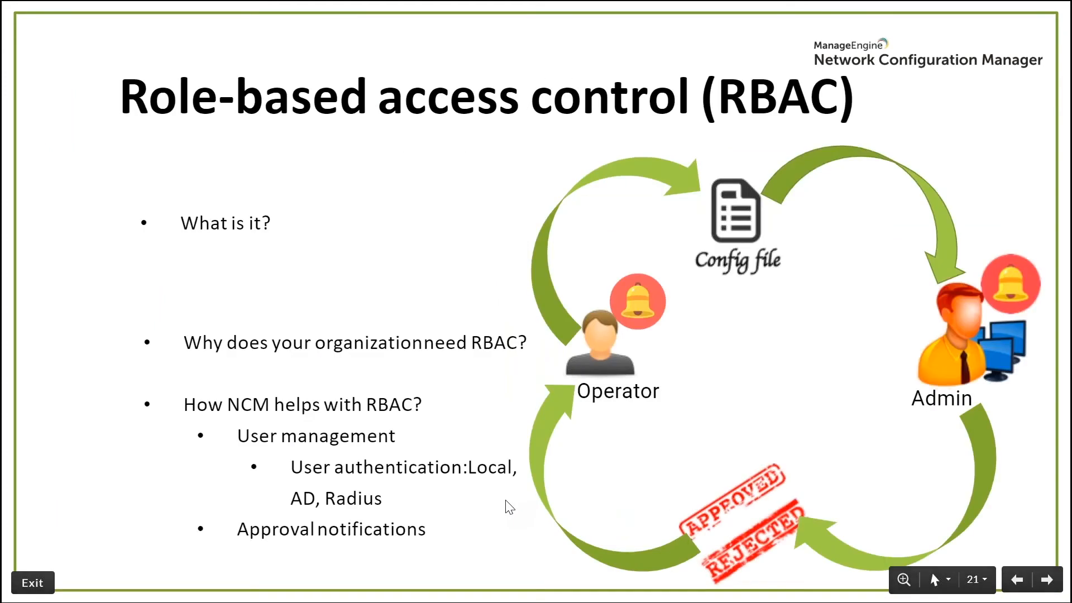
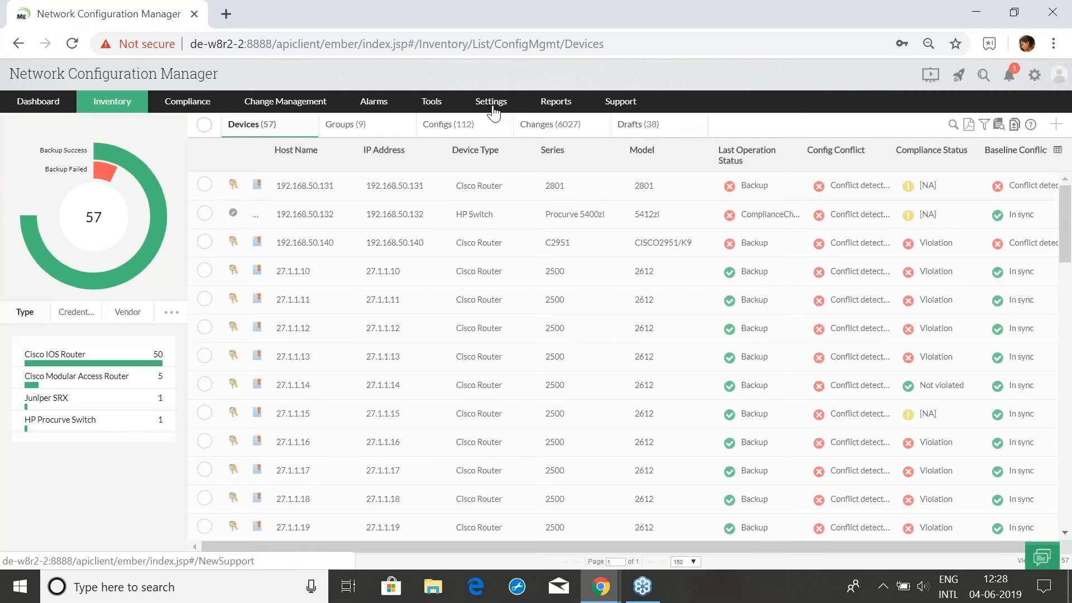
Go to Settings > User Management, review the existing users, and start adding a new user
click(490, 105)
click(522, 204)
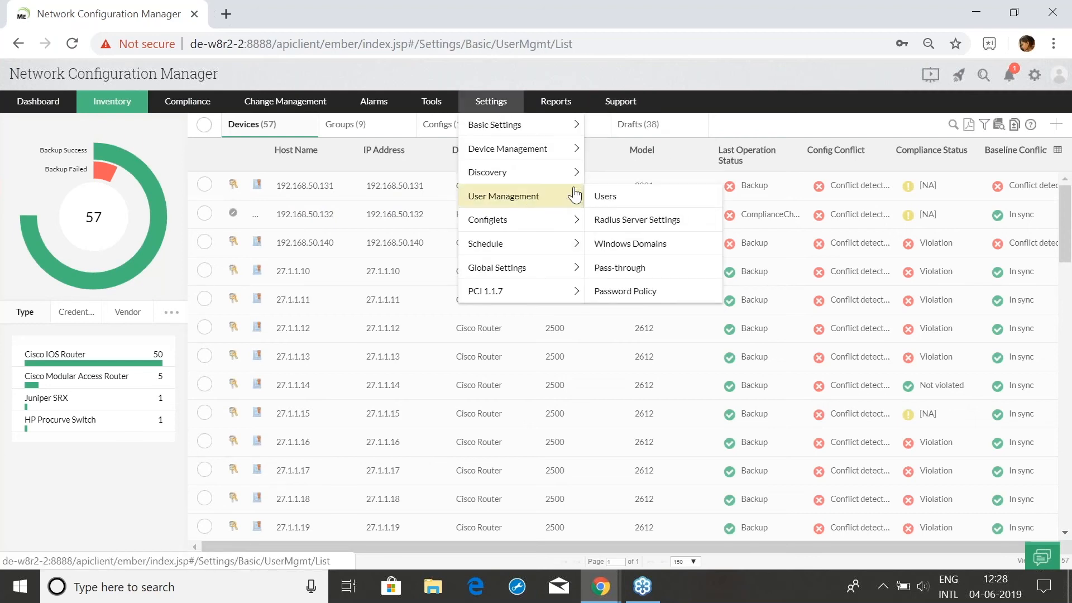
scroll(278, 356, down, 5)
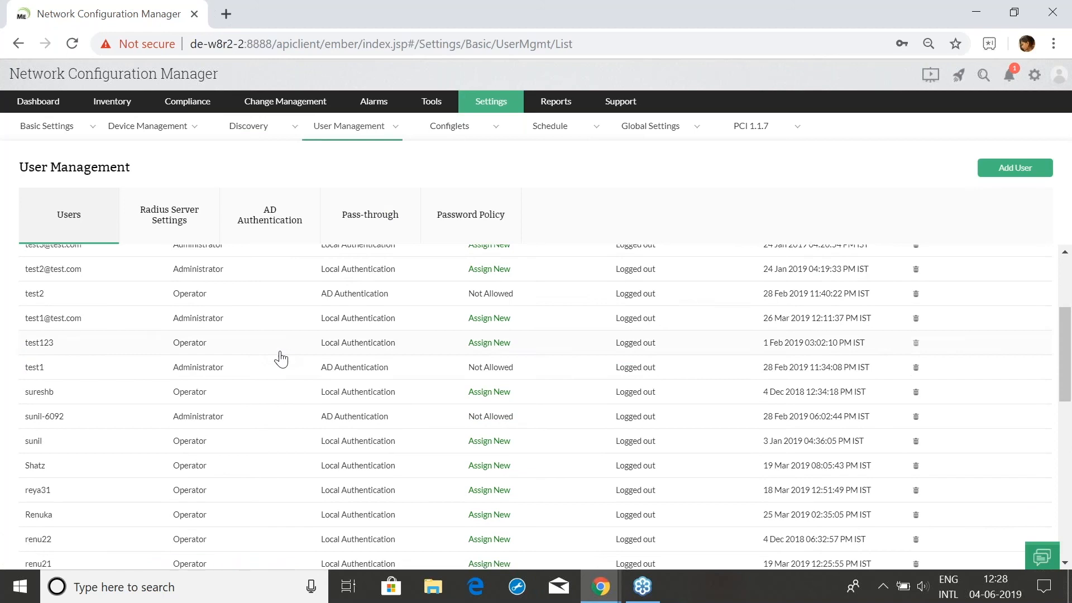
scroll(294, 378, up, 8)
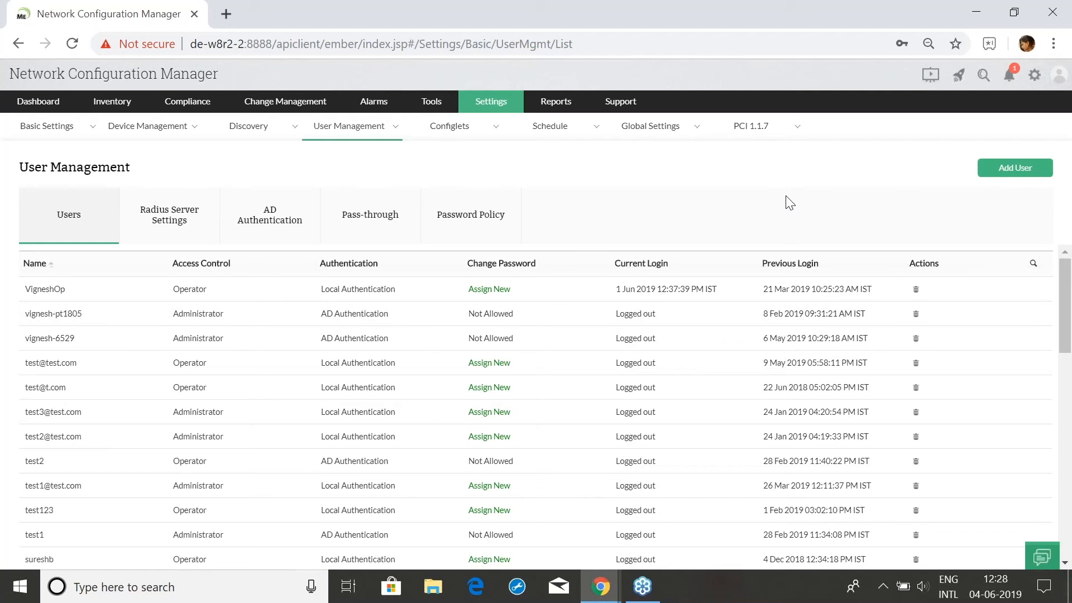
click(1017, 177)
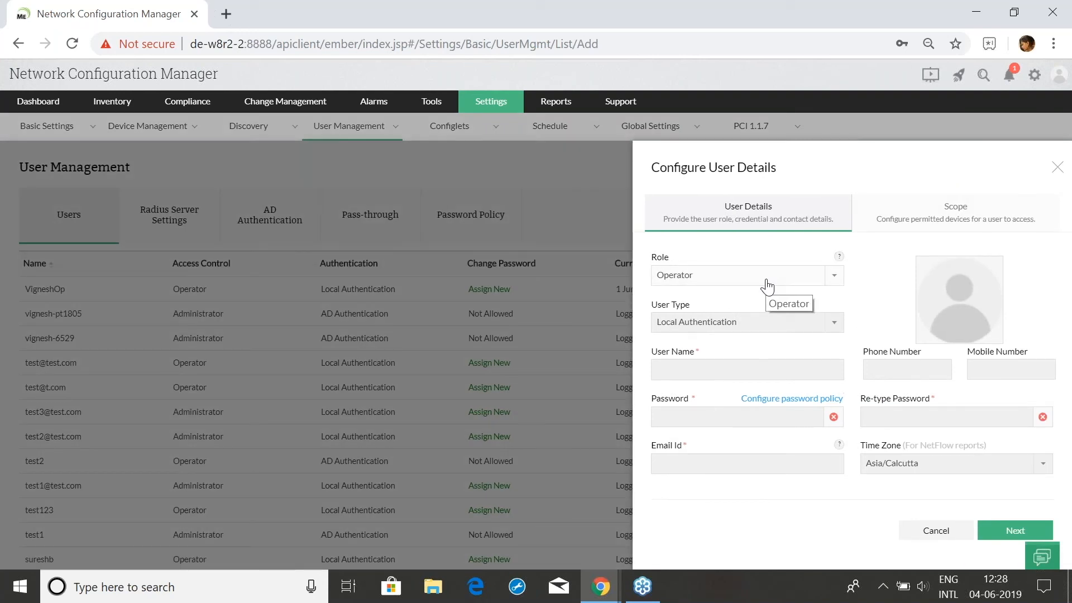
Keep Operator as the new user's role and enter the user name
click(767, 286)
click(767, 286)
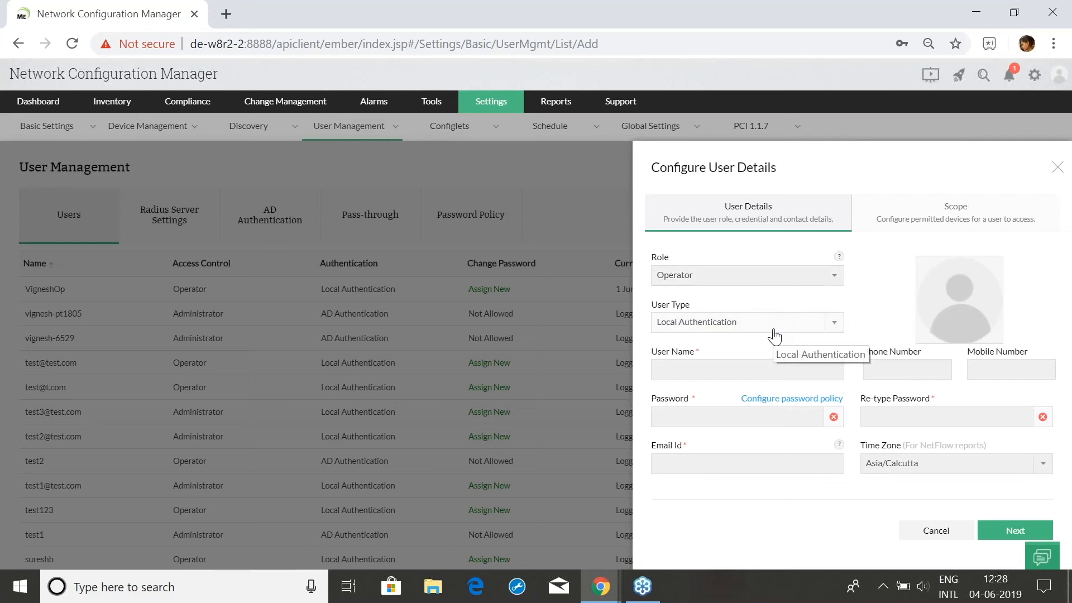
click(771, 368)
text(rey17)
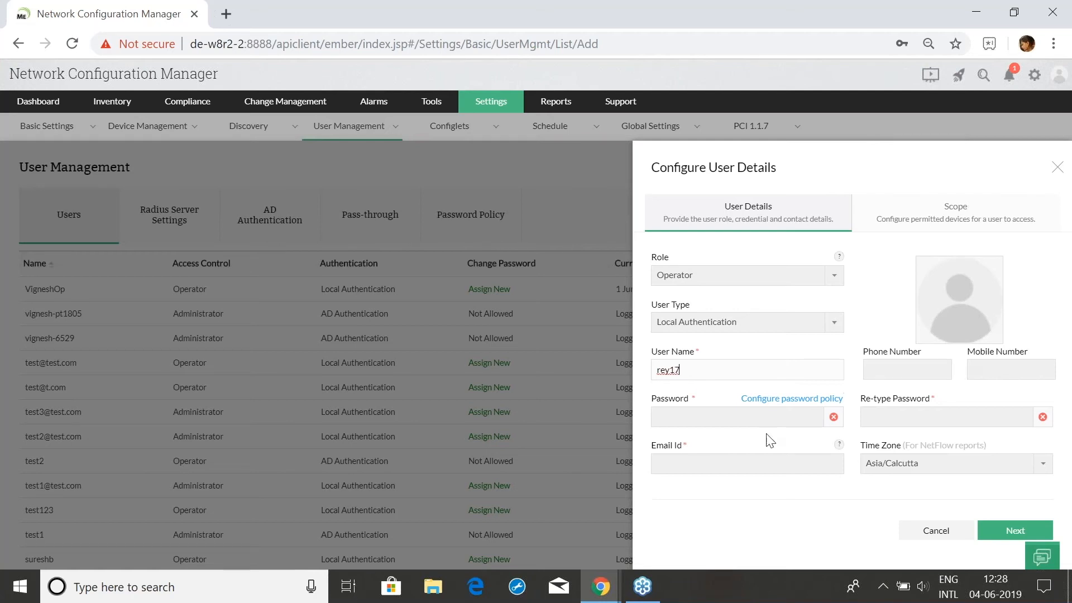
Enter and confirm the user's password, add the e-mail address, and continue to device scope
click(763, 418)
text(•••)
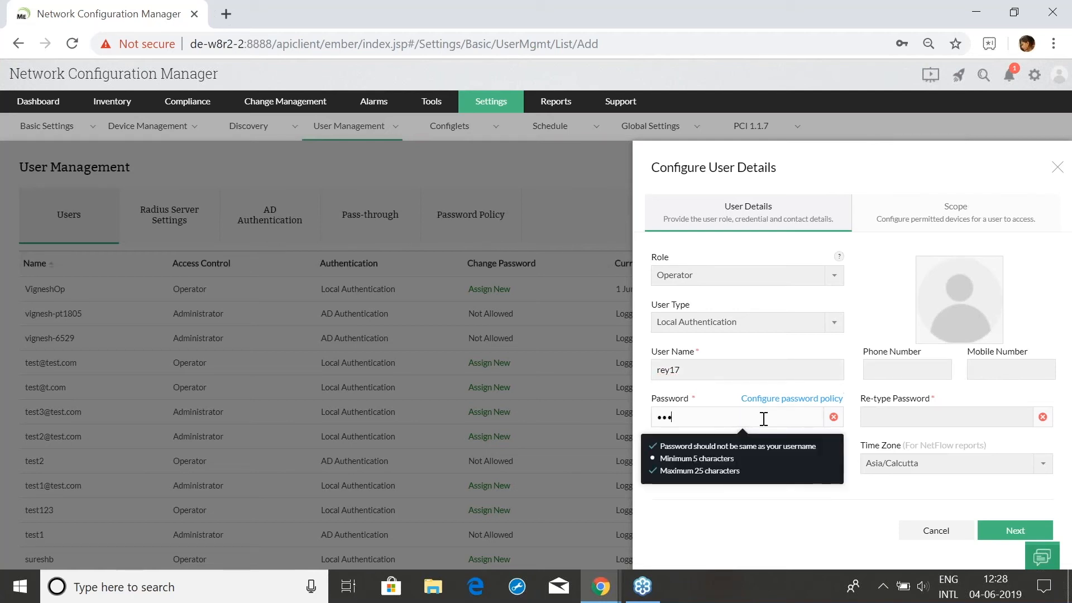
click(997, 418)
text(•••••)
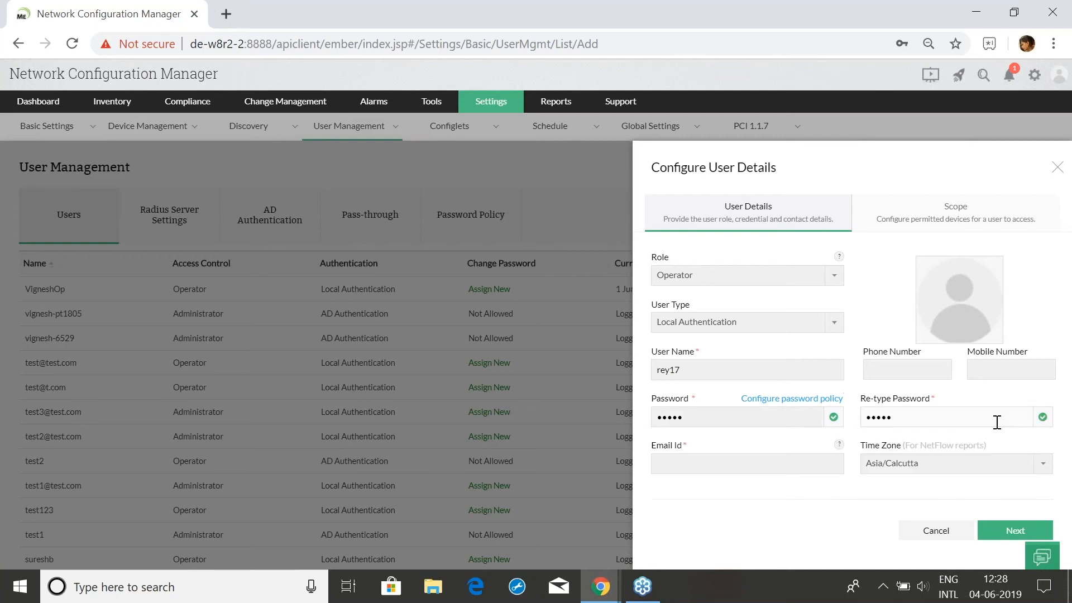
click(771, 465)
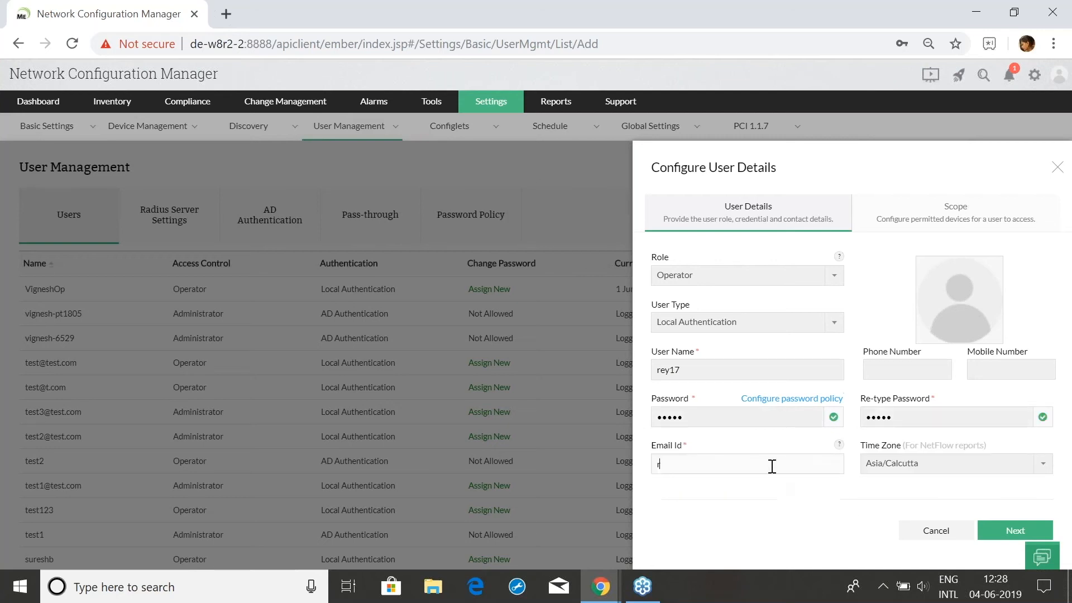
click(997, 534)
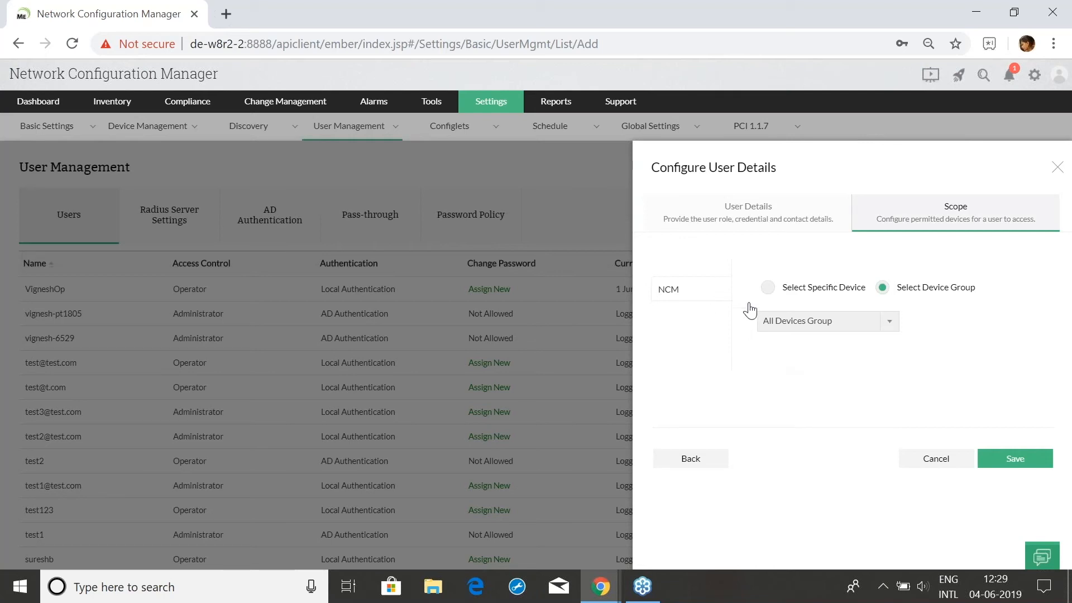
Give the new Operator access to All Devices Group, save it, and review the updated user list
click(823, 297)
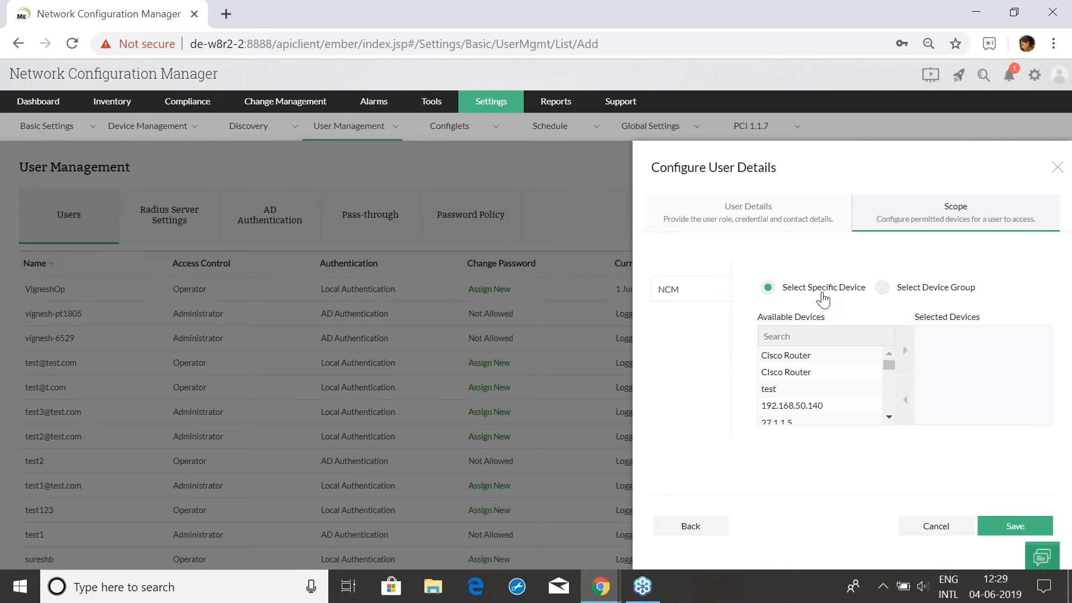
click(910, 294)
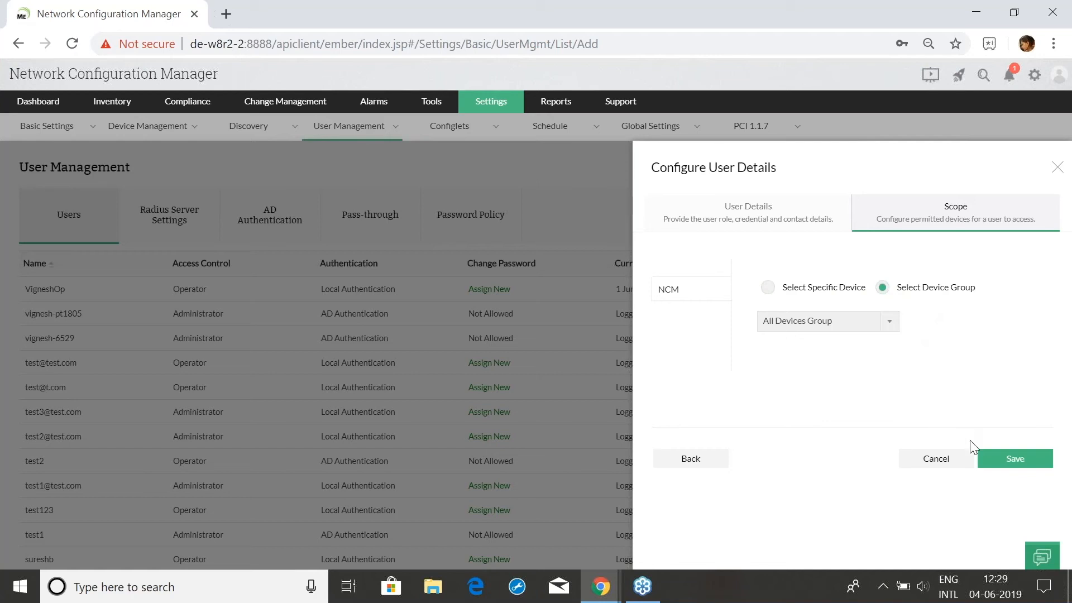
click(1001, 465)
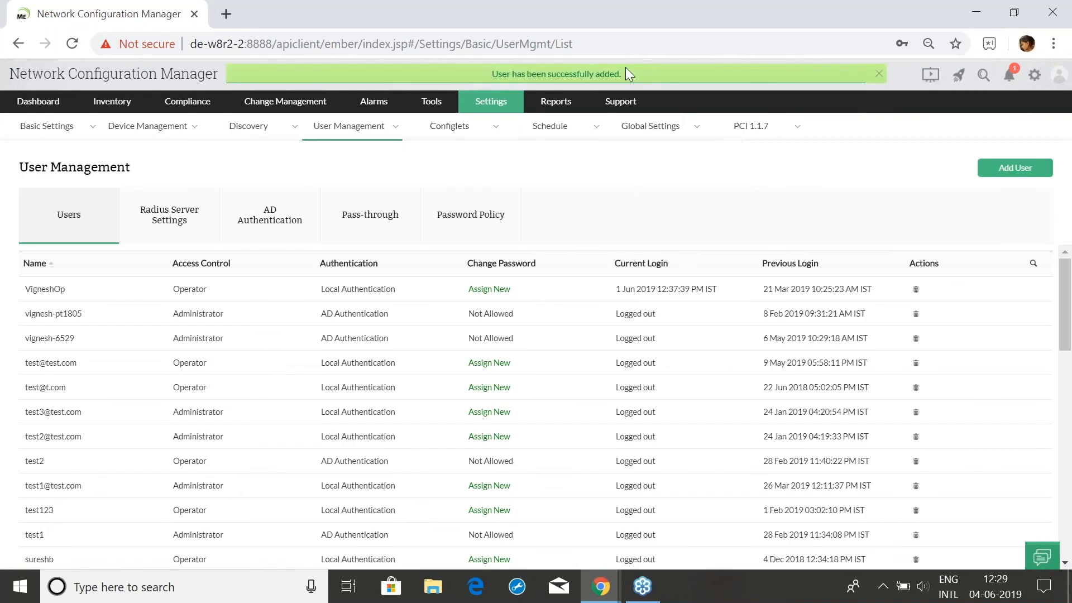
scroll(134, 423, down, 8)
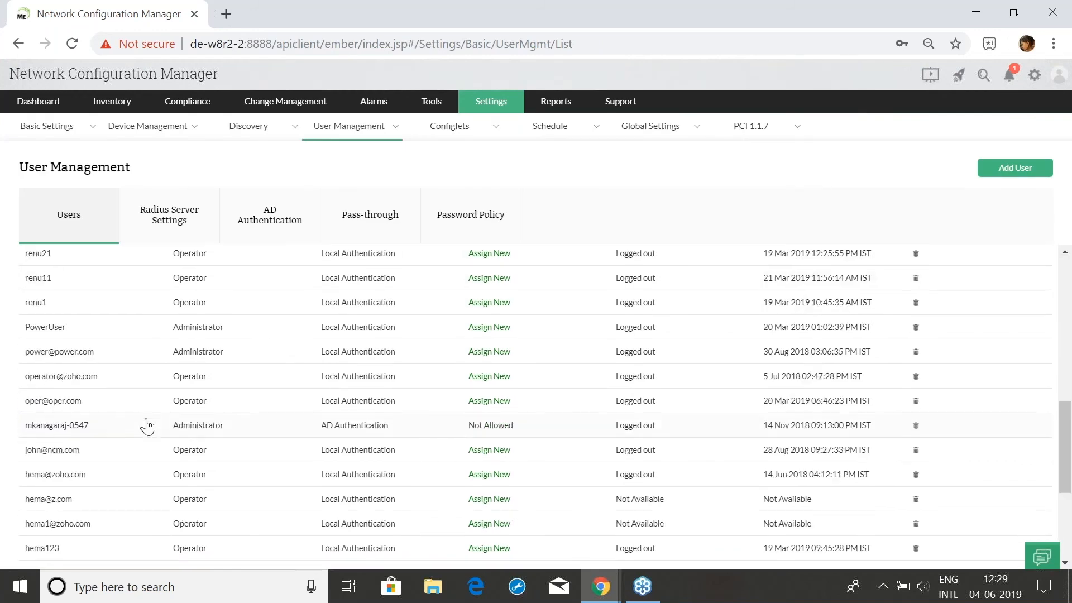
scroll(580, 391, up, 4)
mouse_move(601, 586)
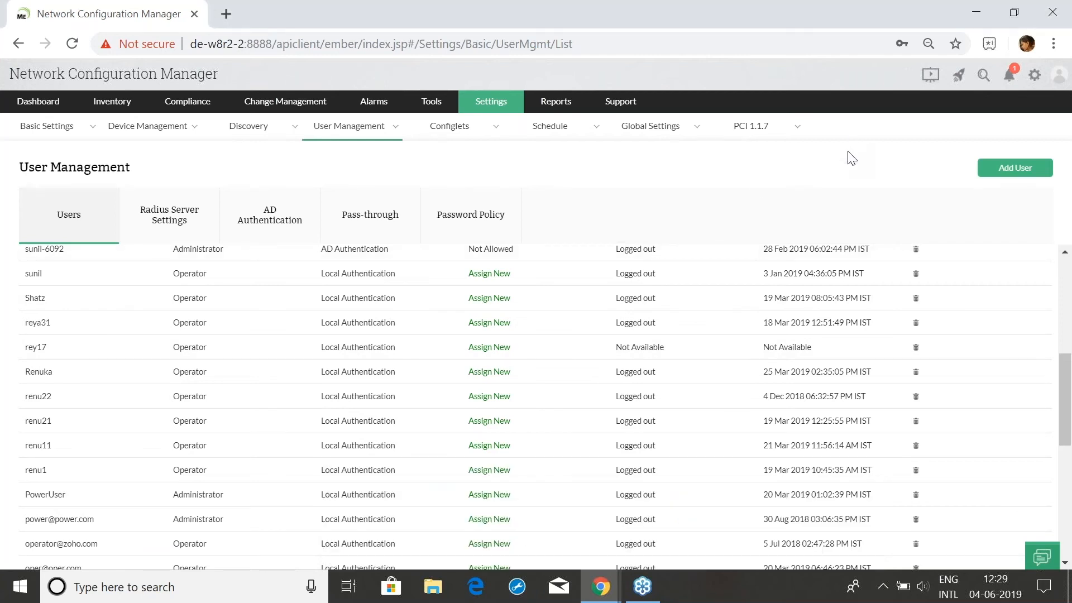
Log in to NCM as the new Operator user in a private browser window
key(alt+Tab)
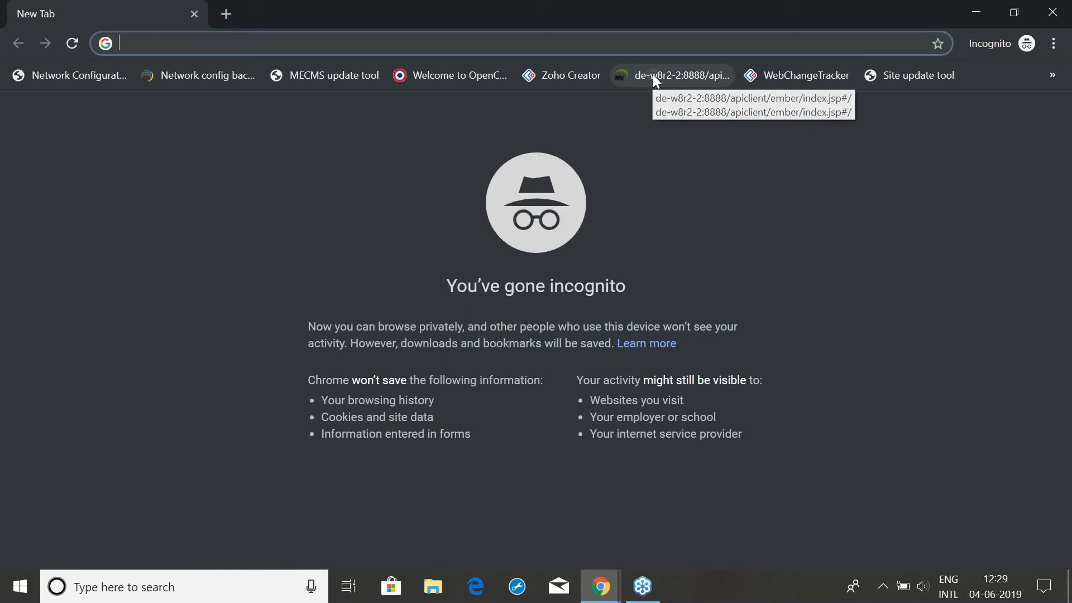
click(655, 78)
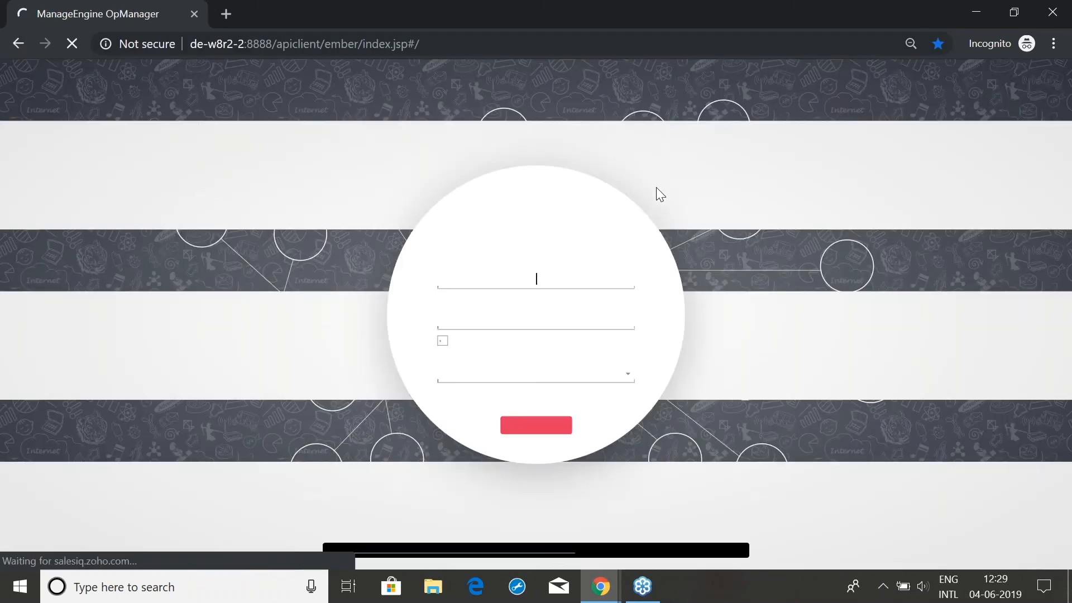
text(rey17)
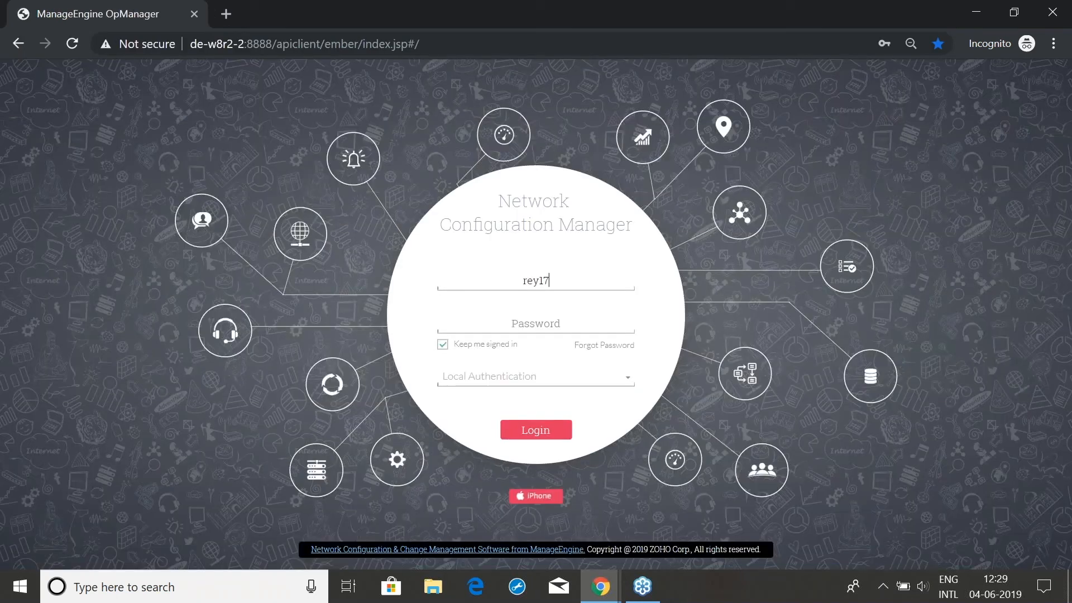
key(Tab)
text(a••••)
click(548, 431)
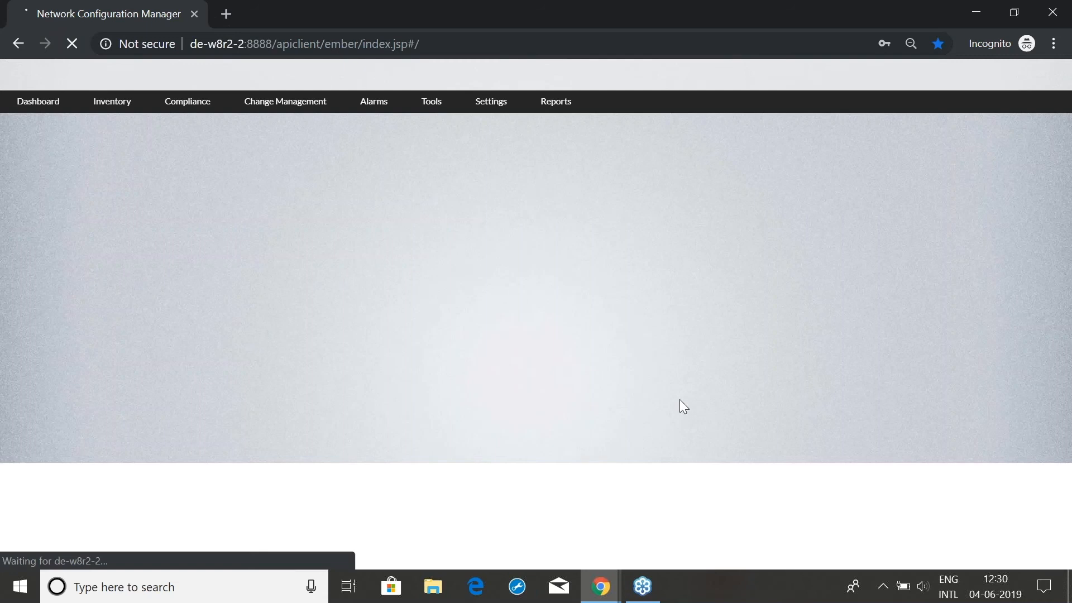
Check the signed-in user's profile, then open the Inventory device list
click(1059, 76)
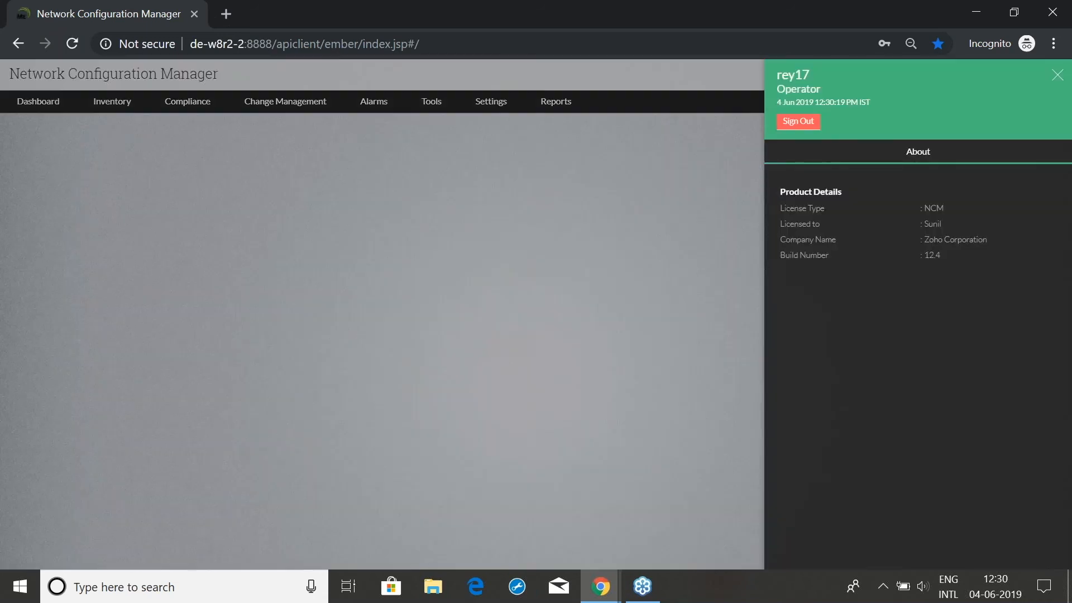
click(674, 213)
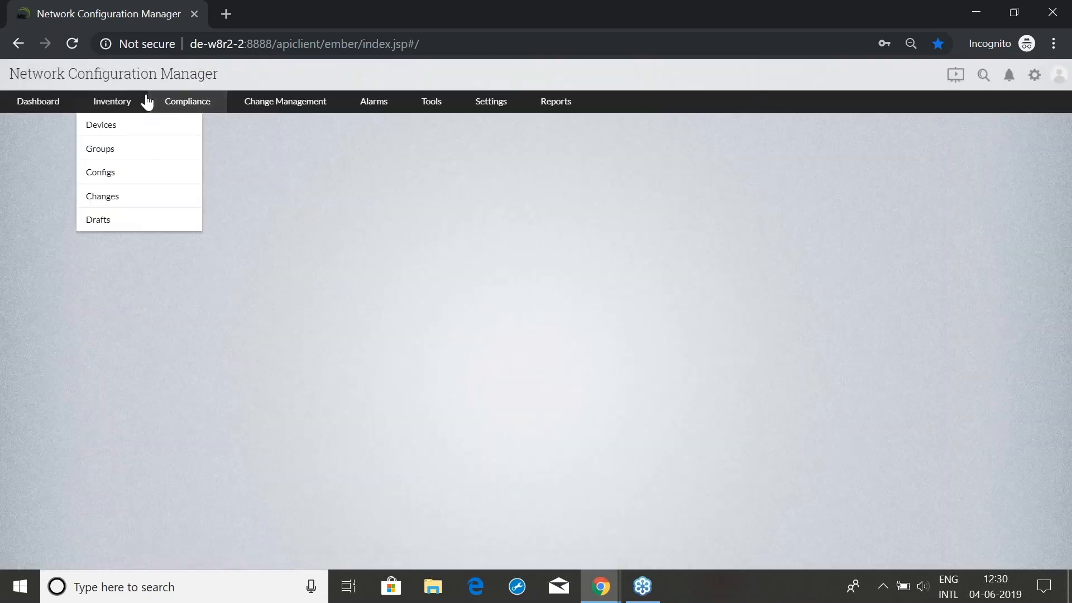
click(125, 105)
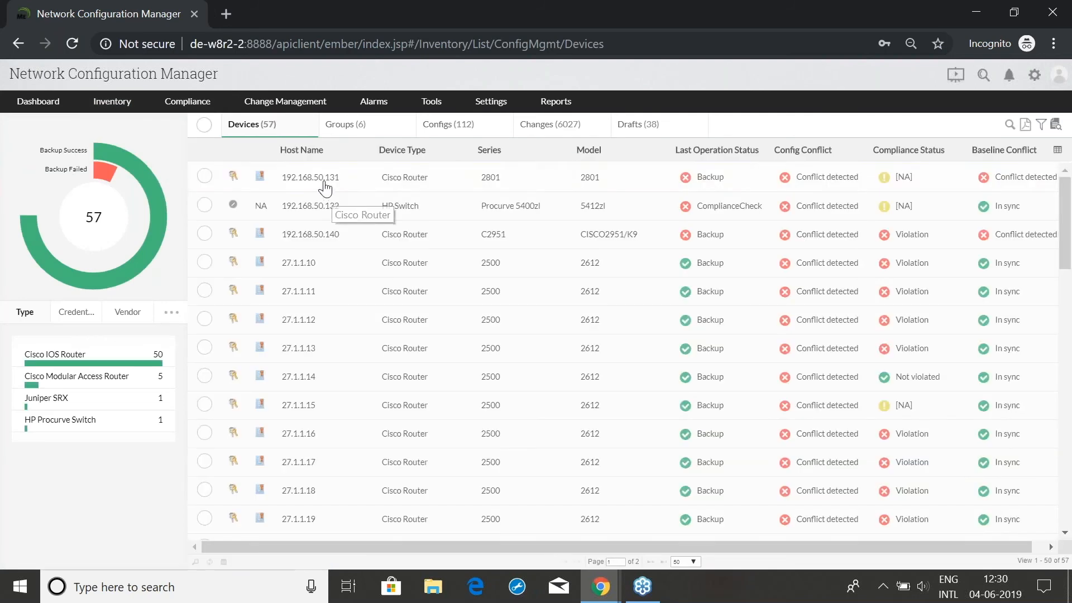
Start a draft of a recent config for device 192.168.50.131, naming it and adding an annotation
click(323, 183)
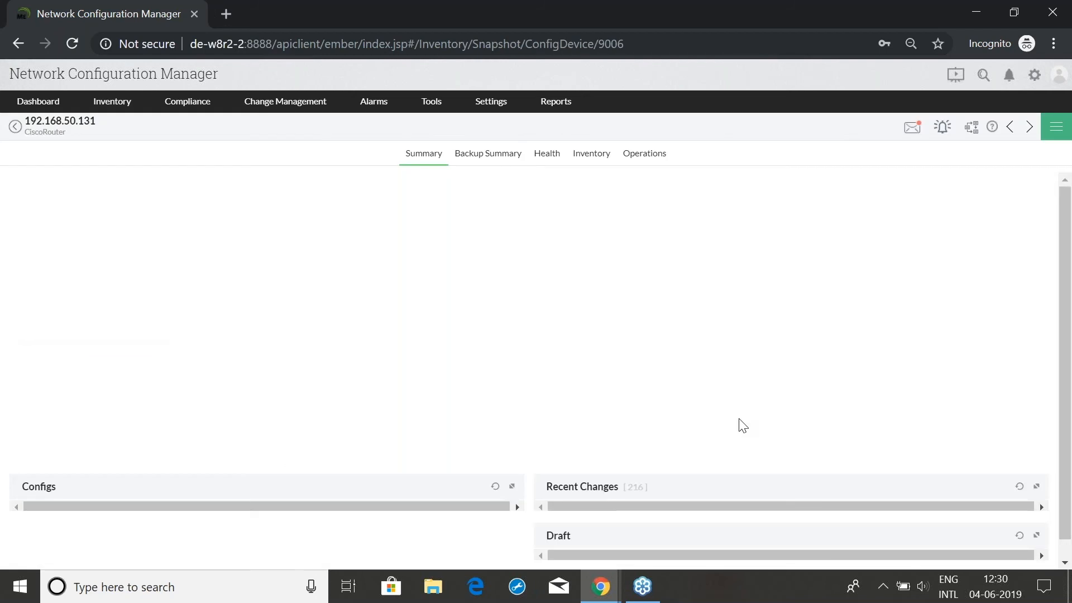
scroll(741, 430, down, 1)
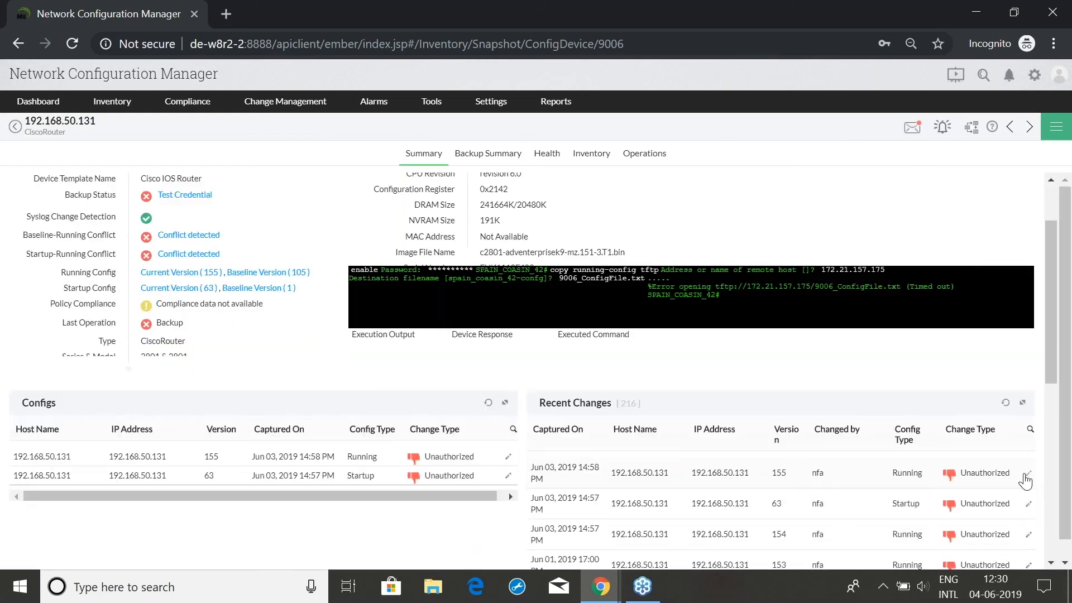
click(1026, 475)
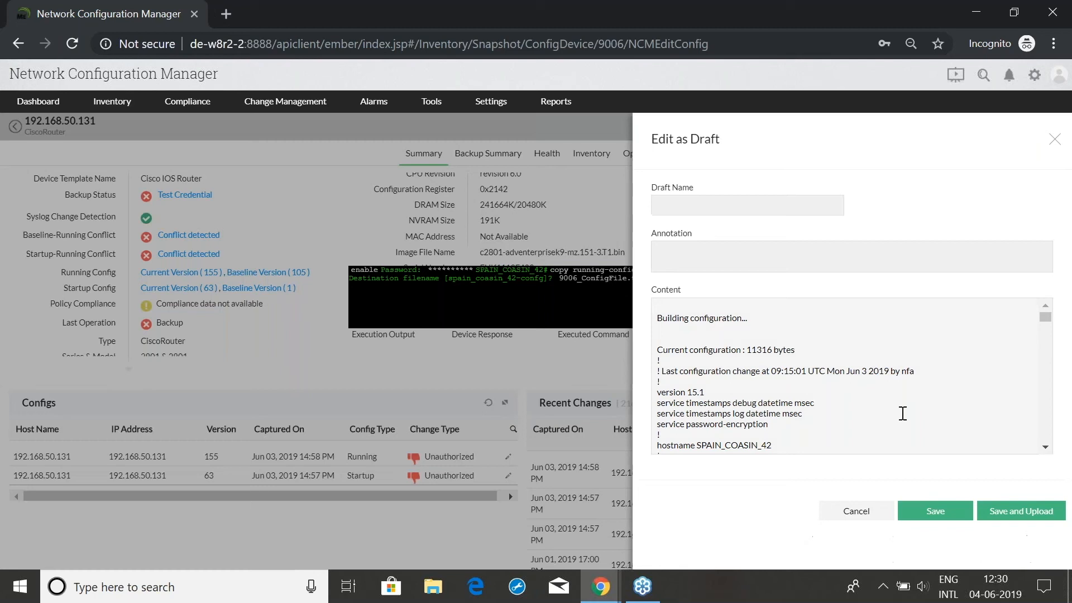
click(779, 206)
text(rey17)
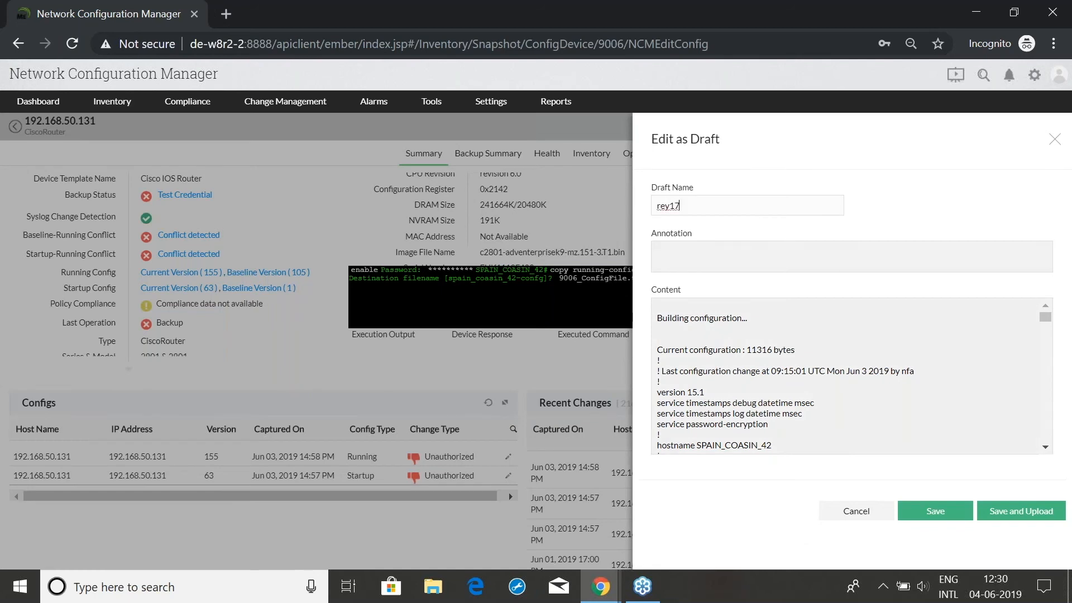
click(789, 244)
text(test)
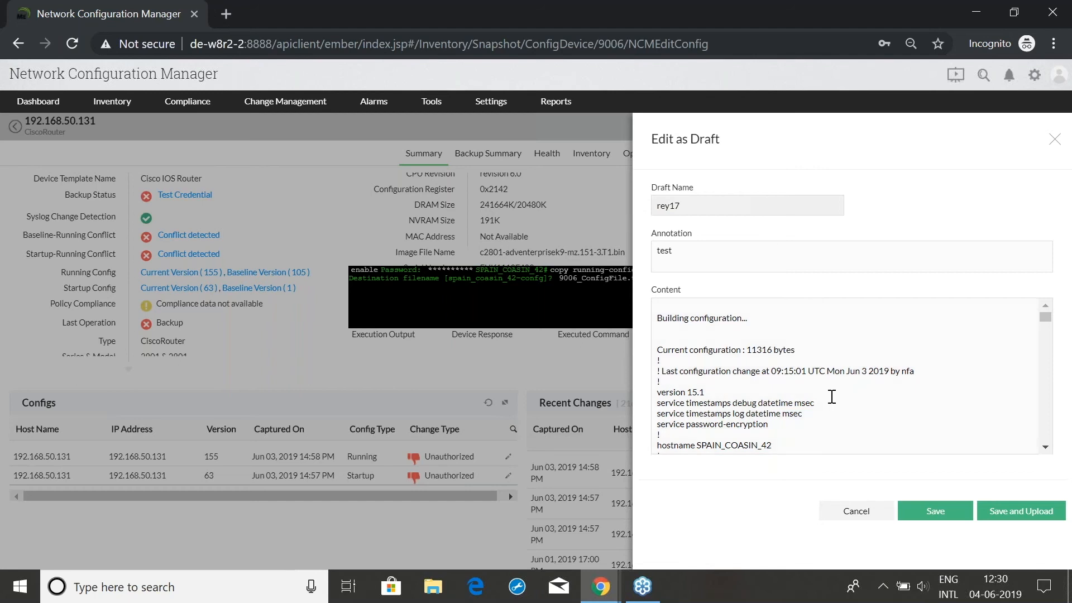
Change the config date from Jun 3 to Jun 4, save, and submit the draft for upload approval
click(862, 371)
key(Delete)
text(4)
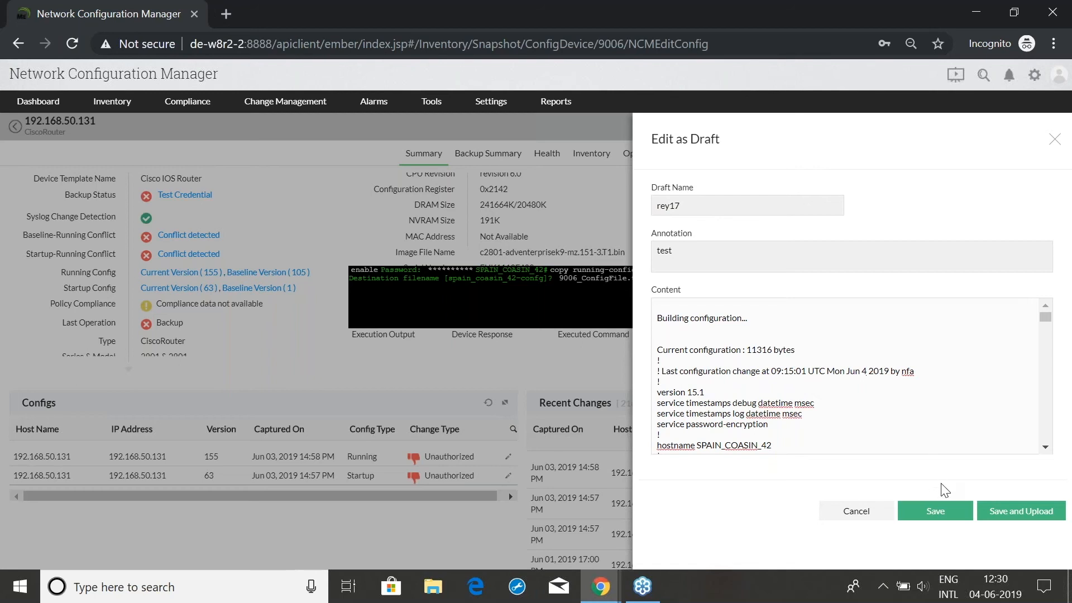
click(998, 526)
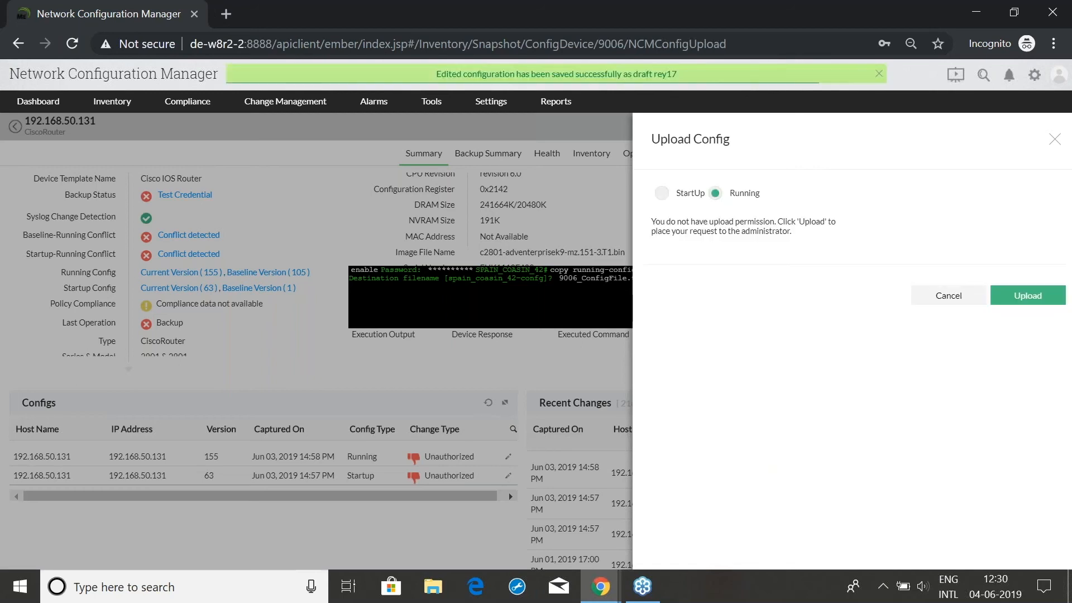
click(1027, 295)
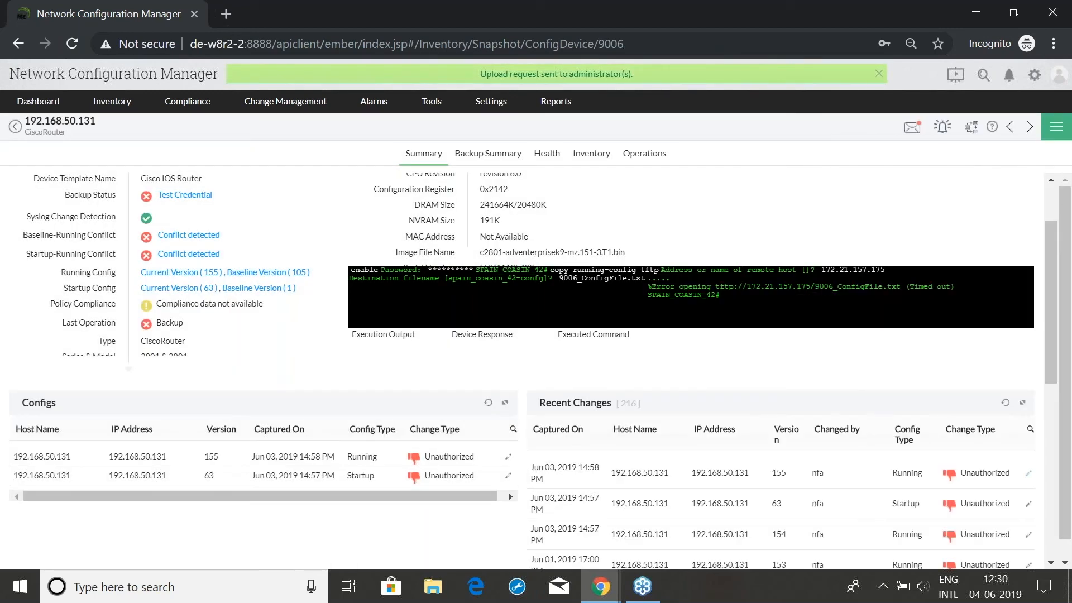
Switch to the administrator's console window and check its profile details
click(556, 101)
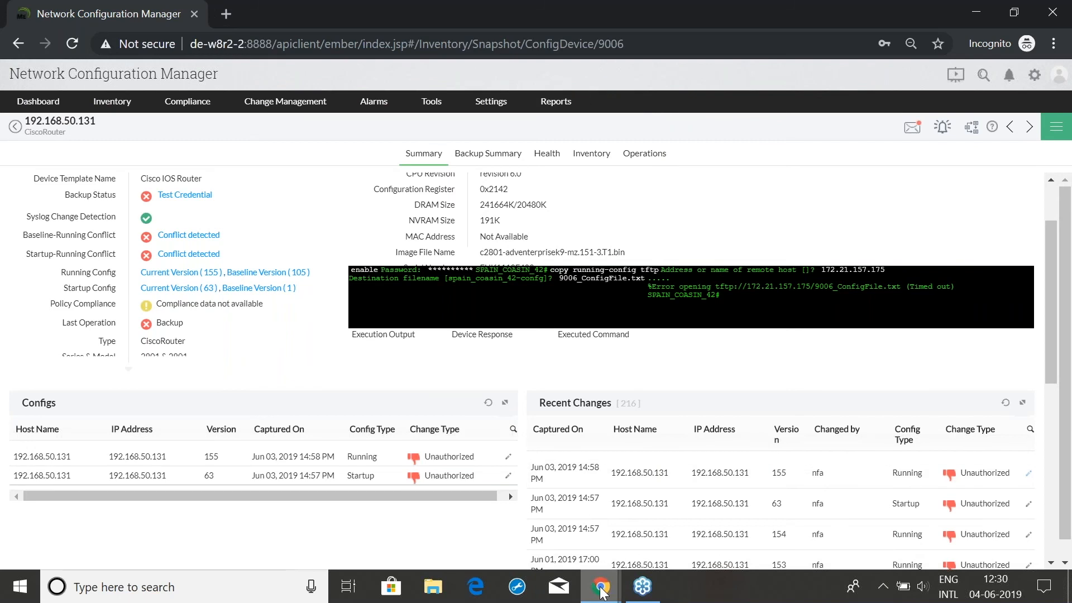
mouse_move(601, 593)
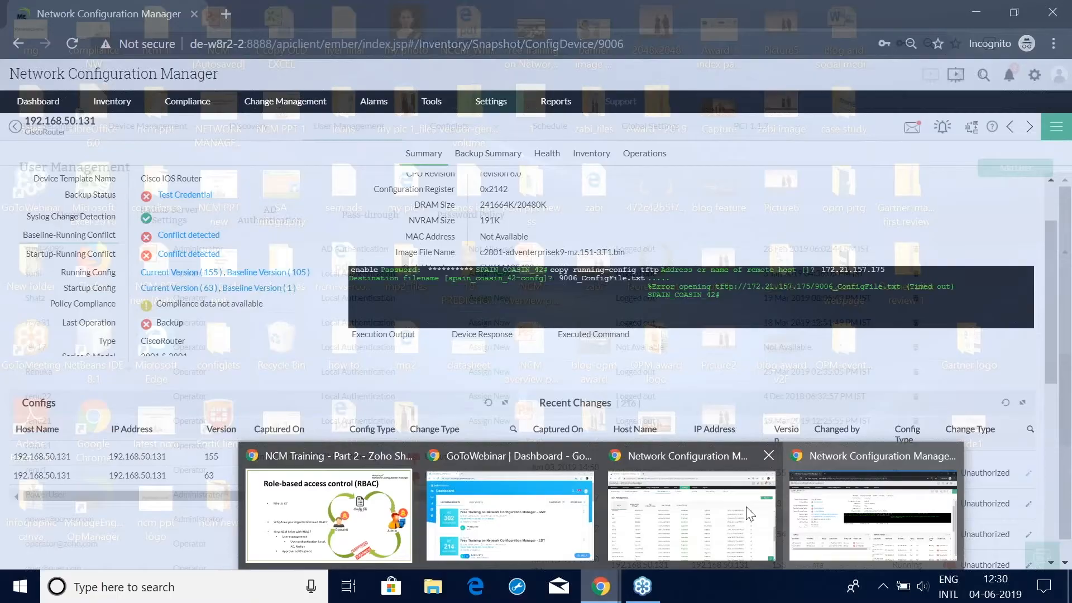
click(772, 508)
click(1055, 83)
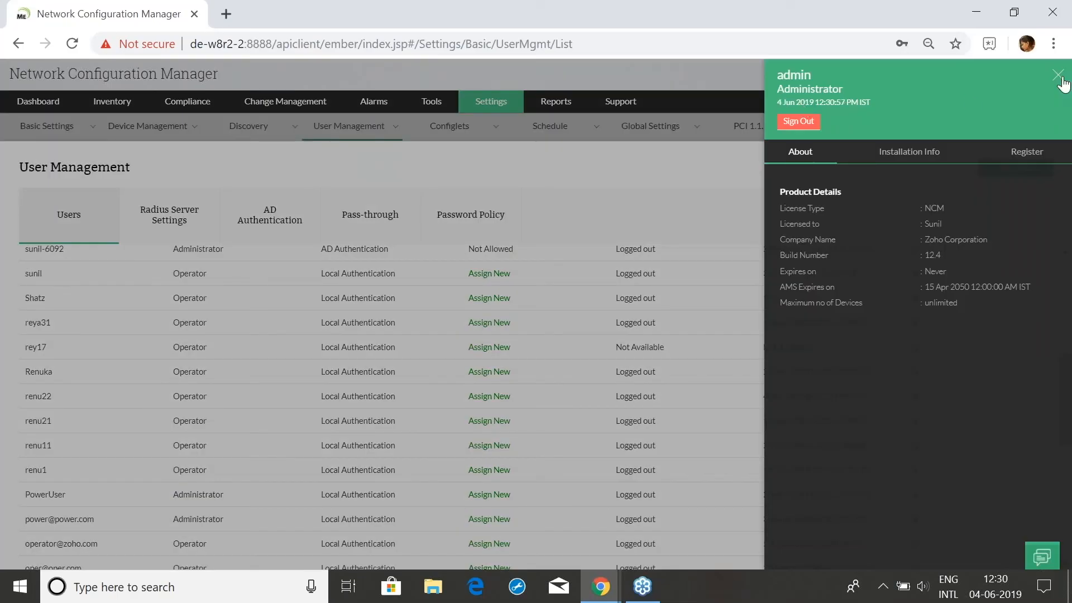
click(1058, 75)
Open the new user's pending draft upload request from notifications and show the submitted draft
click(1009, 81)
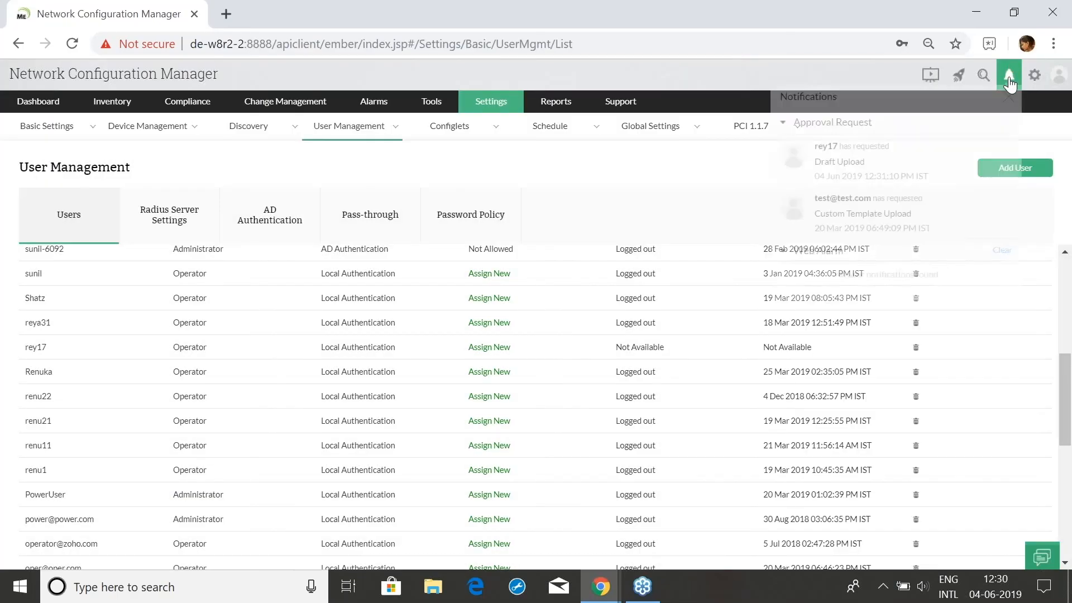
click(827, 175)
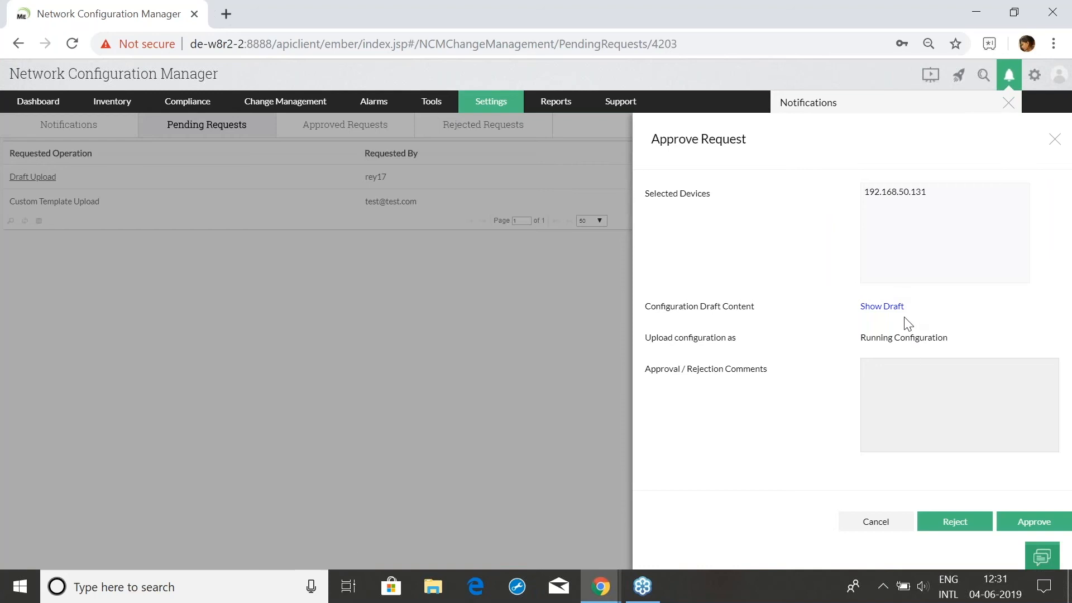
click(889, 309)
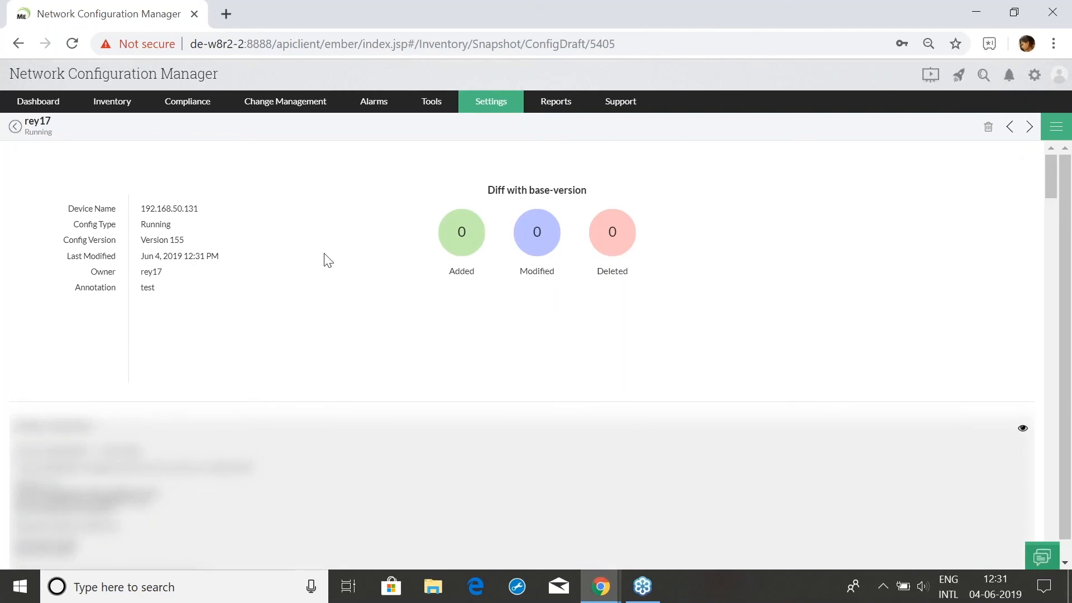
Compare the draft with its base, view its config text with the Jun 4 date, then return to Inventory
click(523, 244)
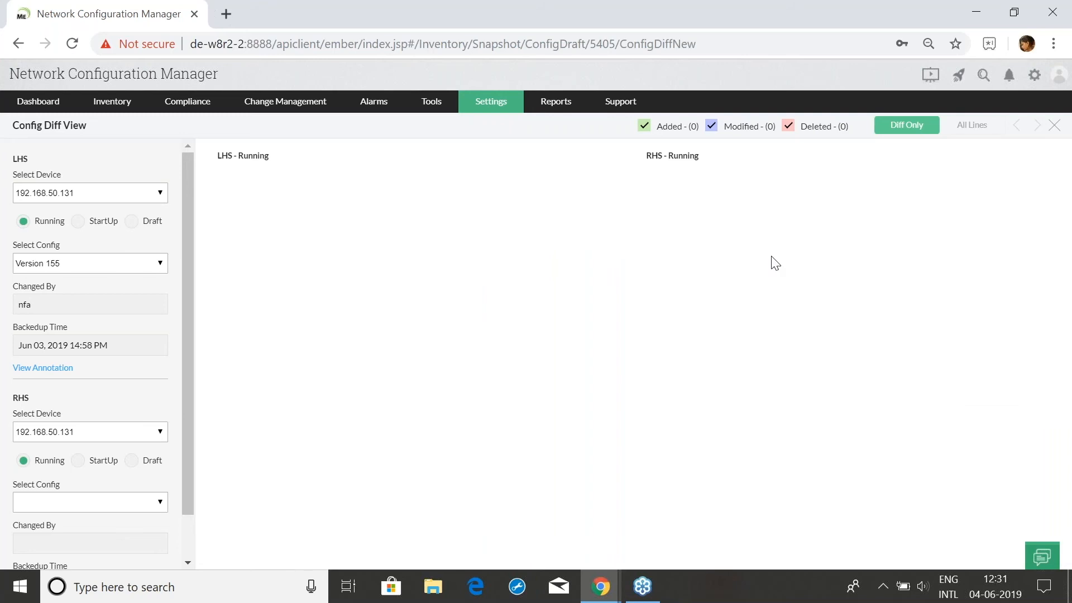
click(1053, 126)
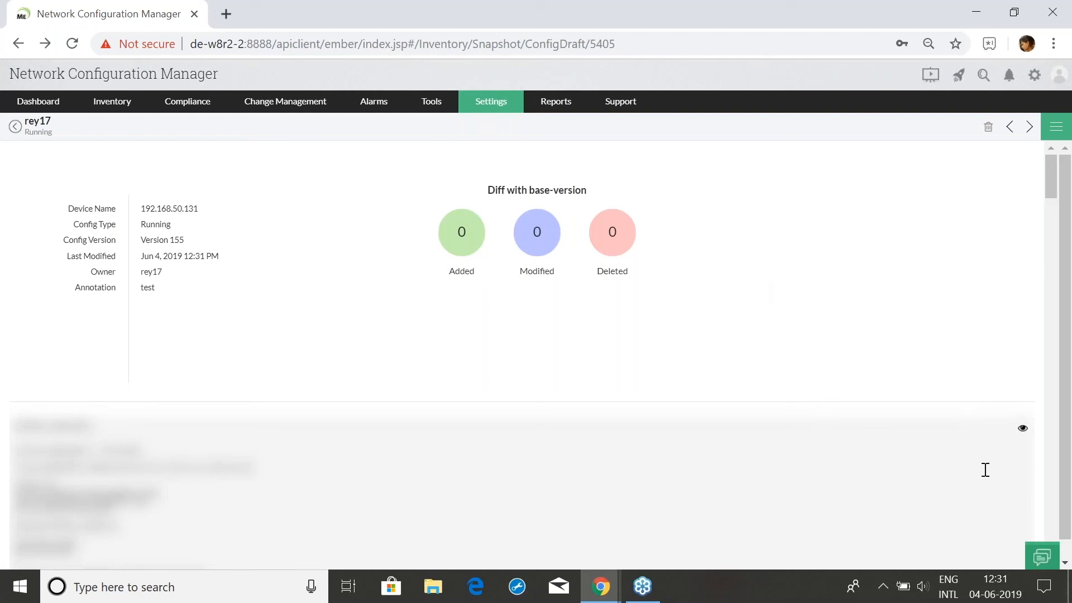
click(1021, 431)
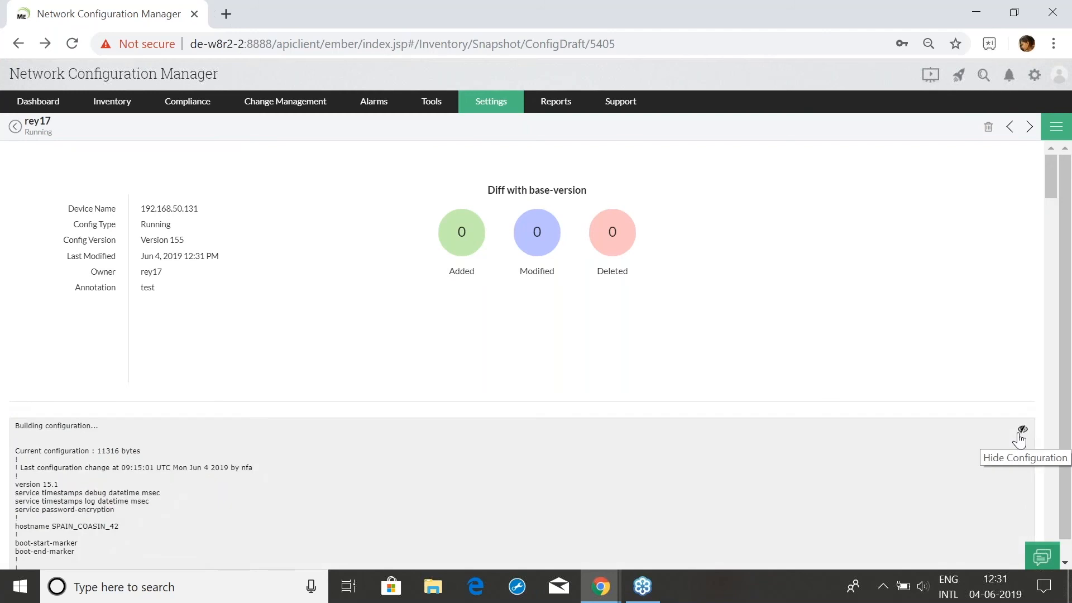
mouse_move(189, 470)
mouse_down()
mouse_move(213, 469)
mouse_move(202, 464)
mouse_up()
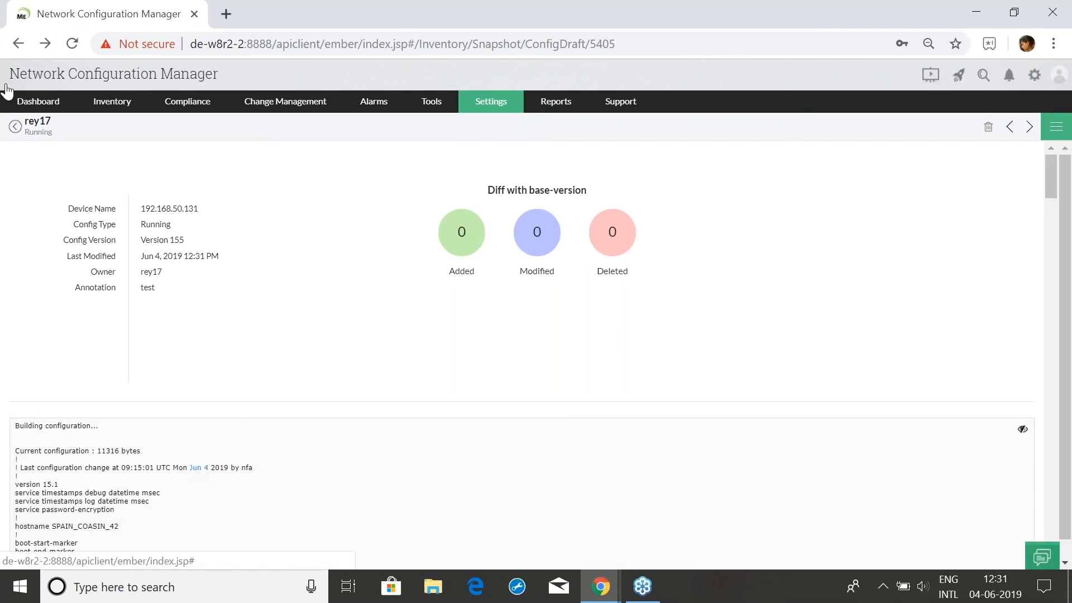
click(15, 128)
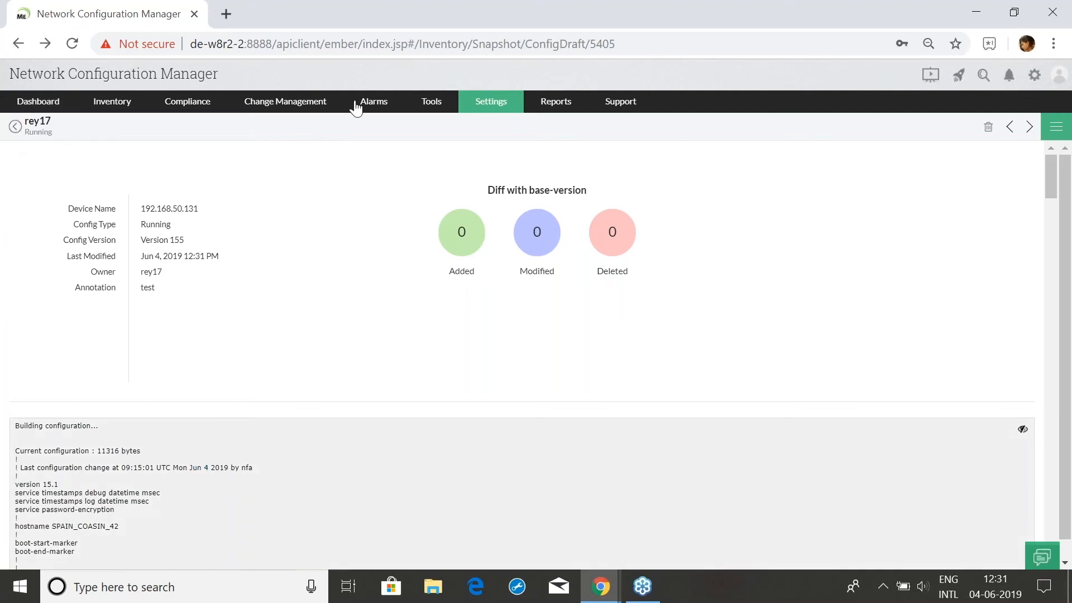
click(113, 106)
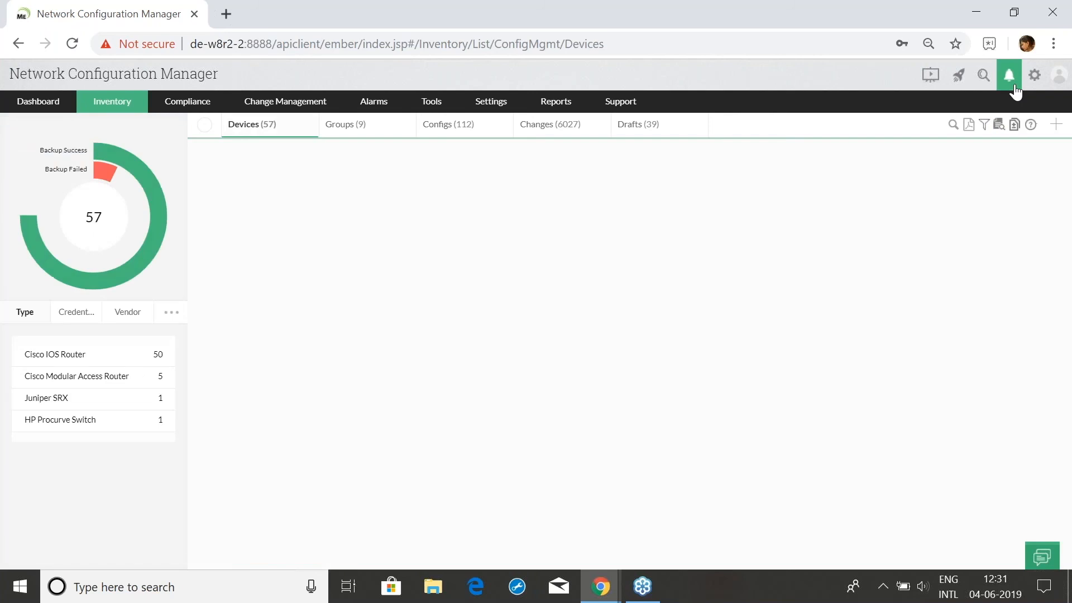
Reject the new user's draft upload request with the comment 'not necessary'
click(1013, 86)
click(897, 165)
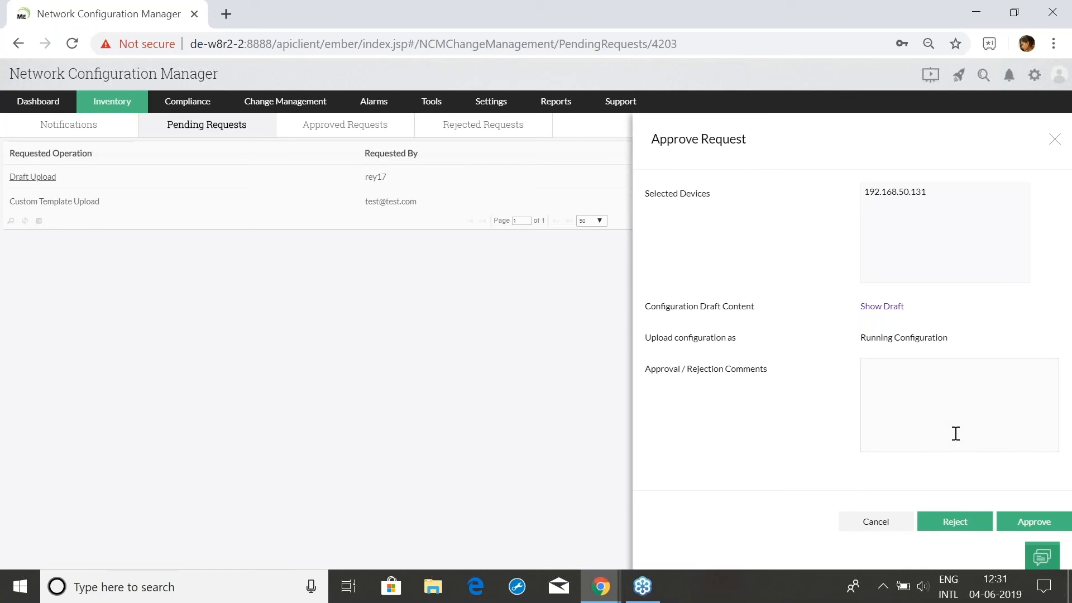
text(not necessary)
click(964, 531)
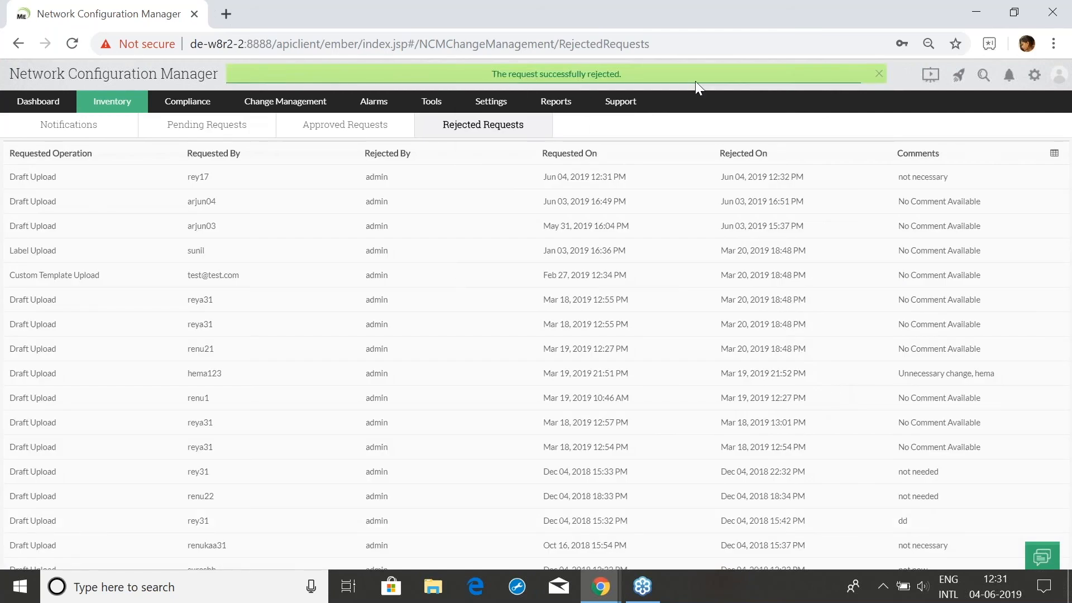
click(599, 592)
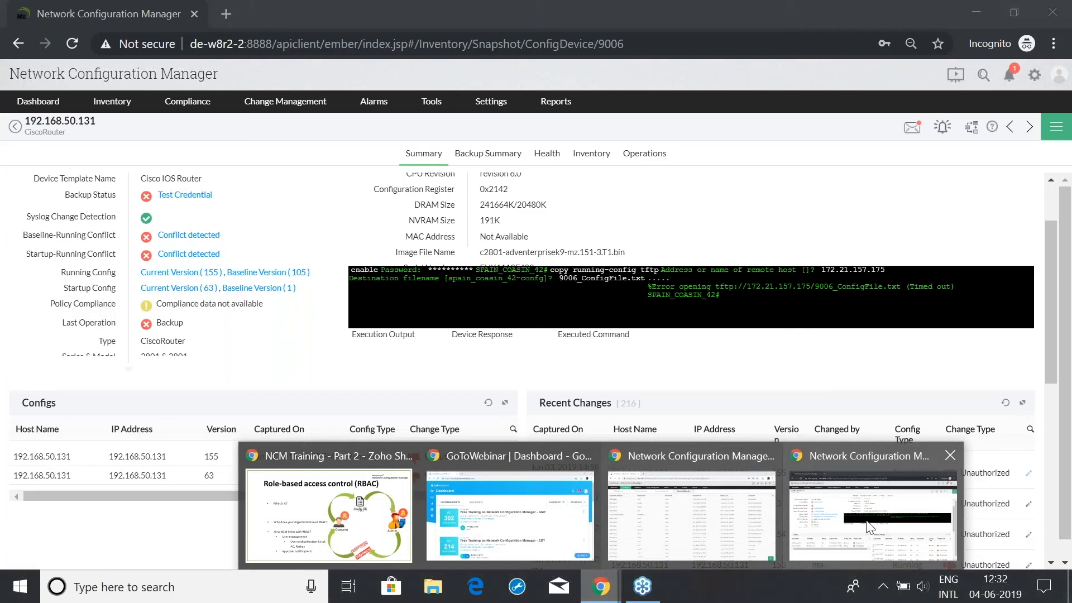
In the operator's window, read the rejection notification, then close that private window
click(868, 525)
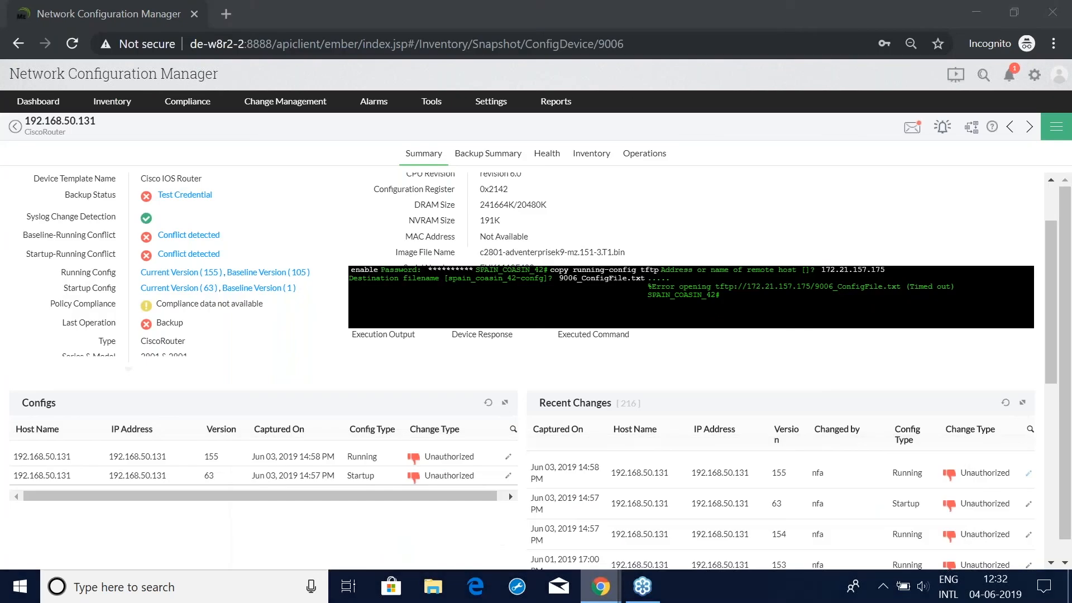
click(1009, 78)
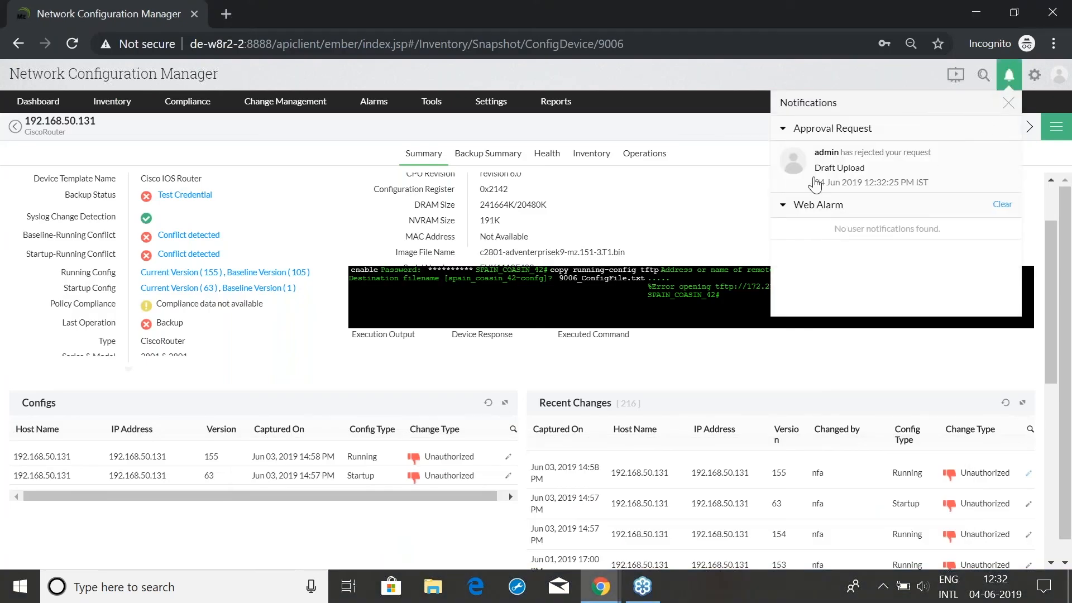
click(1008, 104)
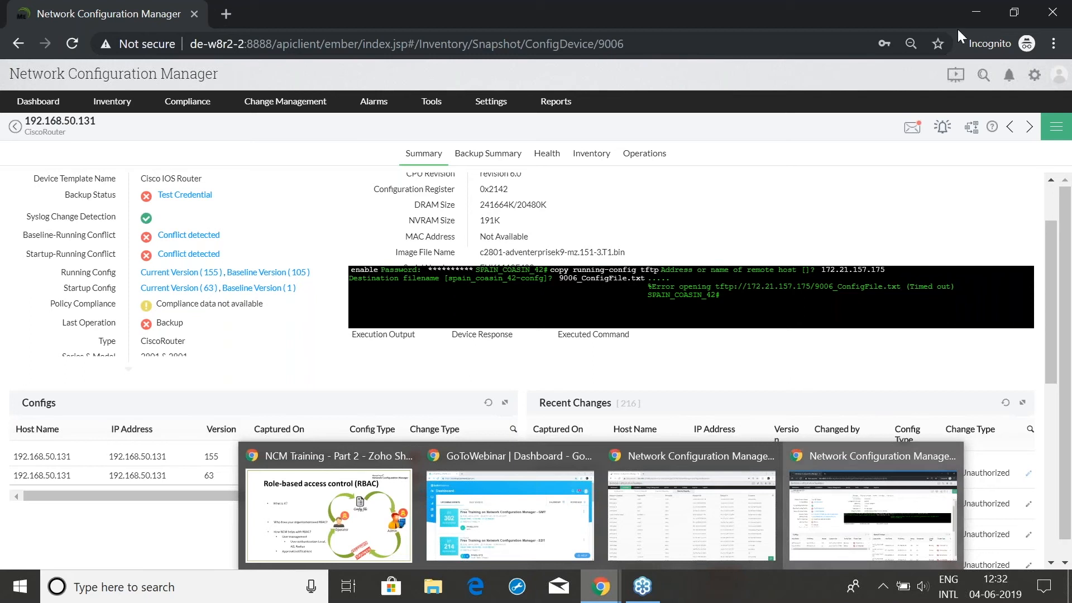
click(194, 14)
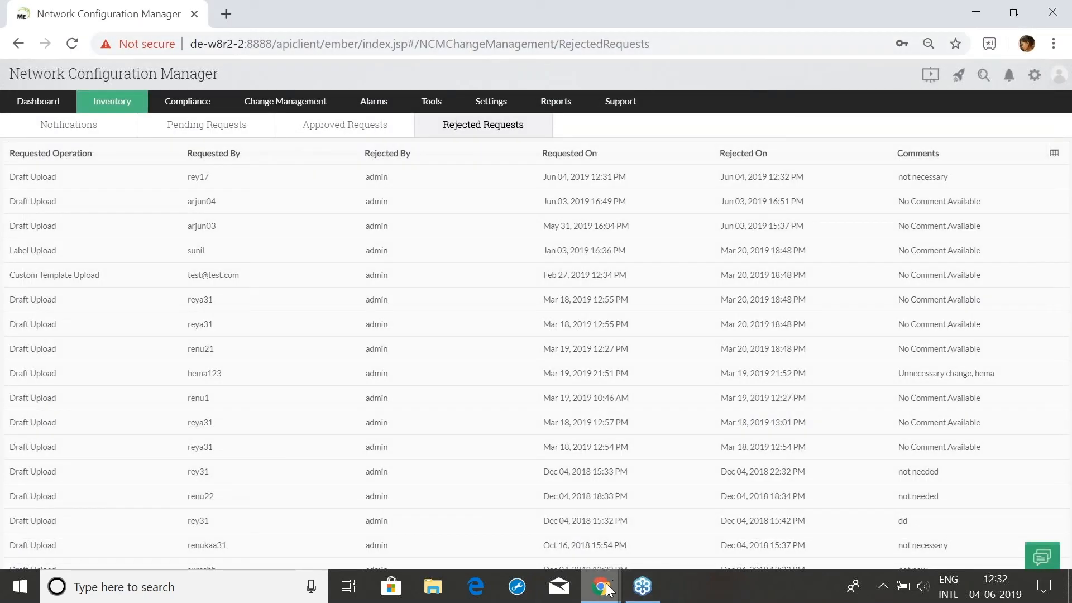
Bring back the training deck and advance to slide 22 listing the Tools troubleshooting activities
mouse_move(608, 590)
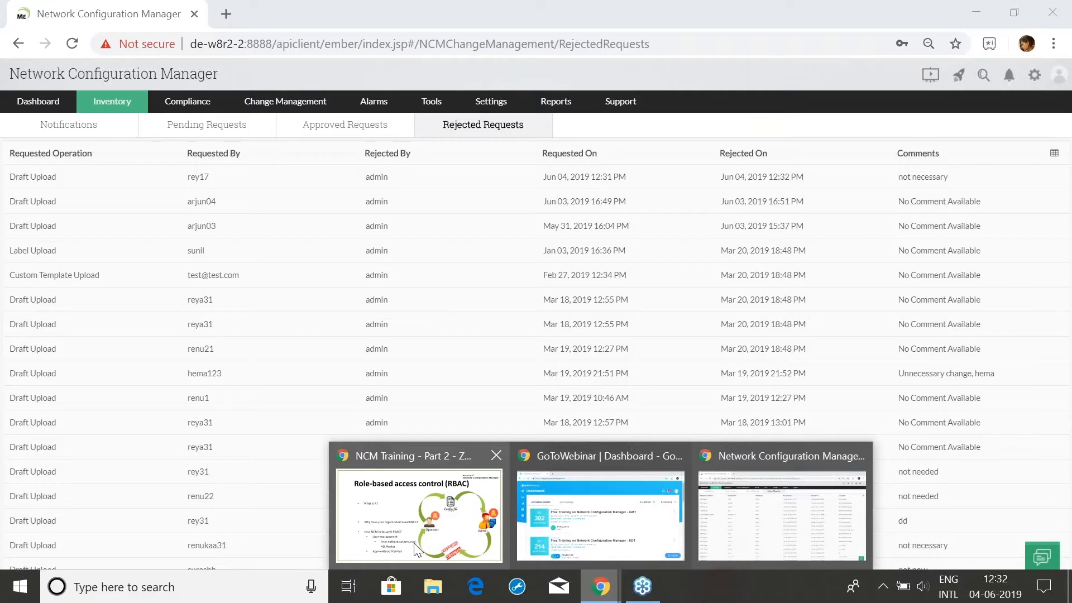
click(481, 457)
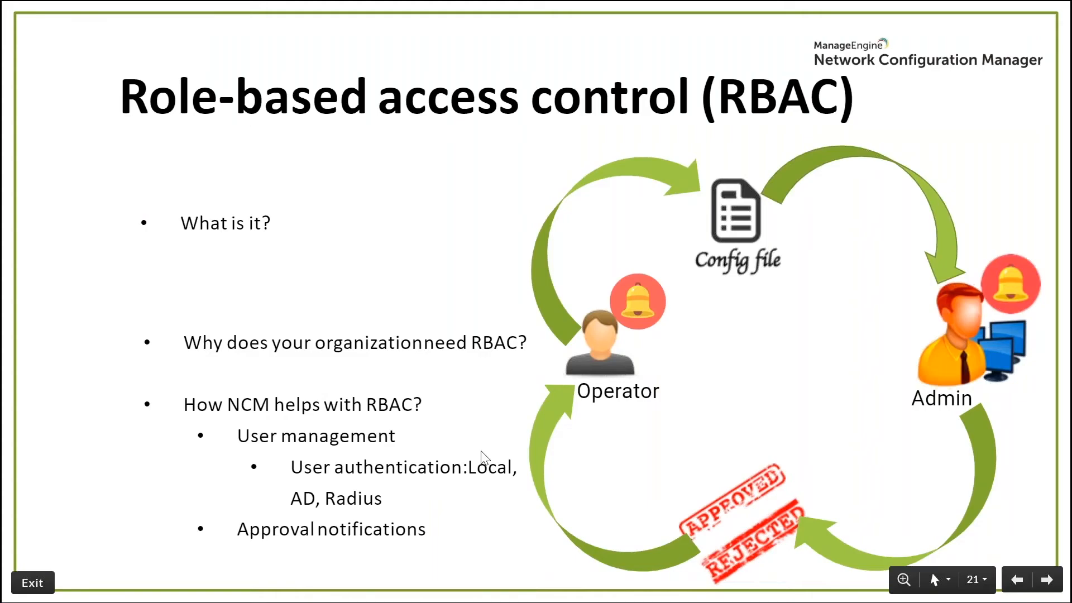
key(Right)
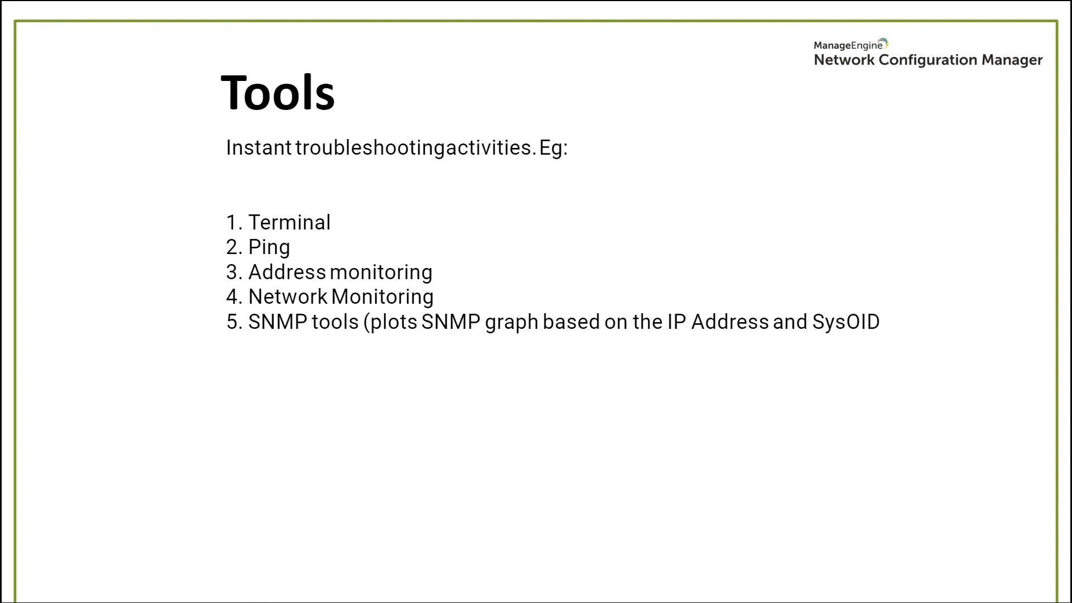
key(alt+Tab)
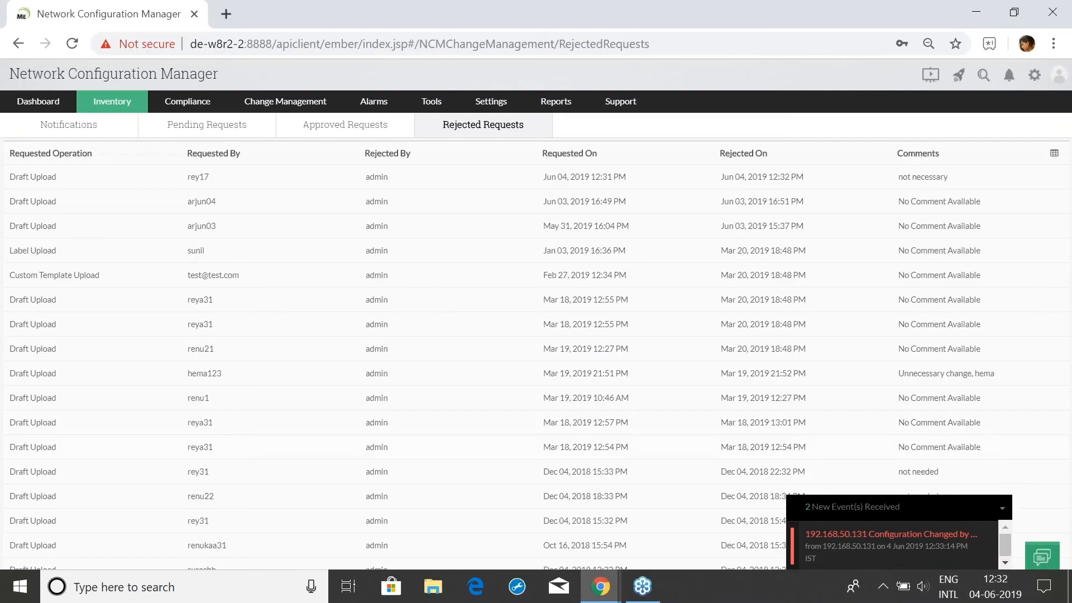
Show the Terminal tool's Custom tab of devices, closing the Add device form unsaved
click(117, 112)
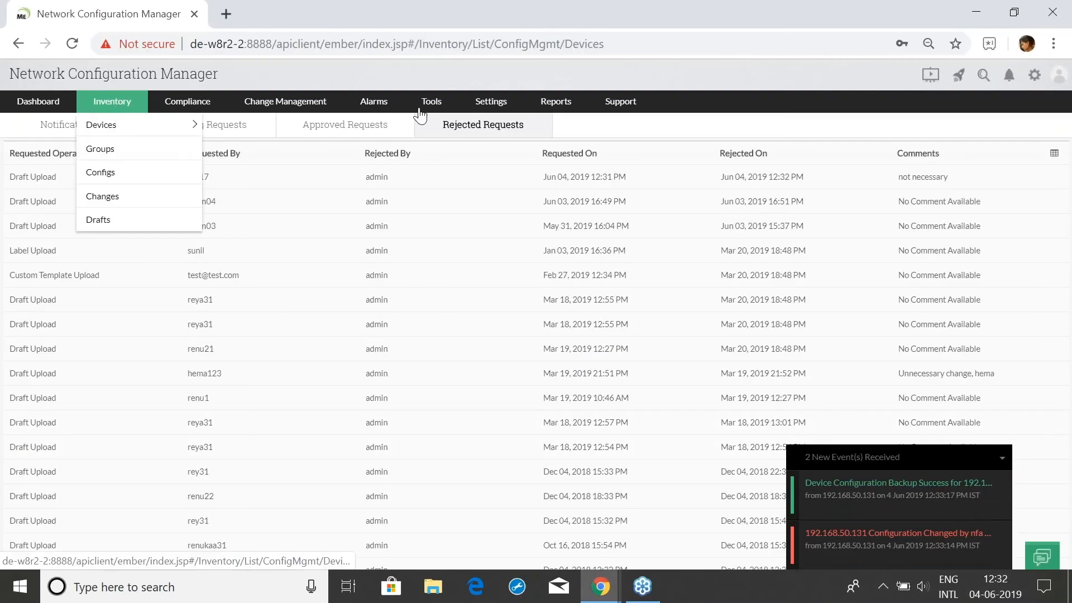
mouse_move(429, 109)
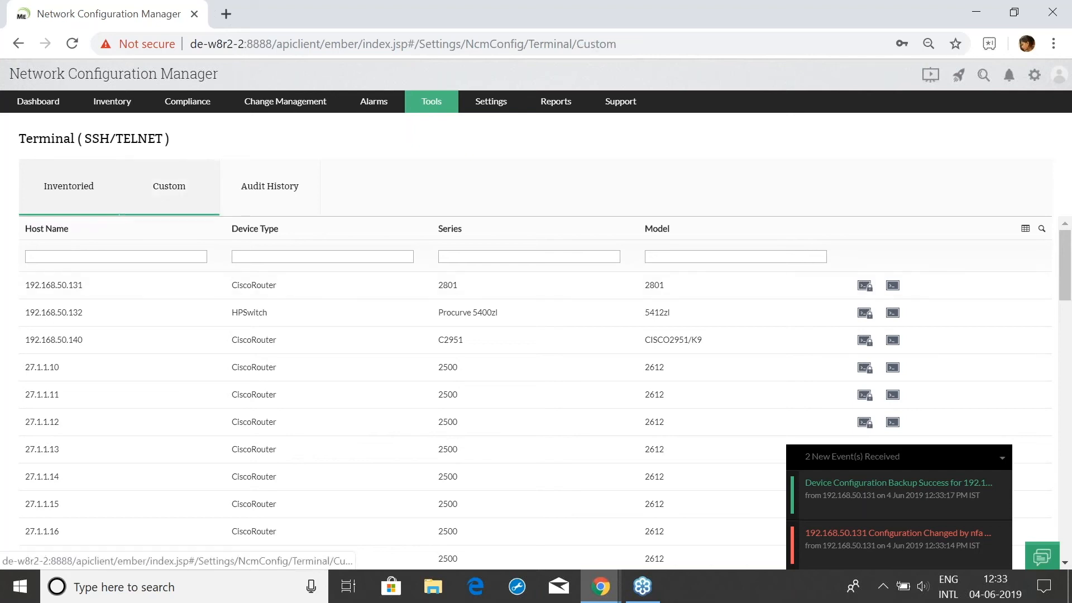
click(199, 201)
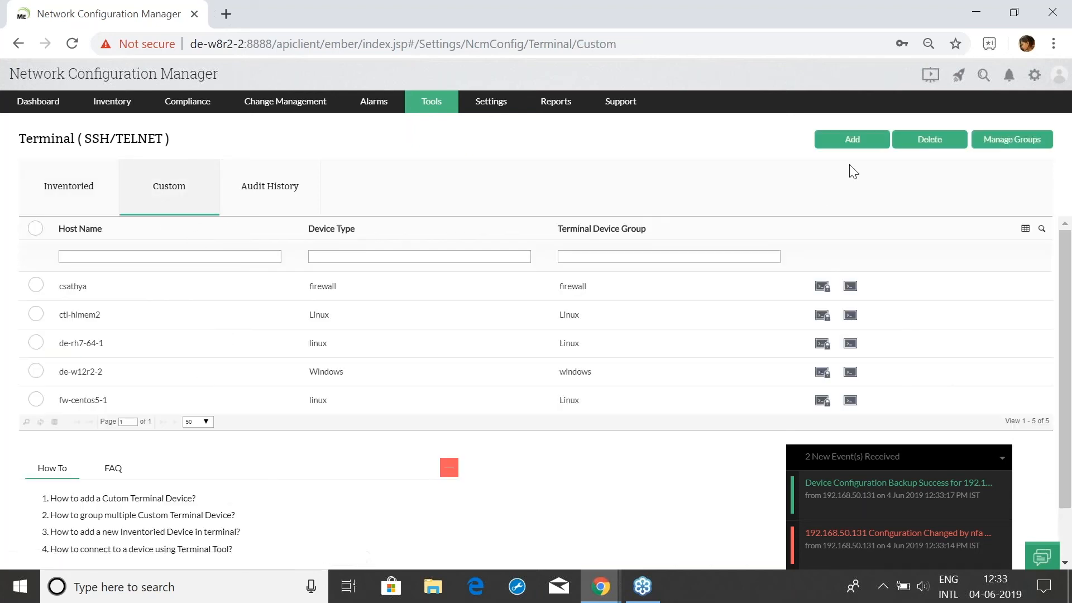
click(861, 144)
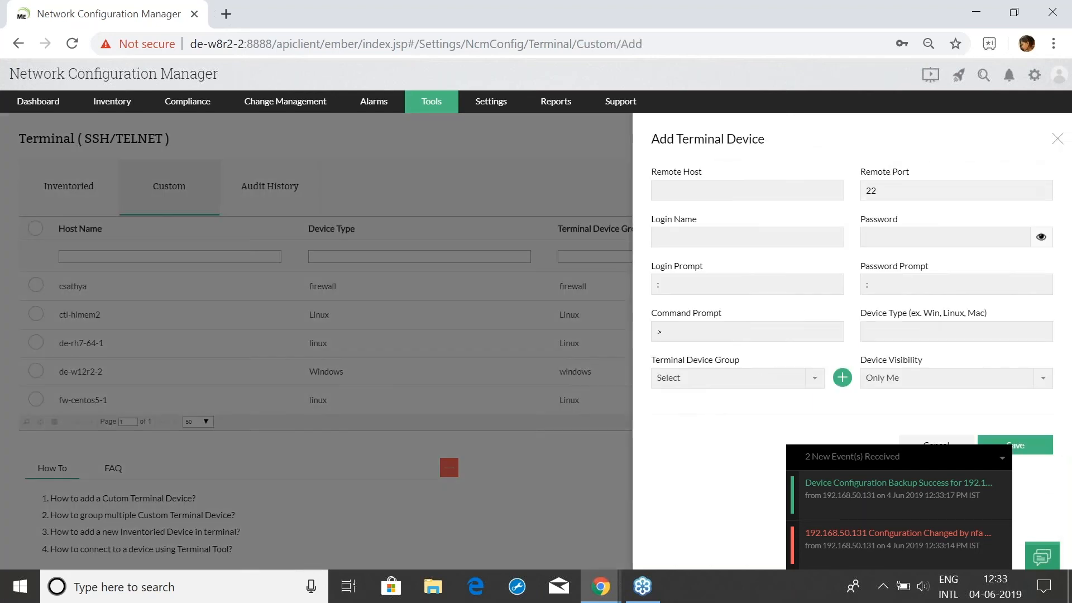
click(1056, 139)
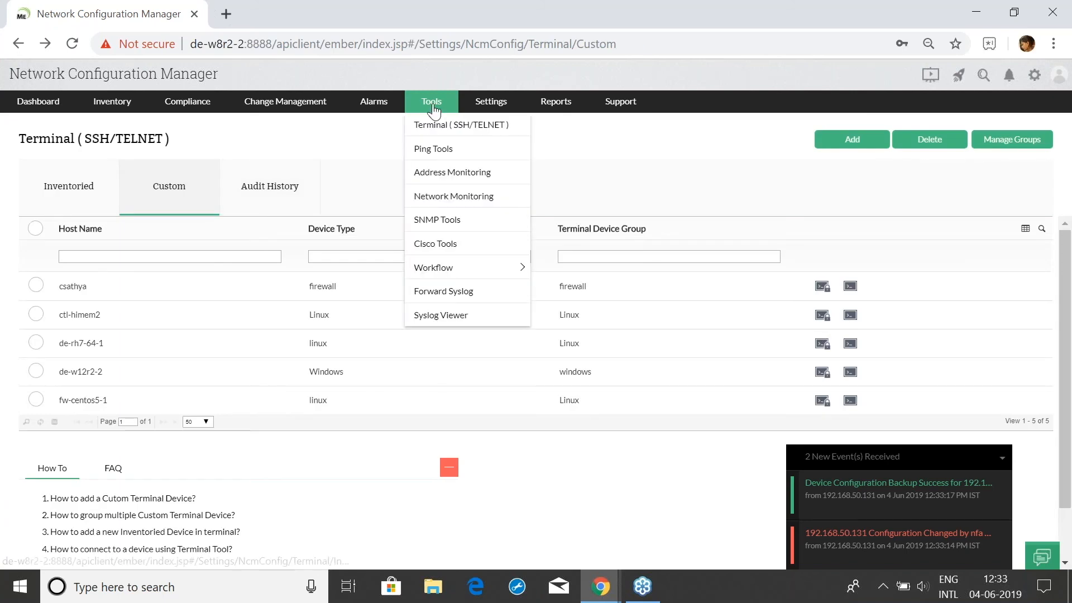
Visit Ping Tools and Address Monitoring, ending on the Network Monitoring port scanner page
click(433, 149)
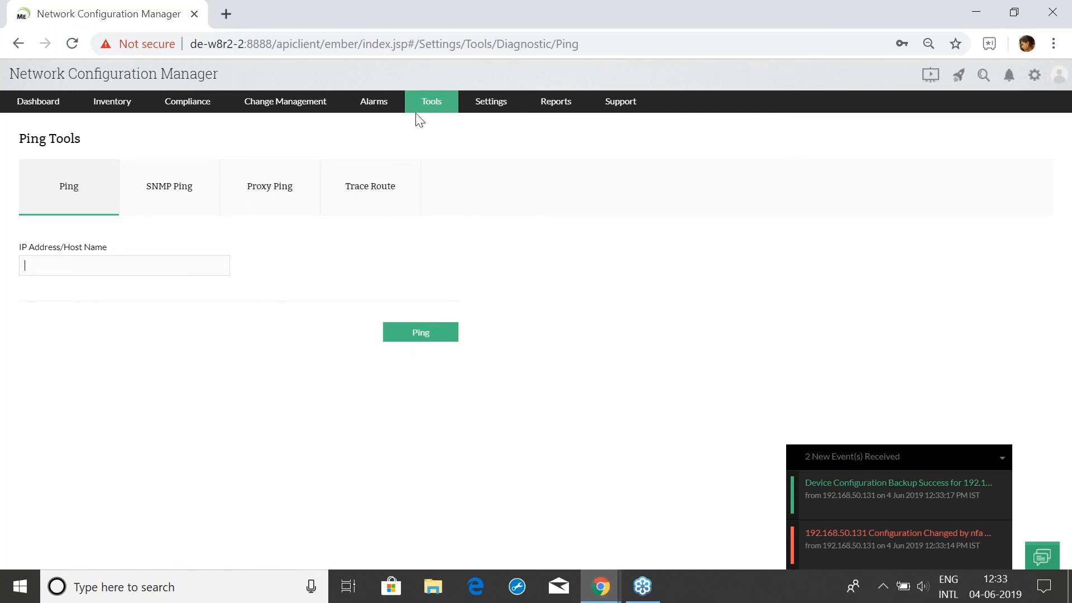
mouse_move(426, 104)
click(430, 174)
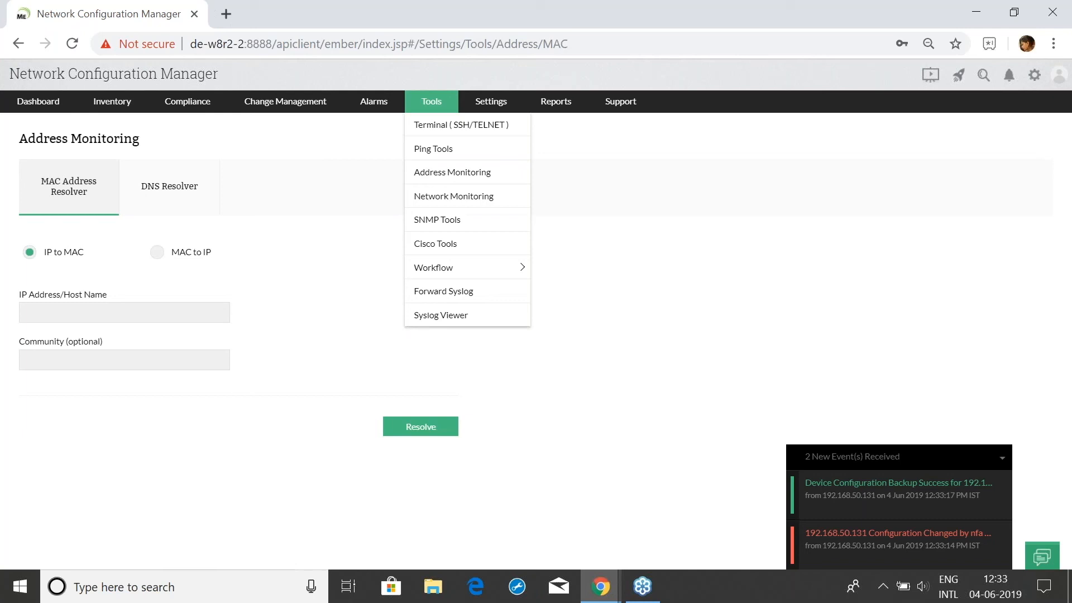
mouse_move(431, 104)
click(444, 200)
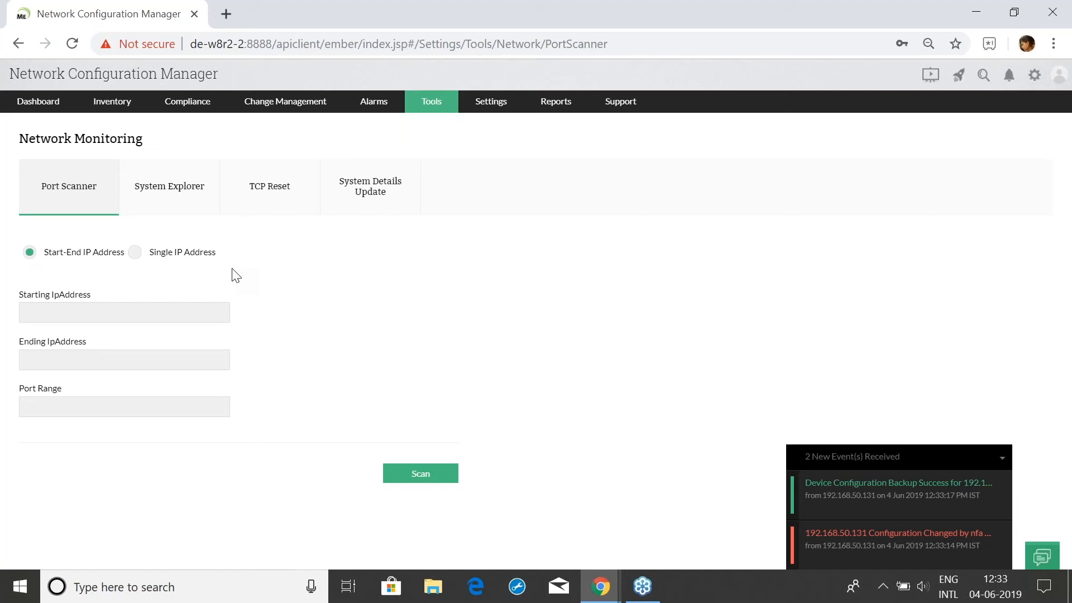
Open the SNMP graph tool from the Tools menu
click(103, 312)
mouse_move(425, 114)
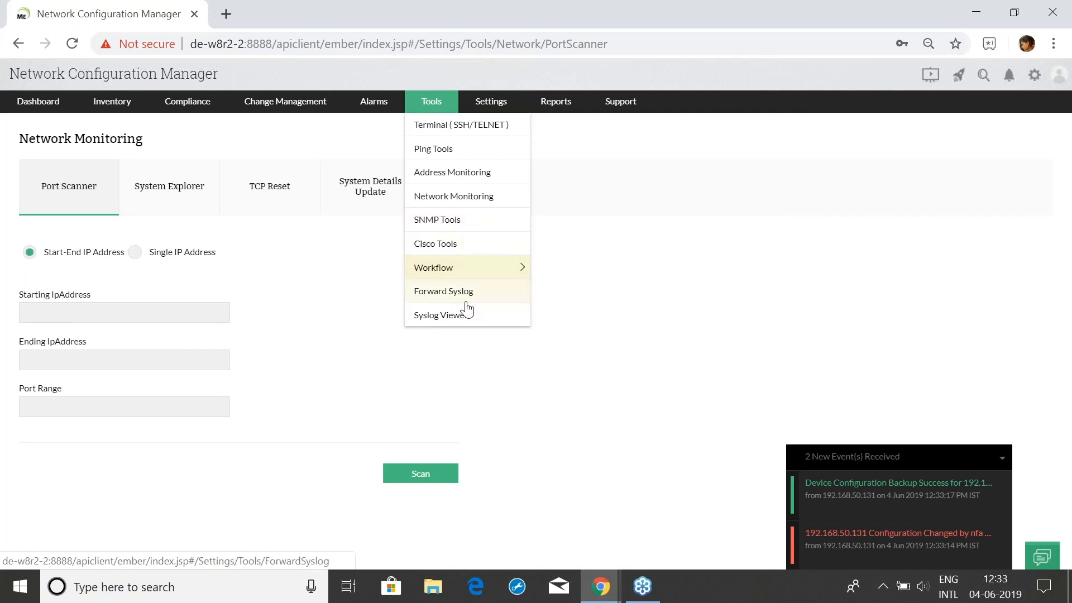
click(455, 223)
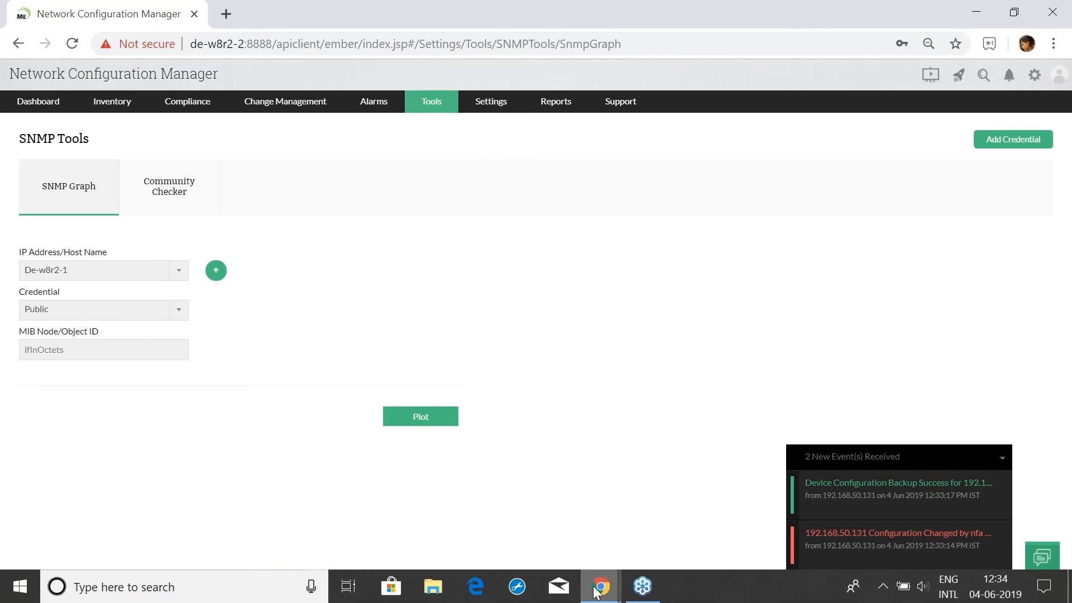
Return to the Zoho Show presentation and advance to the next slide
mouse_move(595, 591)
click(464, 537)
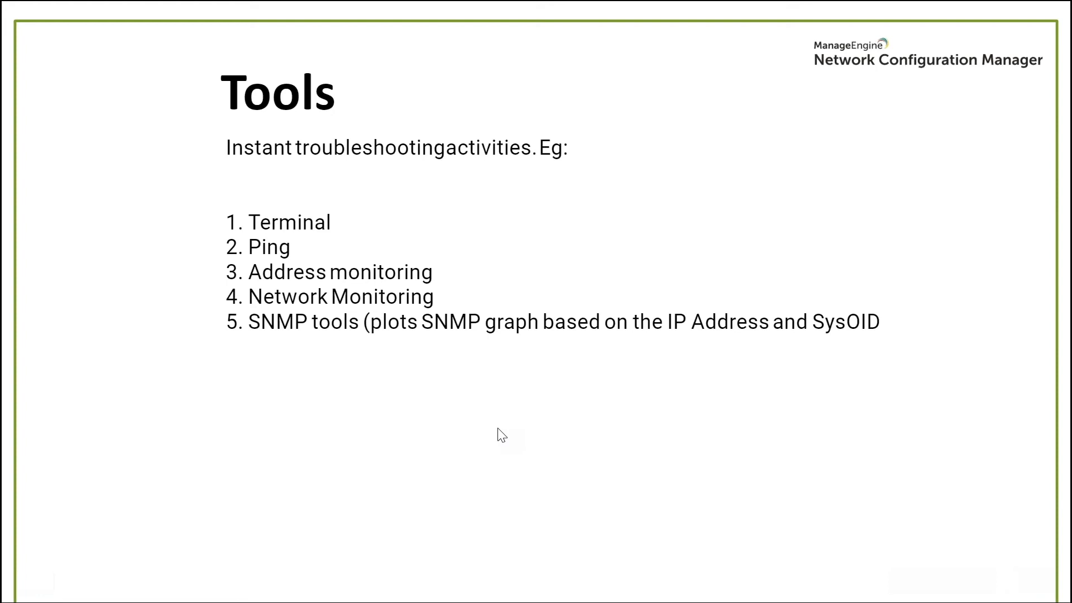
key(Right)
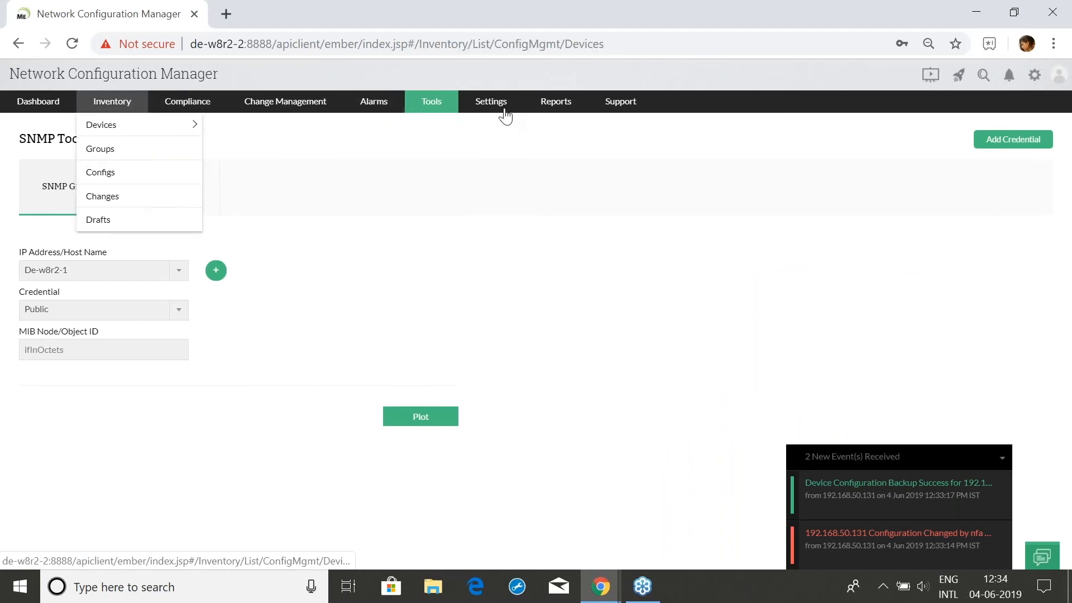
Bring the console back, showing the SNMP Graph page for De-w8r2-1 with ifInOctets
mouse_move(503, 111)
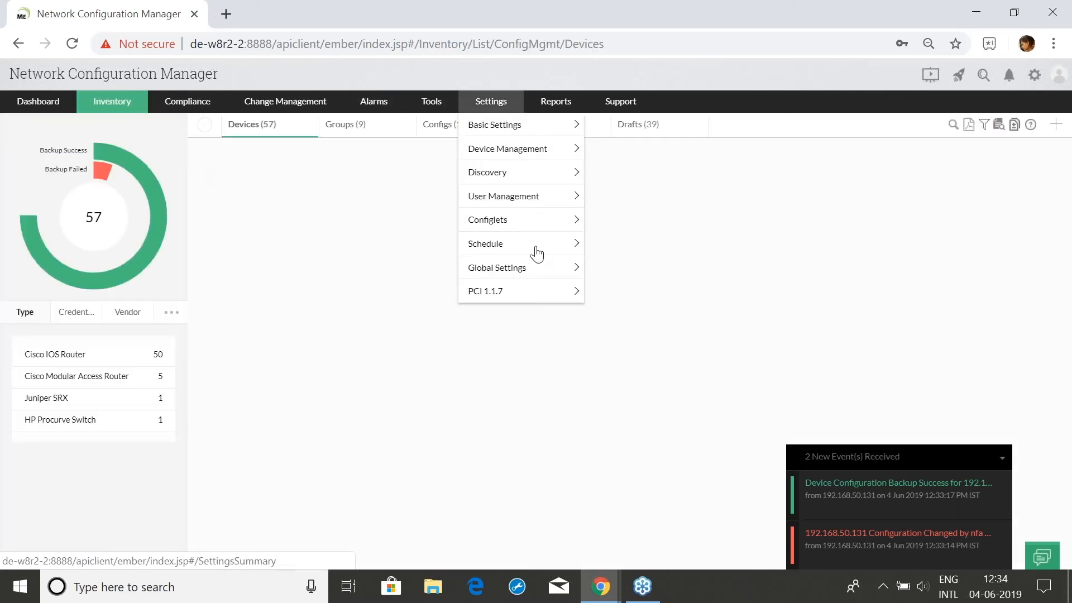
Start a new schedule named 'test', keeping Configuration Backup as its type
mouse_move(535, 246)
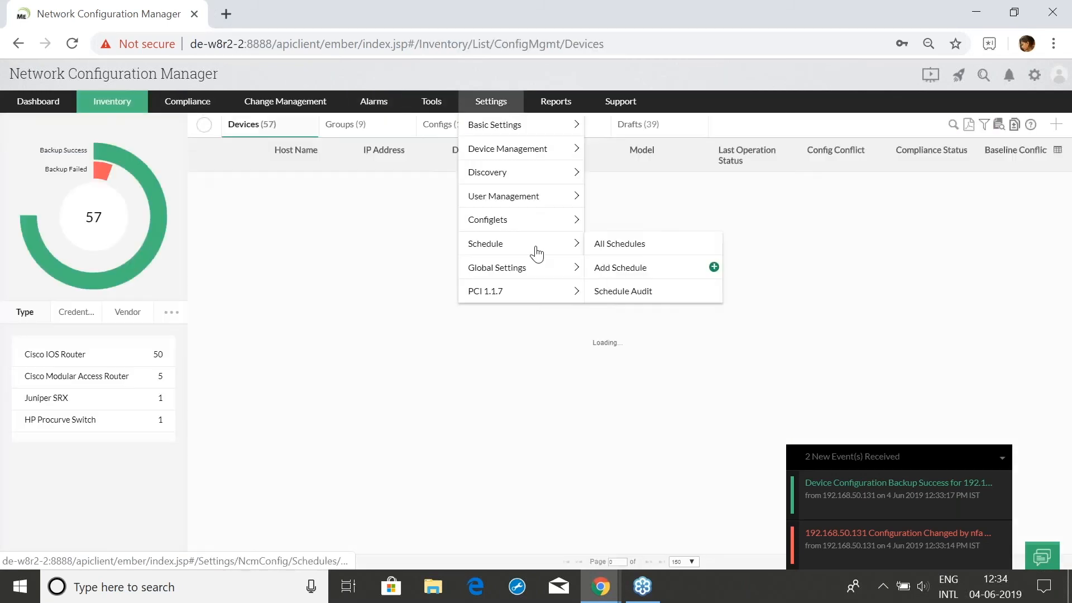
click(503, 246)
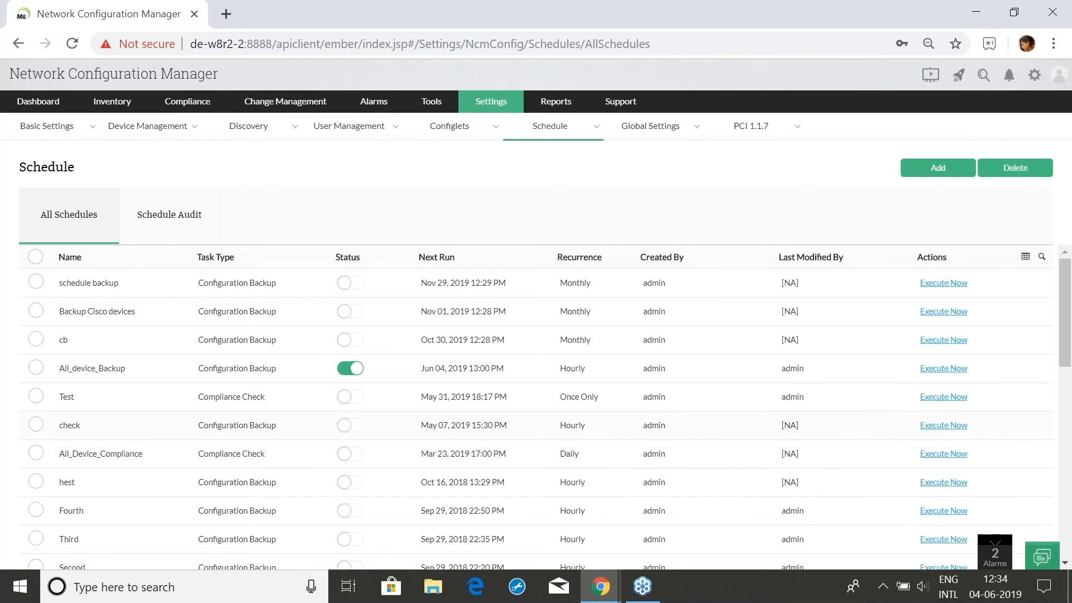
click(927, 170)
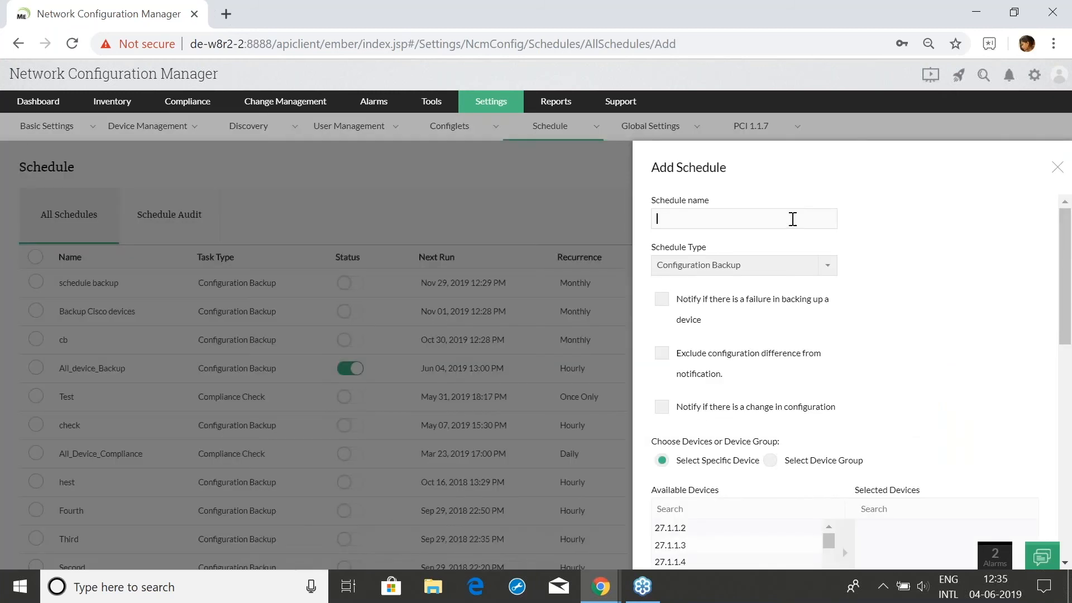
click(793, 219)
text(test)
click(779, 266)
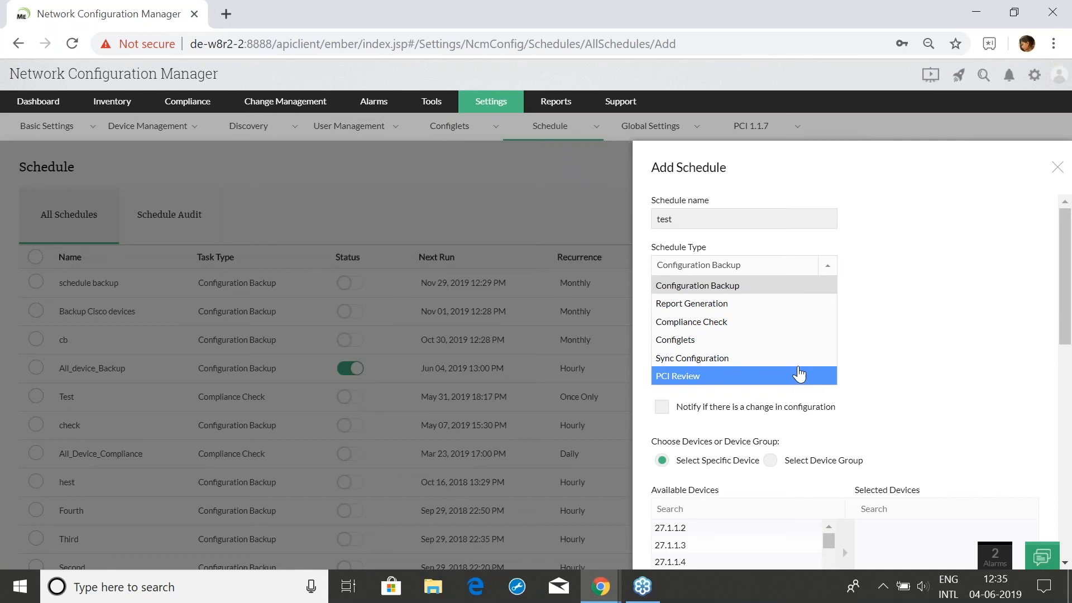
click(905, 313)
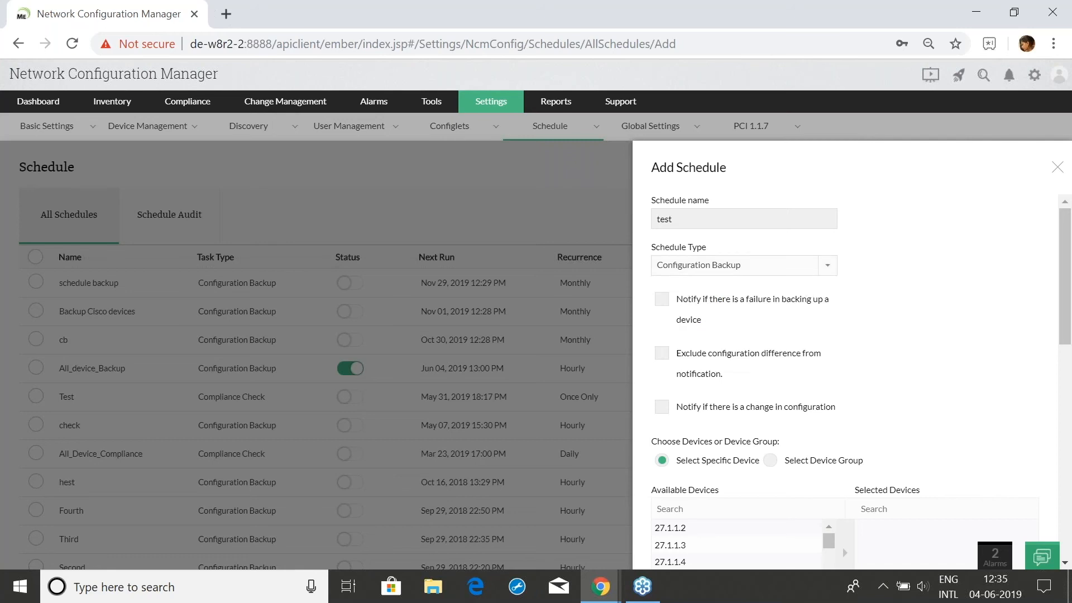
click(735, 266)
click(736, 265)
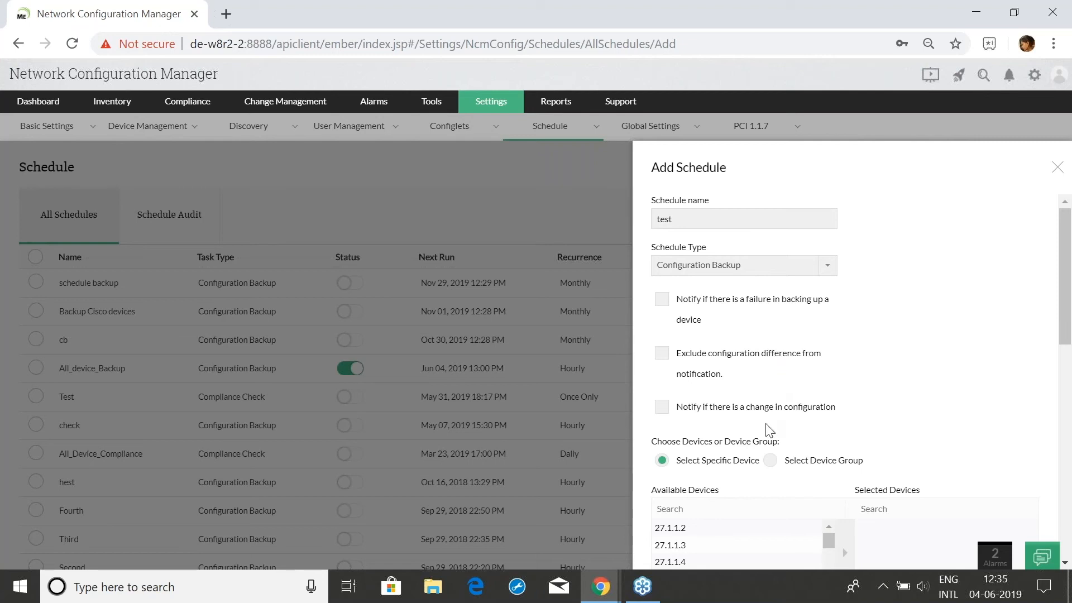
Move devices 27.1.1.5, 27.1.1.8, 27.1.1.15 and 27.1.1.19 into Selected Devices
scroll(769, 427, down, 1)
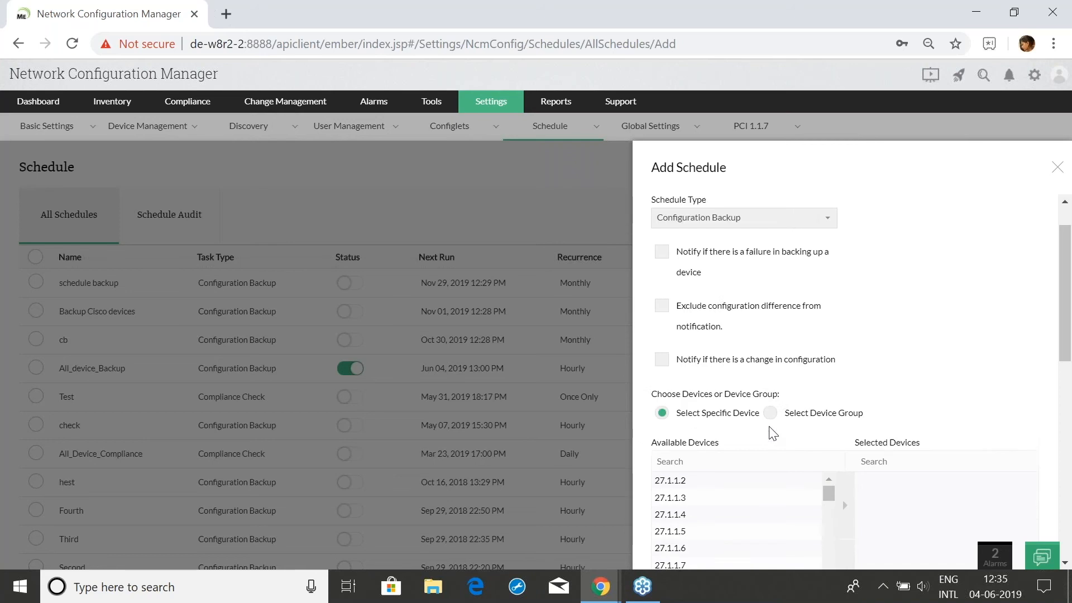
click(760, 501)
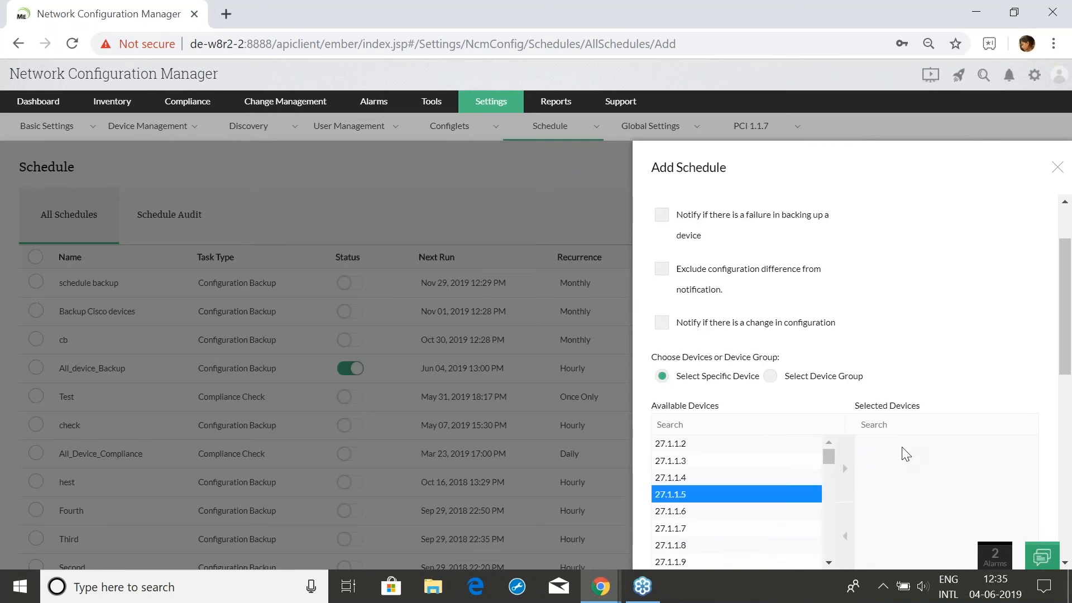
click(845, 469)
scroll(770, 471, down, 2)
click(736, 447)
click(845, 469)
scroll(768, 497, down, 2)
click(736, 462)
click(845, 477)
click(743, 510)
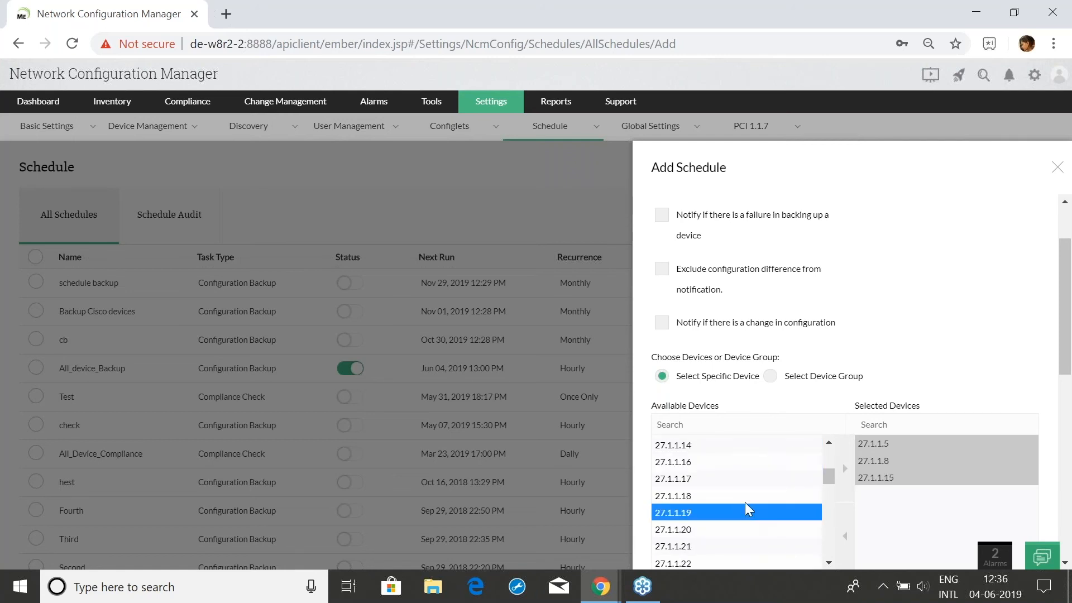
click(845, 469)
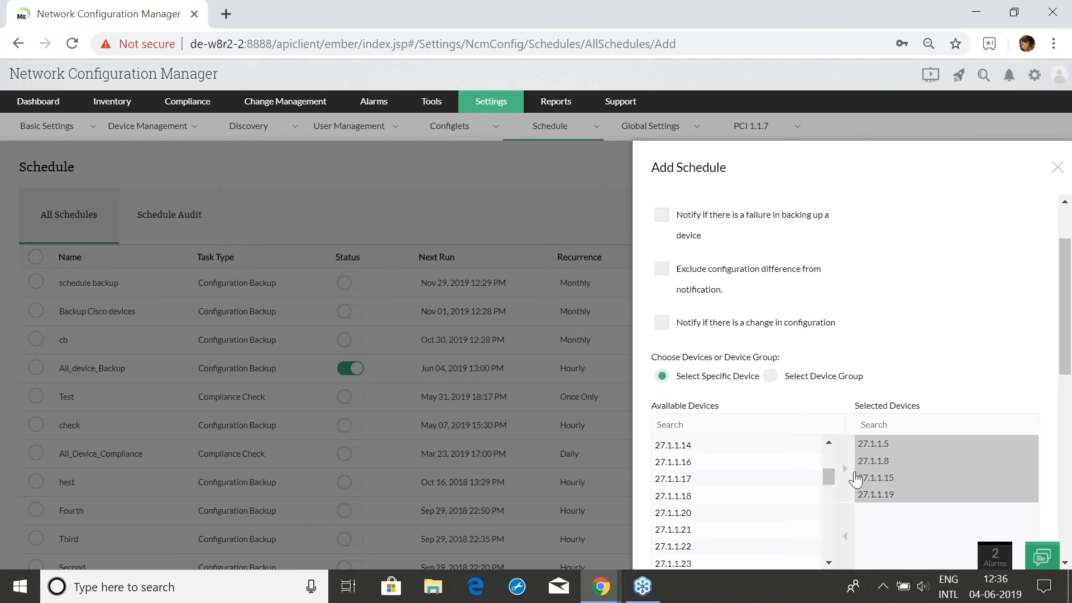
scroll(857, 477, down, 2)
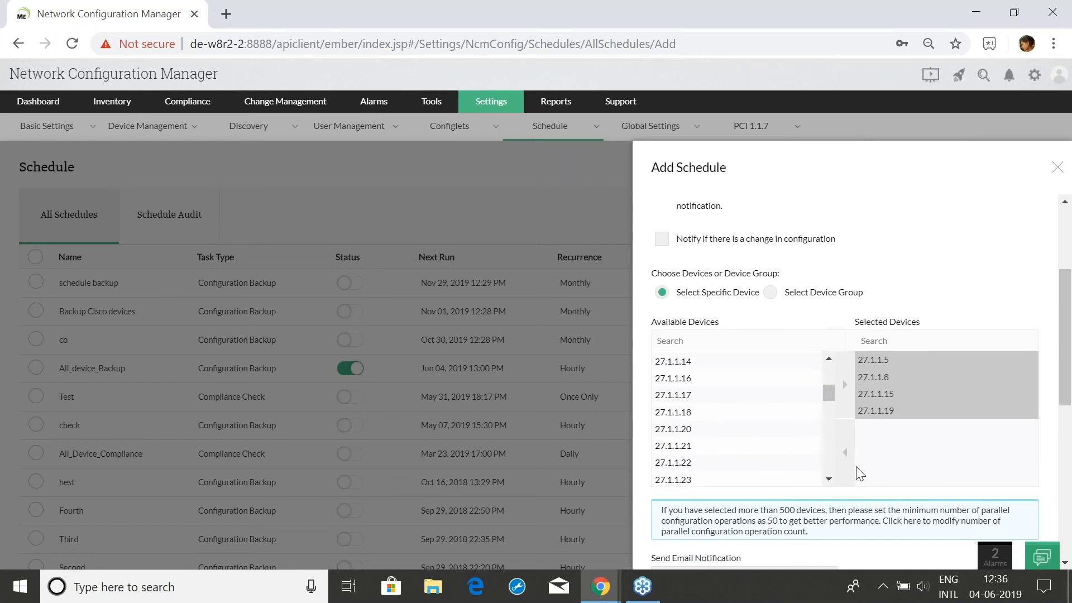
scroll(859, 474, down, 2)
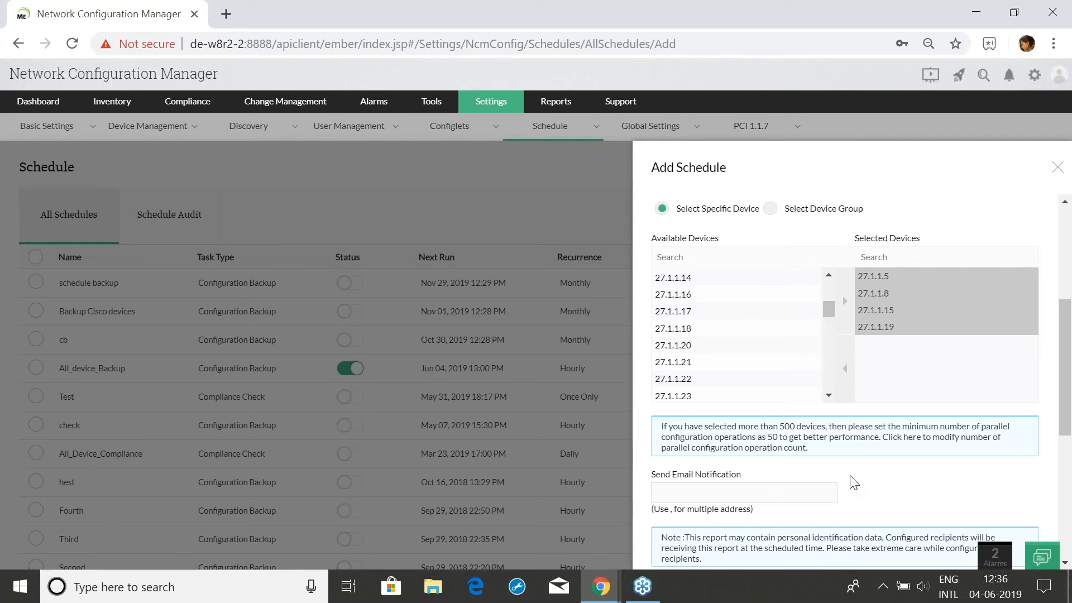
scroll(860, 486, down, 2)
scroll(867, 489, down, 3)
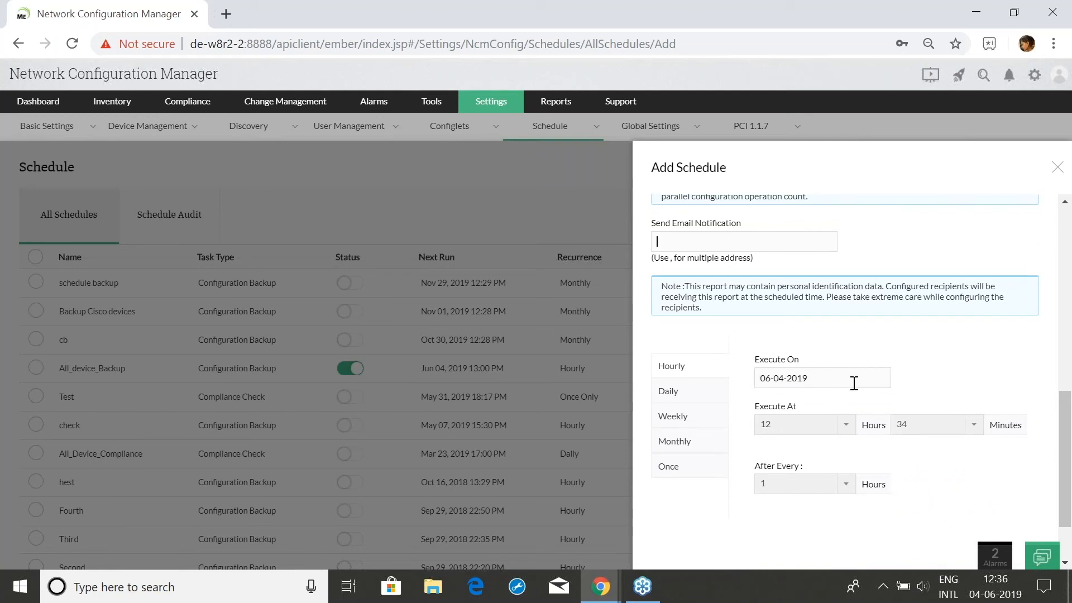
Discard the unsaved schedule form and return to the presentation's Schedules slide
click(1057, 168)
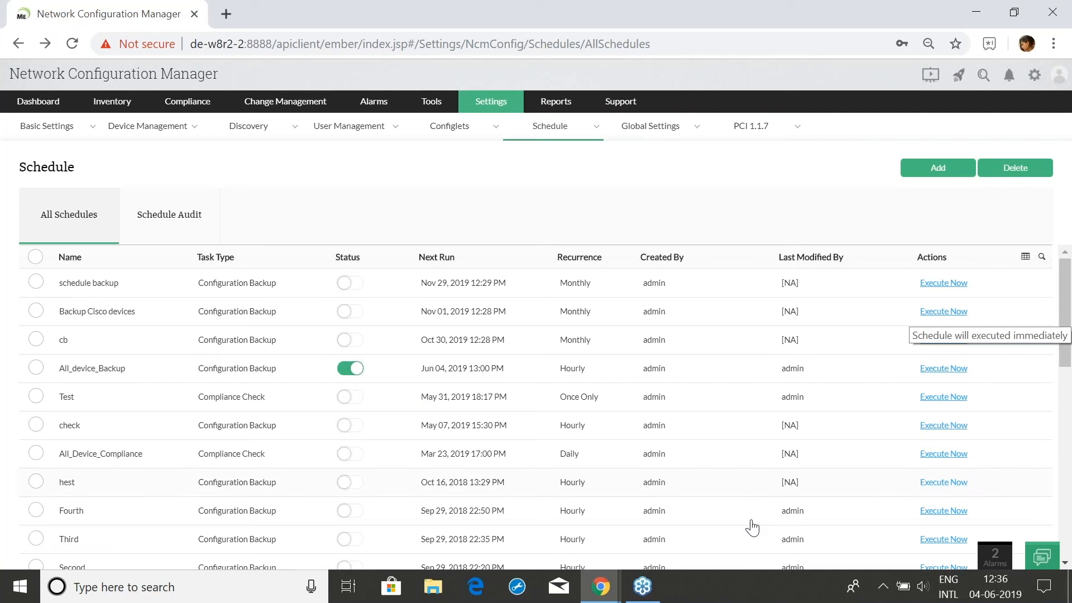
mouse_move(600, 586)
click(474, 541)
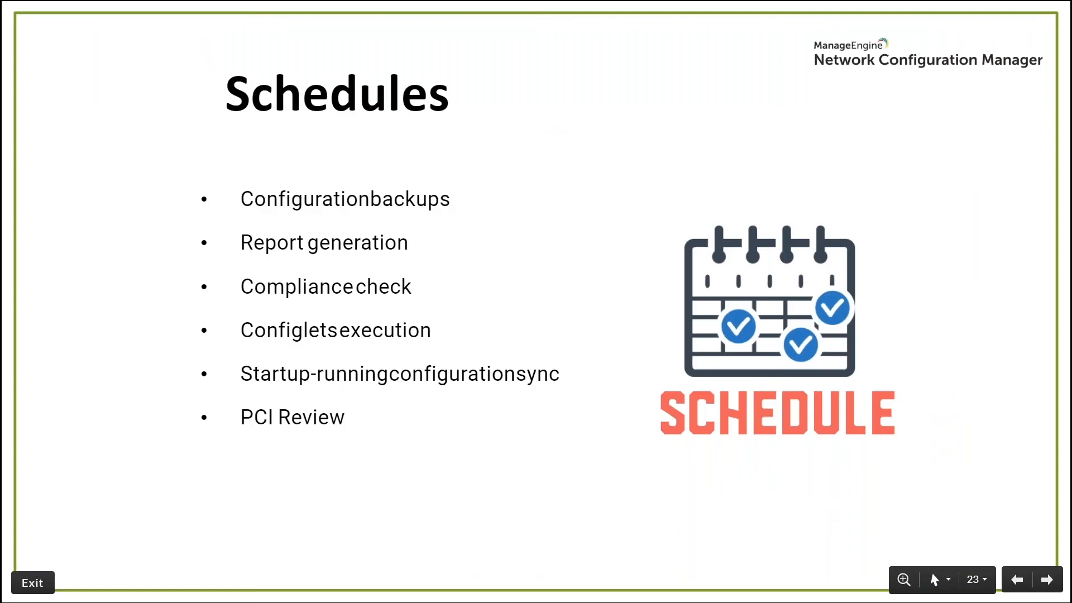
Advance to the Configuration search slide, then switch back to the console
key(Right)
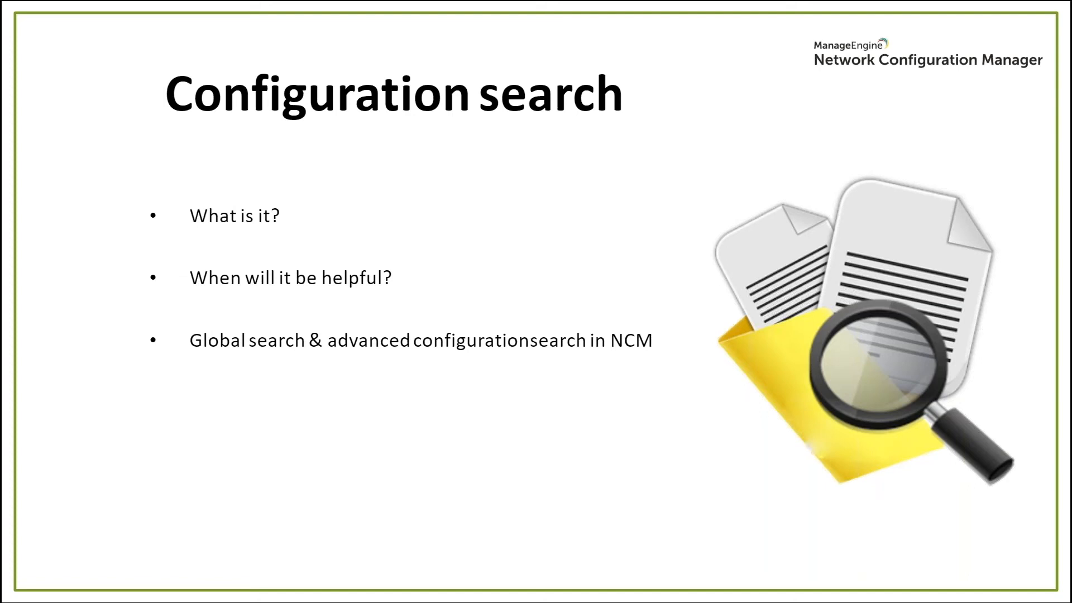
key(alt+Tab)
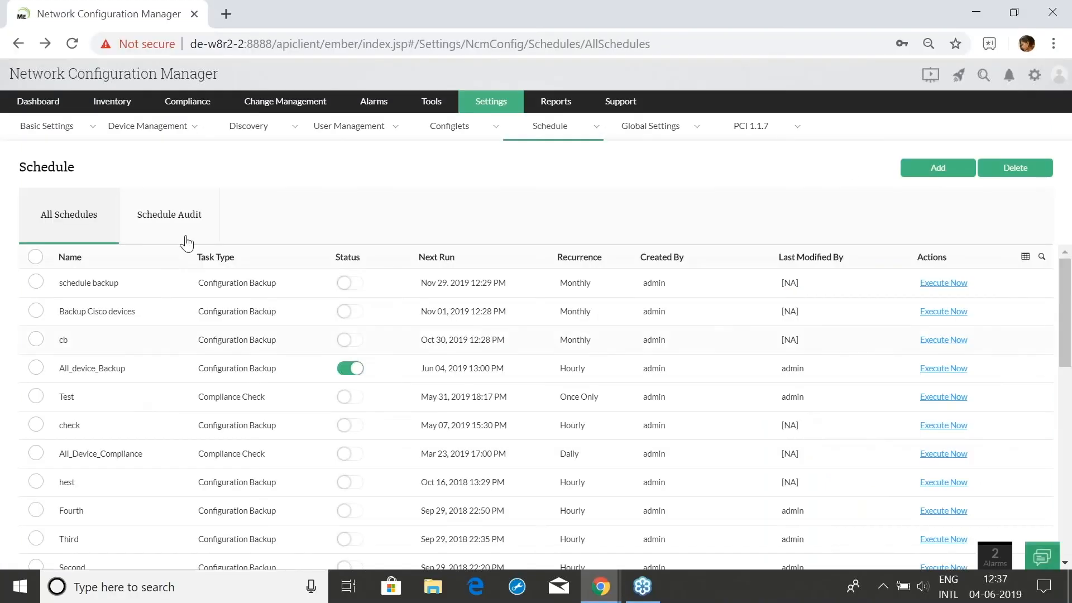
Search configurations for 'public' and open 192.168.50.131's Startup version 64 matches
click(125, 109)
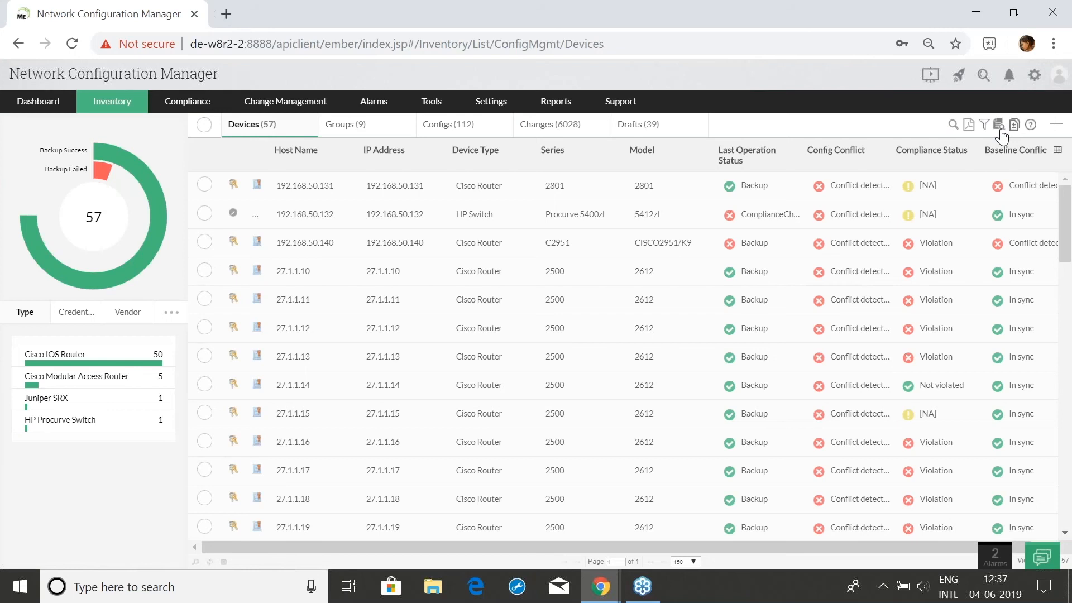
click(1000, 129)
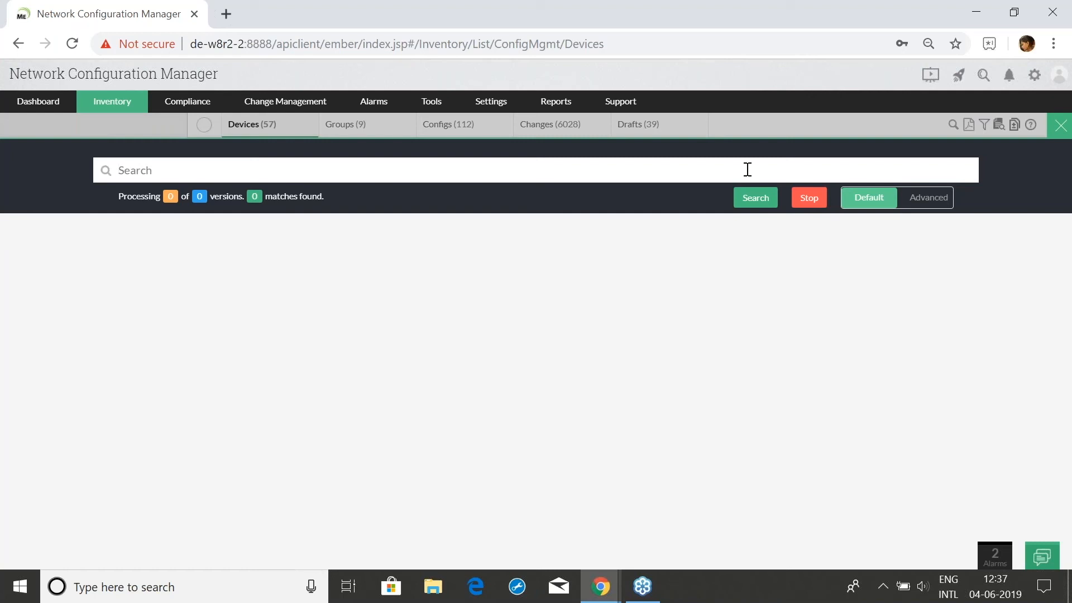
text(public)
click(752, 211)
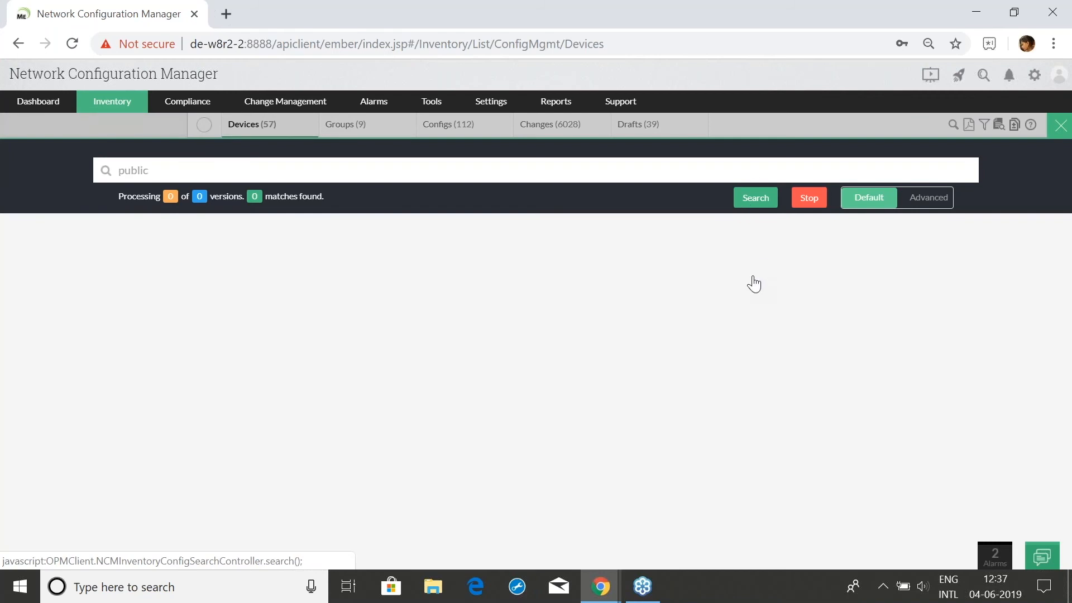
click(754, 200)
scroll(486, 304, down, 5)
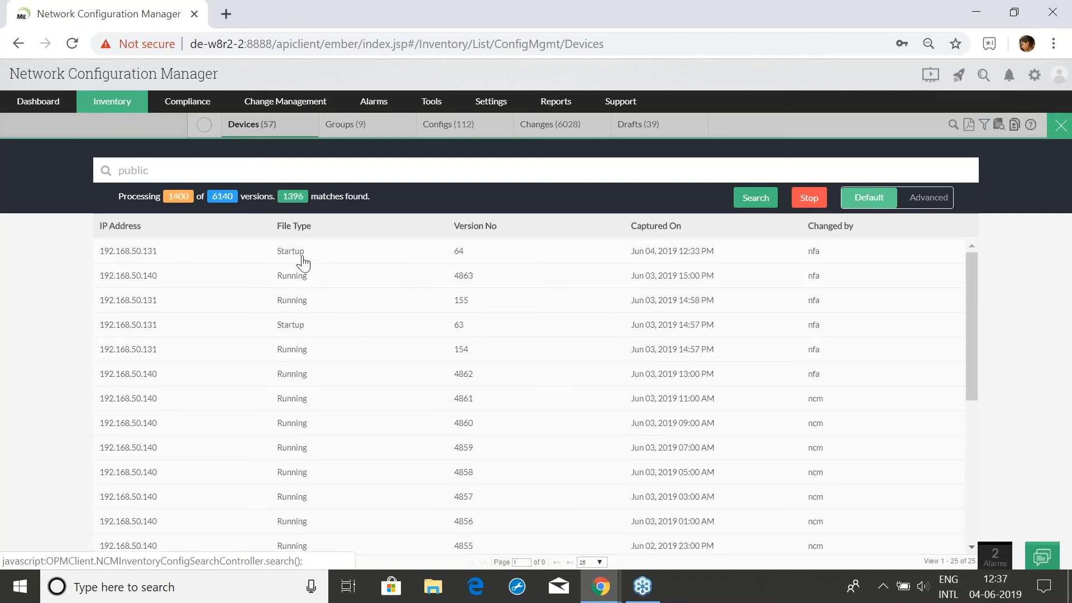
click(301, 258)
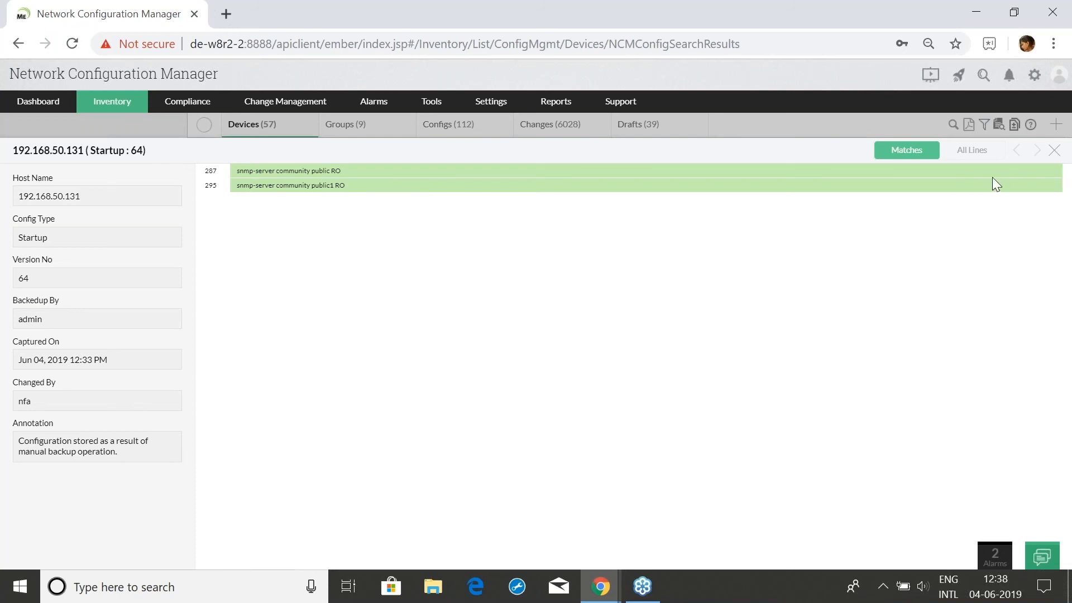
Look over the 192.168.50.131 startup matches, close them, and switch to advanced search
drag(8, 155, 103, 158)
click(598, 236)
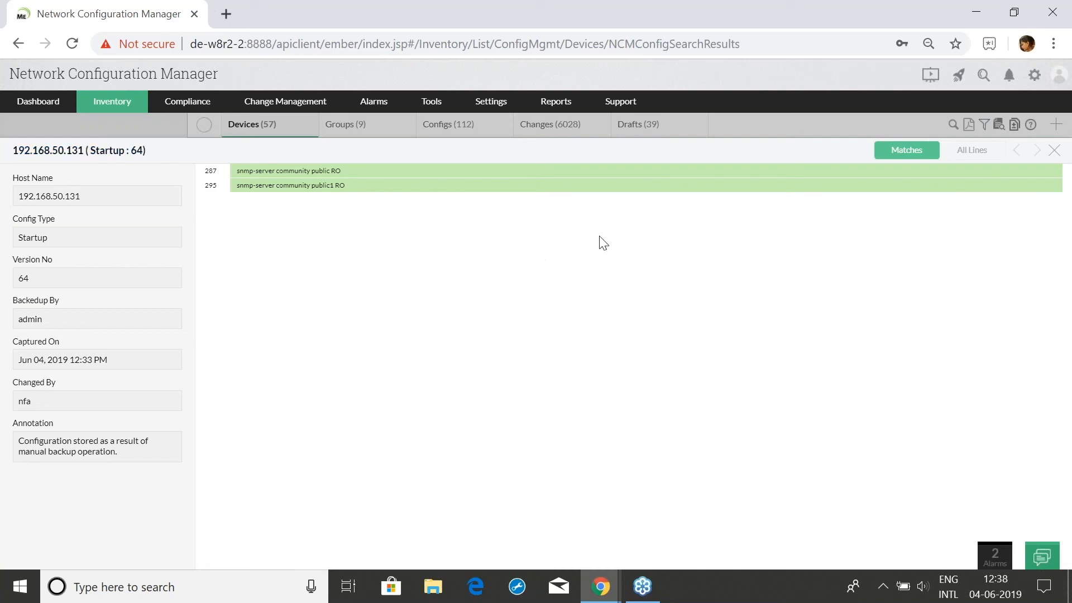
click(1055, 150)
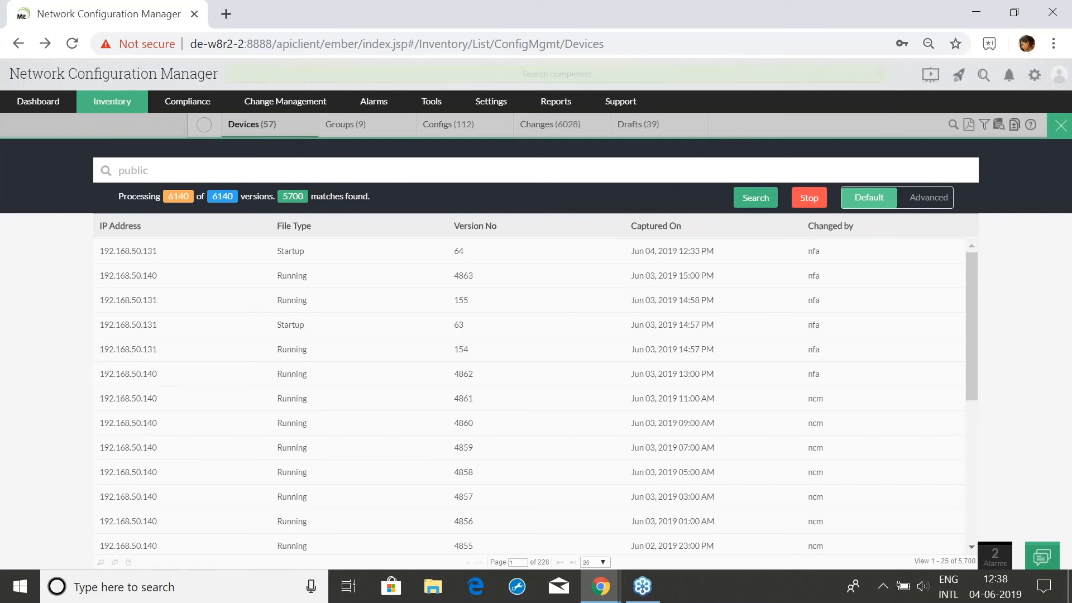
click(918, 198)
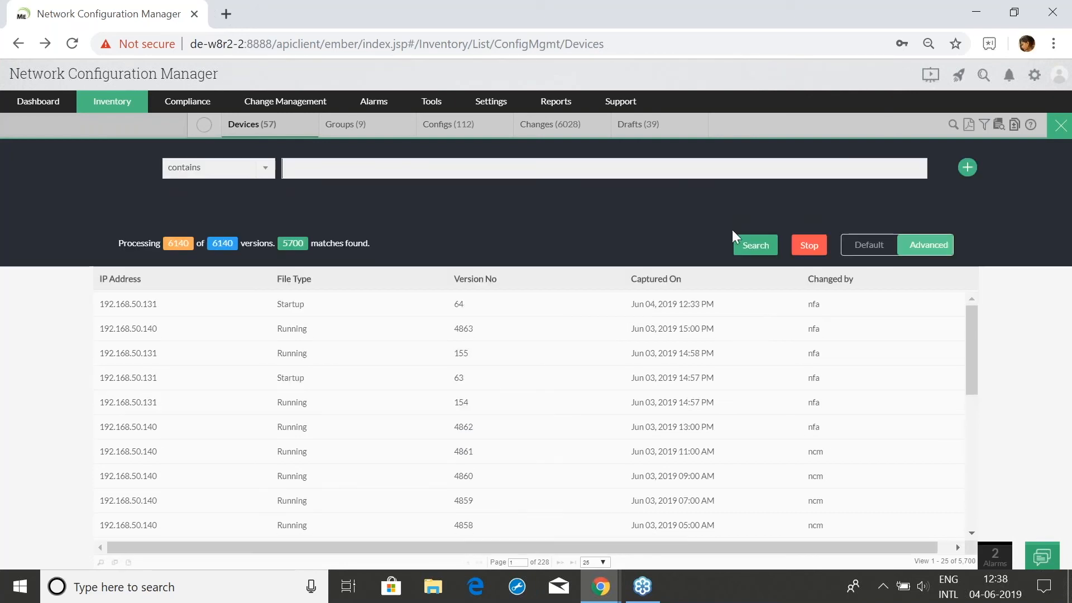
Run an advanced search for configs that contain 'public' and contain 'interface'
click(267, 172)
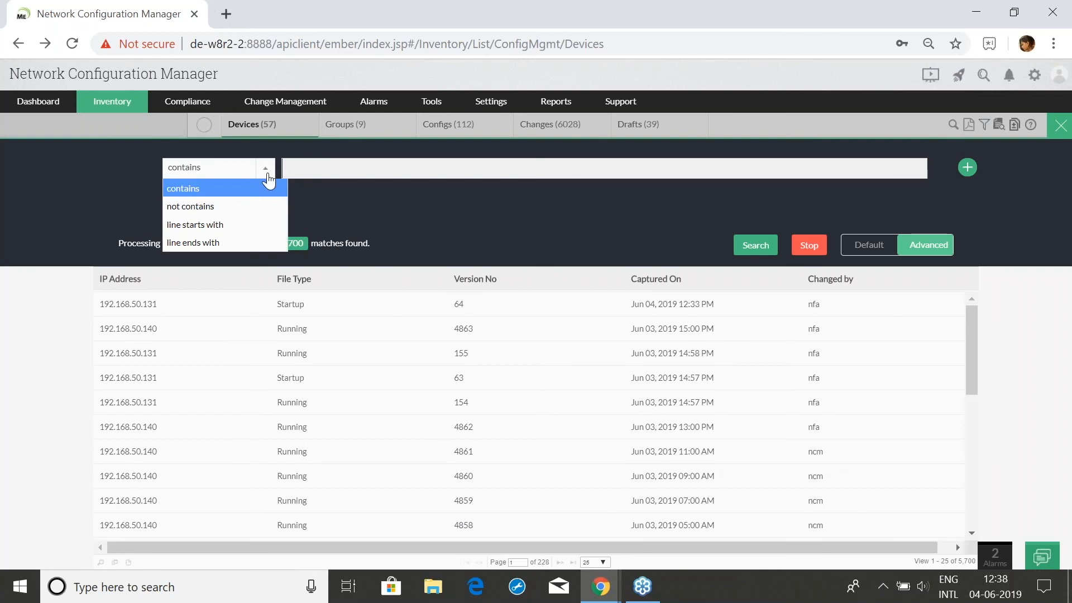
click(254, 208)
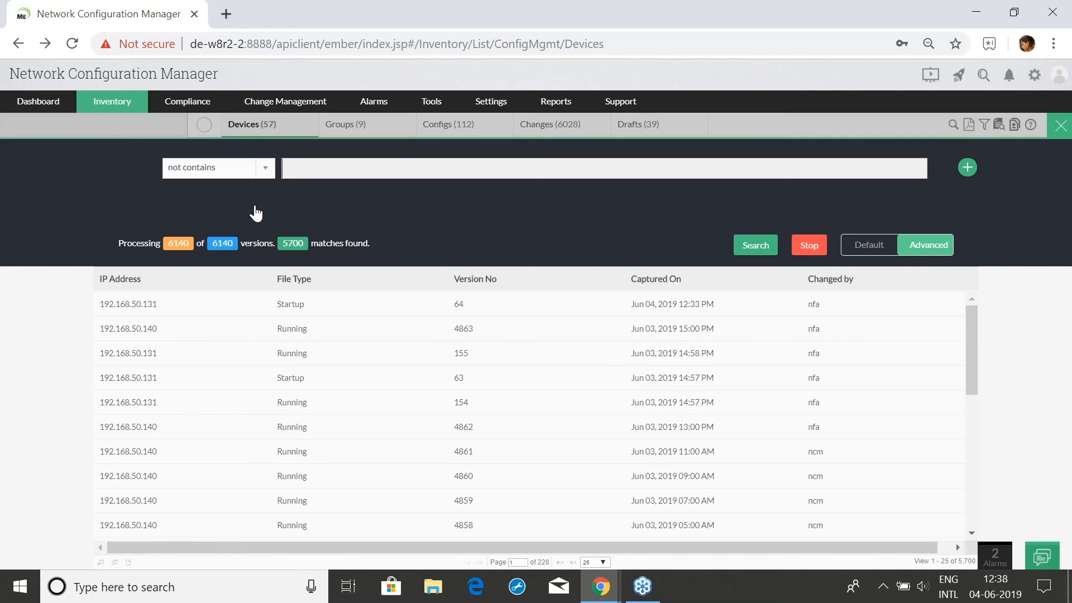
click(248, 170)
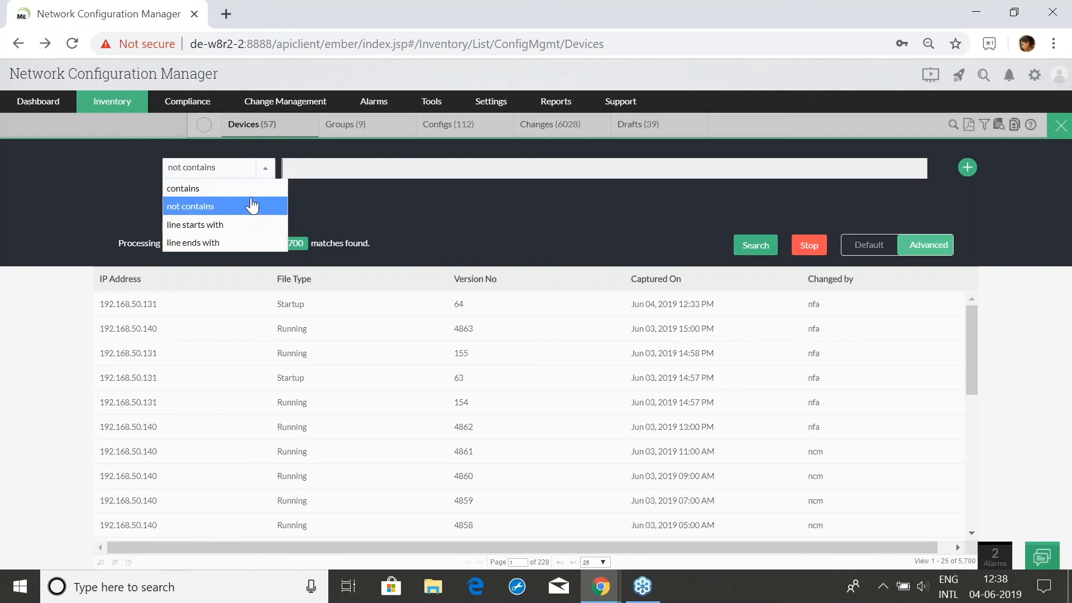
click(252, 197)
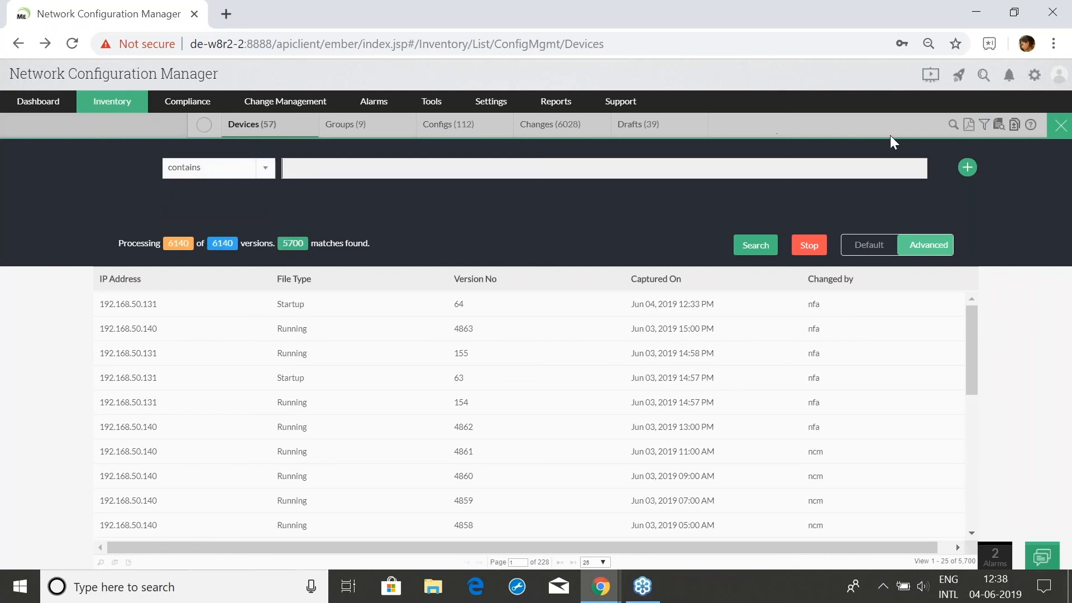
click(791, 168)
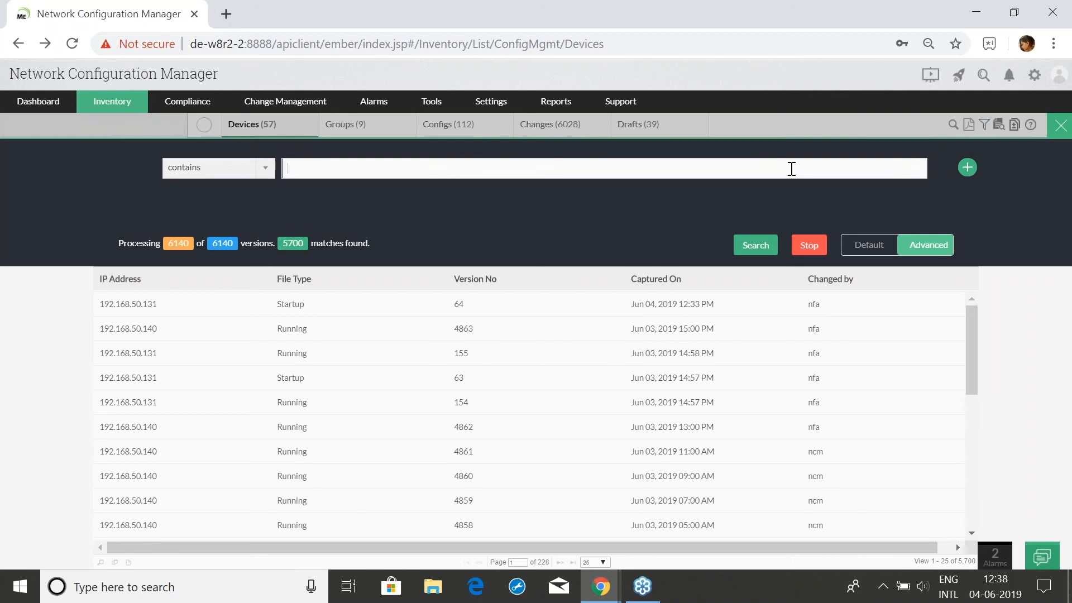
text(public)
click(968, 168)
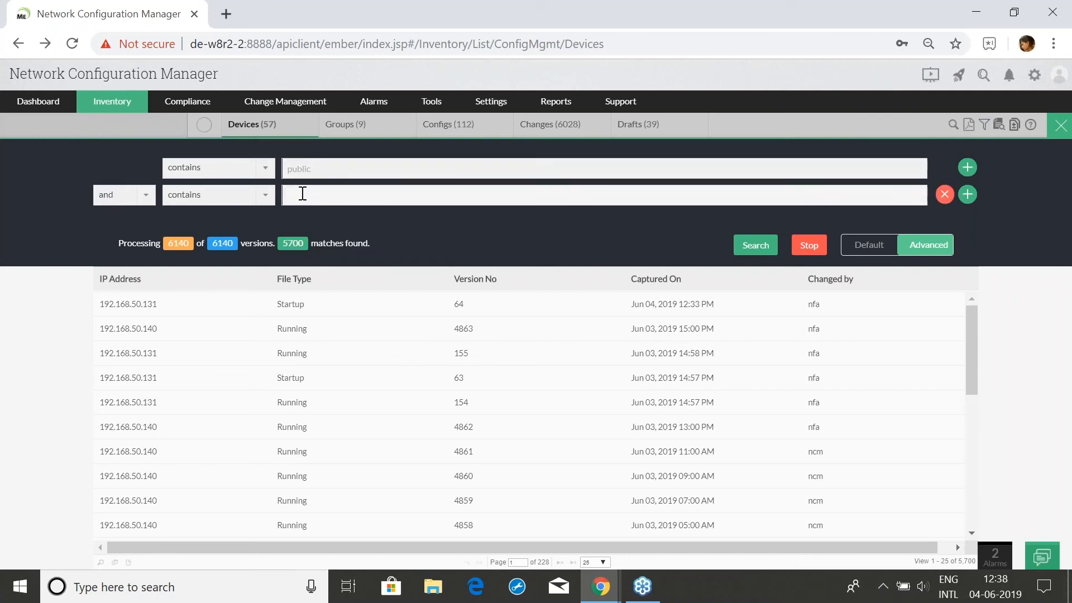
click(150, 200)
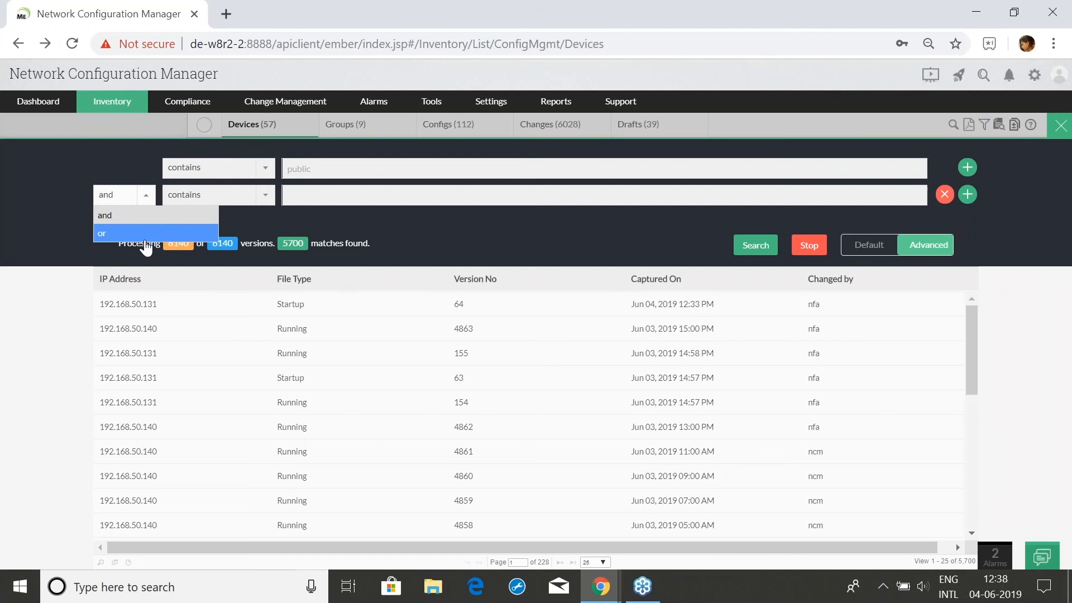
click(341, 195)
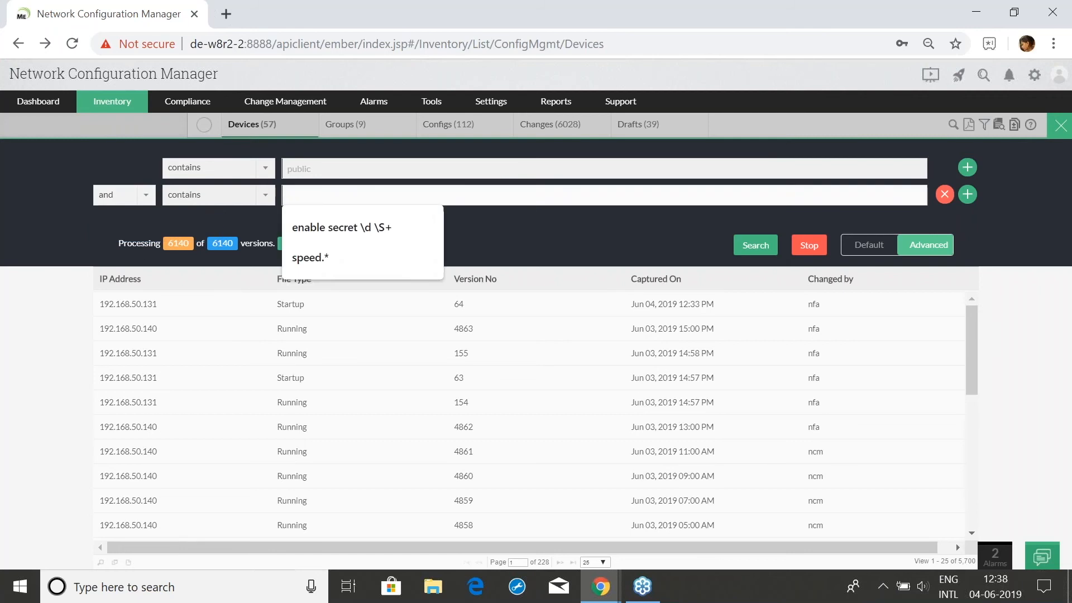
text(interface)
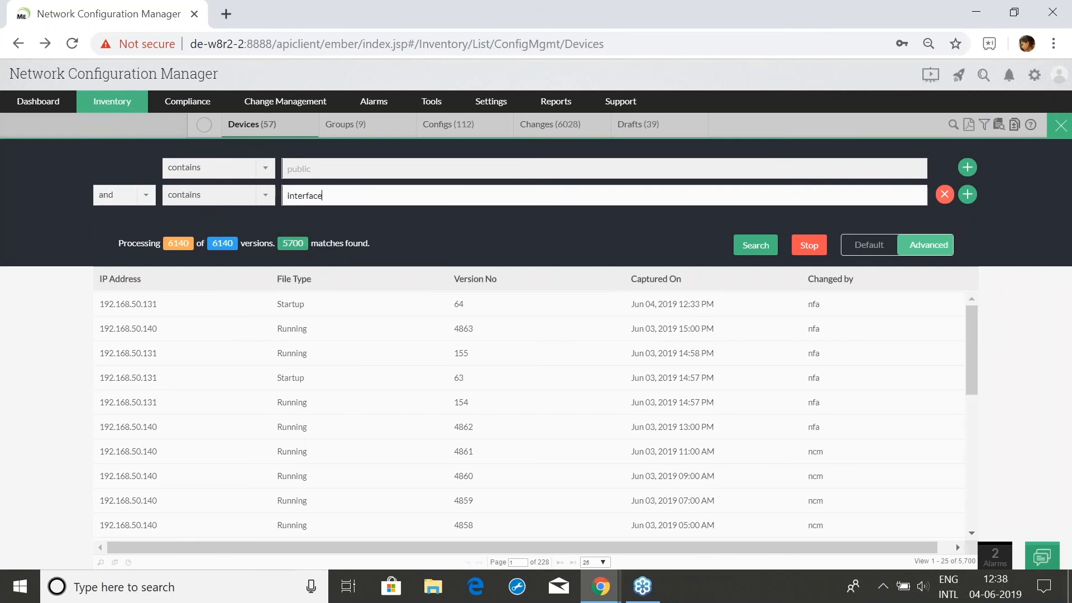
click(756, 251)
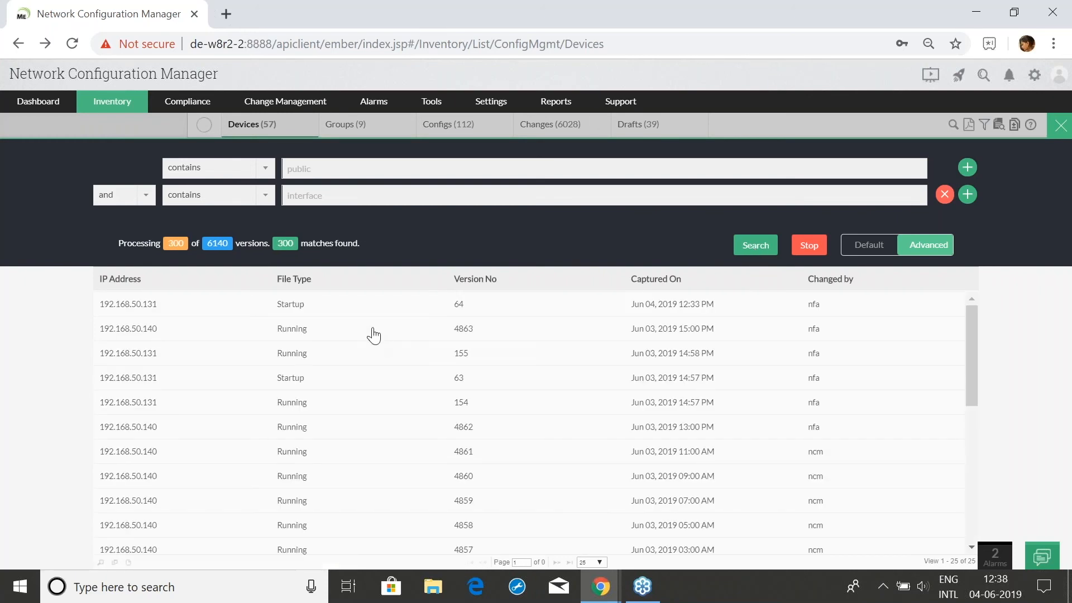
Inspect the 192.168.50.131 startup config and 192.168.50.140 running config search results
scroll(335, 328, down, 3)
scroll(319, 315, up, 3)
click(320, 315)
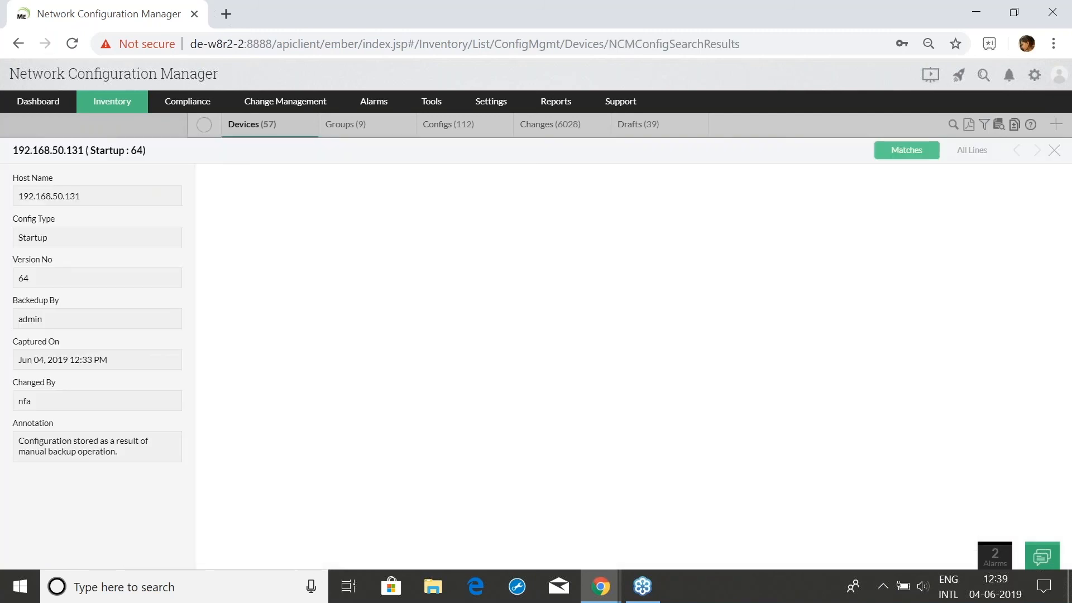
click(1054, 150)
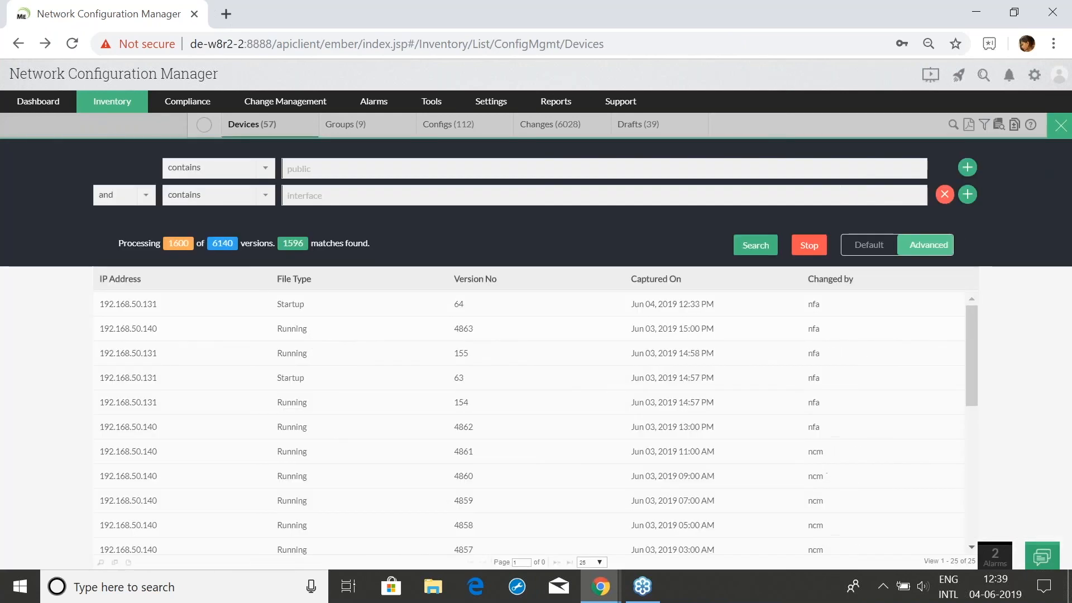
click(451, 327)
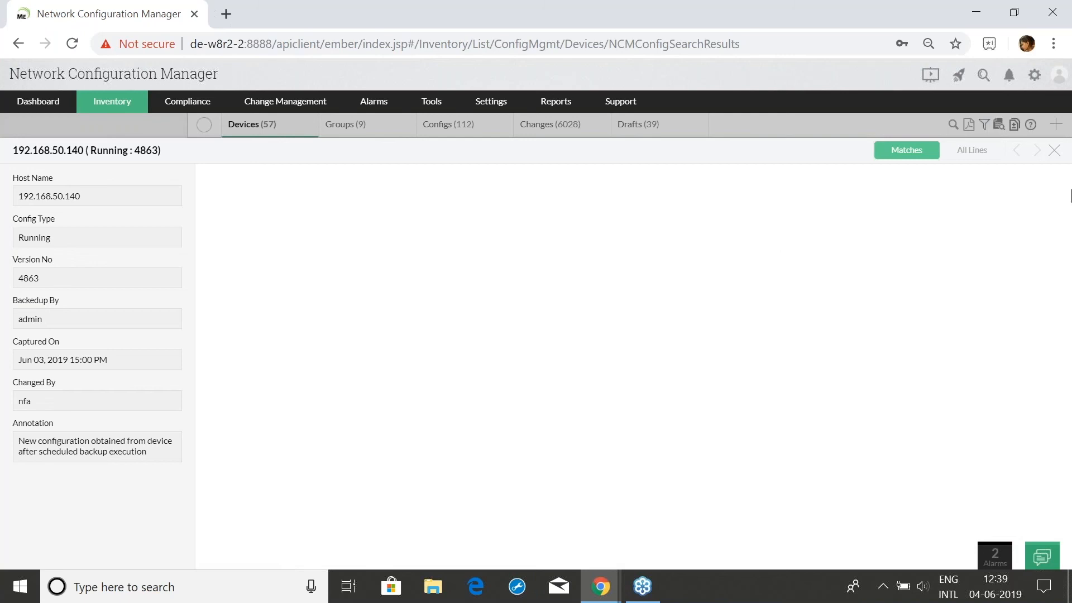
click(1055, 152)
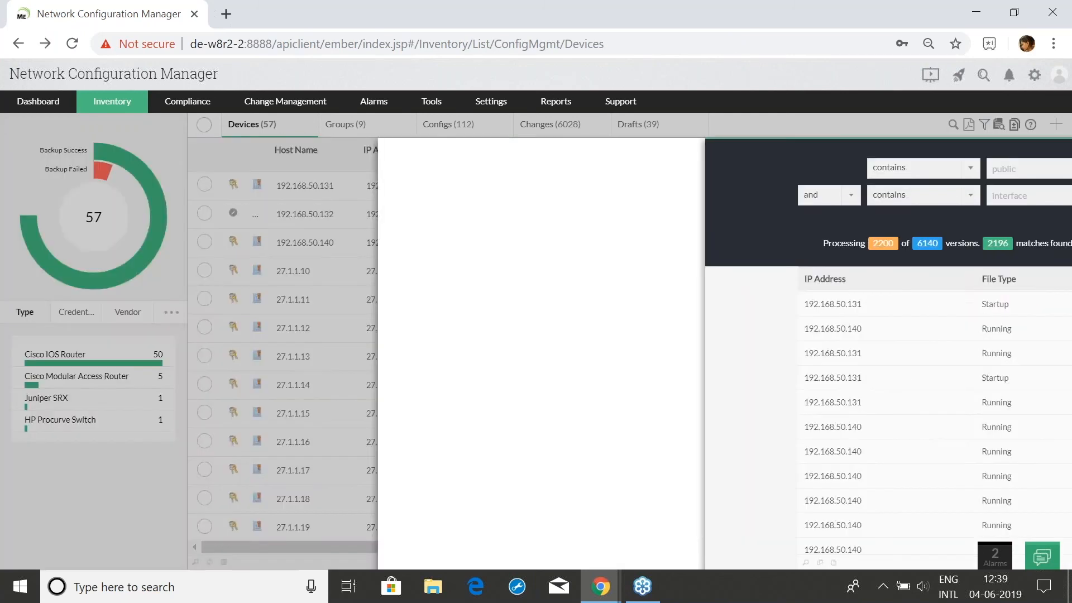
Return to the training slideshow and advance to the Exclude criteria slide
scroll(517, 450, down, 2)
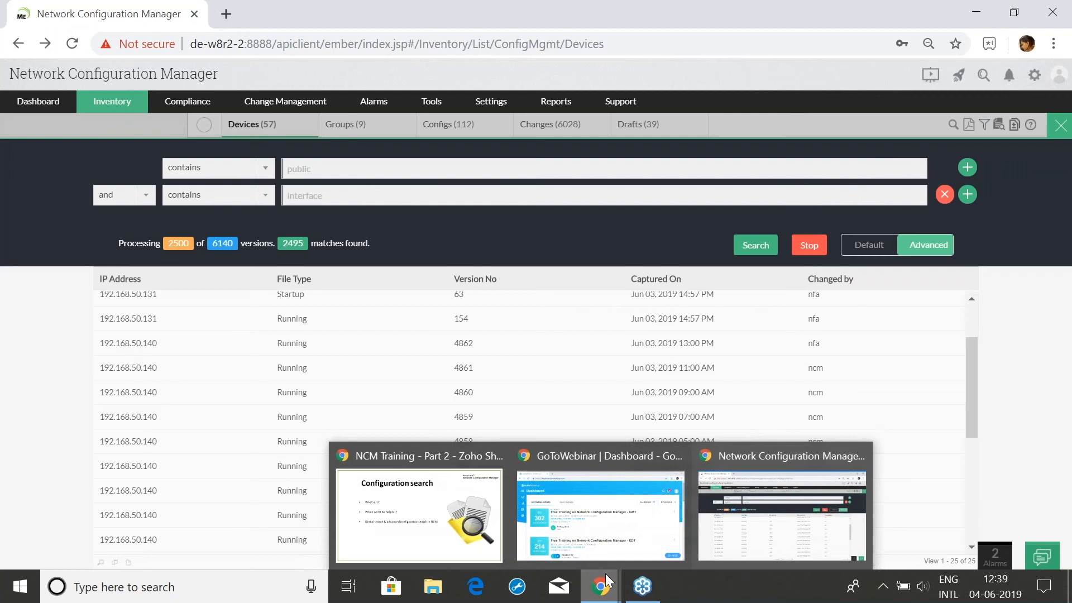
click(418, 466)
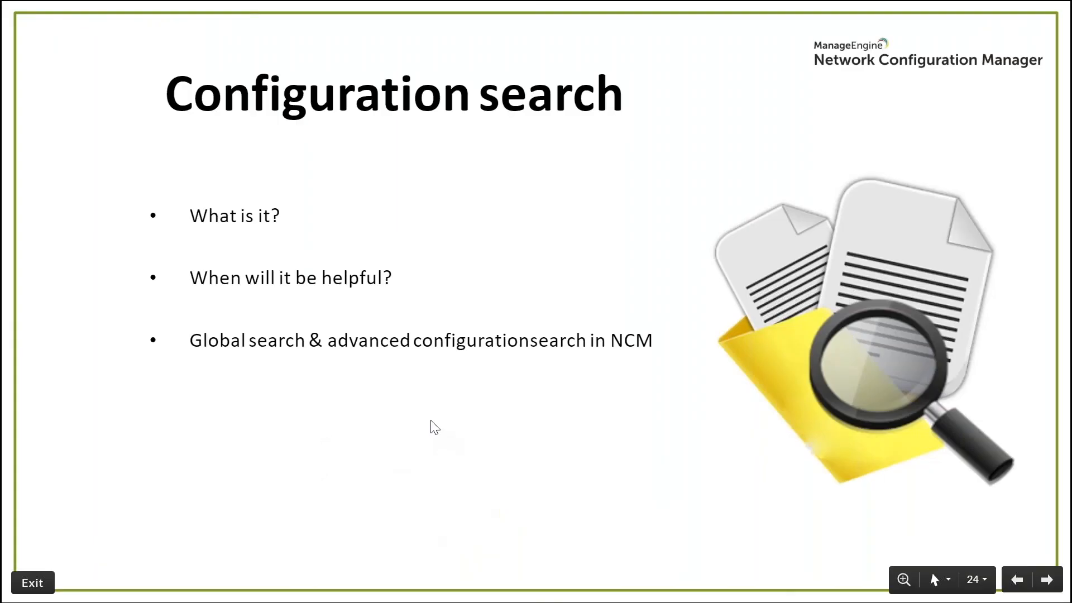
key(Right)
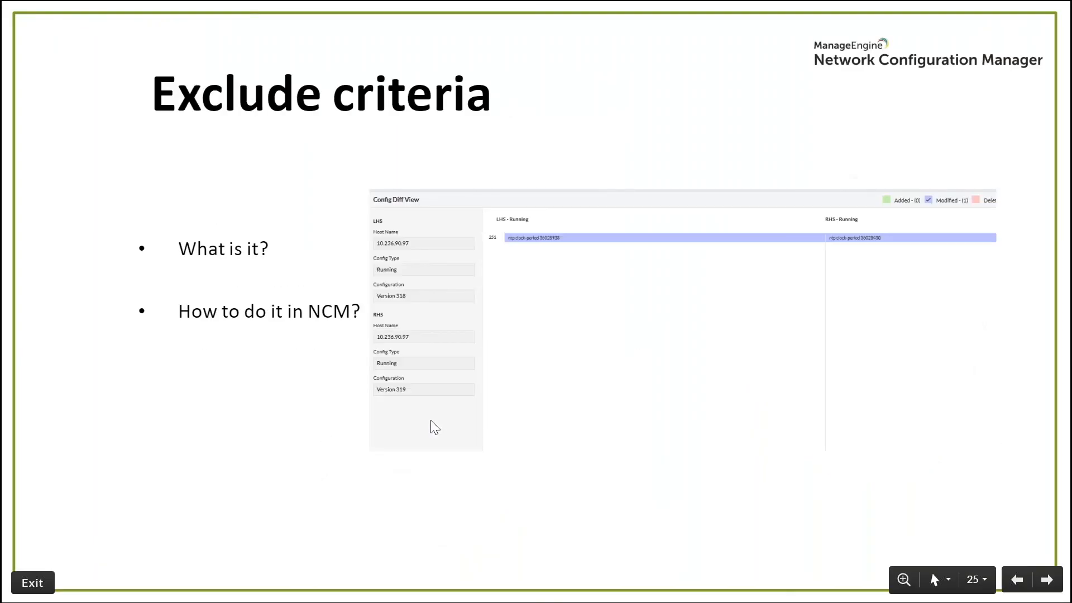
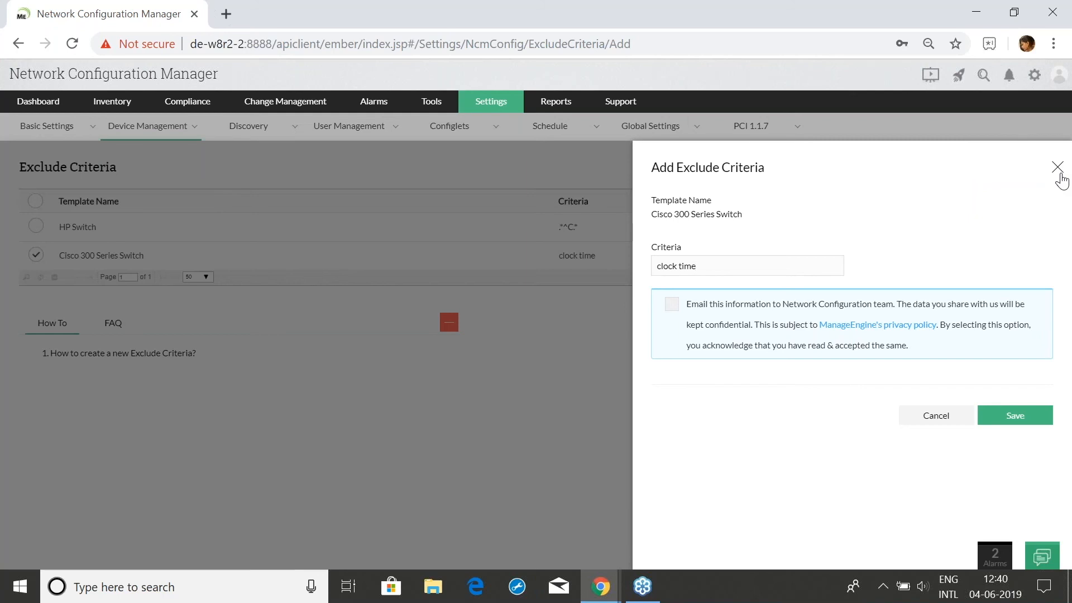
Close the Add Exclude Criteria panel once the Cisco 300 Series 'clock time' rule is saved
click(1058, 169)
Advance the NCM Training slideshow to slide 26, Alarms, then return to Network Configuration Manager
mouse_move(601, 587)
click(450, 539)
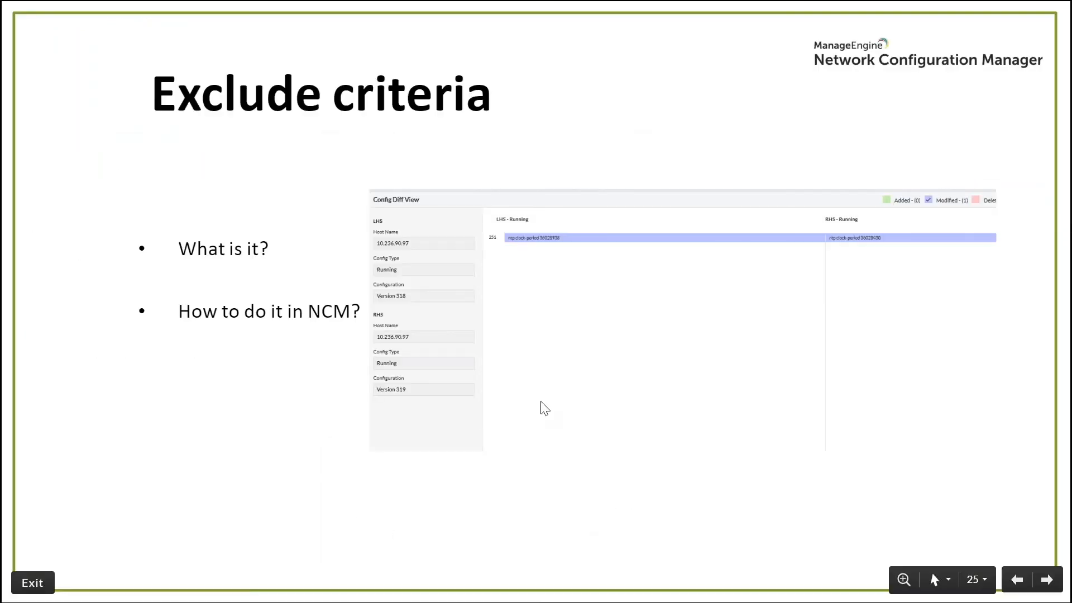
click(541, 401)
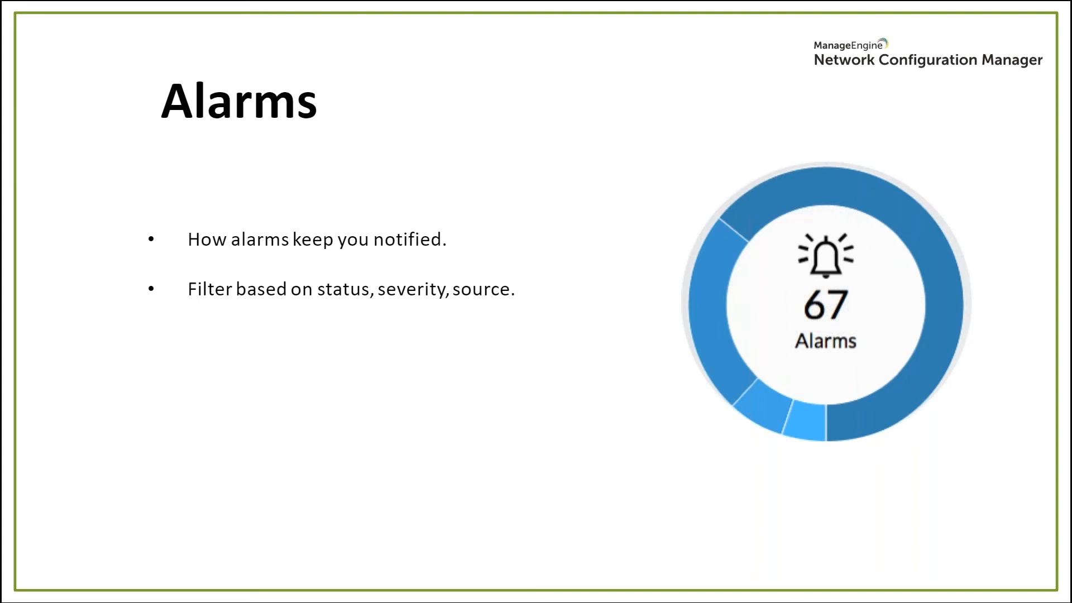
key(alt+Tab)
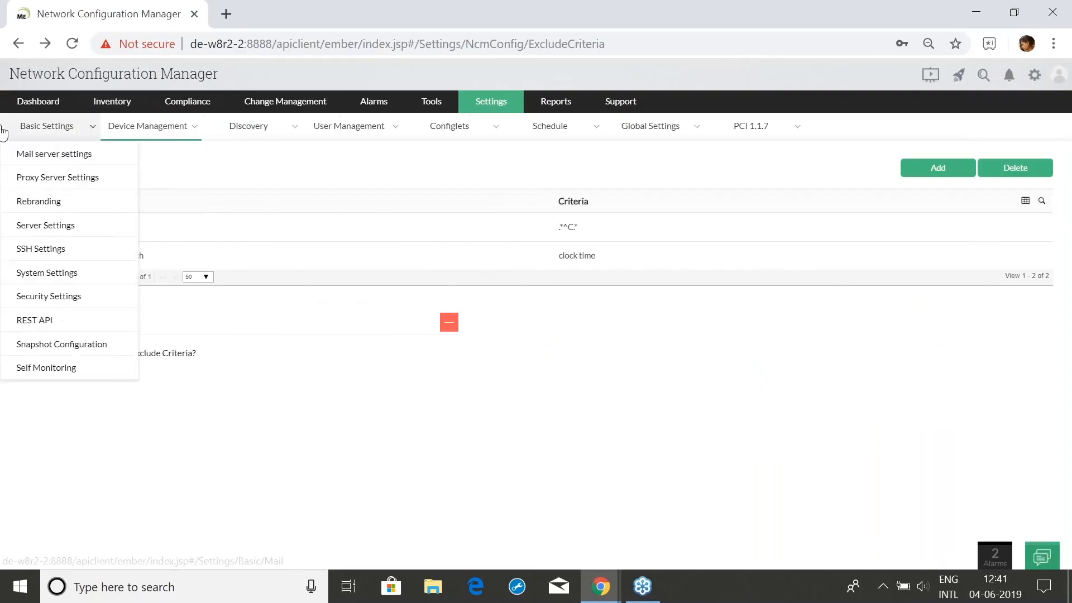
Glance at the device inventory, then review the 204 active alarms and their sort options
click(111, 106)
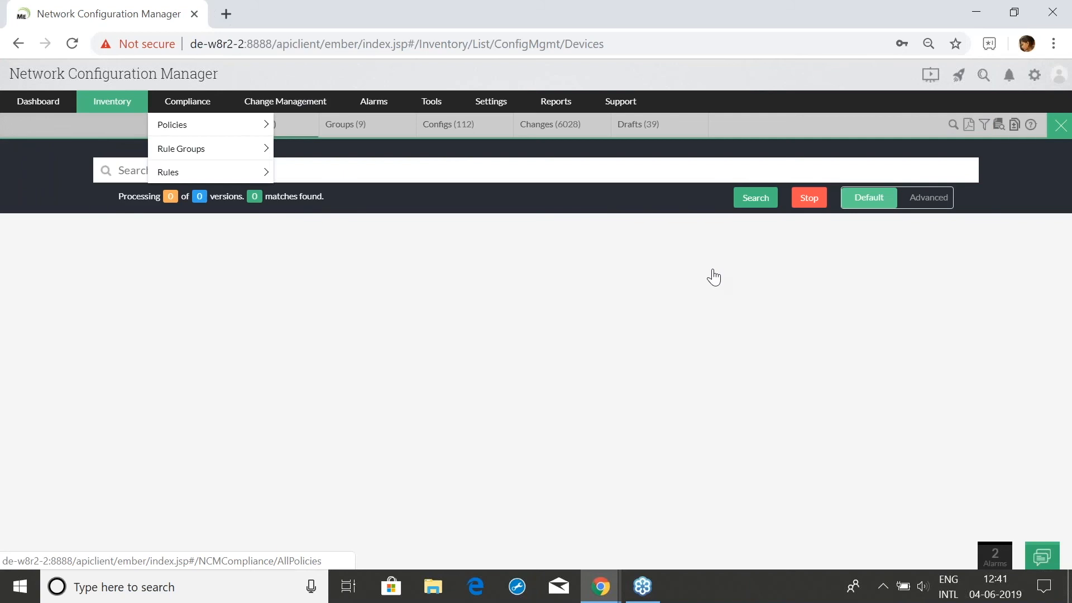
click(1060, 126)
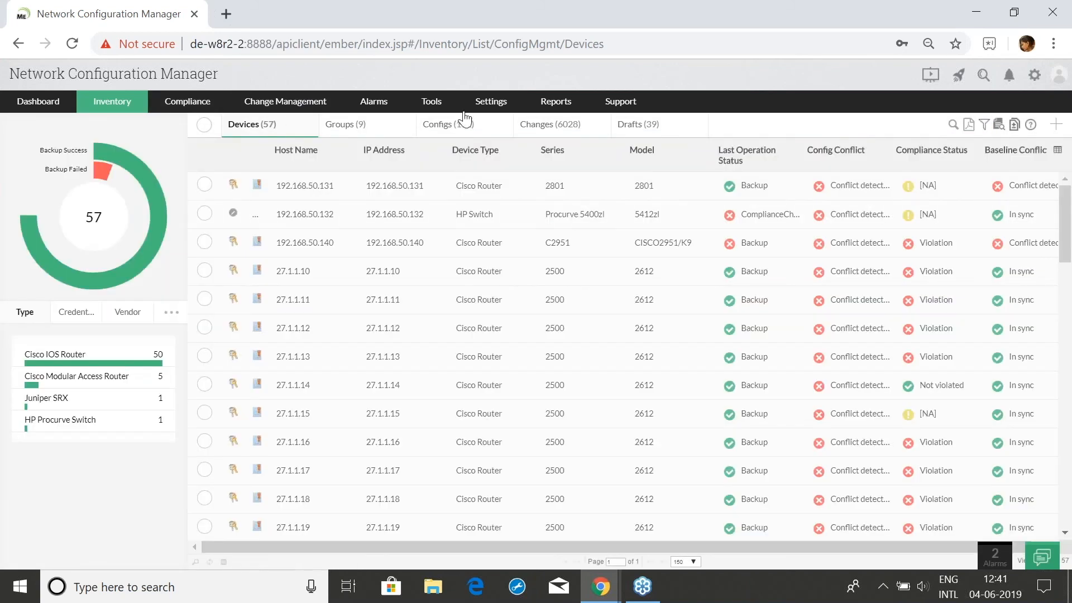
click(384, 106)
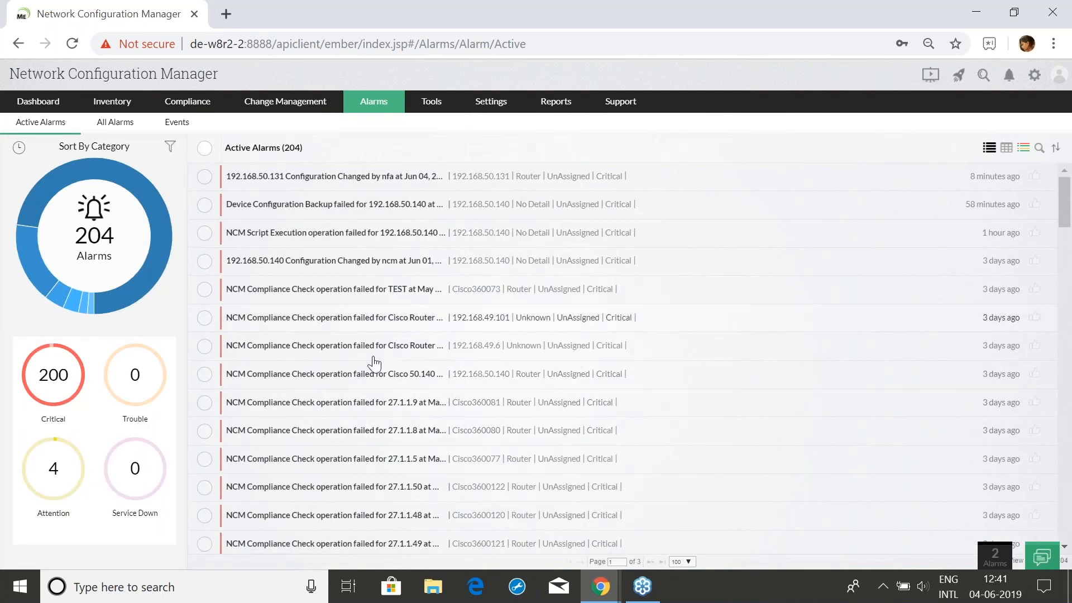
scroll(378, 431, down, 1)
scroll(376, 433, down, 4)
scroll(375, 433, up, 5)
scroll(368, 277, down, 4)
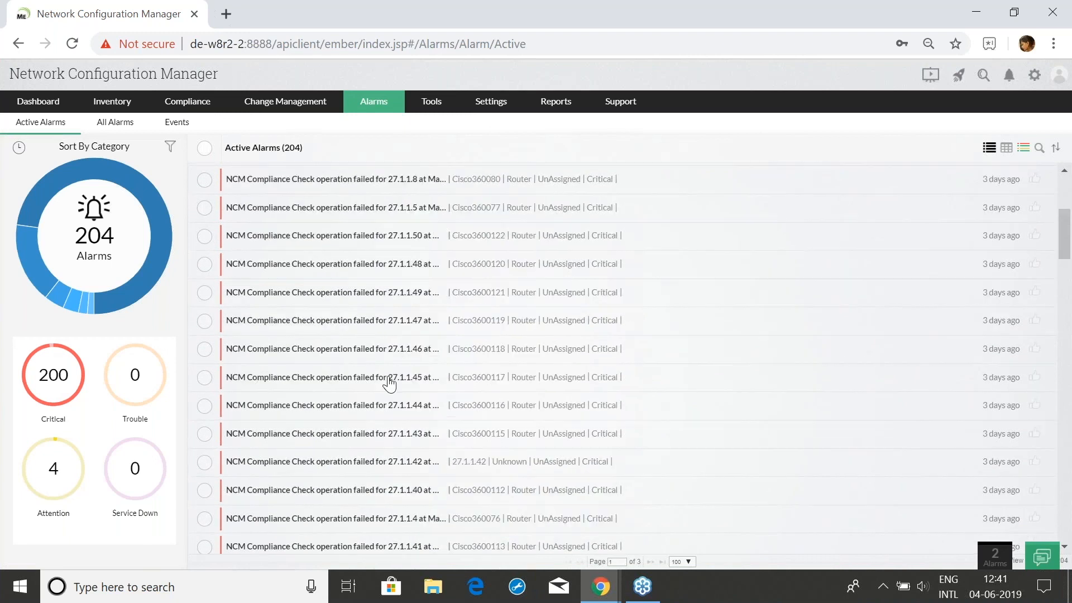
click(170, 147)
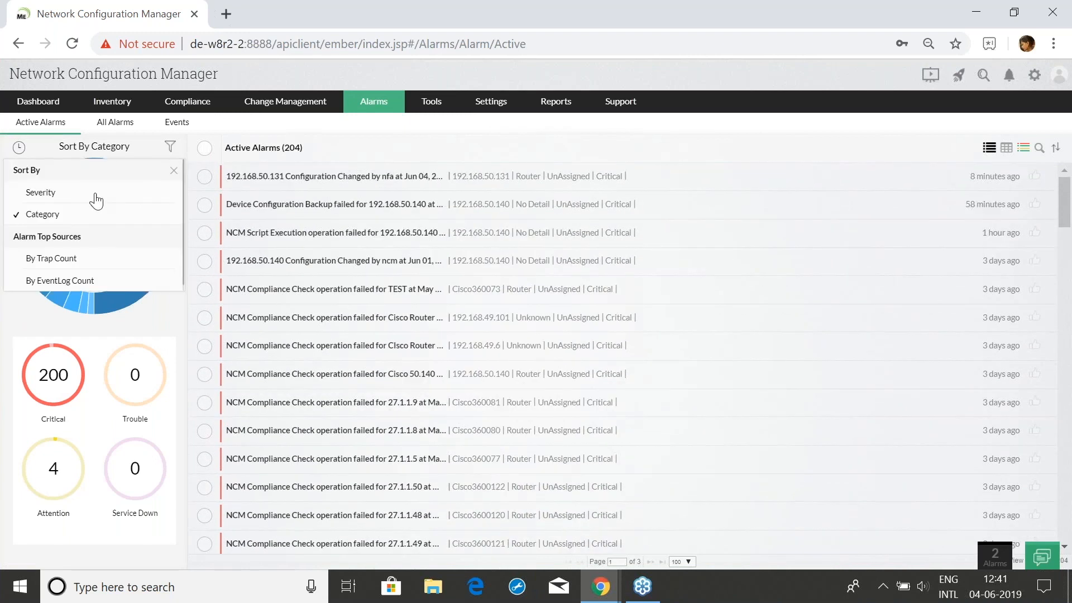
click(151, 329)
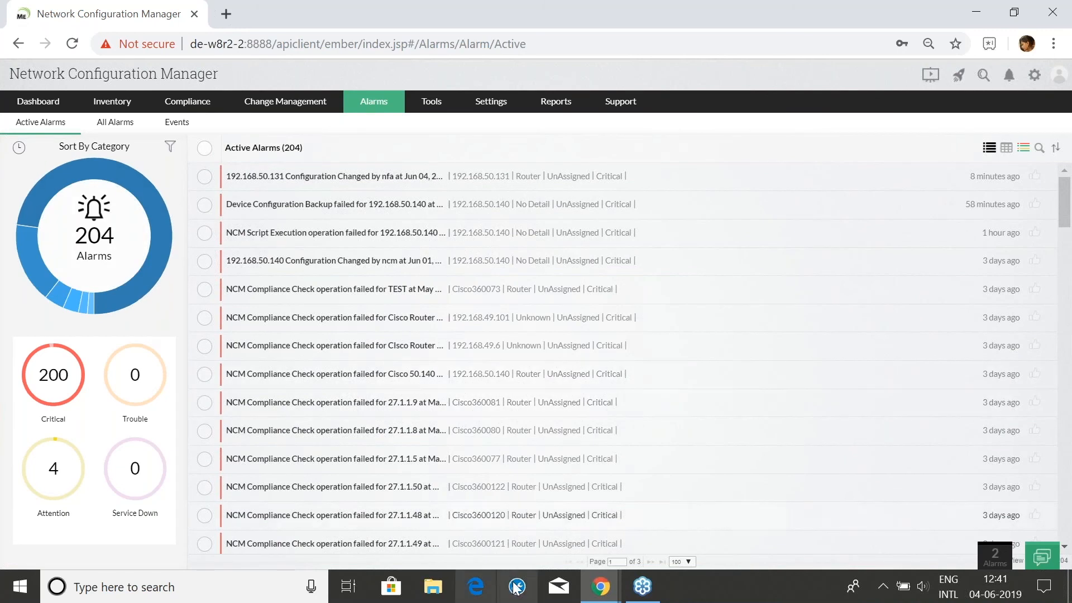
mouse_move(617, 596)
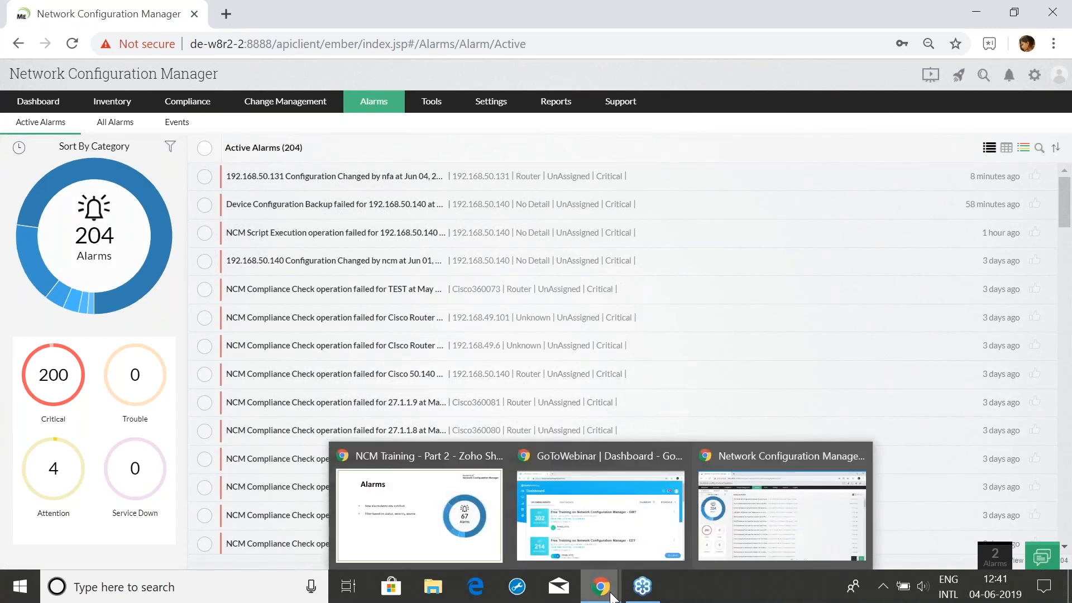
Advance the slideshow to slide 27, Show commands, and switch back to NCM
click(455, 539)
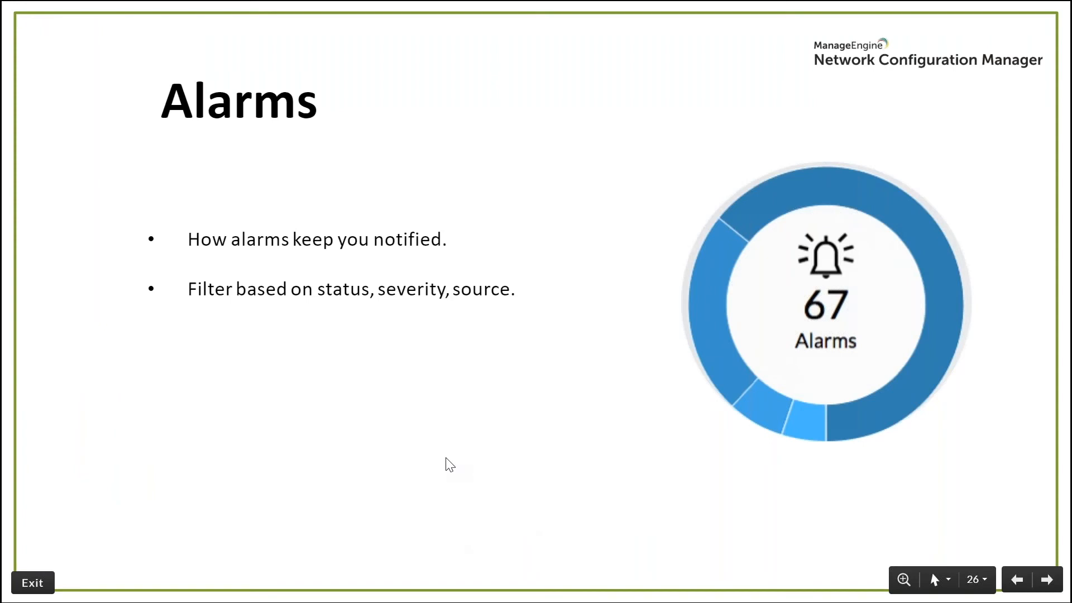
key(Right)
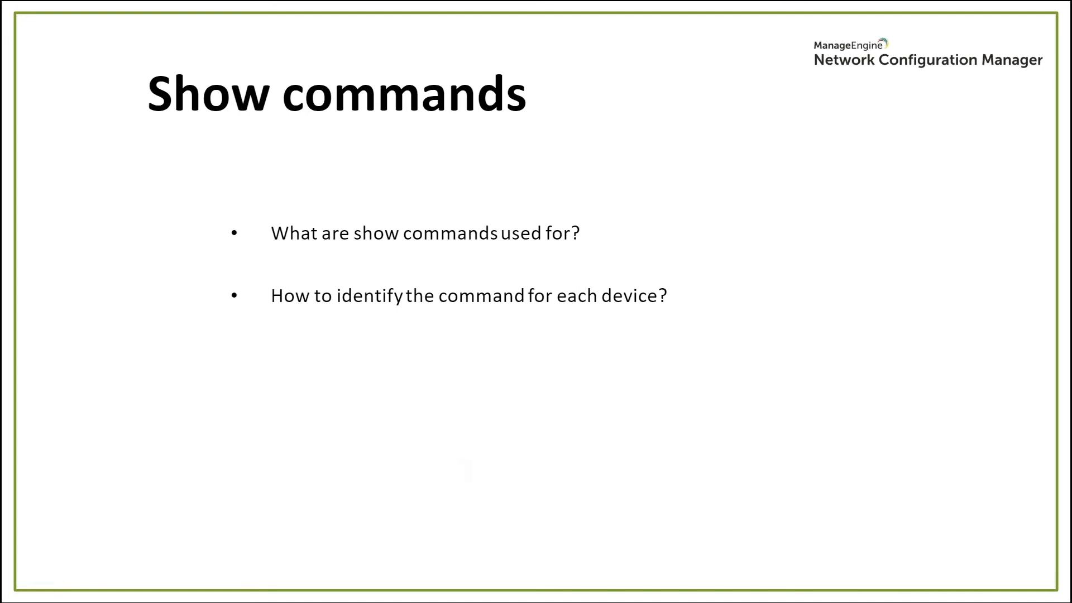
key(alt+Tab)
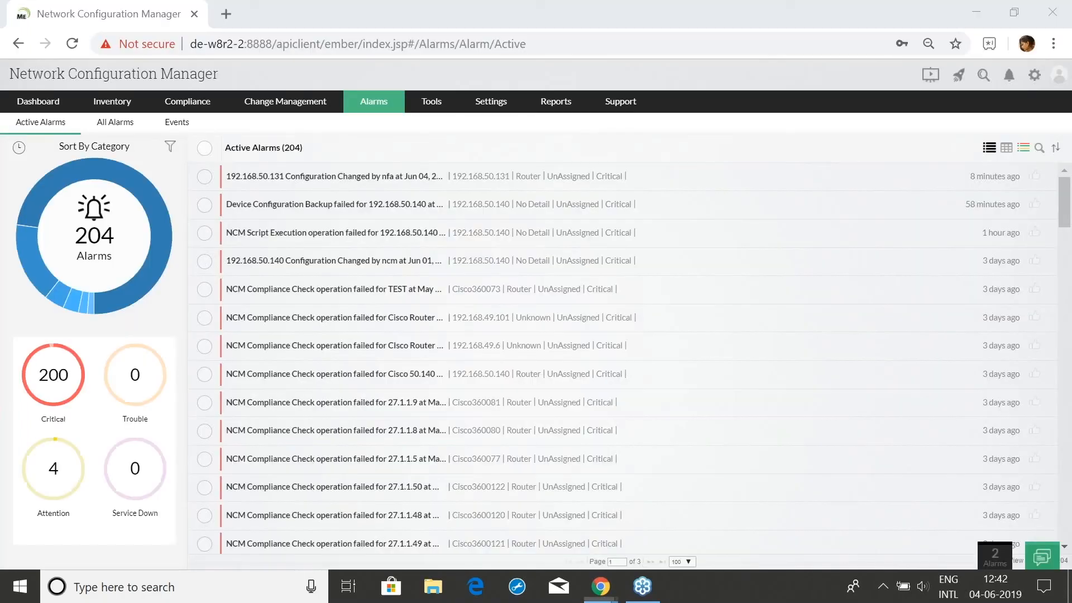
Open the Show Commands settings page and preview the add-command panel
mouse_move(491, 101)
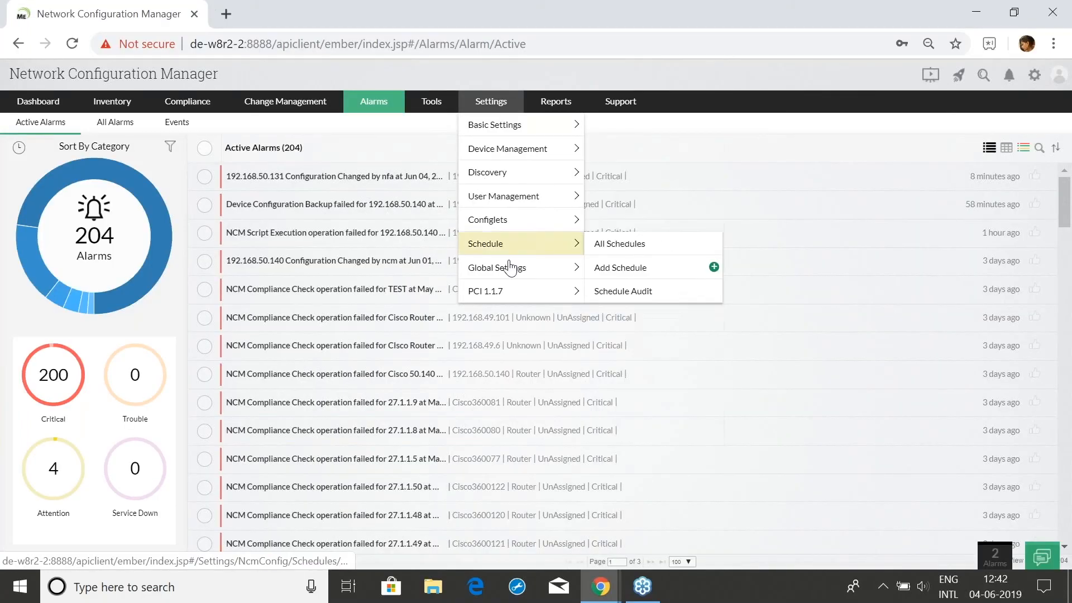
mouse_move(518, 200)
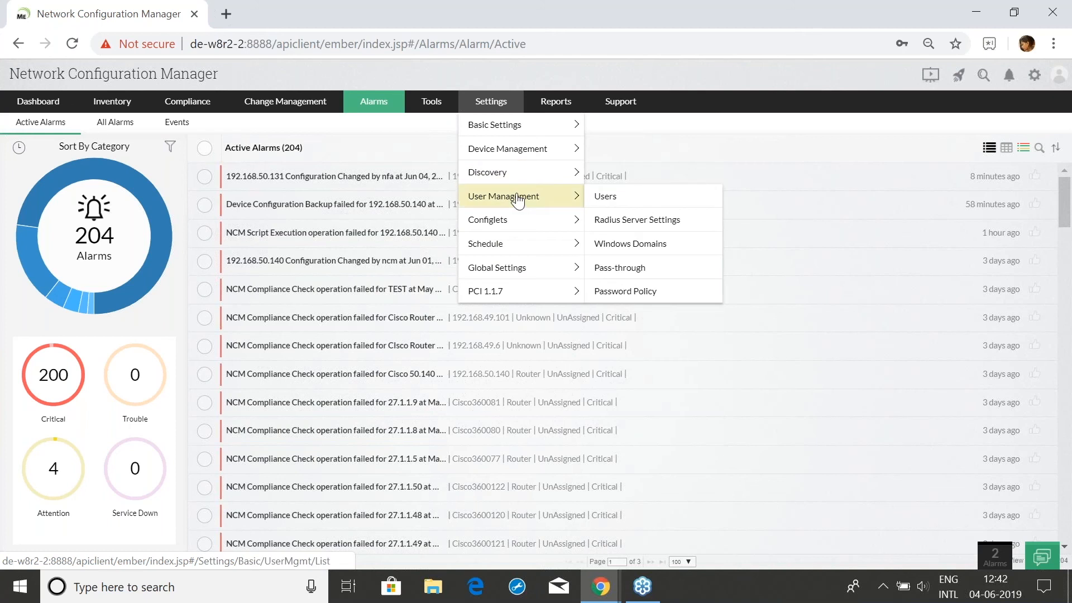
mouse_move(544, 150)
click(658, 348)
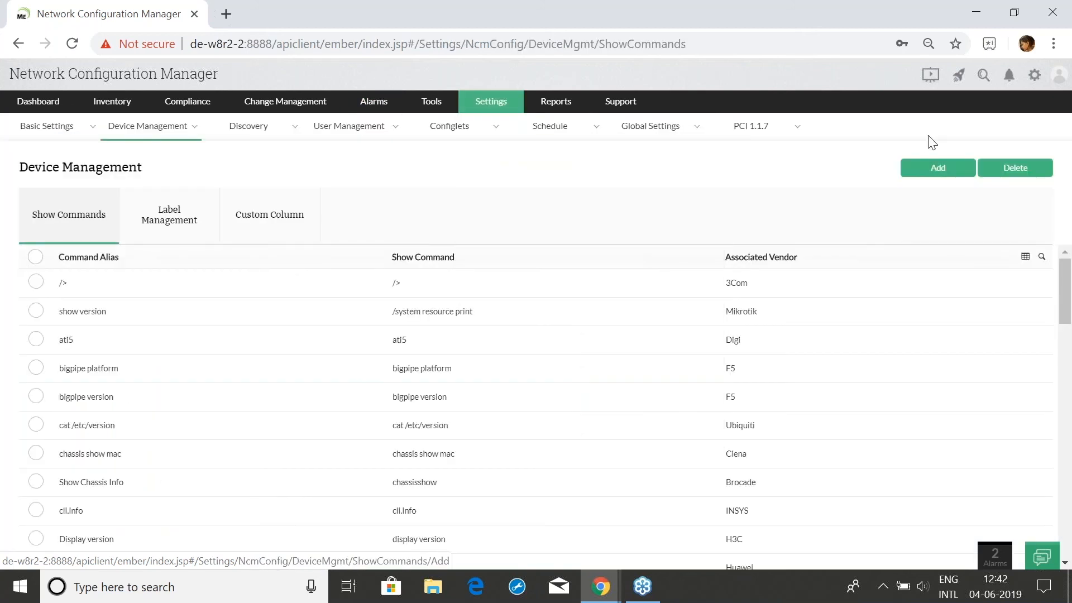
click(931, 167)
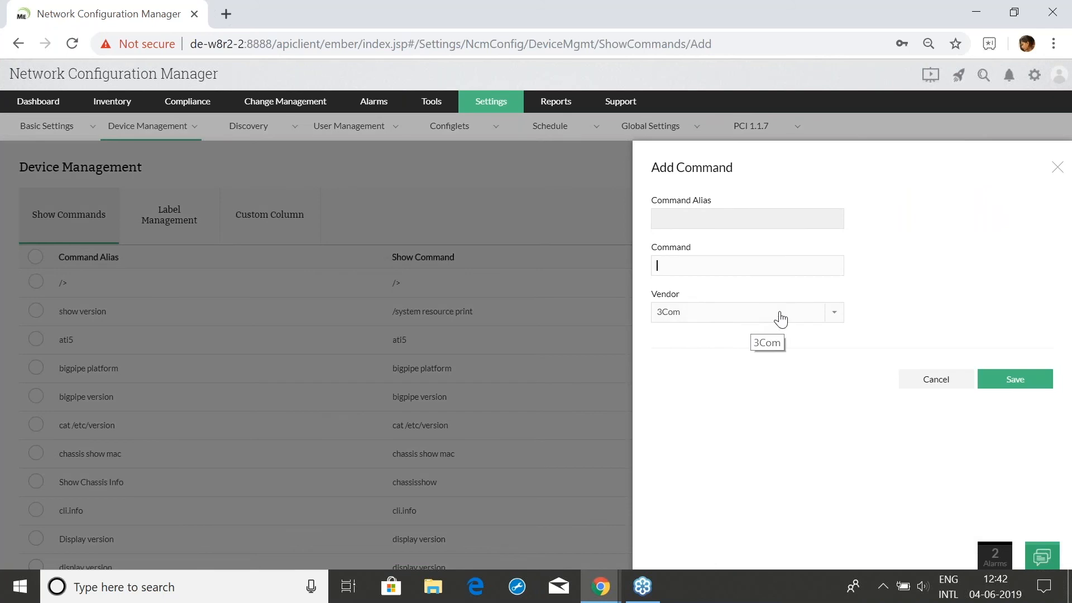
click(1058, 167)
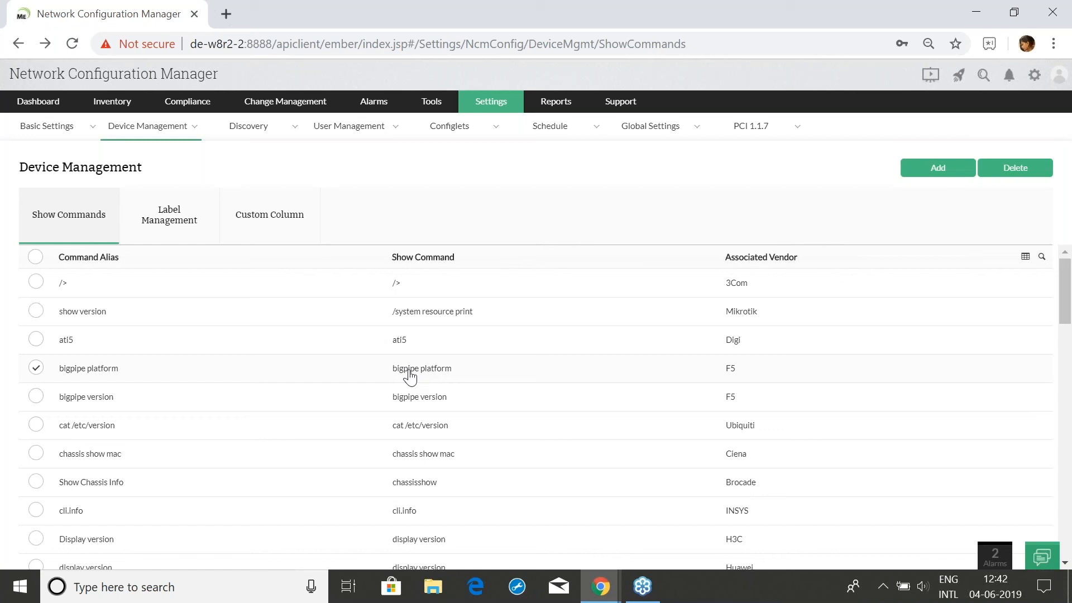
scroll(359, 304, down, 3)
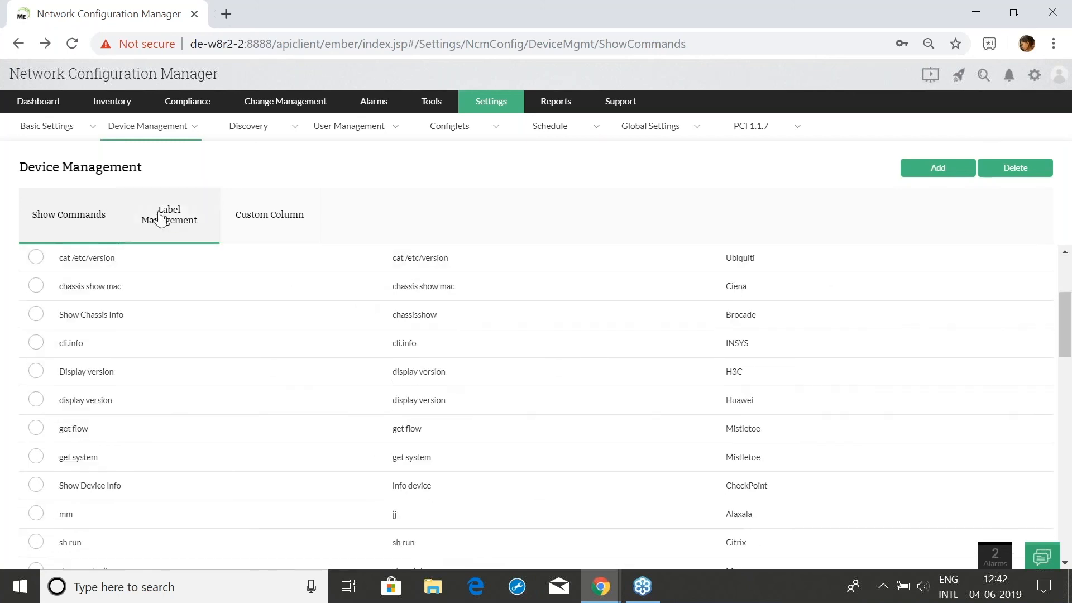
scroll(215, 450, down, 3)
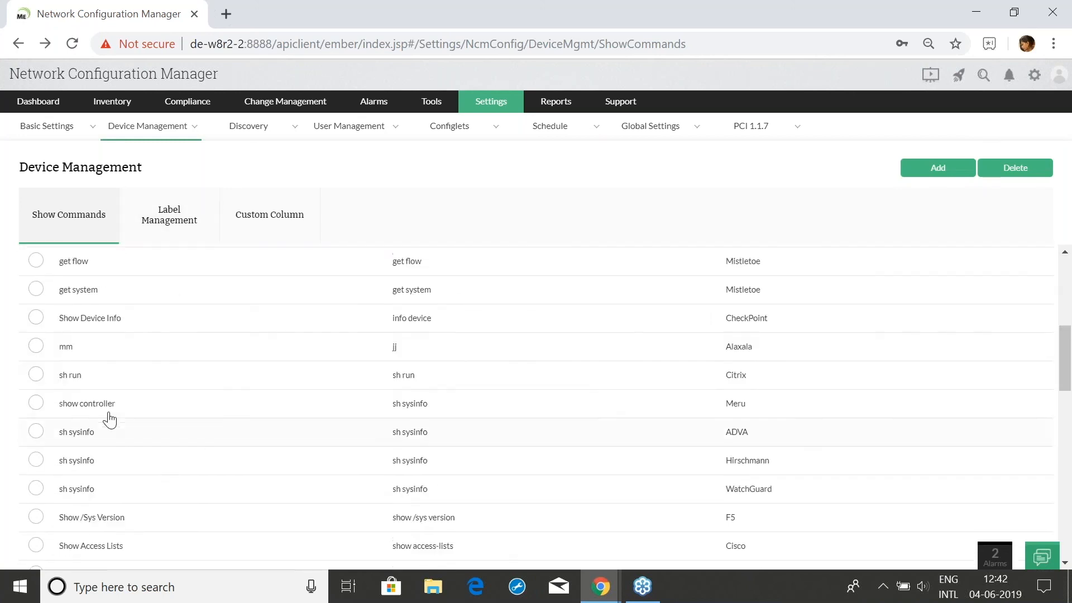
scroll(142, 335, down, 4)
Look at the Label Management and Custom Column settings, then return to Show Commands
click(149, 223)
click(271, 214)
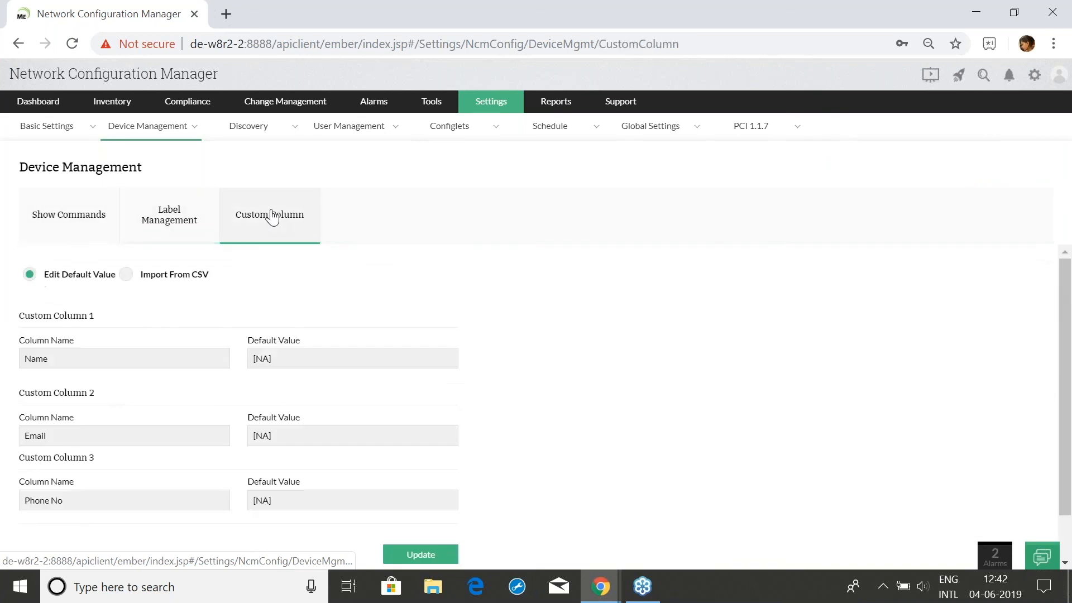
click(164, 218)
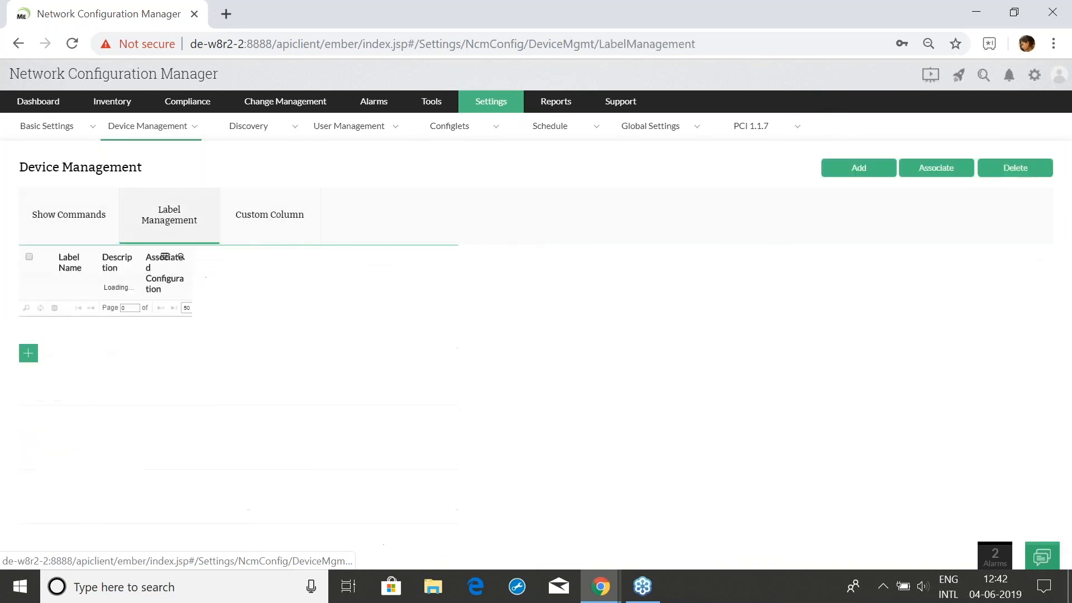
click(89, 223)
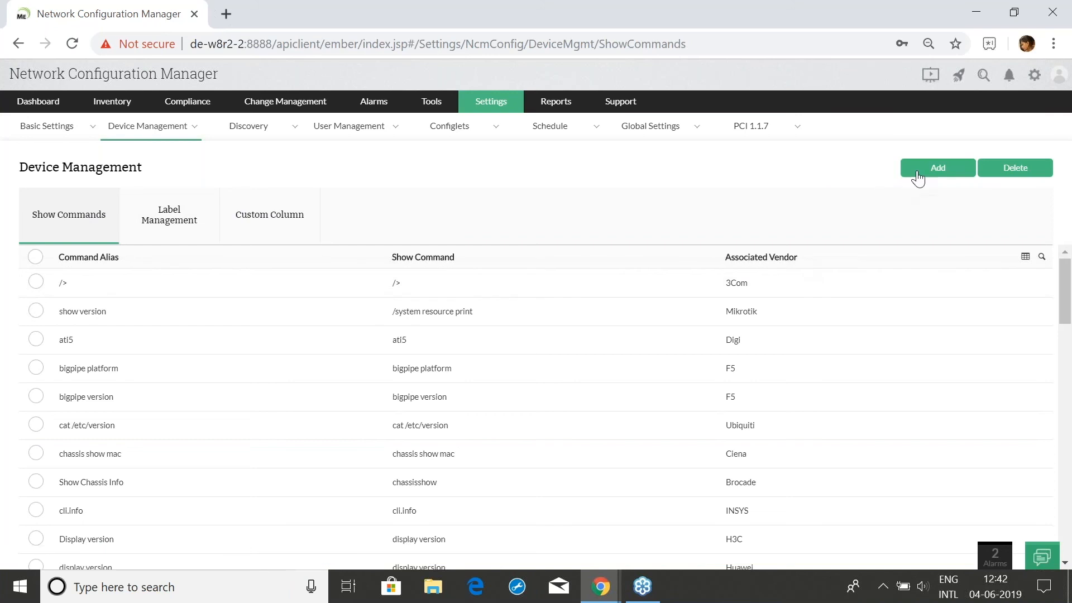
Tick the bigpipe platform, bigpipe version and cat /etc/version show commands
click(917, 173)
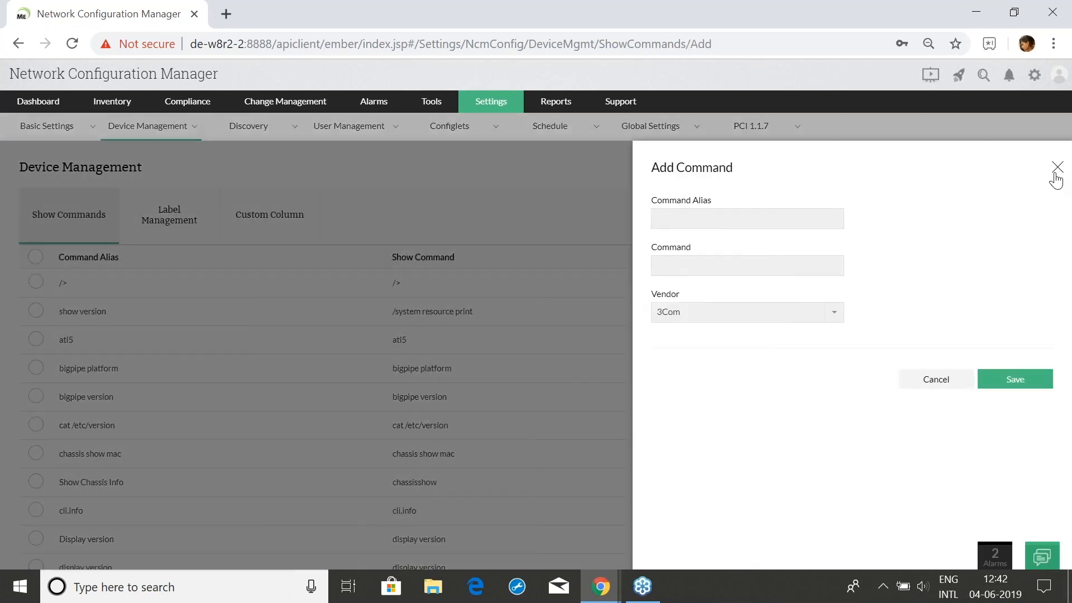
click(1053, 171)
click(36, 367)
click(36, 397)
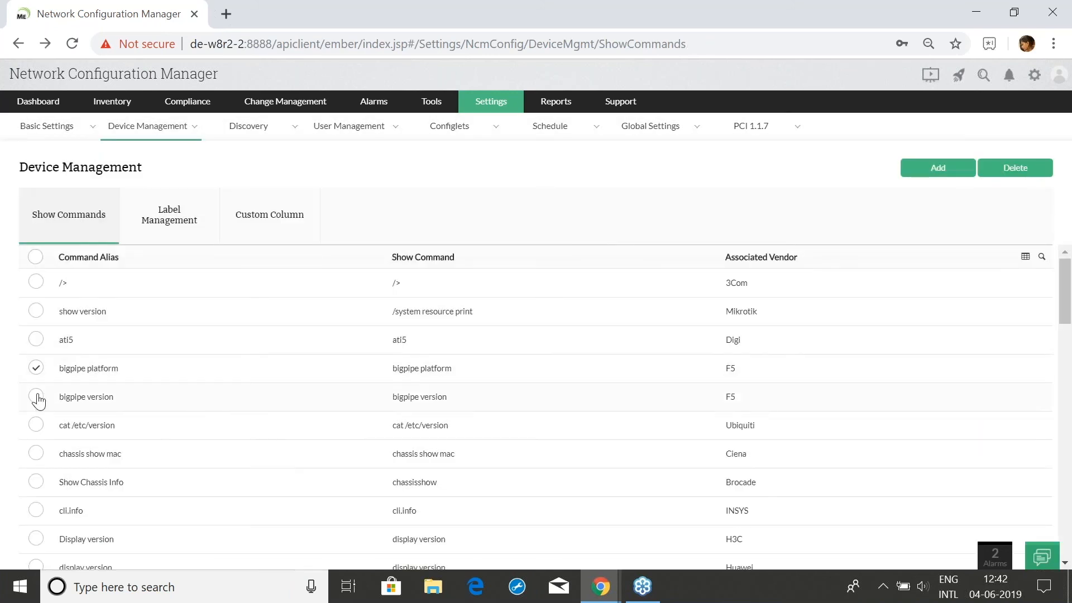
click(36, 425)
Check vendor choices for a new show command without saving, then open the 57-device inventory
click(927, 179)
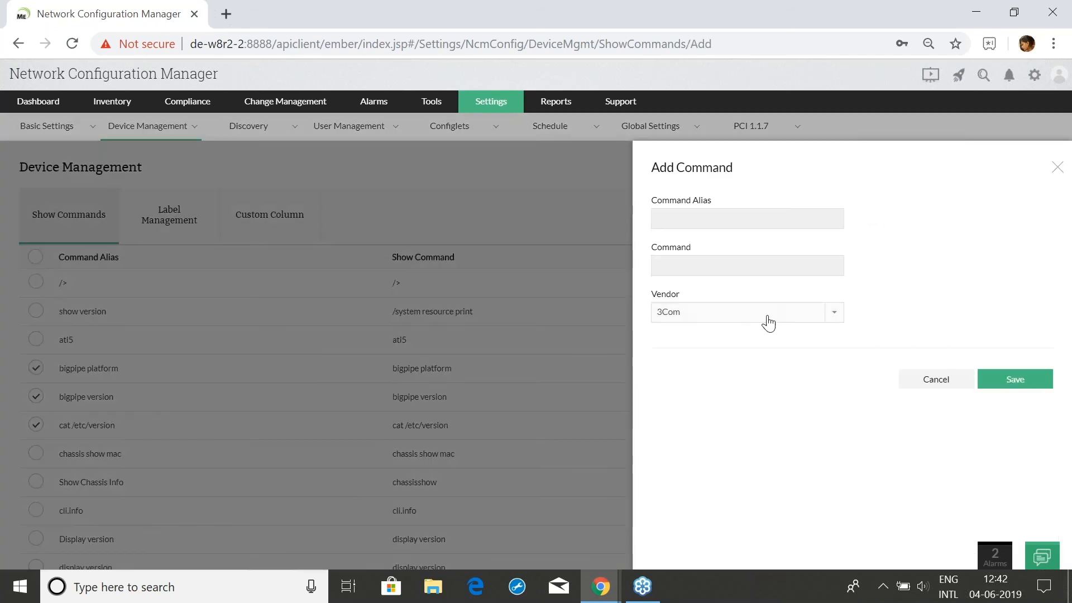
click(767, 322)
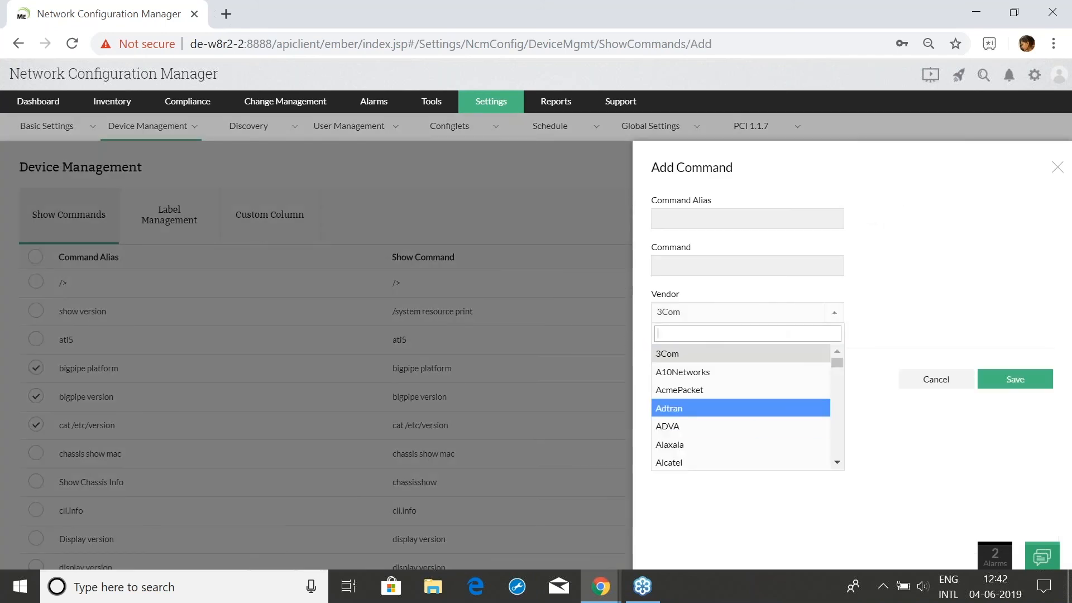
click(1058, 168)
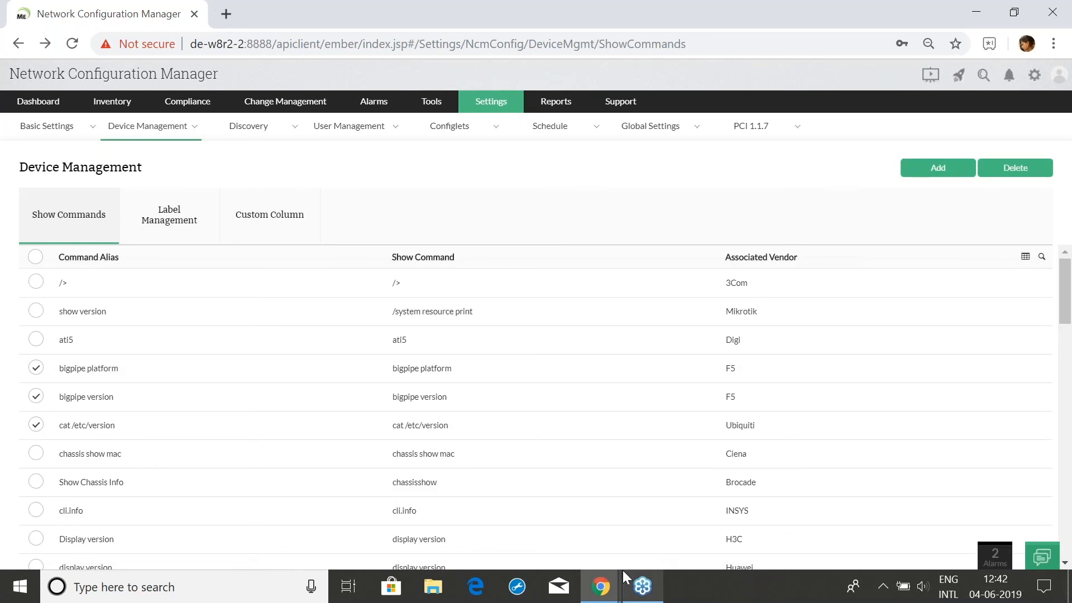
click(105, 103)
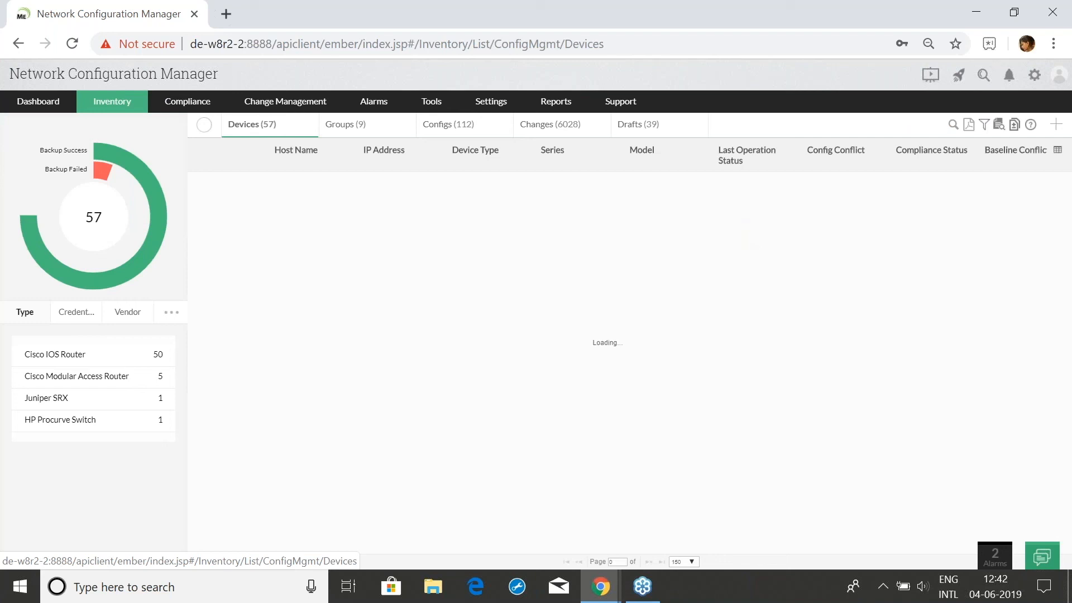
Open router 192.168.50.131's summary and its Show command panel
click(302, 189)
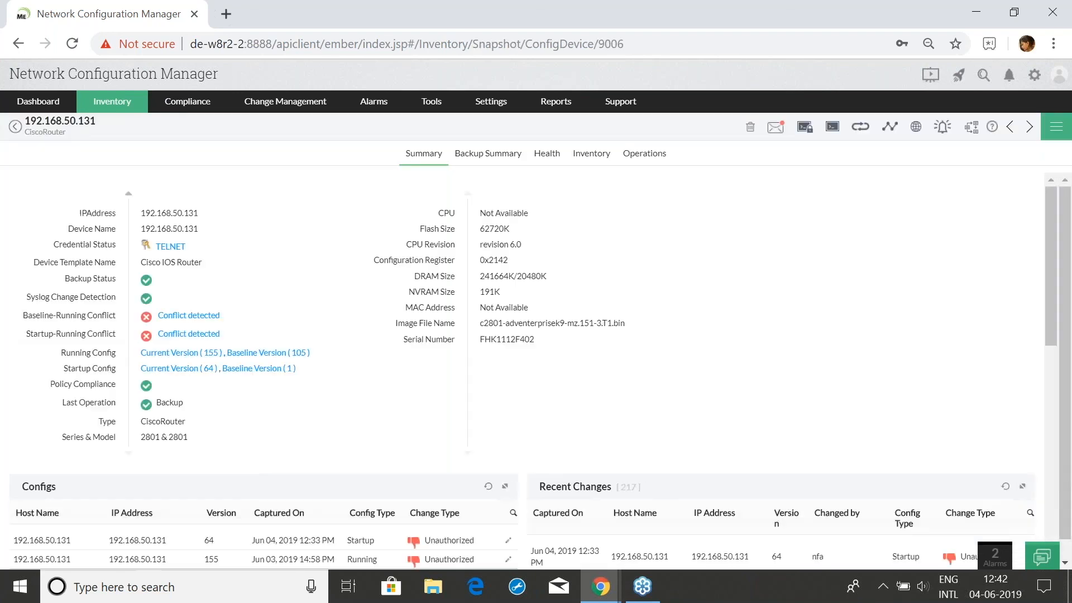
click(1059, 131)
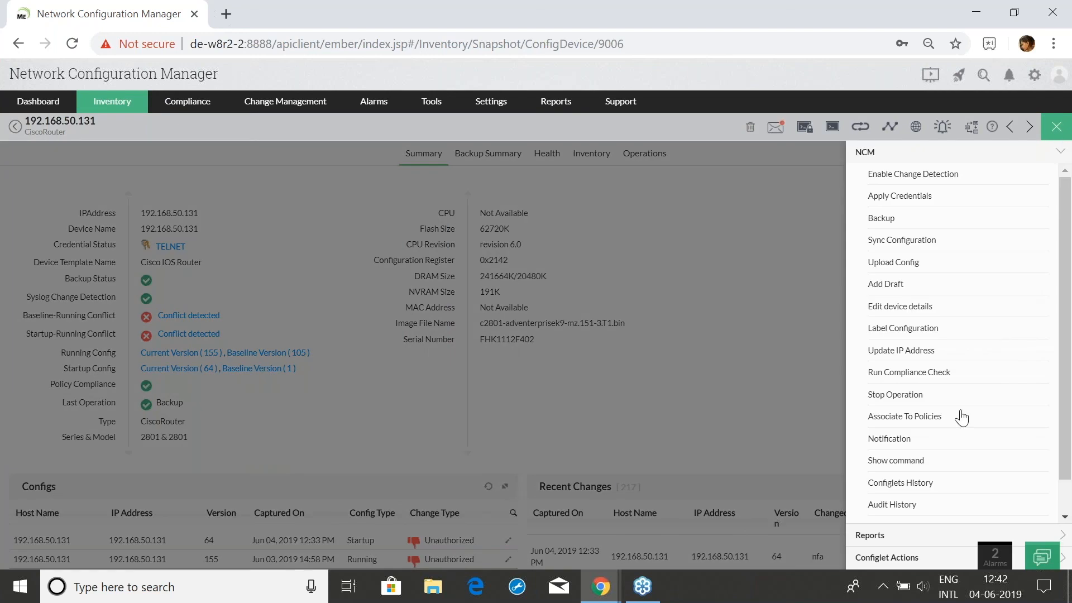
click(907, 467)
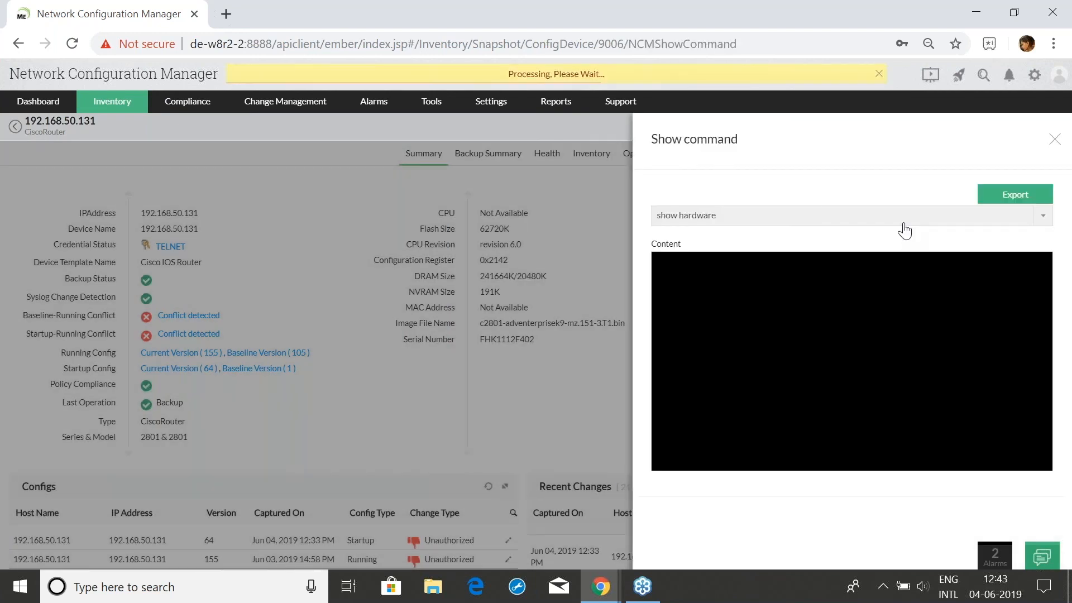
click(904, 229)
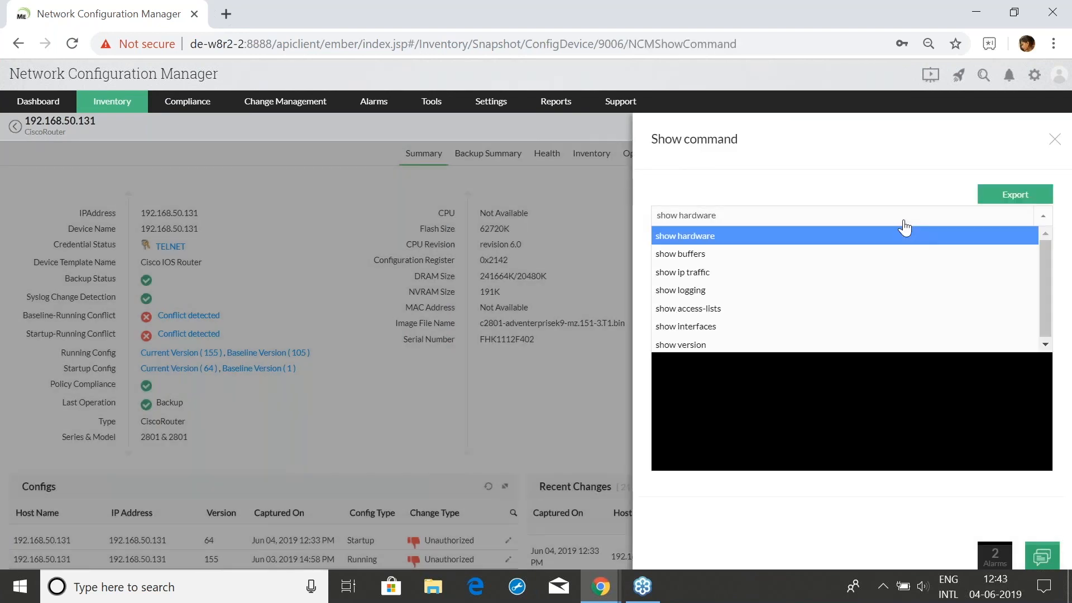
View the show buffers and show hardware output, then close it
click(790, 258)
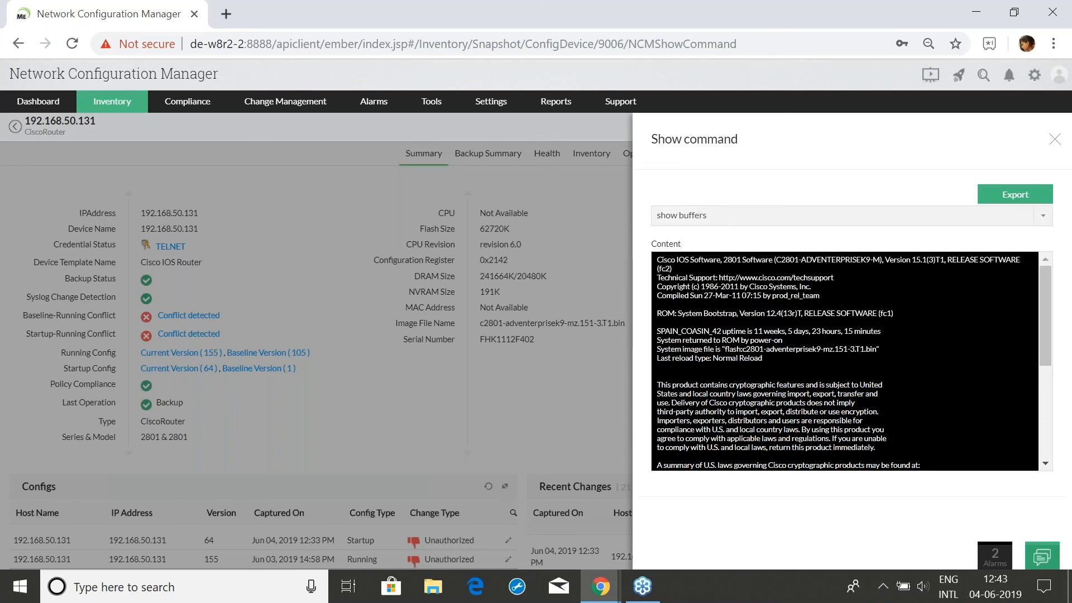
click(791, 233)
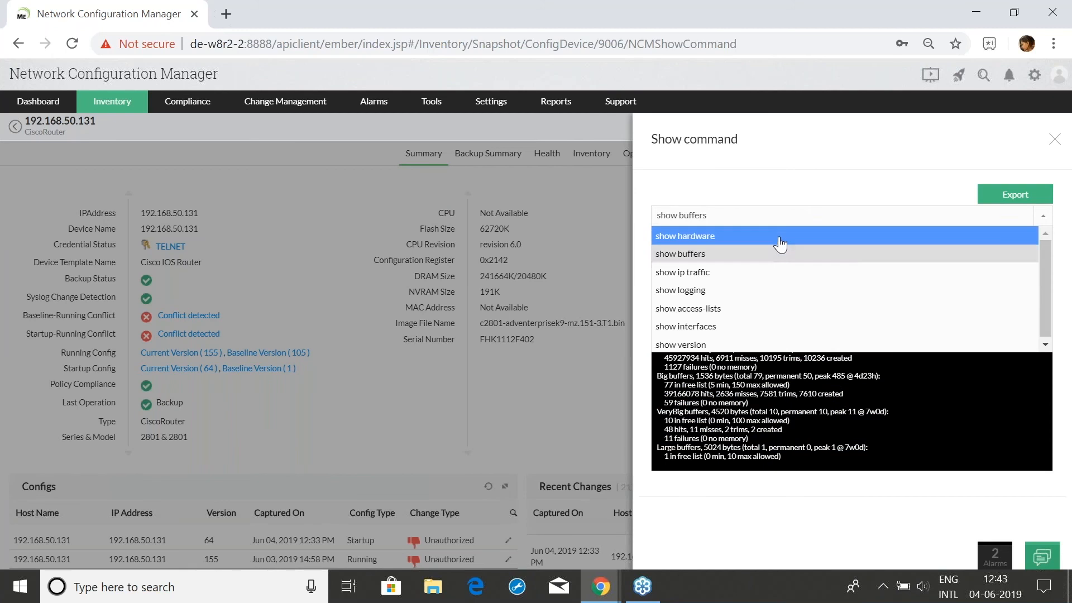
click(780, 237)
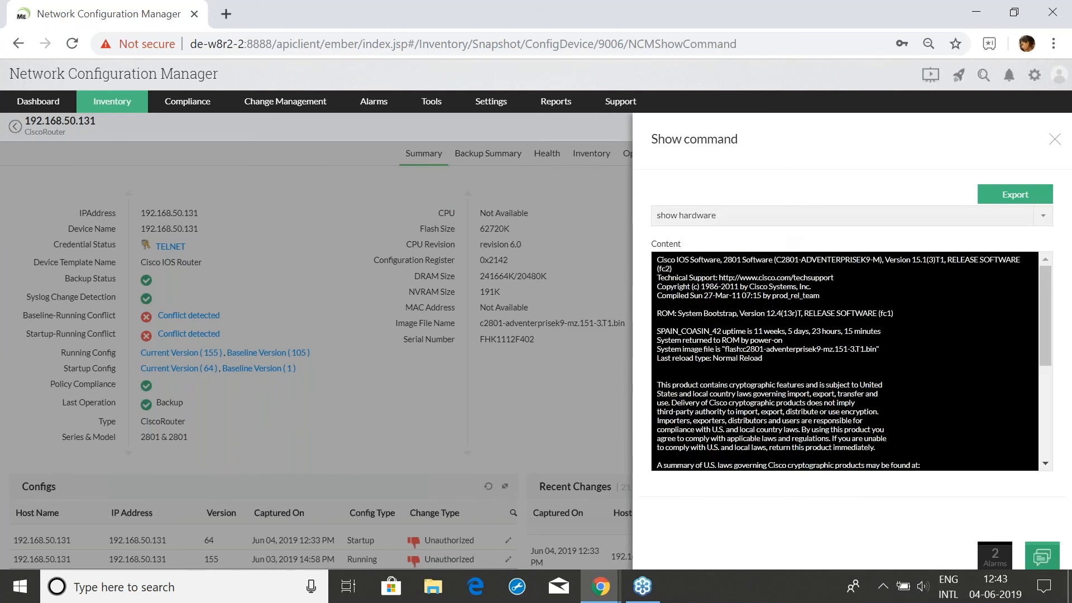
scroll(808, 353, down, 1)
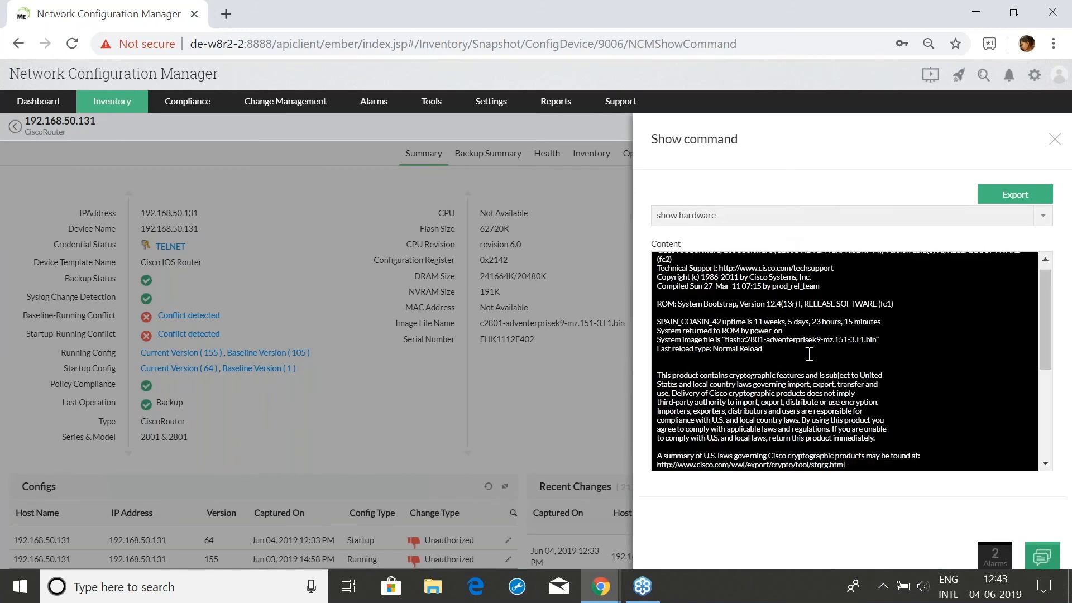
scroll(809, 353, down, 1)
scroll(810, 357, up, 3)
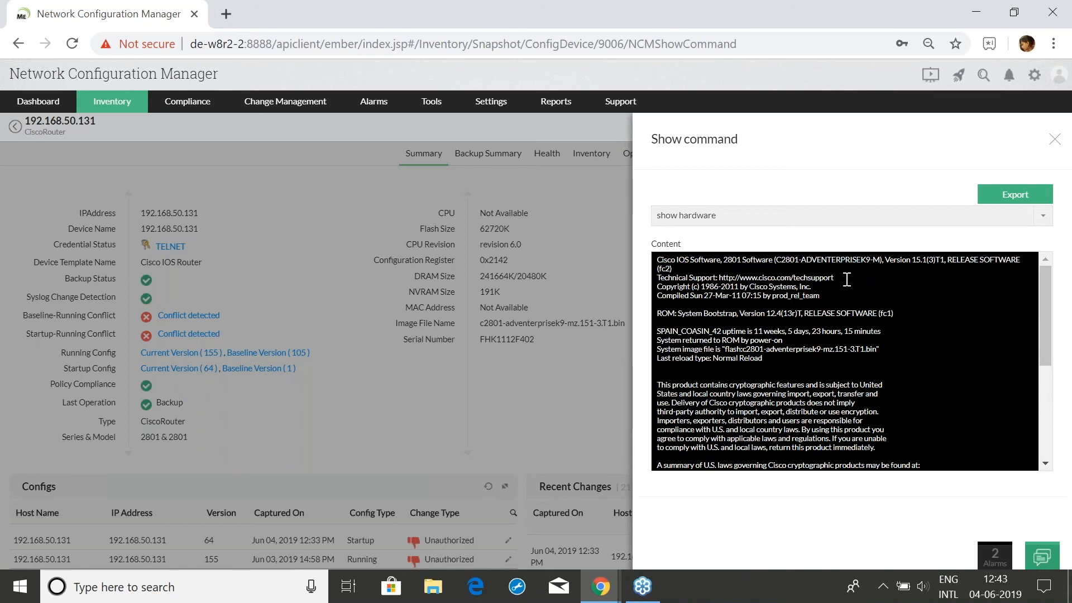
click(1055, 139)
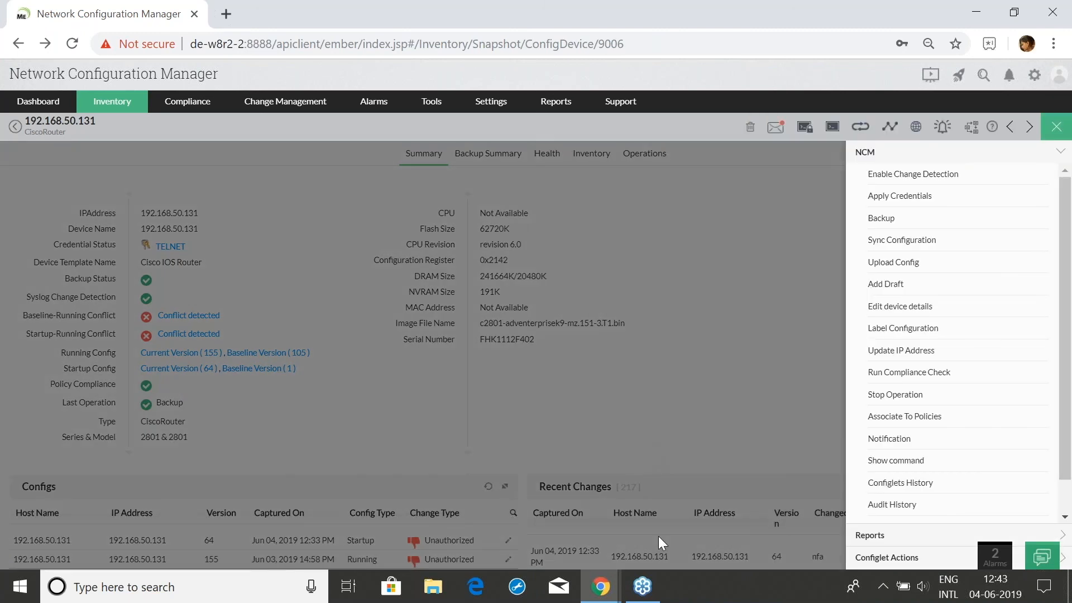
click(612, 587)
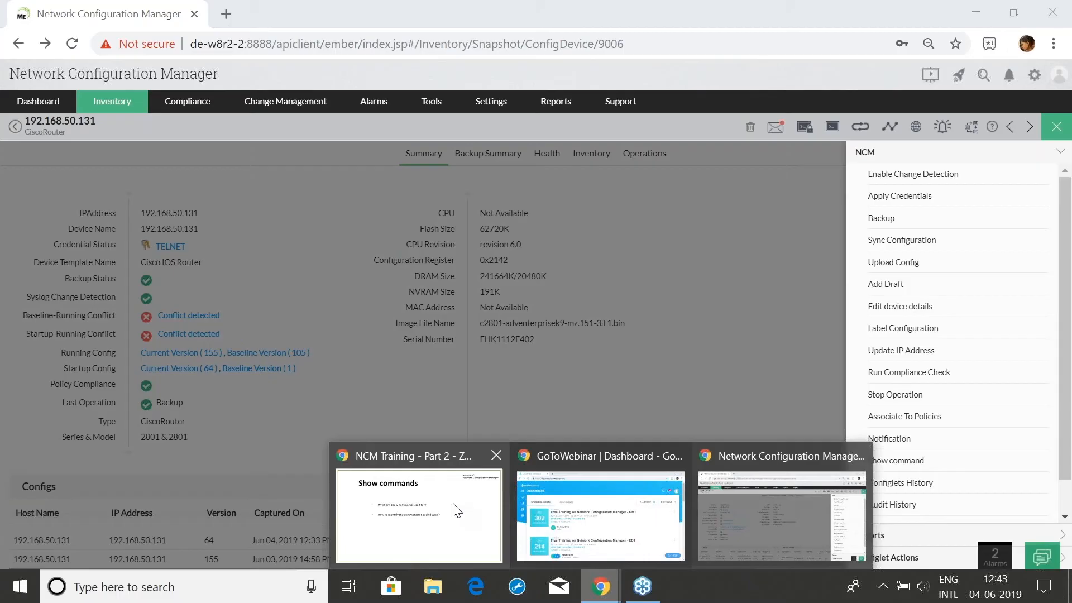
Advance the deck to the Reports slide and close the router's action list in NCM
click(454, 509)
key(Right)
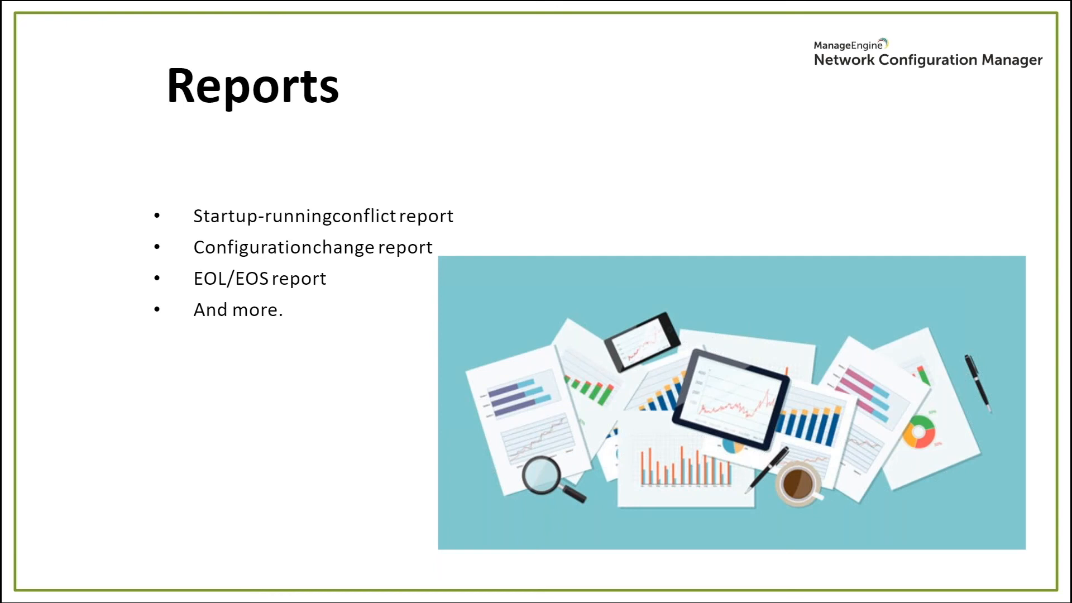
key(alt+Tab)
click(1056, 126)
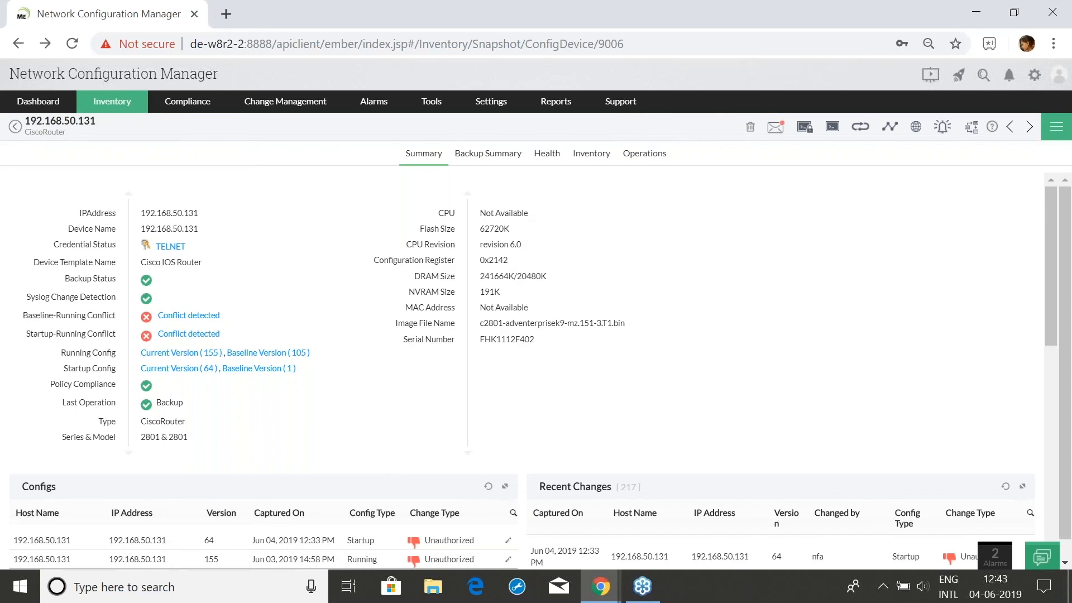
Open the Startup-Running Conflict report and scroll its table of 56 conflicting devices
click(564, 103)
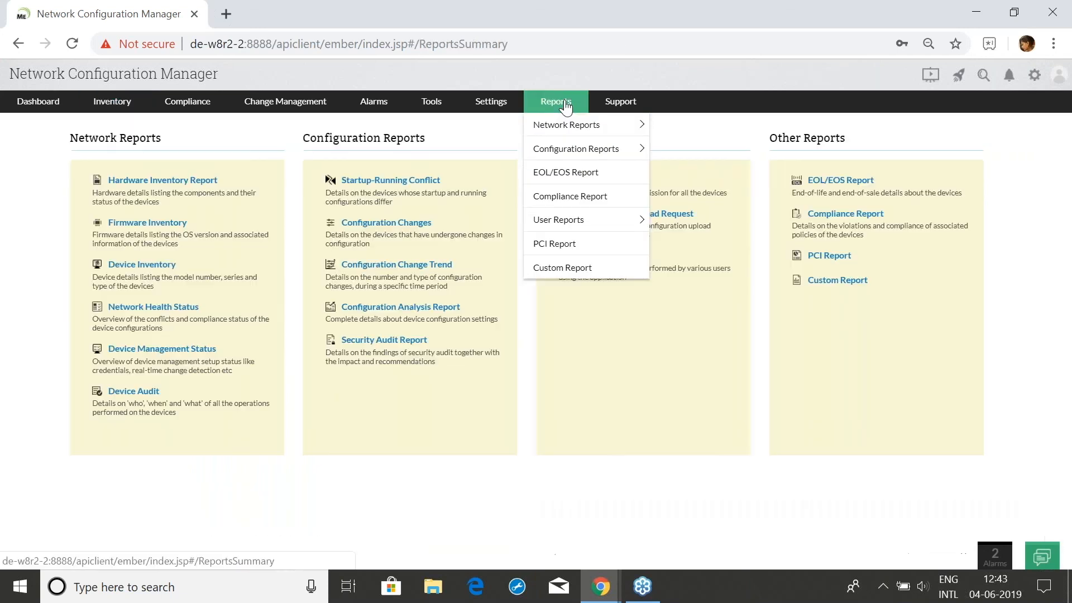
click(405, 180)
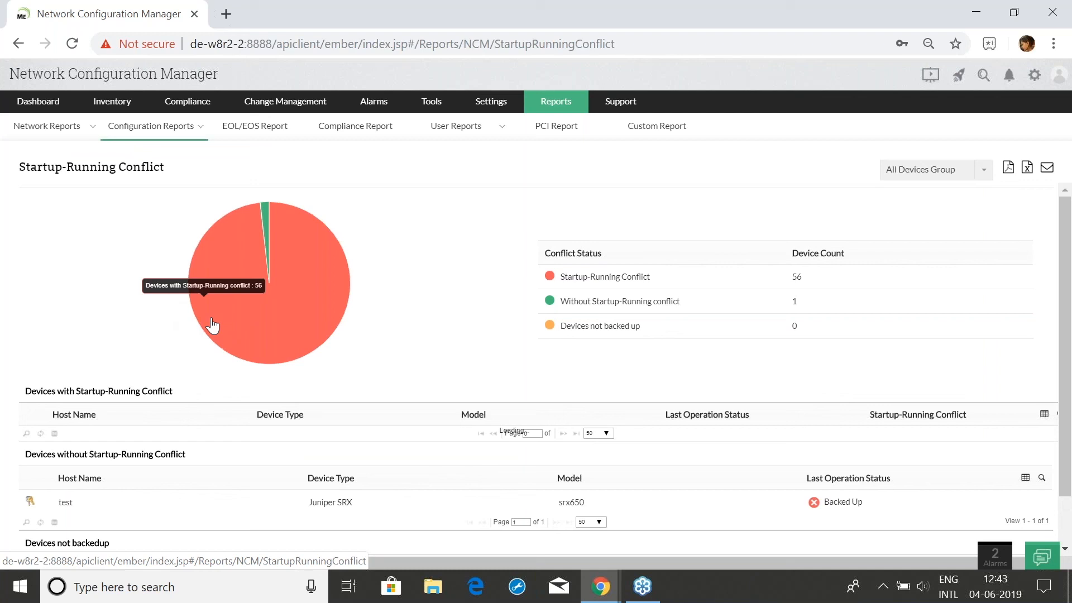
scroll(273, 374, down, 3)
scroll(284, 390, up, 3)
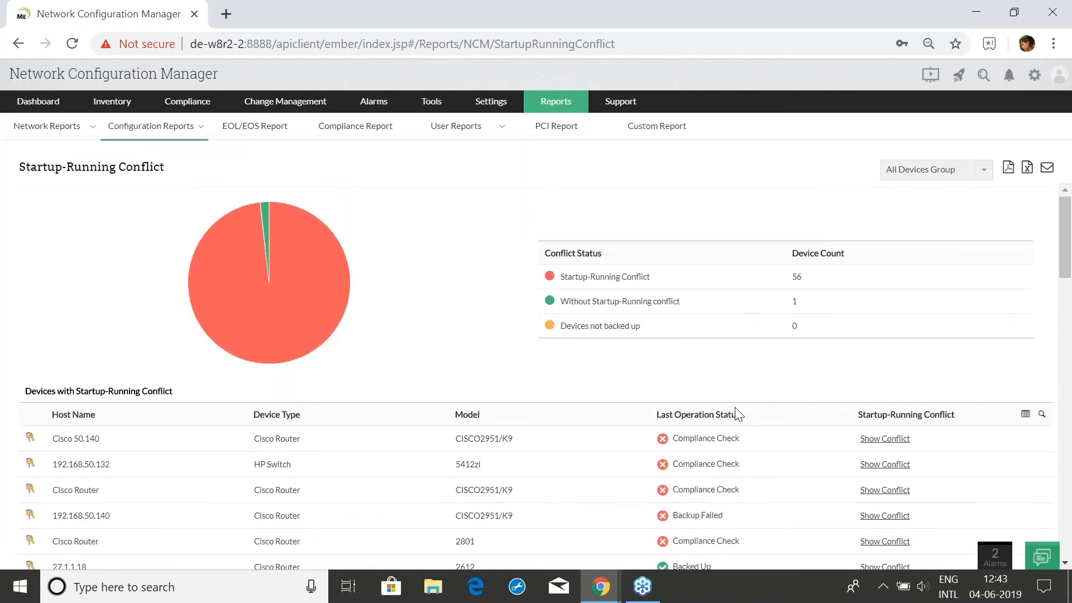
scroll(737, 419, down, 4)
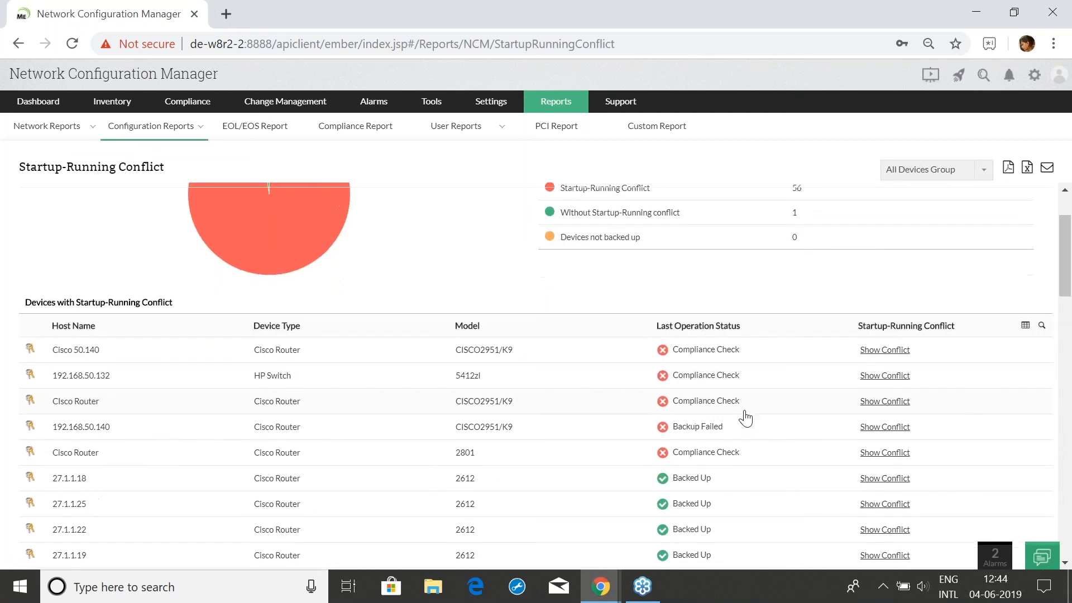
scroll(744, 416, up, 4)
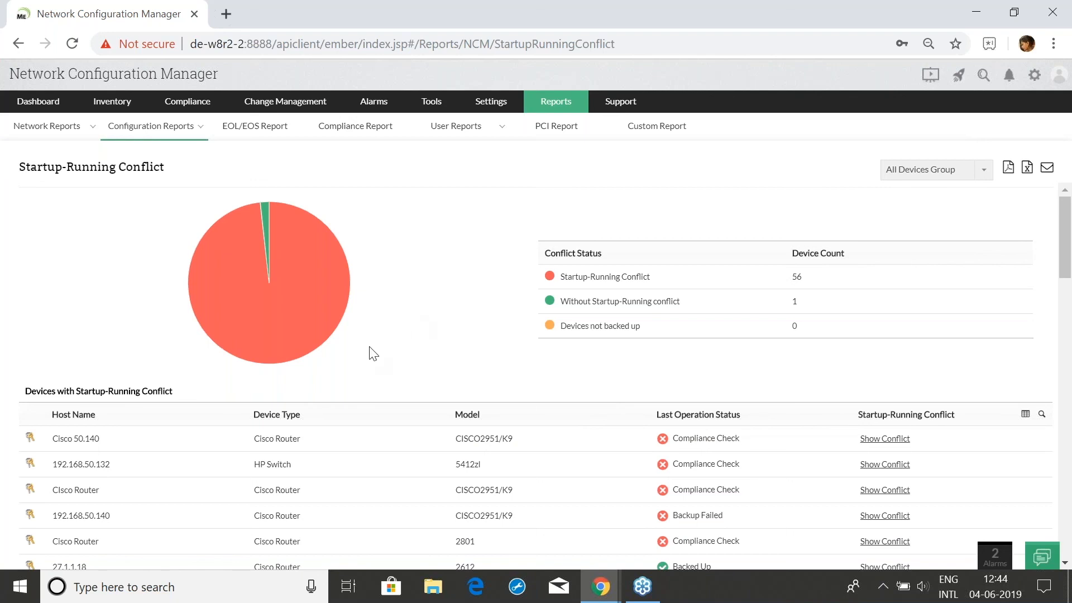
scroll(388, 371, down, 5)
scroll(427, 432, up, 5)
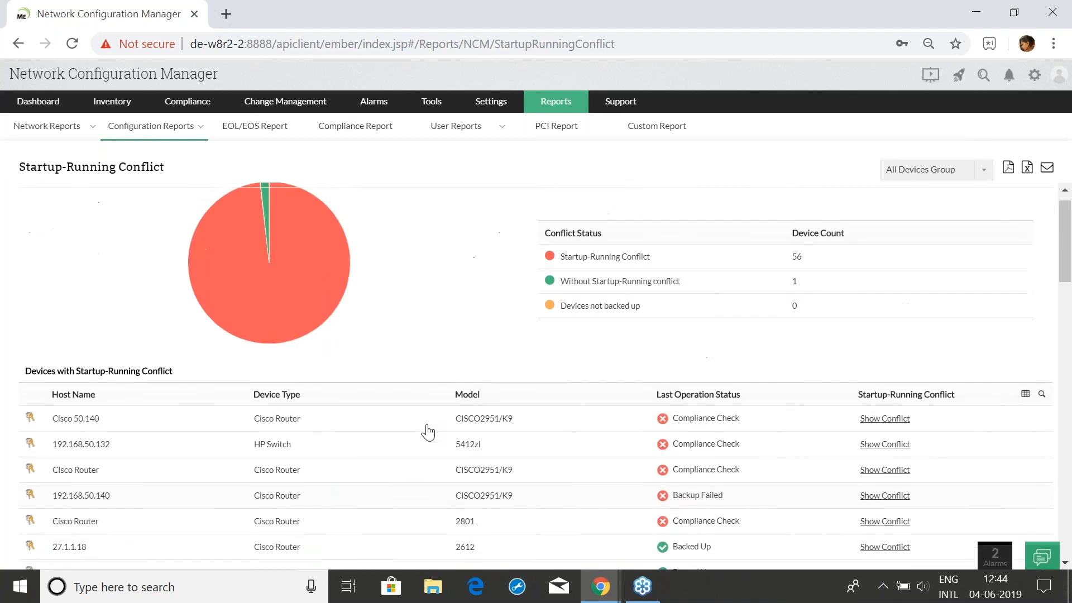
scroll(303, 333, down, 4)
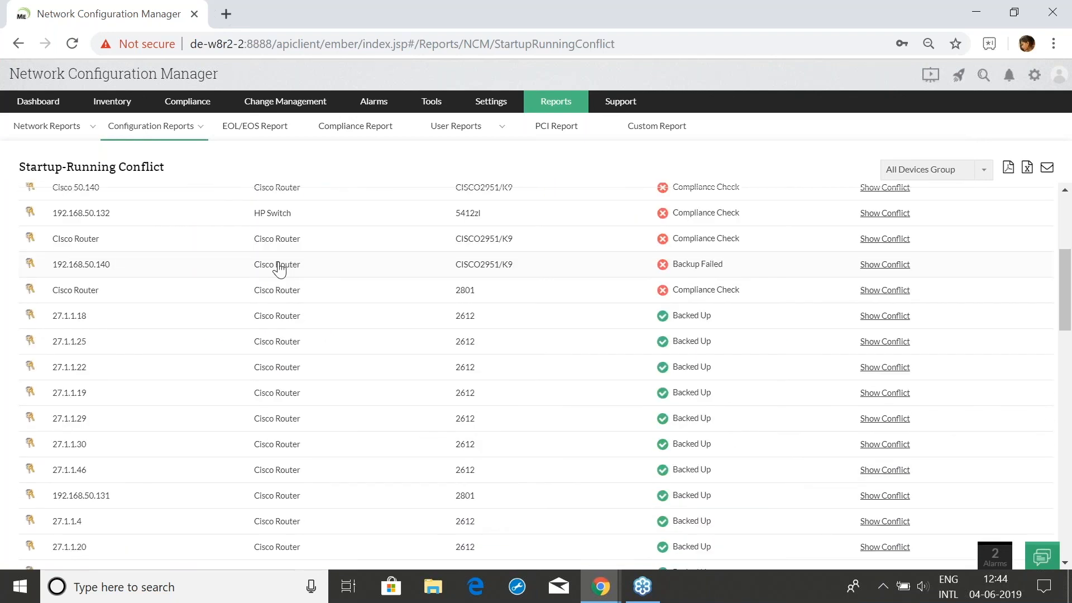
scroll(326, 349, down, 1)
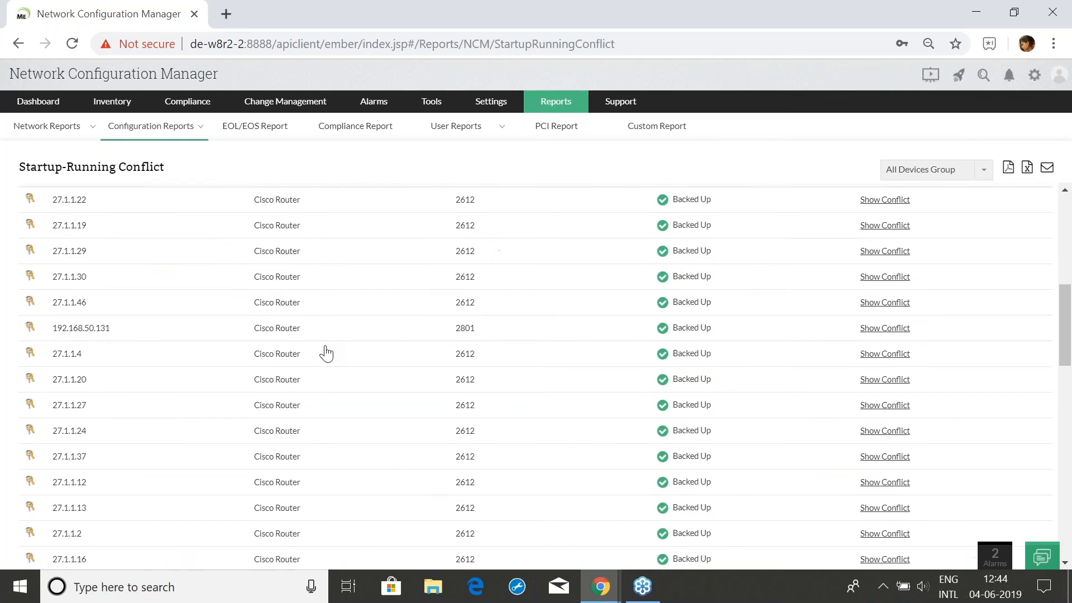
scroll(326, 349, up, 5)
mouse_move(335, 266)
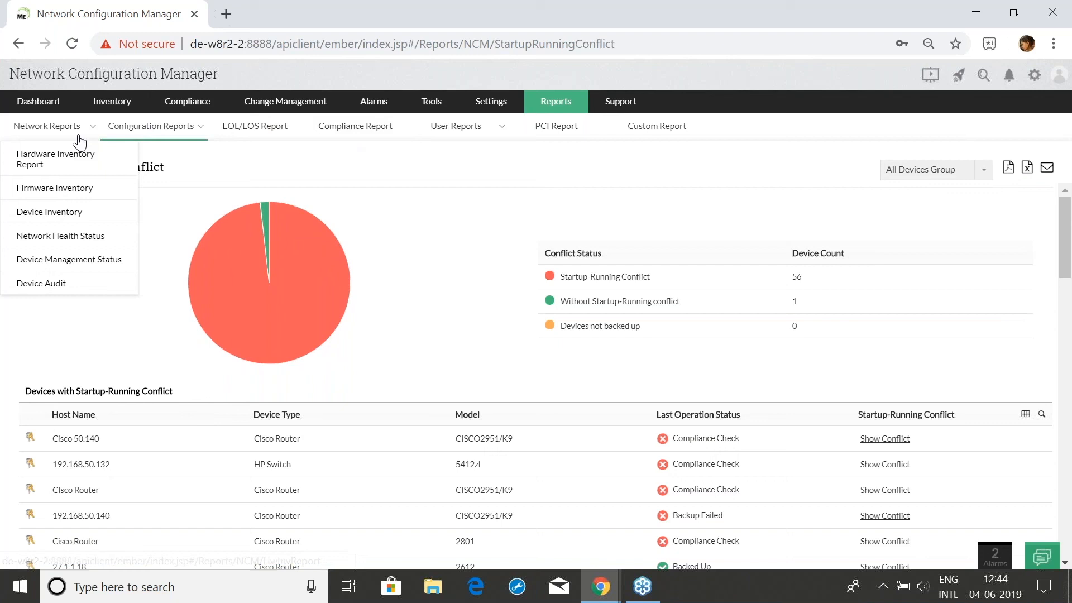
Open the Hardware Inventory Report and scroll through chassis and component inventory for 57 devices
mouse_move(47, 126)
click(55, 159)
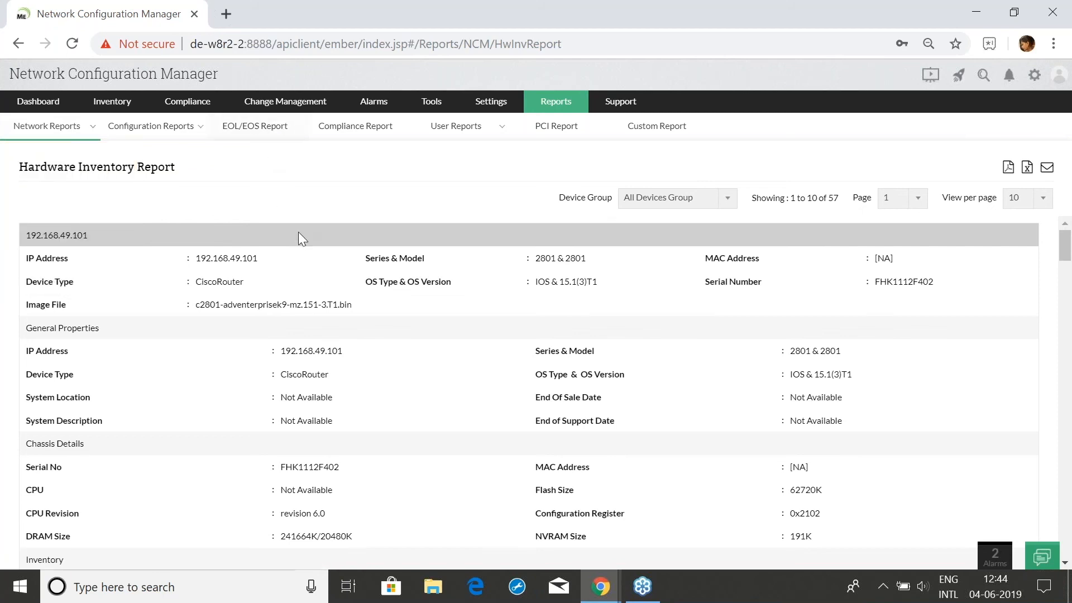
scroll(296, 306, down, 5)
scroll(300, 312, up, 5)
scroll(132, 373, down, 3)
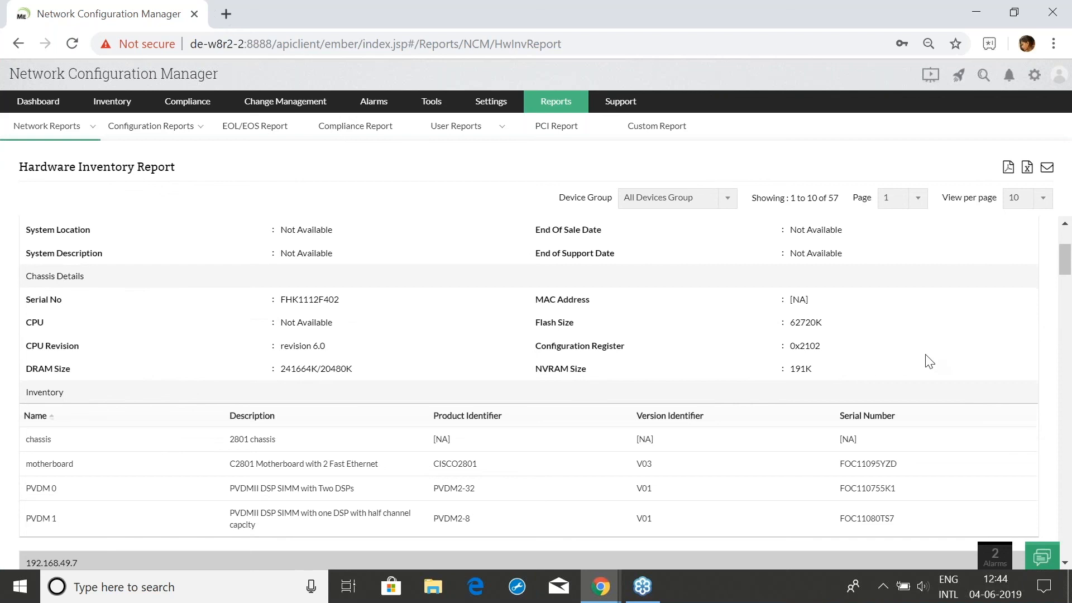
scroll(928, 360, up, 3)
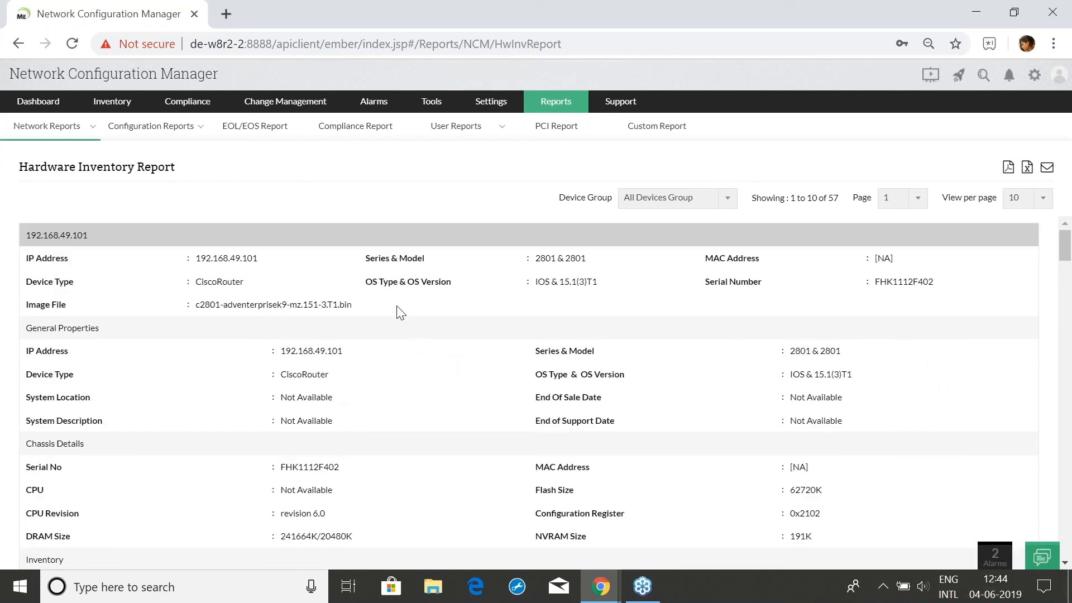
Glance at the Startup-Running Conflict and Configuration Changes reports, then open the EOL/EOS Report
click(151, 126)
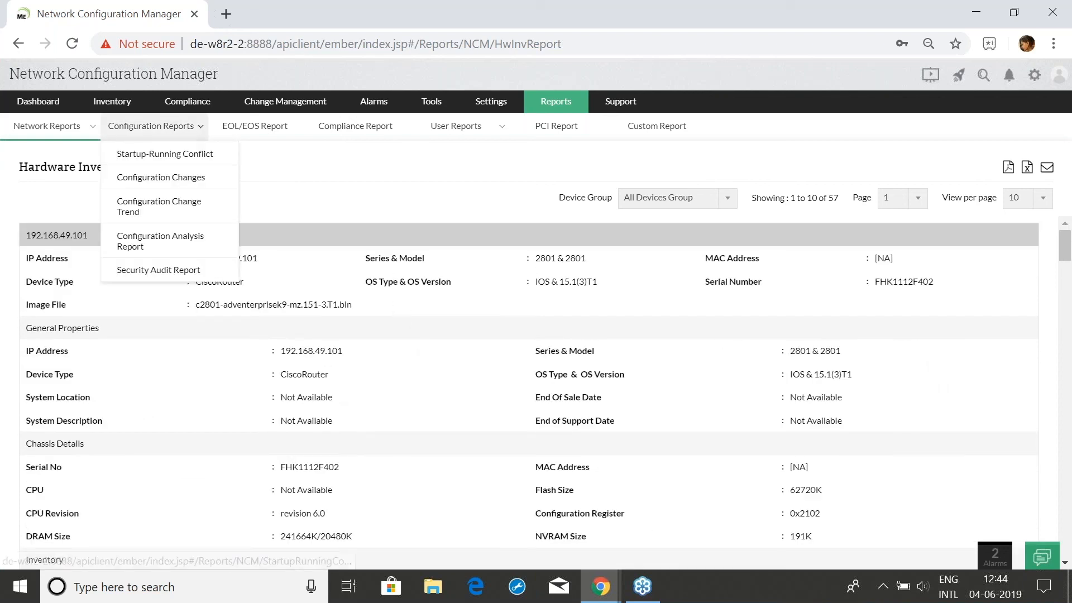
click(161, 139)
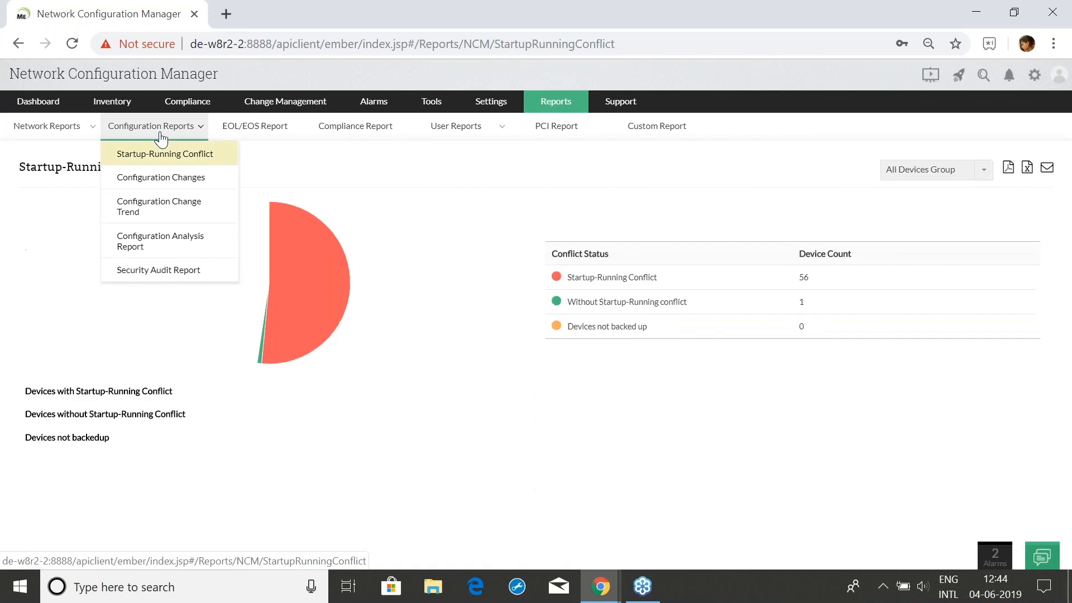
click(161, 180)
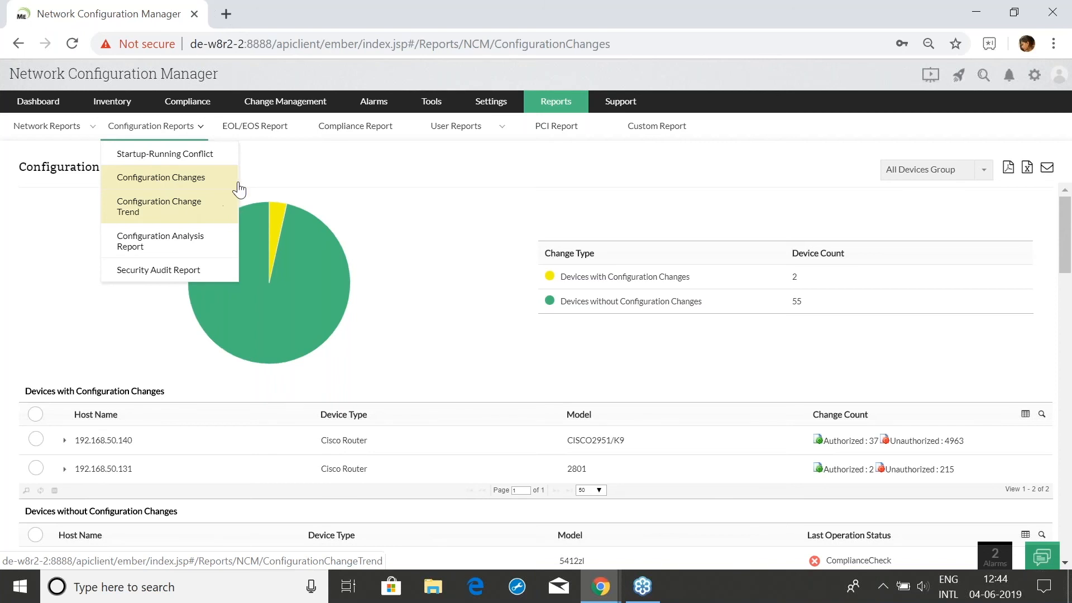
click(265, 125)
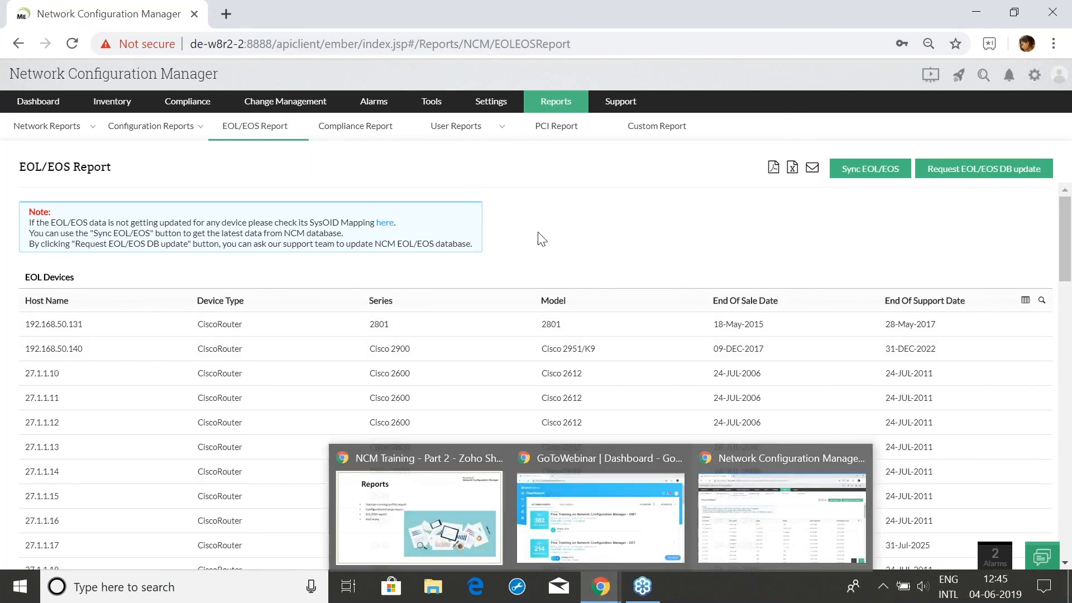
Advance the training deck to the 'Dynamic & user-friendly UI' slide, then return to NCM
mouse_move(414, 129)
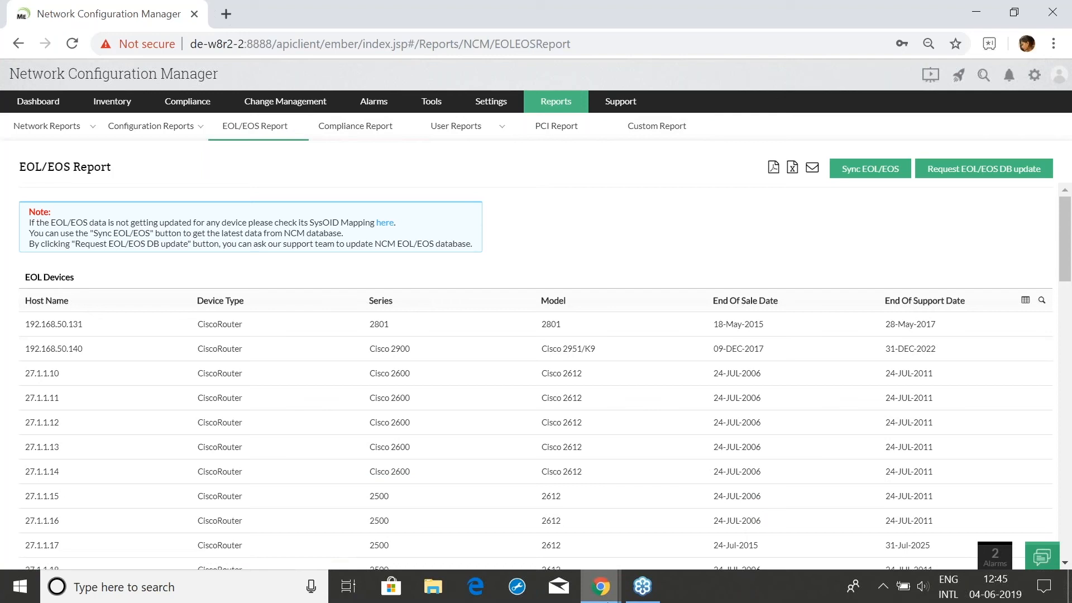
mouse_move(601, 587)
click(492, 527)
key(Right)
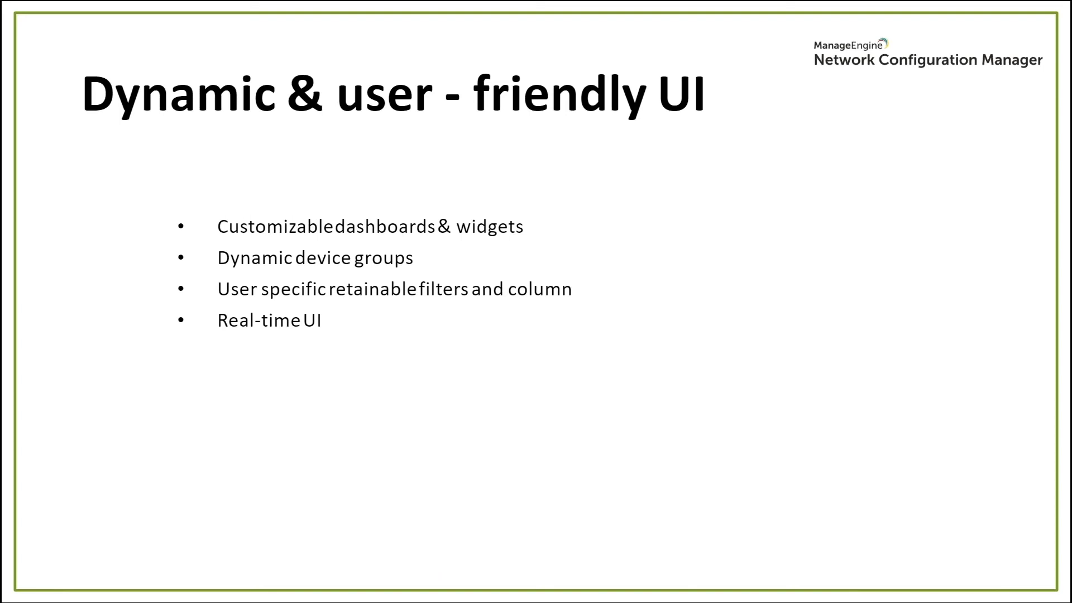
key(alt+Tab)
click(109, 101)
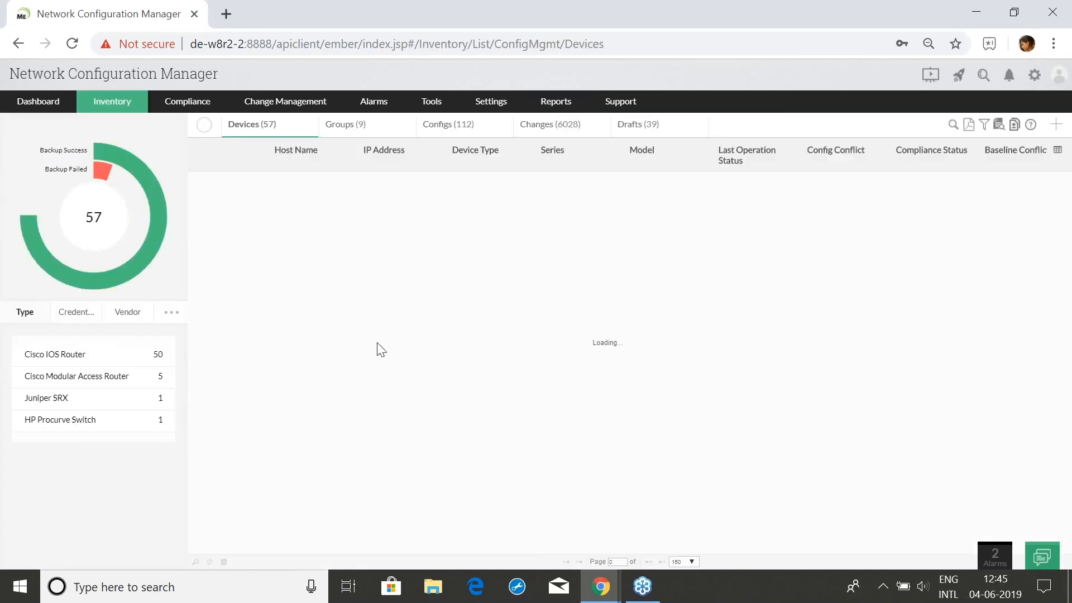
scroll(491, 376, down, 5)
scroll(485, 291, up, 5)
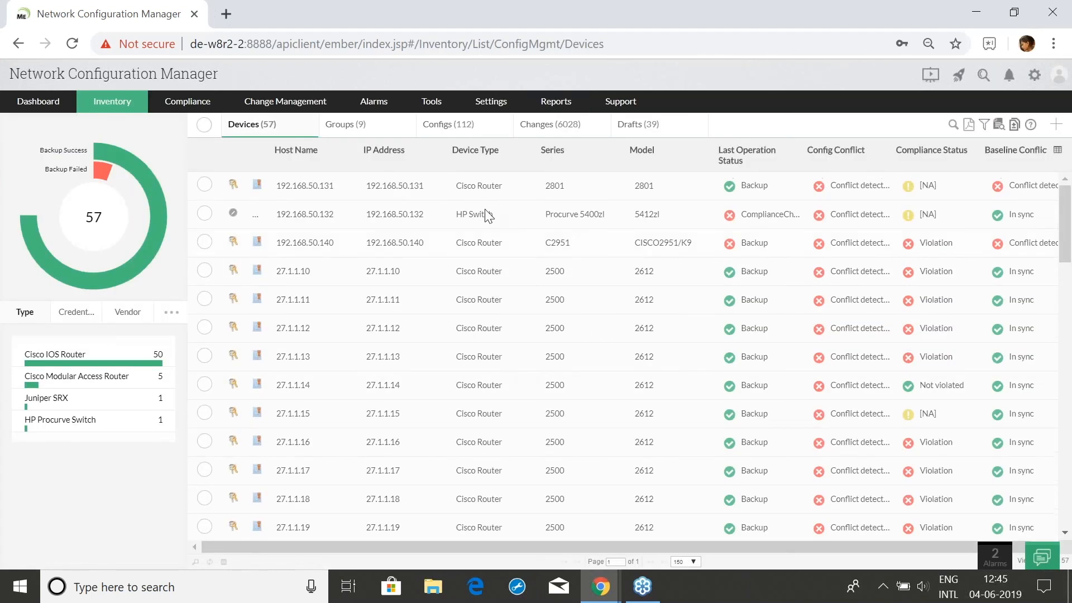
click(1056, 152)
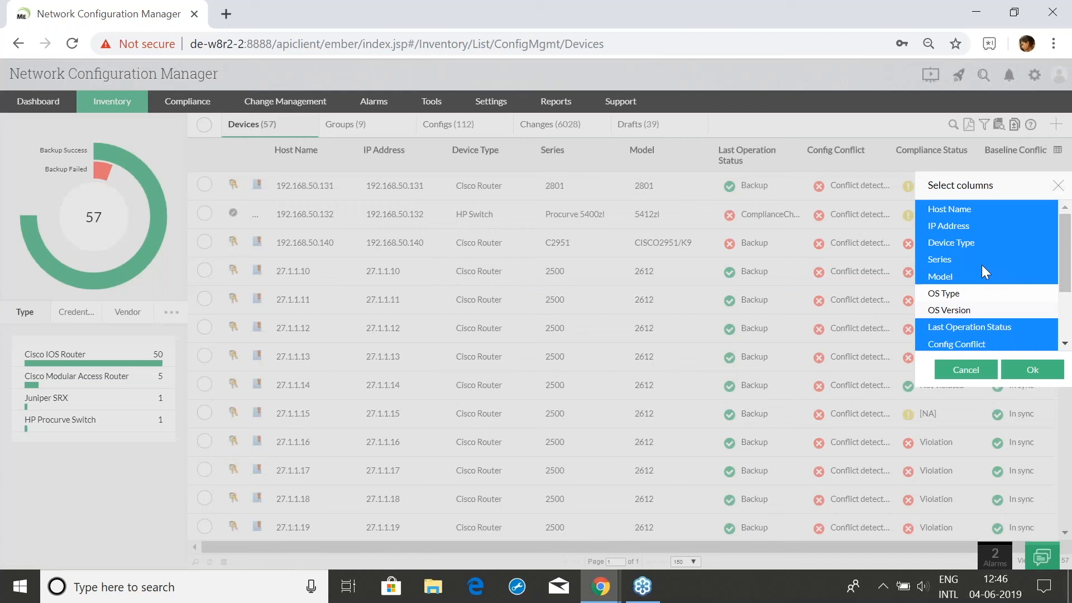
scroll(982, 285, down, 3)
click(977, 266)
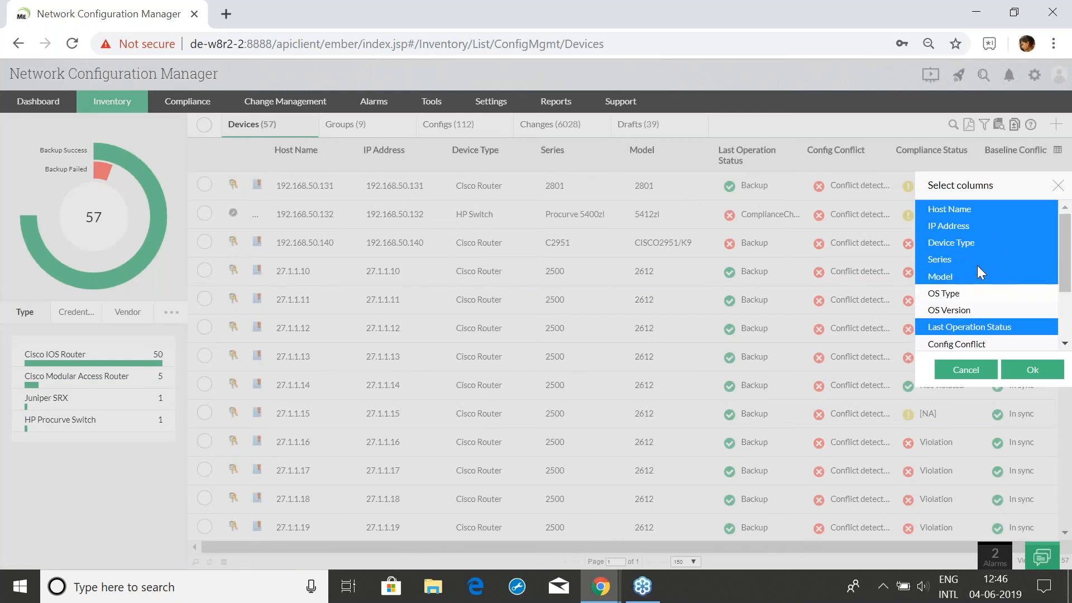
scroll(985, 310, down, 3)
scroll(989, 313, up, 3)
click(1058, 186)
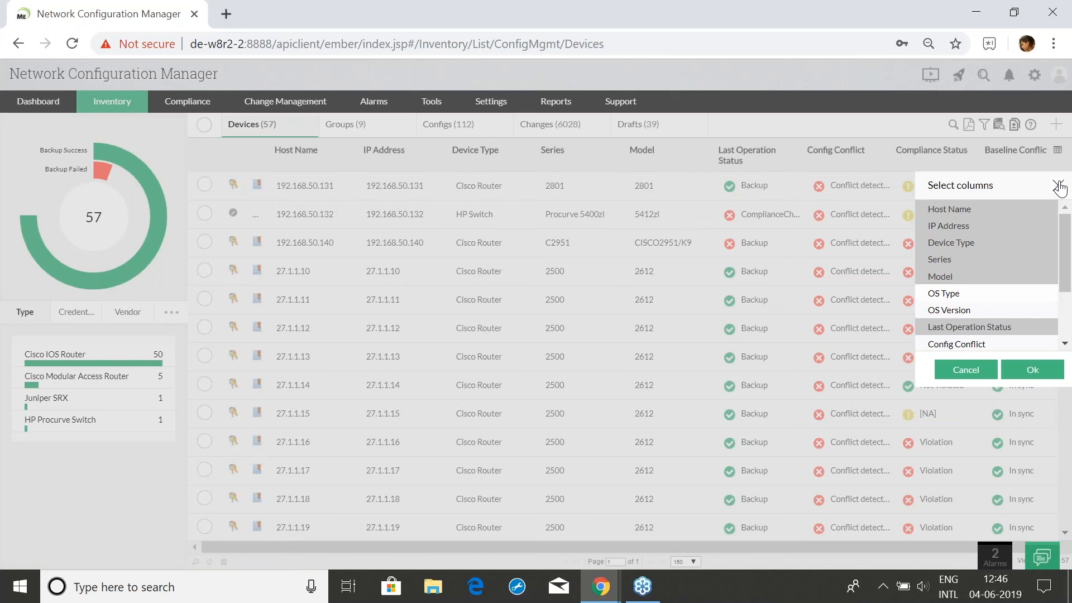
click(1059, 187)
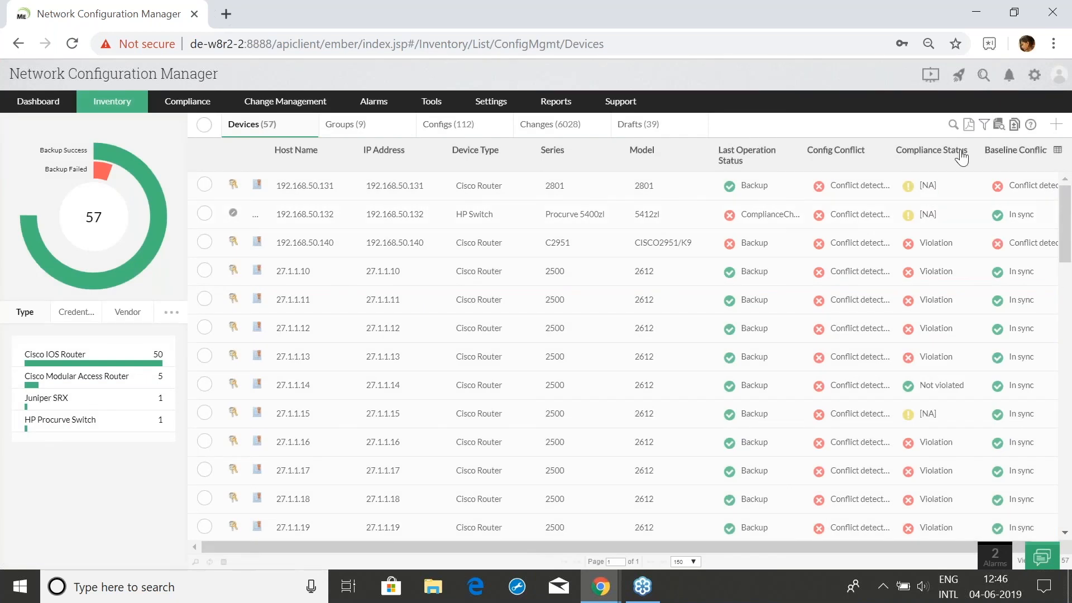
click(1059, 151)
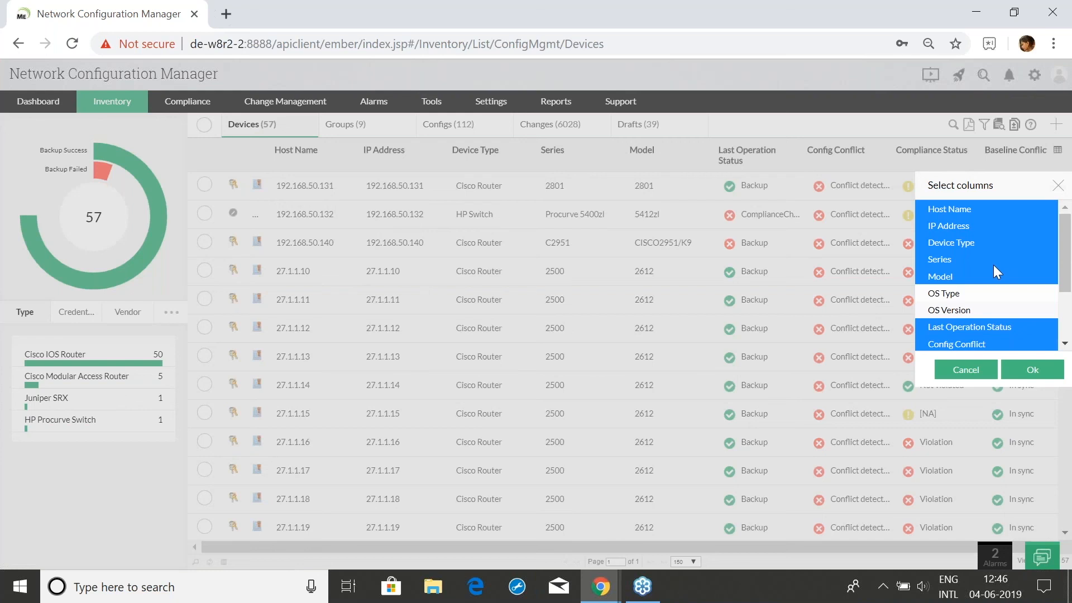
scroll(993, 265, down, 3)
click(1059, 185)
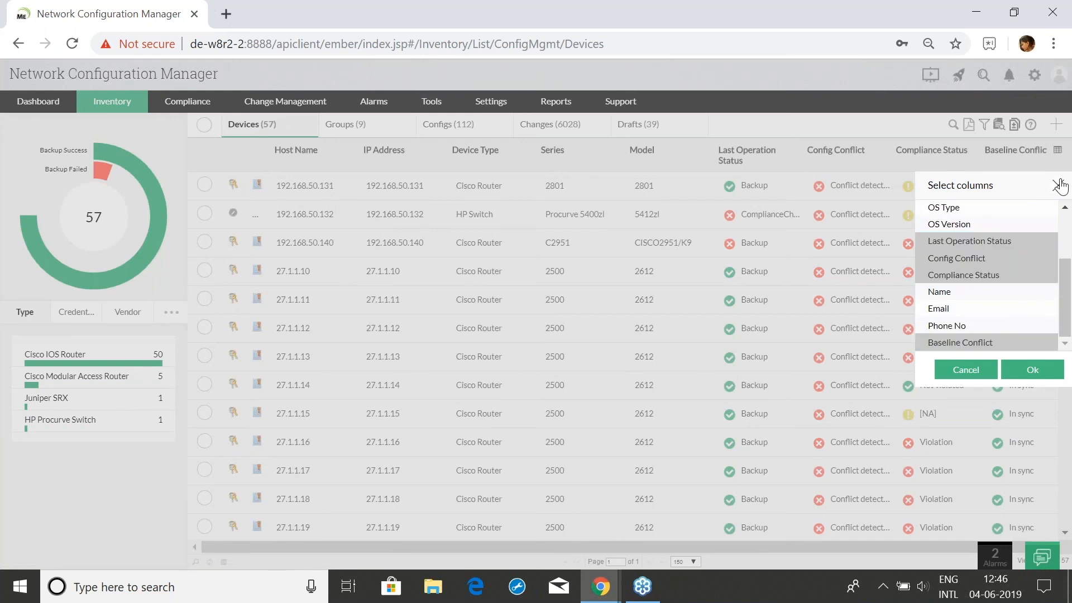
click(1059, 185)
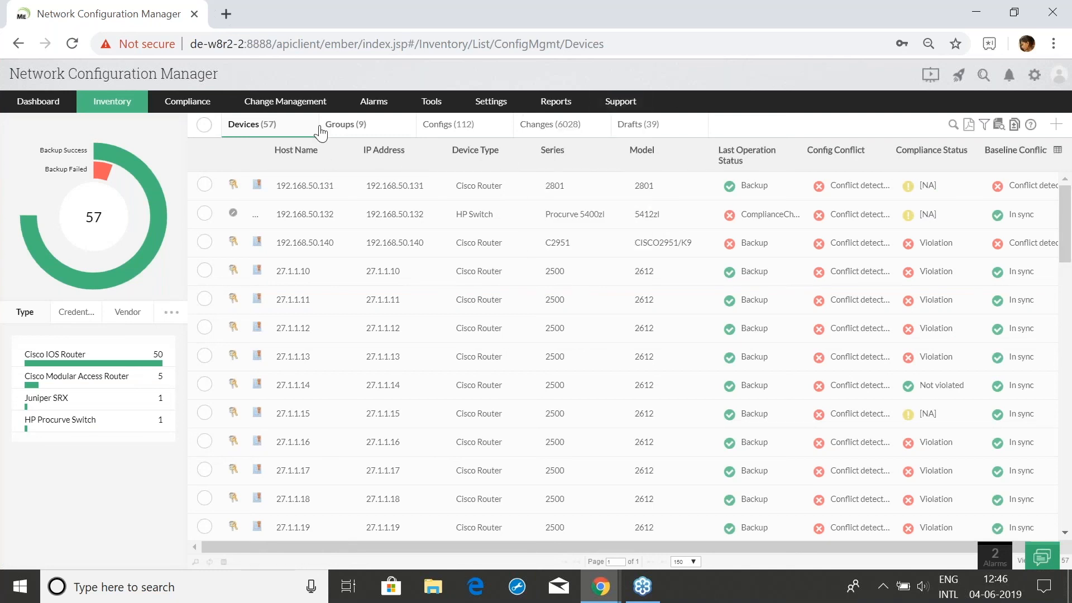
Drag the EOL Summary widget to the top of the dashboard's left column, then return to Inventory Devices
click(57, 104)
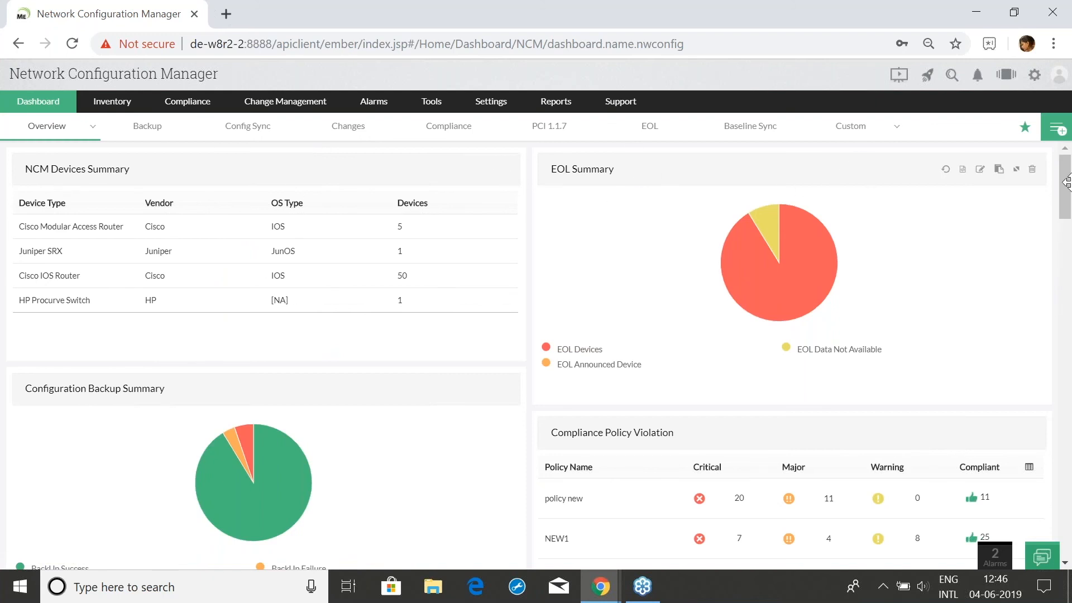
drag(905, 163, 426, 191)
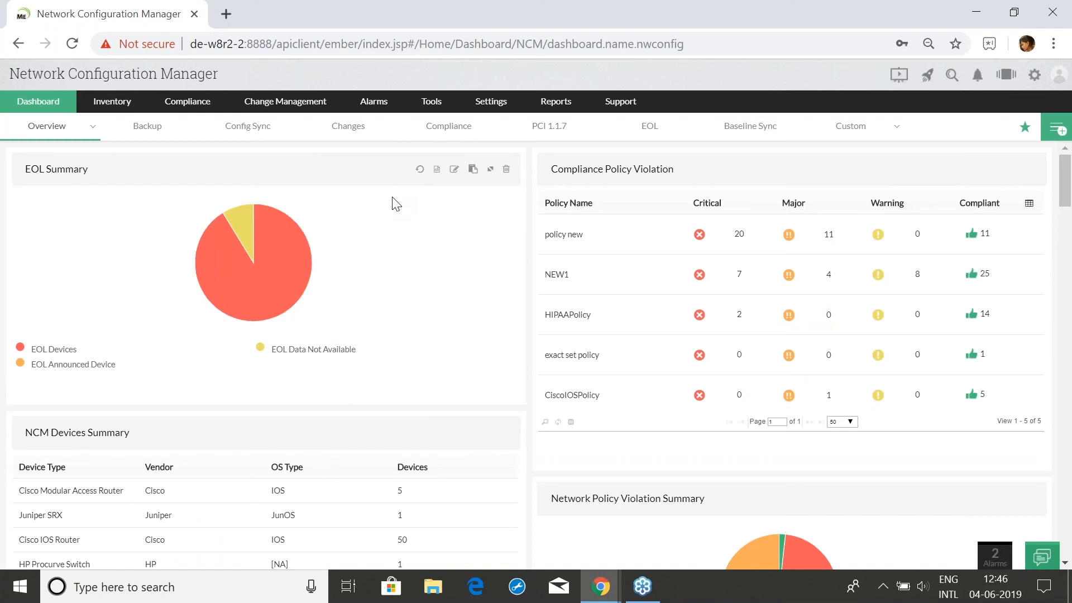
drag(787, 167, 413, 266)
scroll(418, 302, down, 3)
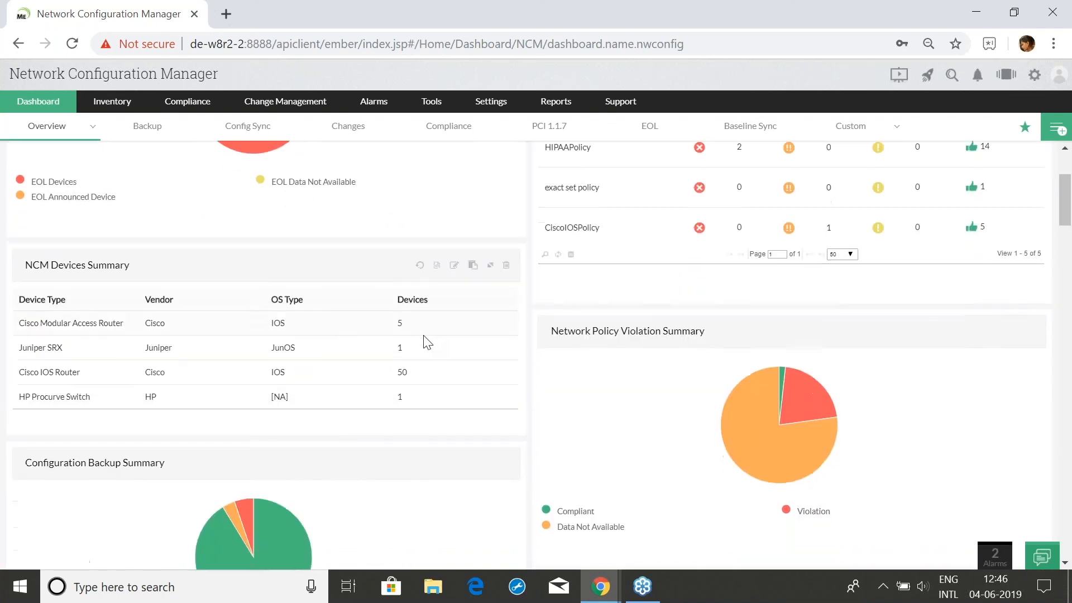
drag(398, 464, 825, 55)
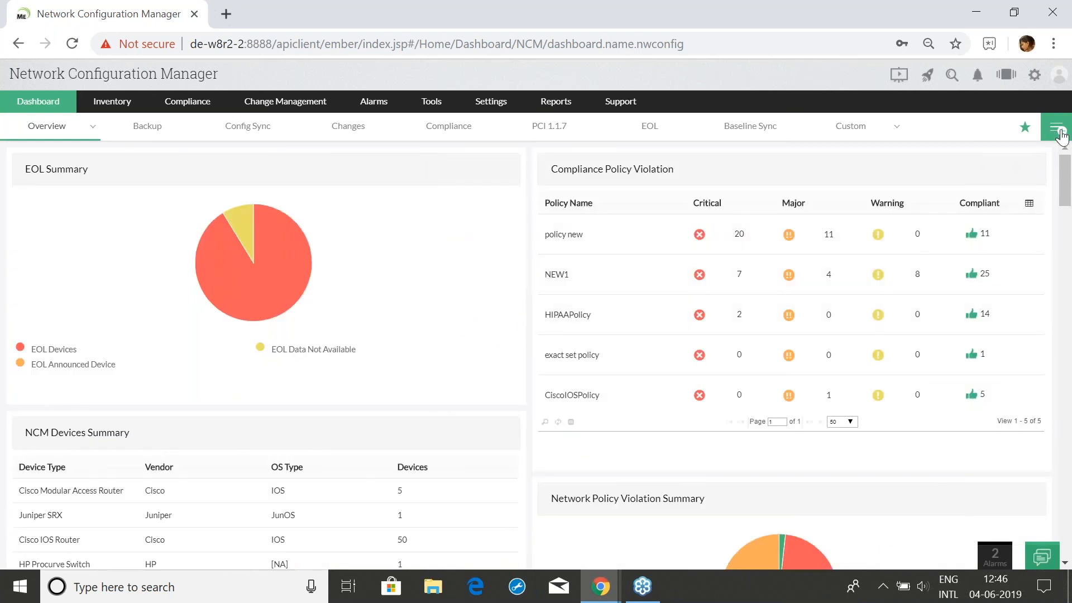
click(120, 110)
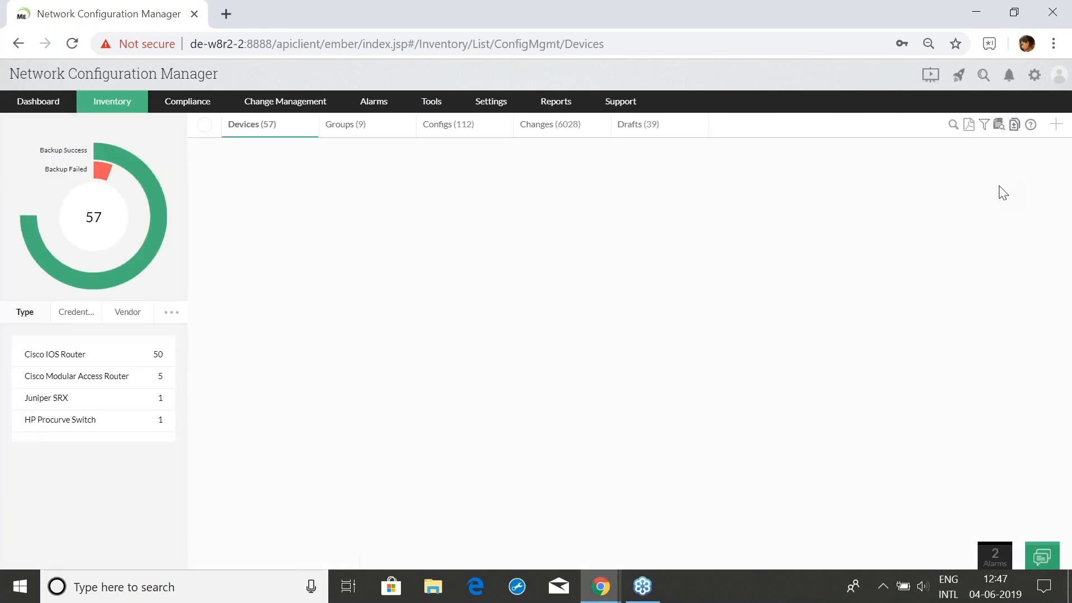
click(343, 124)
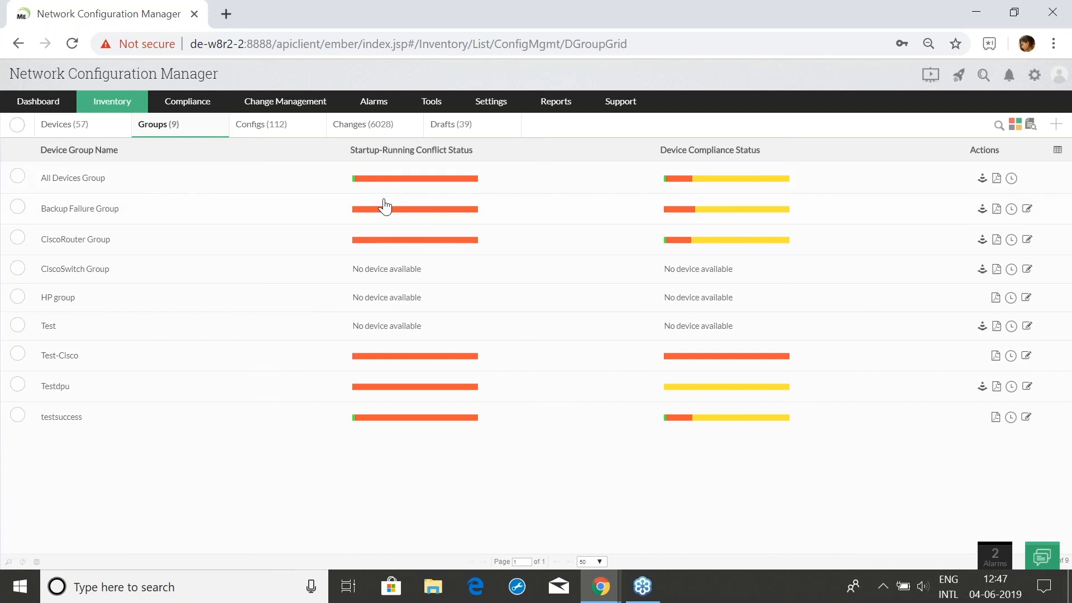
mouse_move(394, 214)
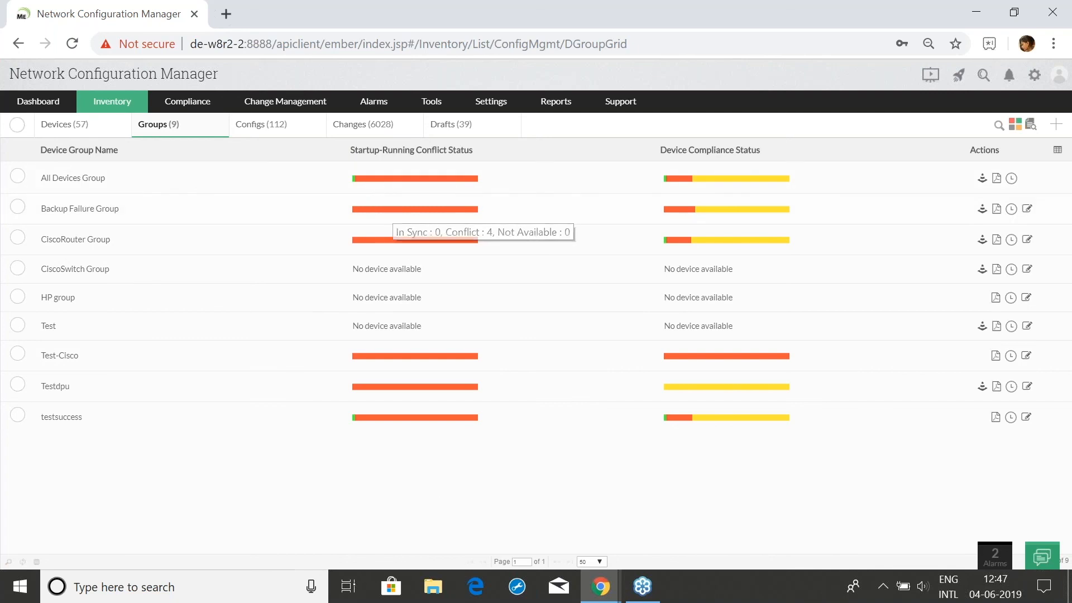
click(394, 209)
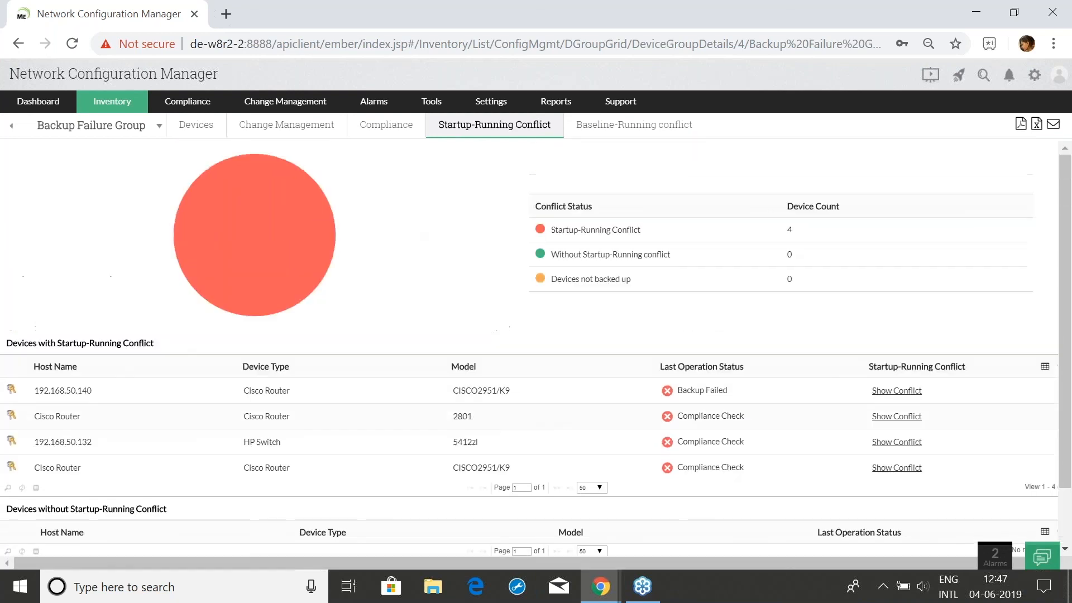
click(17, 45)
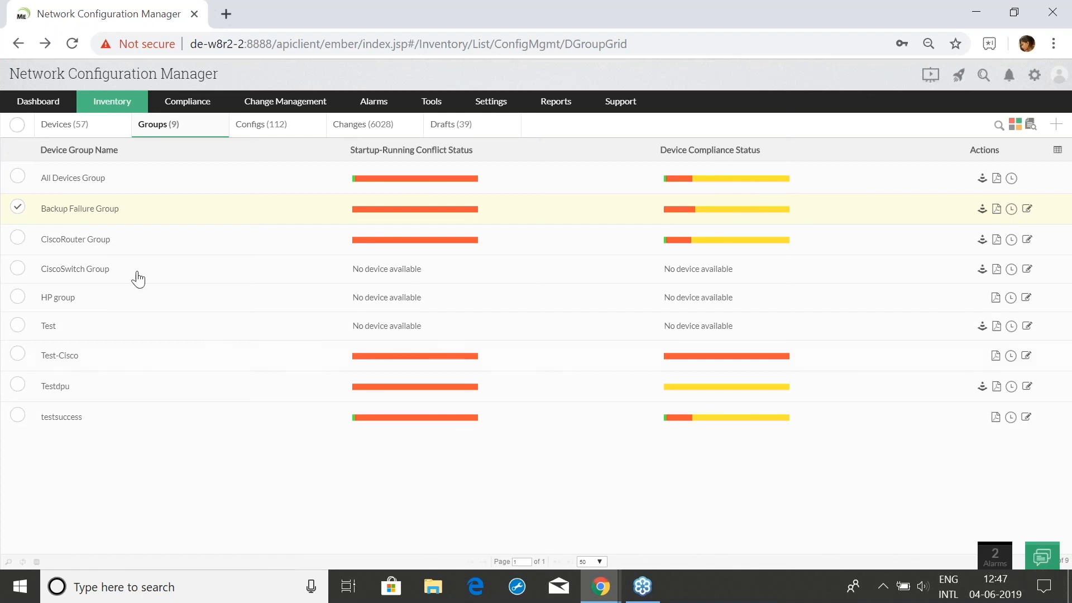
click(18, 210)
click(47, 106)
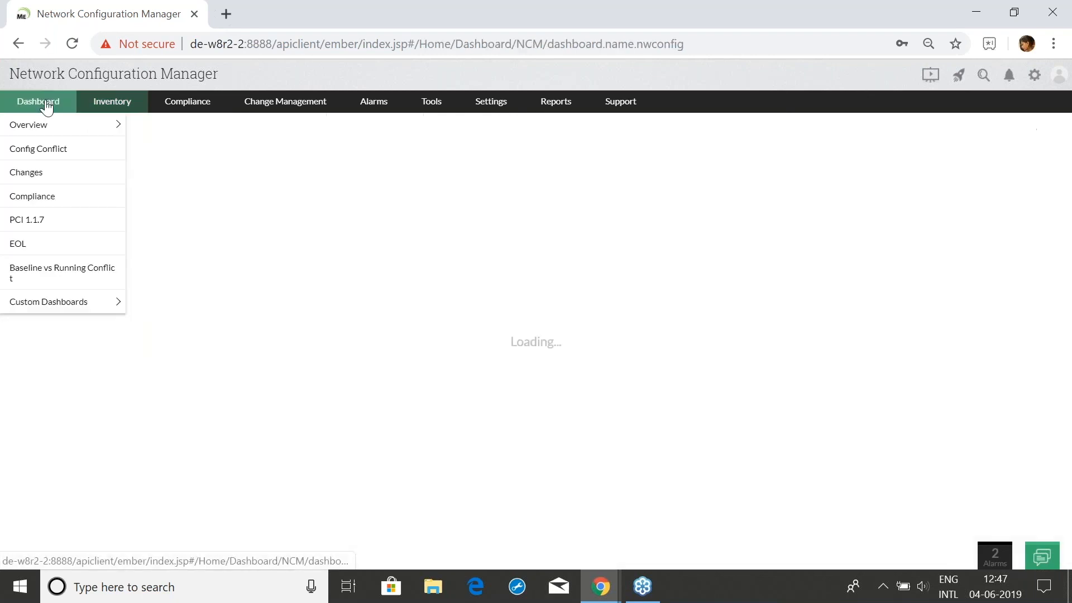
mouse_move(613, 600)
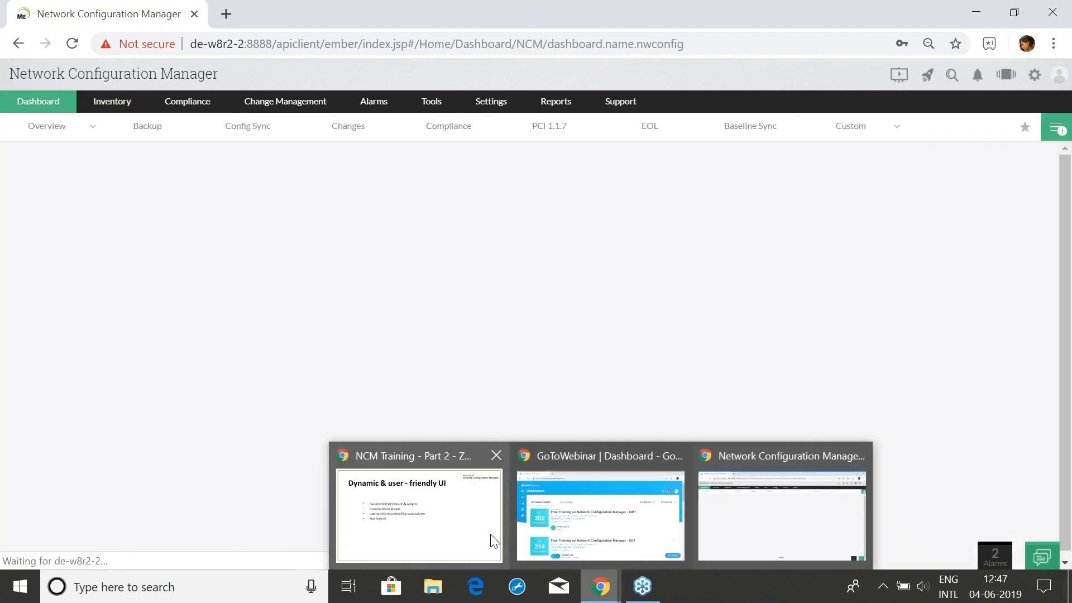
Advance the NCM Training slideshow through the NetFlow Analyzer Integrations slide to the Part 2 title slide
click(490, 539)
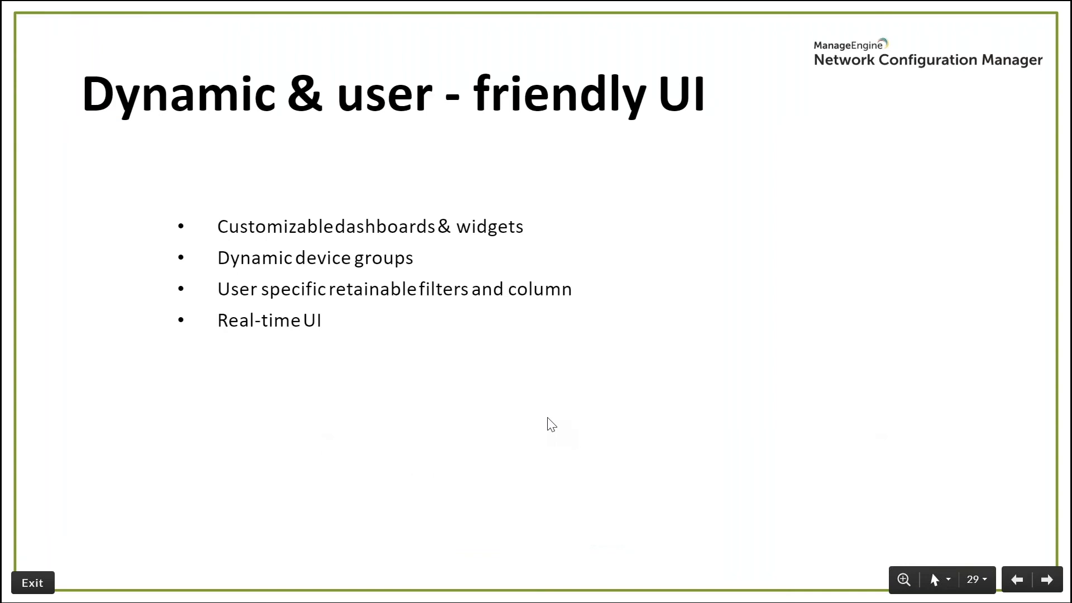
click(548, 418)
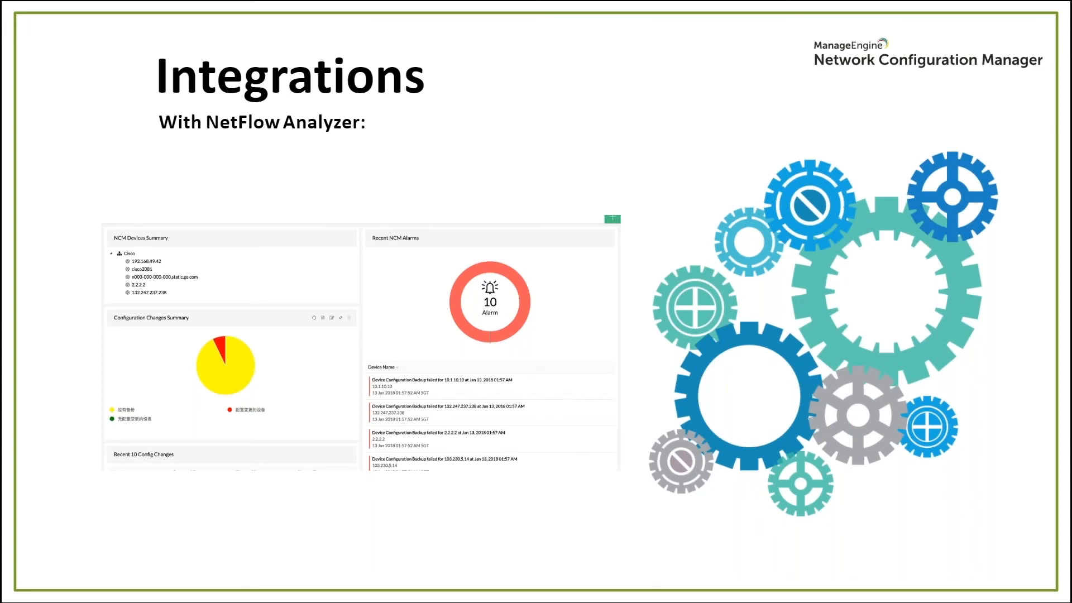
key(Right)
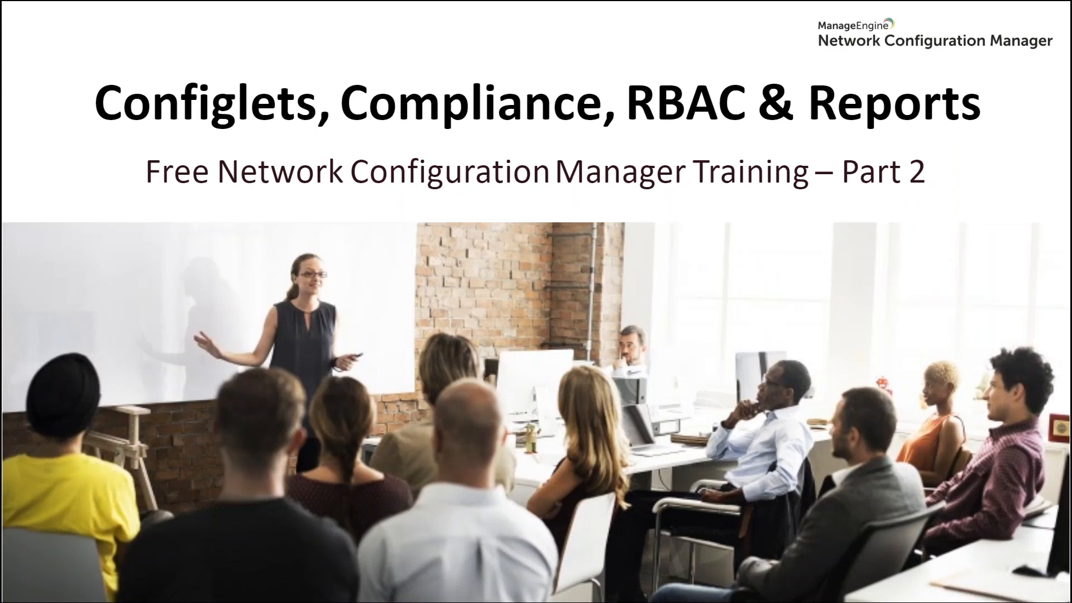
Exit the current slideshow and present the 12-slide 'NCM Q & A - Part 2' deck from slide one
key(Escape)
click(380, 19)
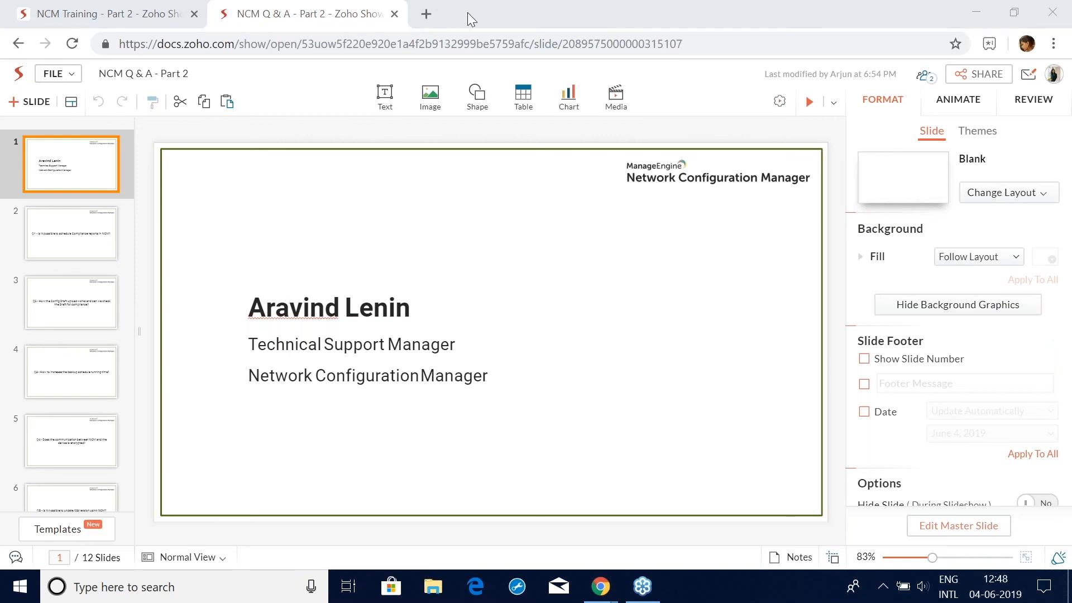
click(809, 102)
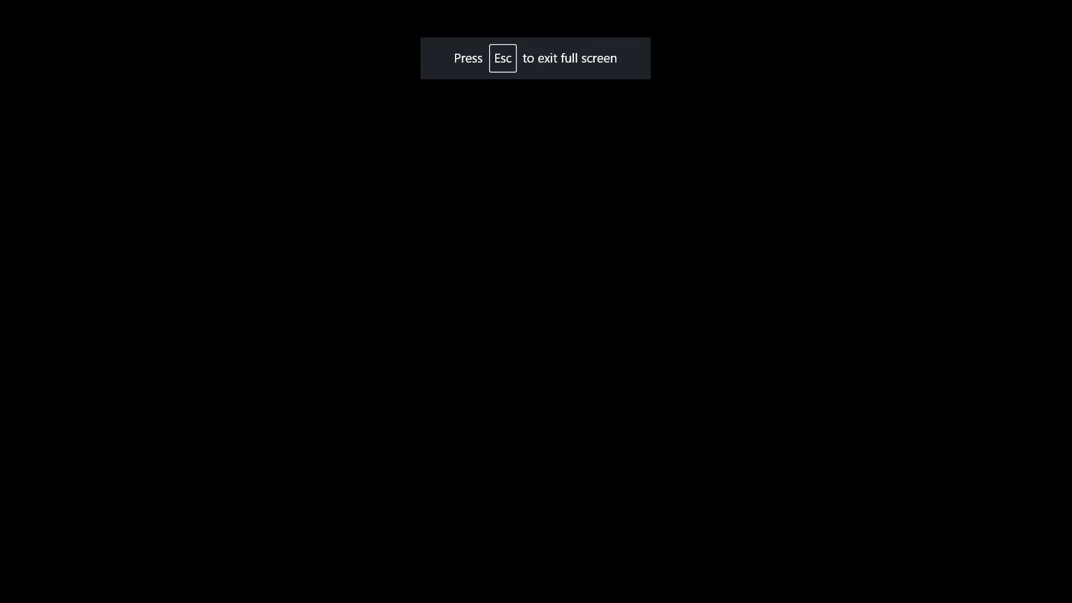
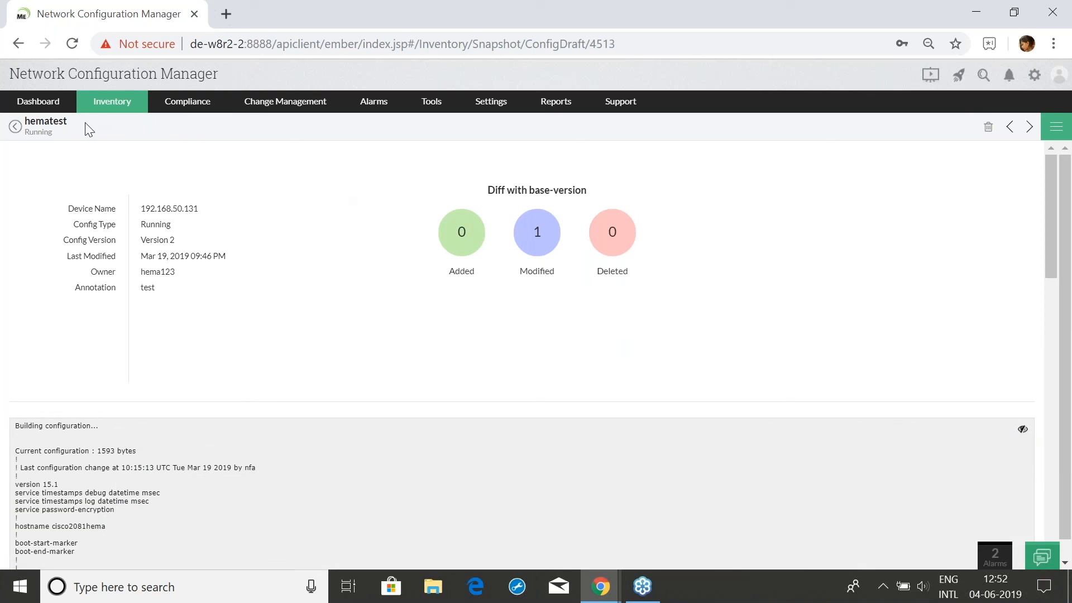
Return from the hematest draft to the Inventory Drafts list
click(117, 106)
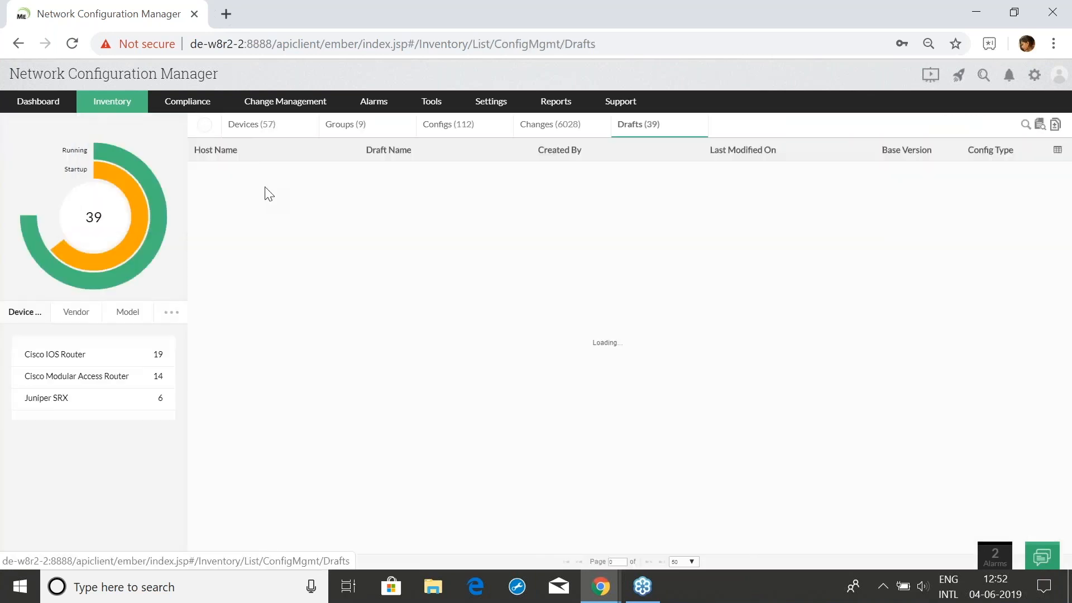
click(267, 132)
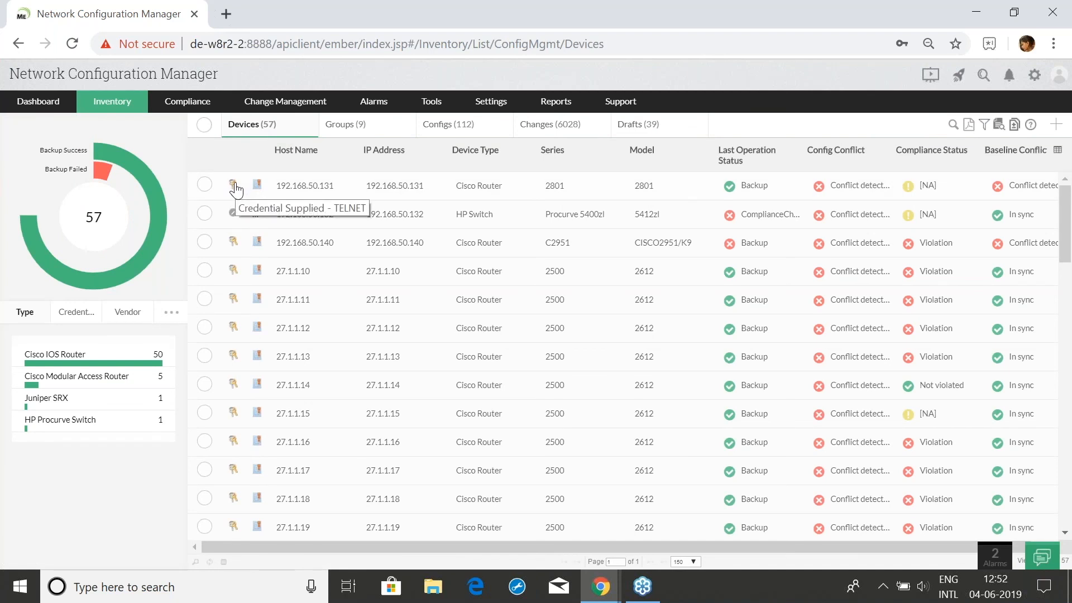
click(234, 185)
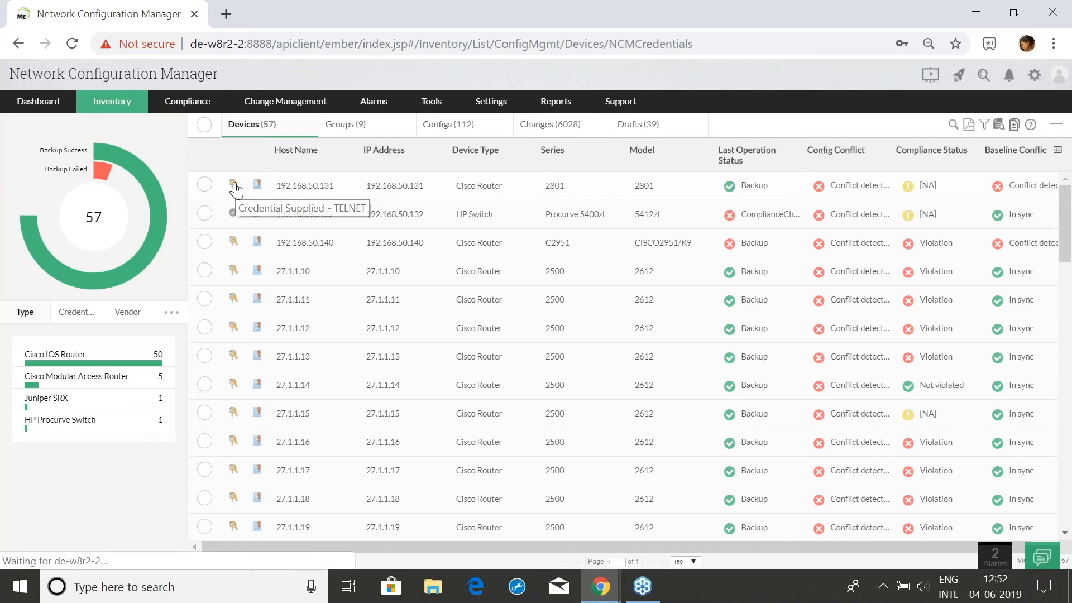
click(870, 262)
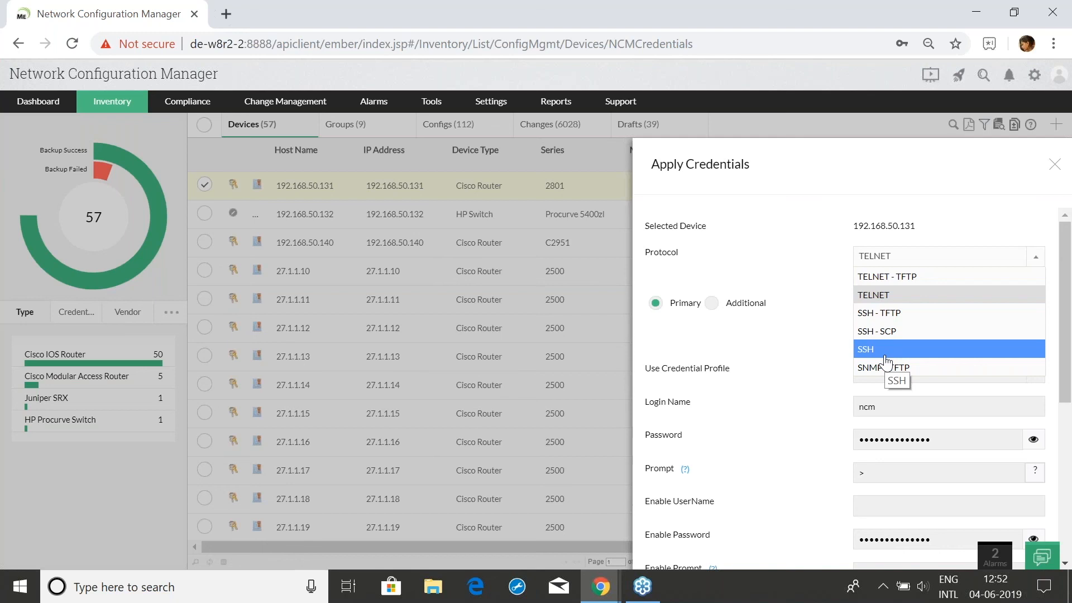
click(1054, 166)
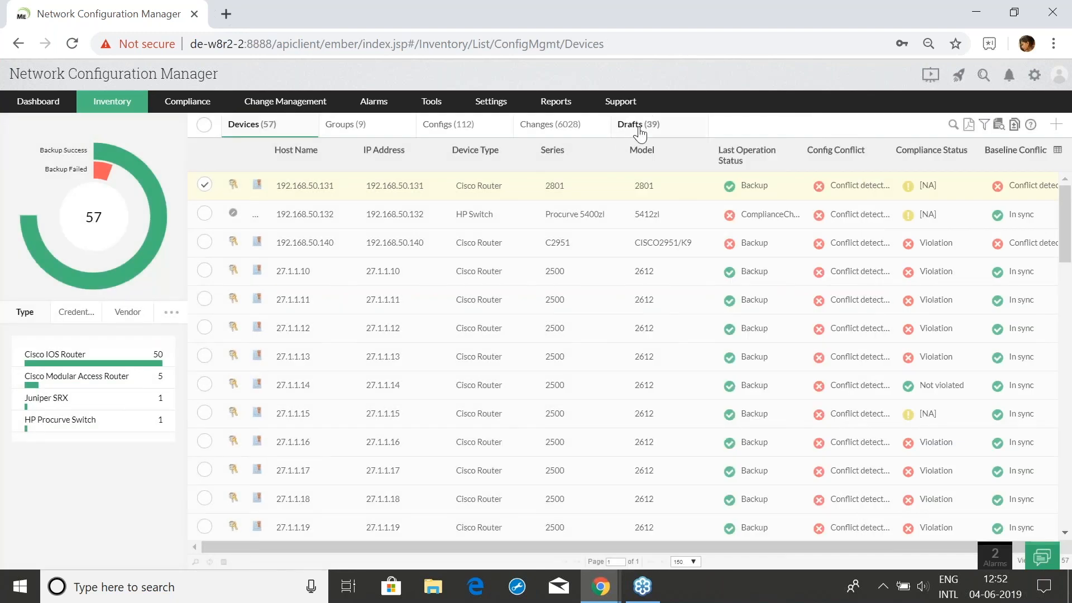
click(638, 125)
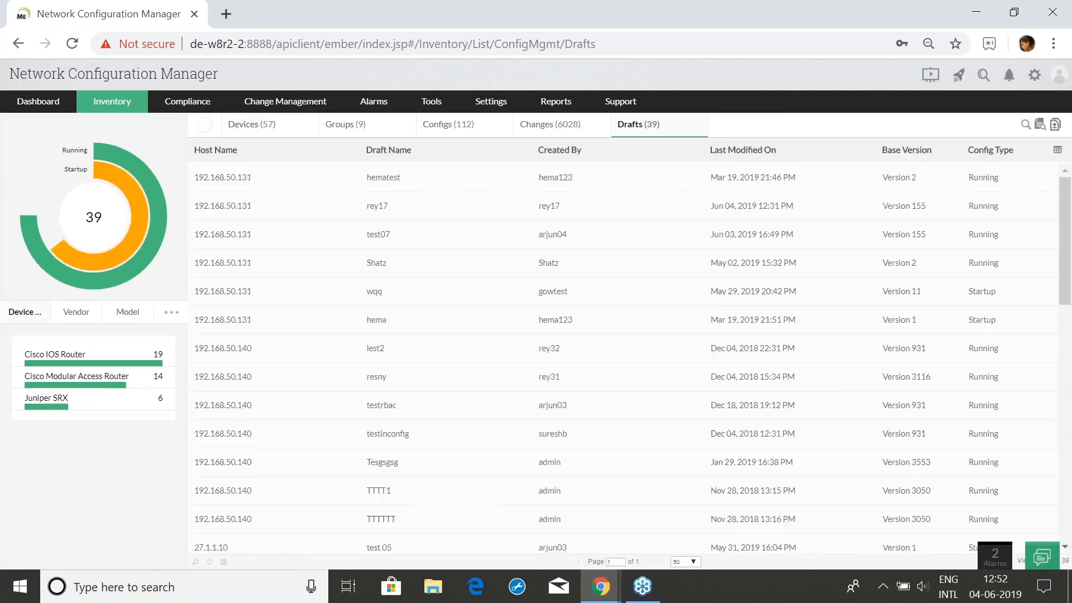
View the hematest draft's configuration and start a compliance check on it
click(274, 186)
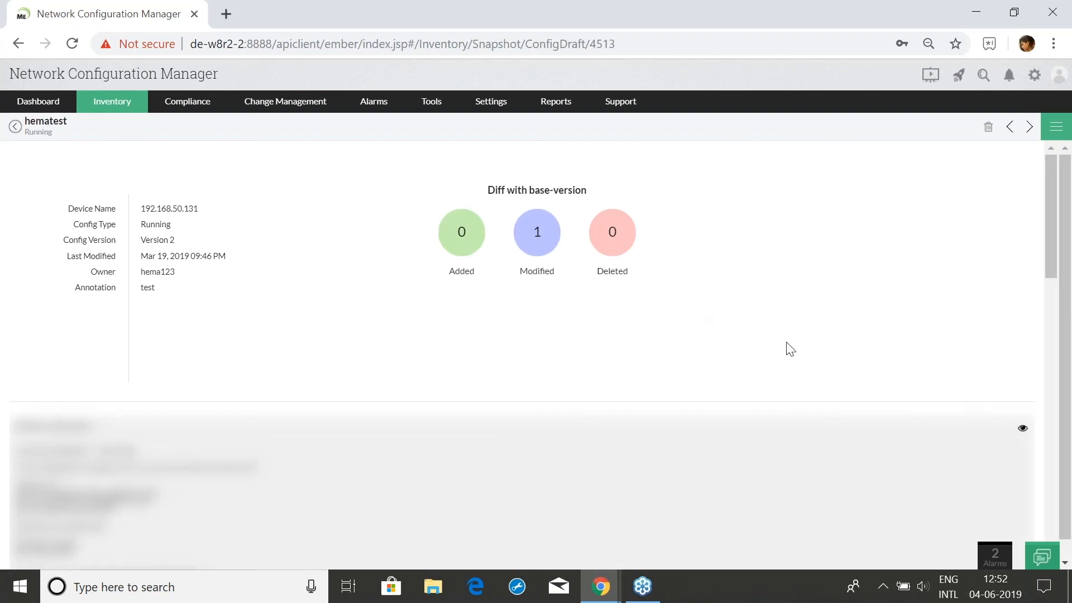
click(1023, 430)
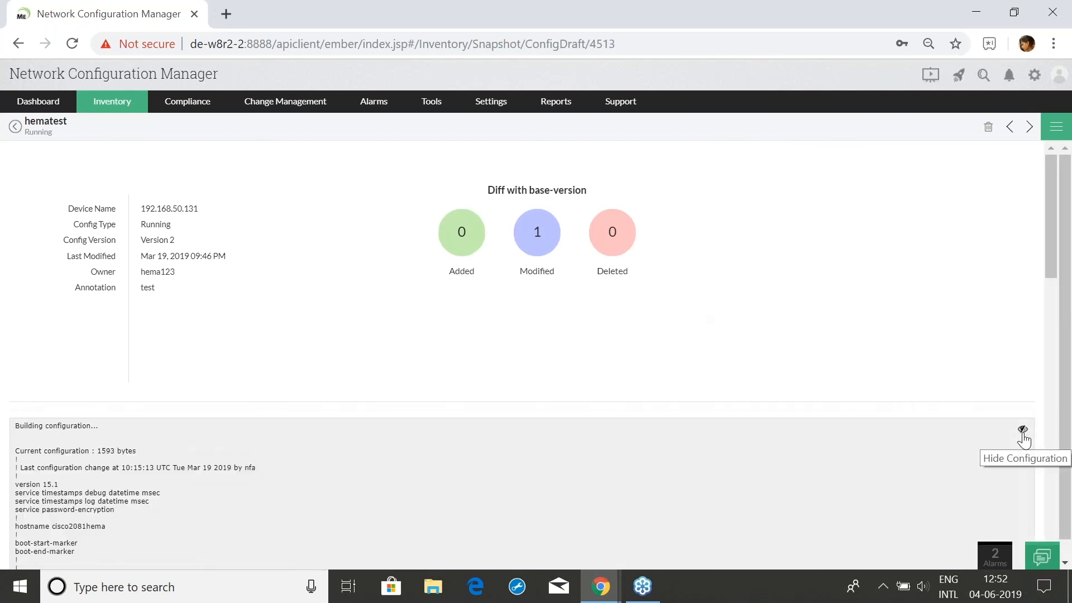
click(1054, 129)
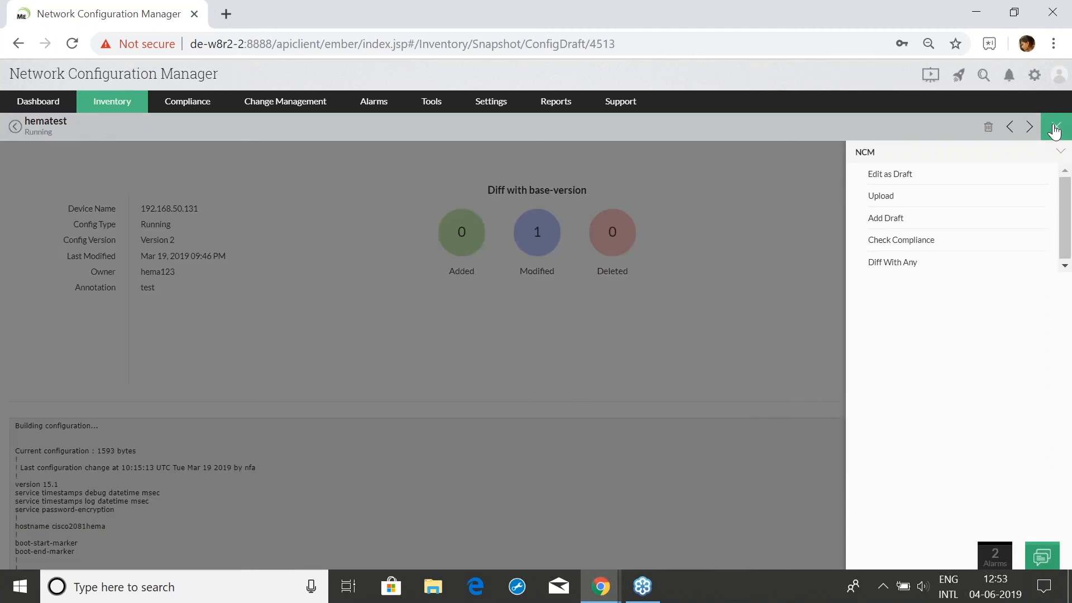
click(892, 244)
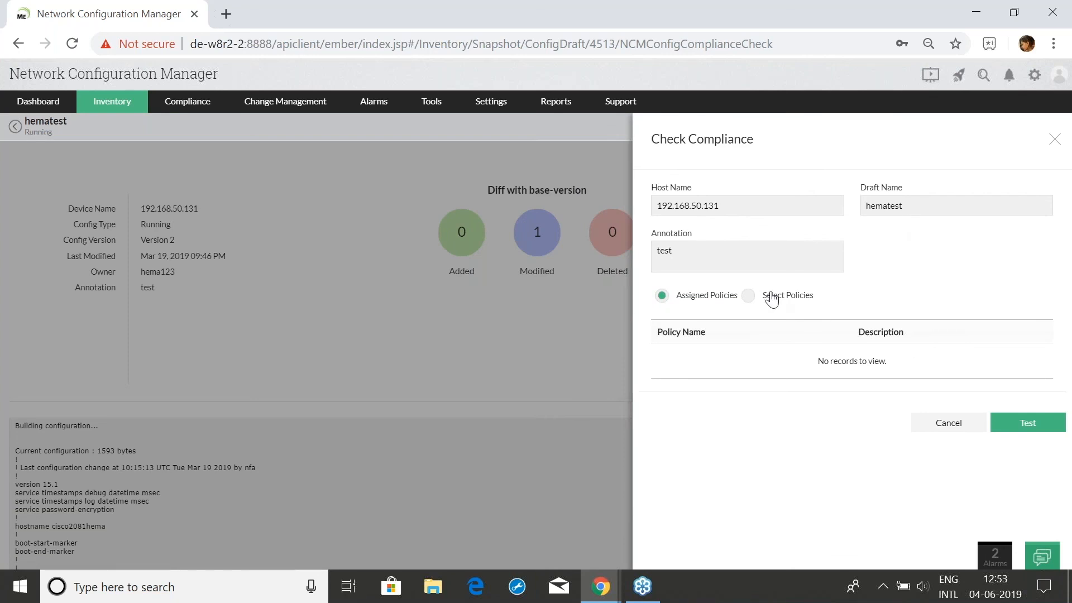
Test the hematest draft against 'policy new' to get a 29% compliant result
click(771, 296)
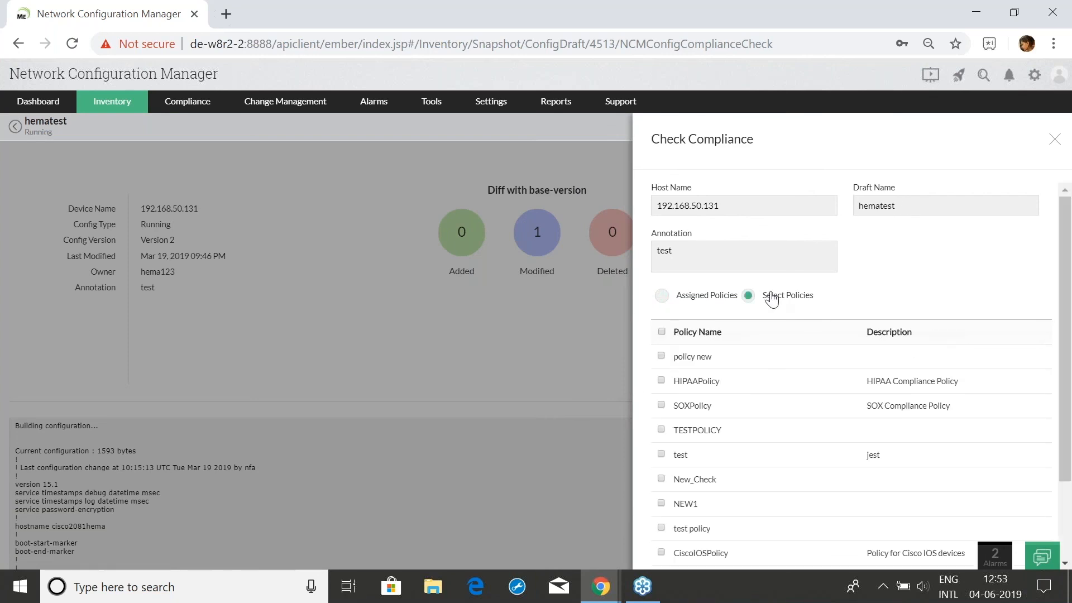
click(661, 355)
scroll(976, 430, down, 2)
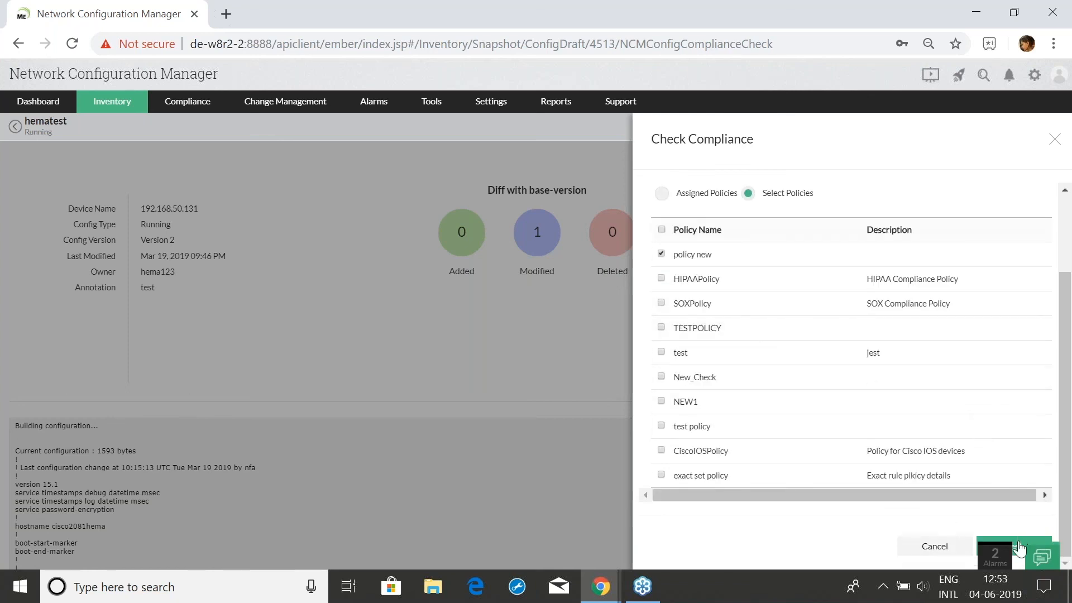
click(1018, 546)
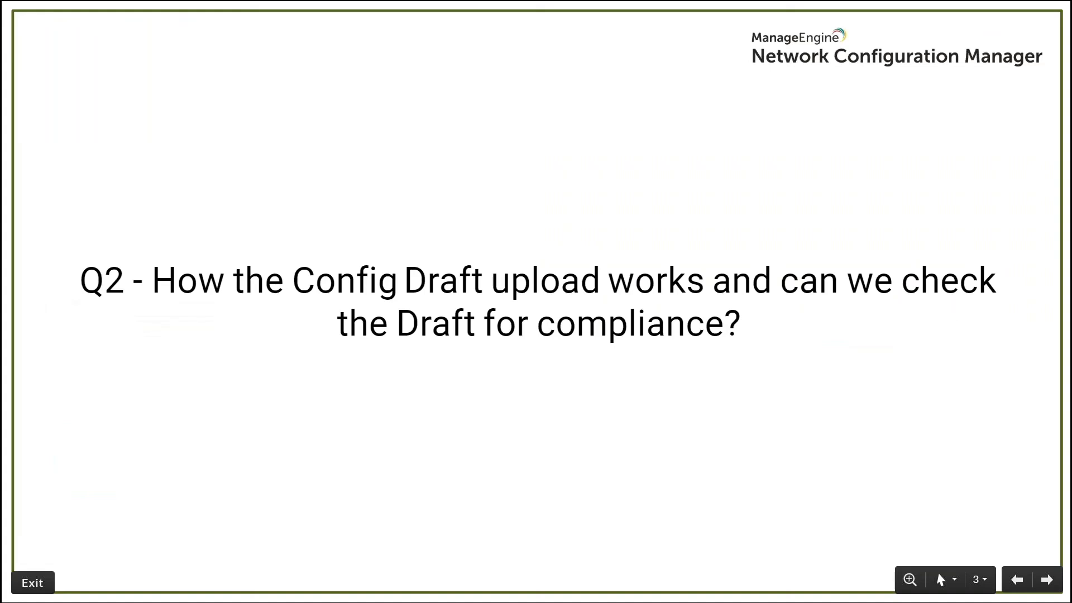
Show the Q3 backup-schedule slide, then return to the compliance result in the browser
key(Right)
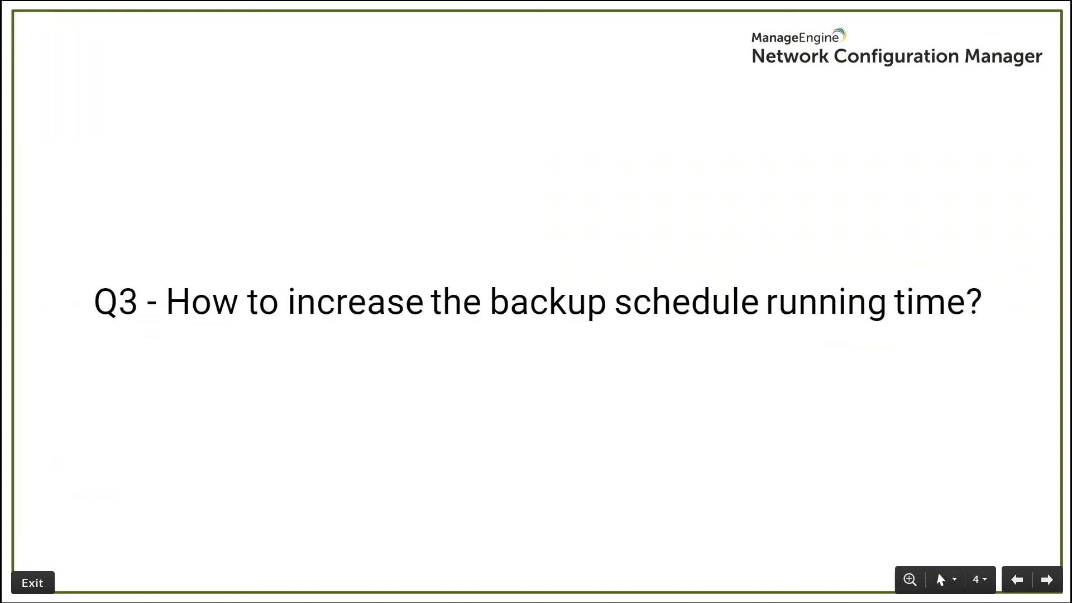
key(alt+Tab)
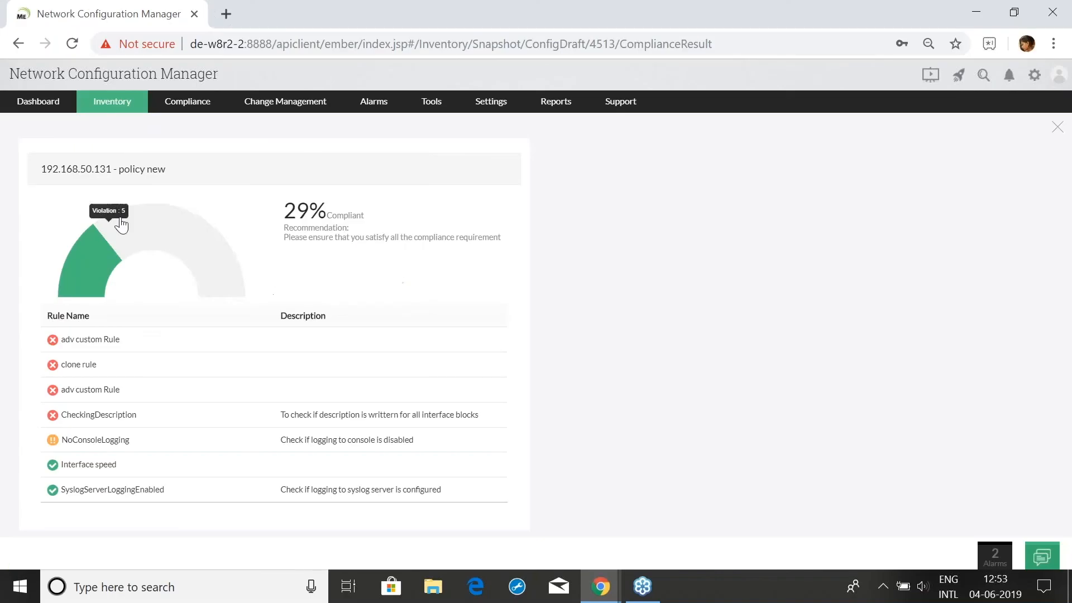
Go to Settings > All Schedules and start a new schedule
click(491, 106)
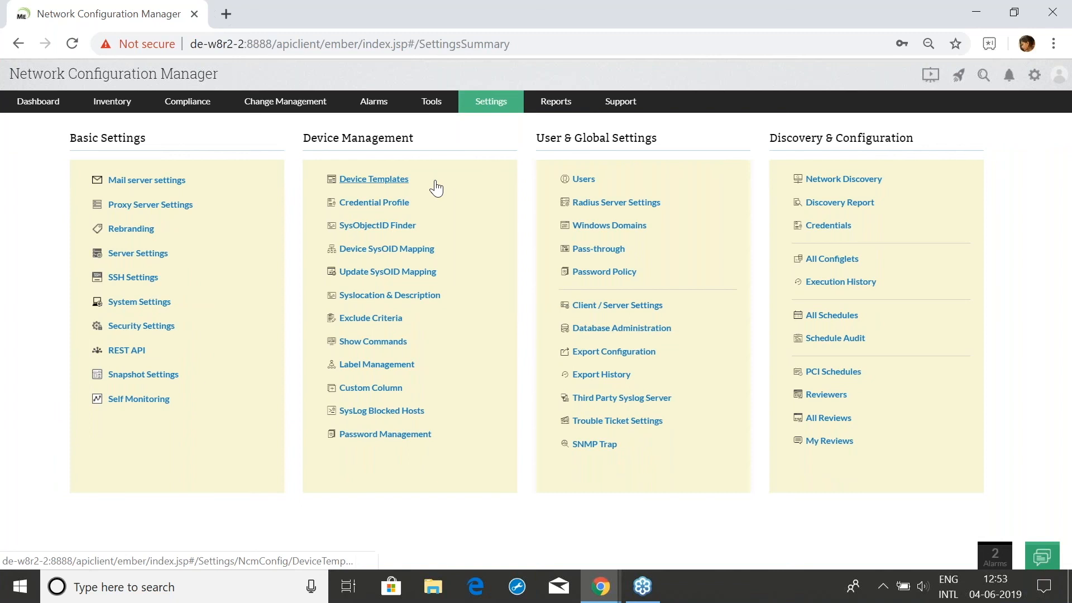
click(823, 316)
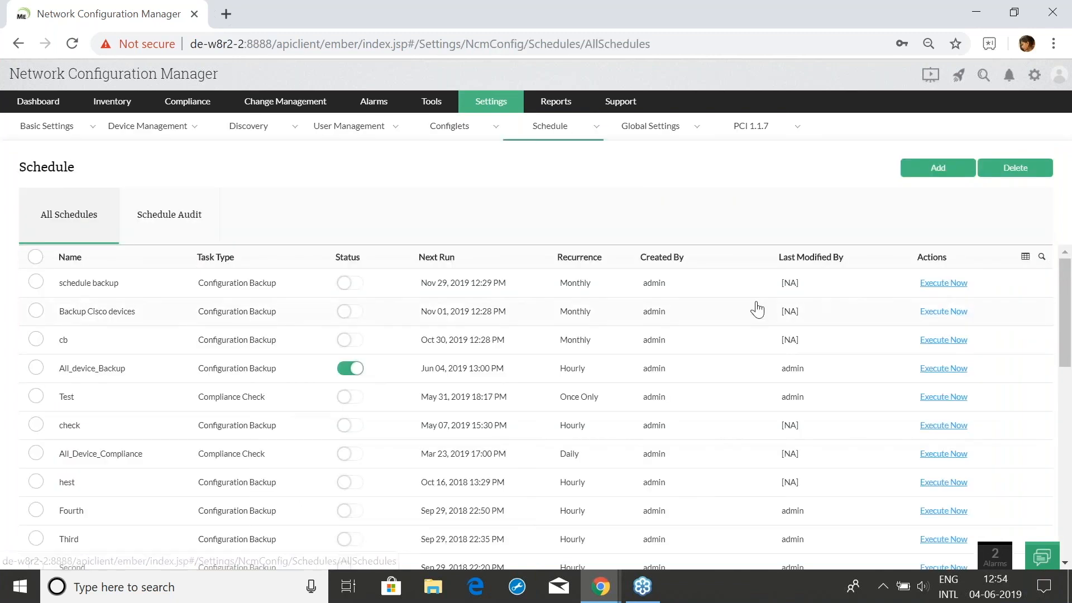
click(931, 178)
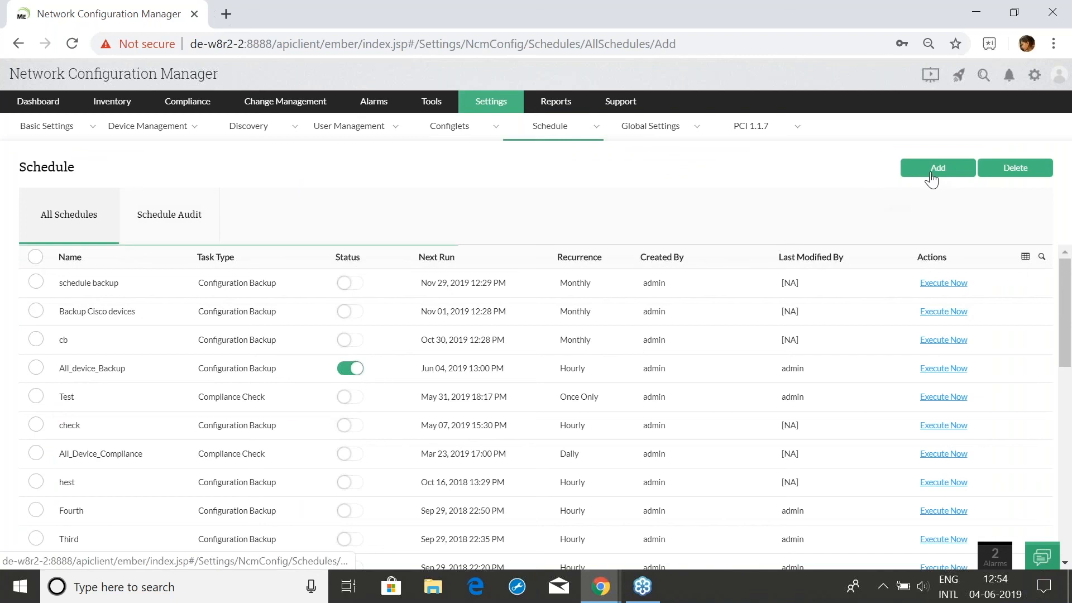
scroll(813, 360, down, 10)
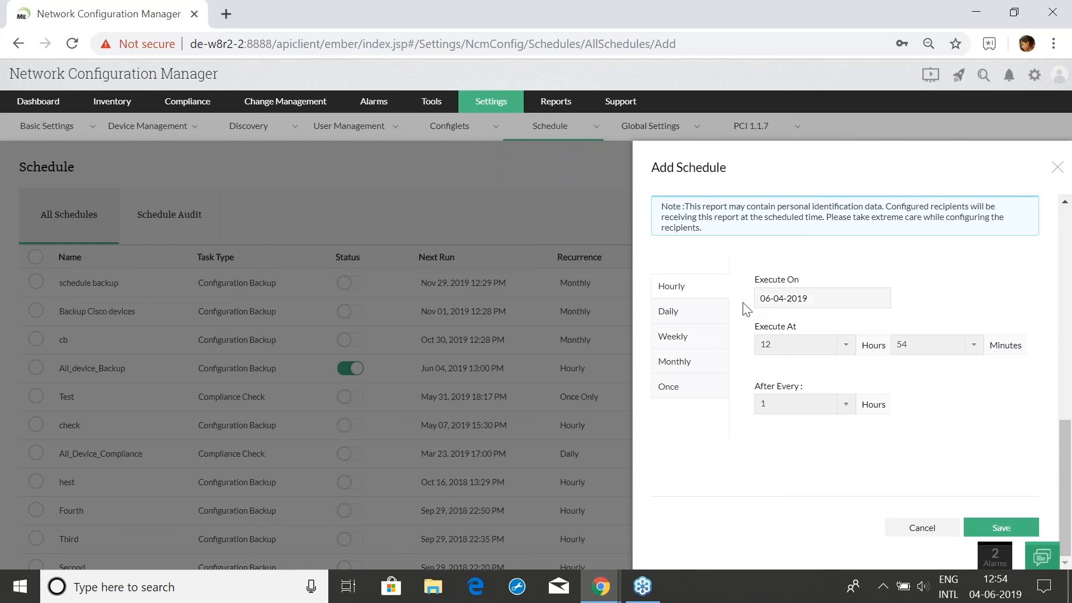
click(702, 322)
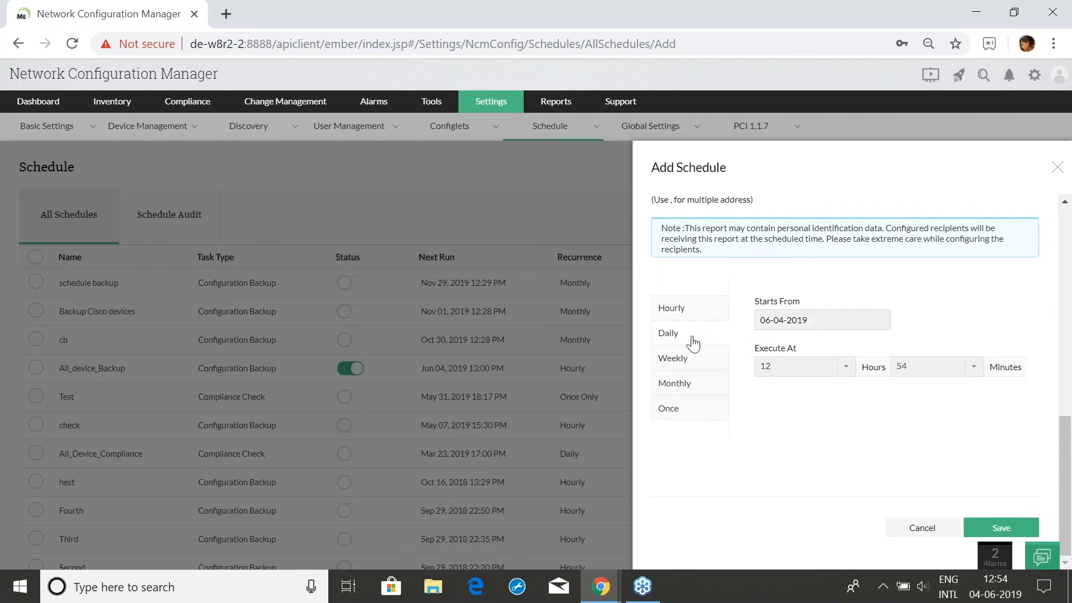
click(676, 360)
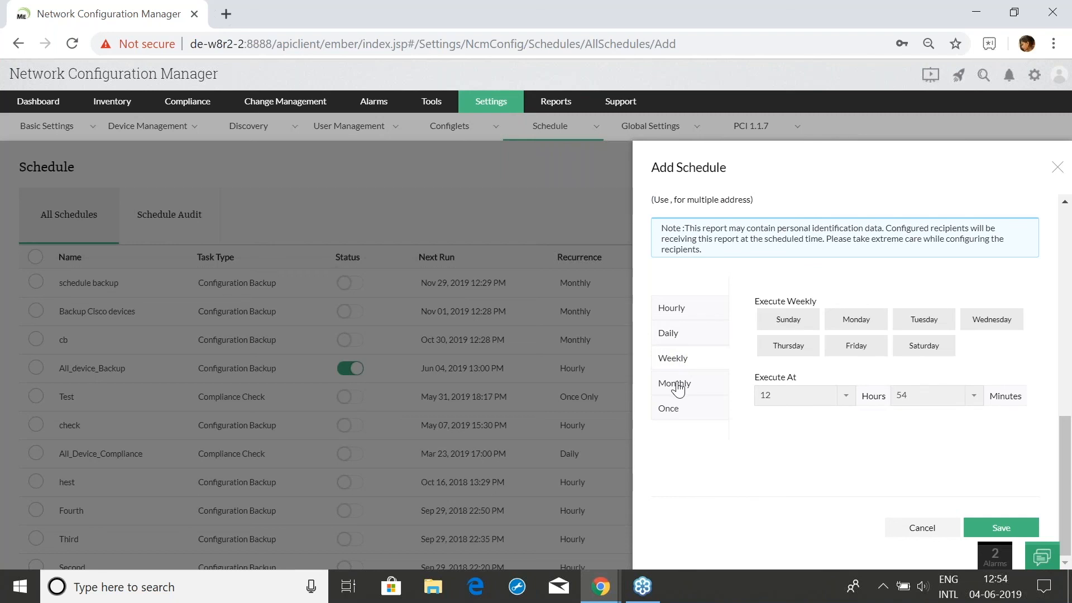
click(677, 386)
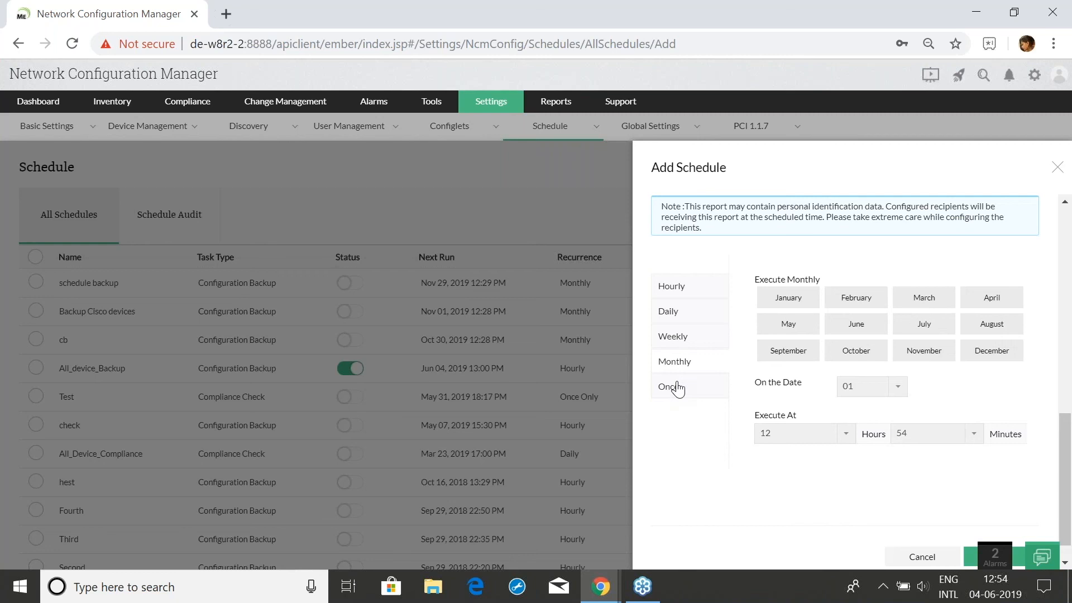
click(1057, 167)
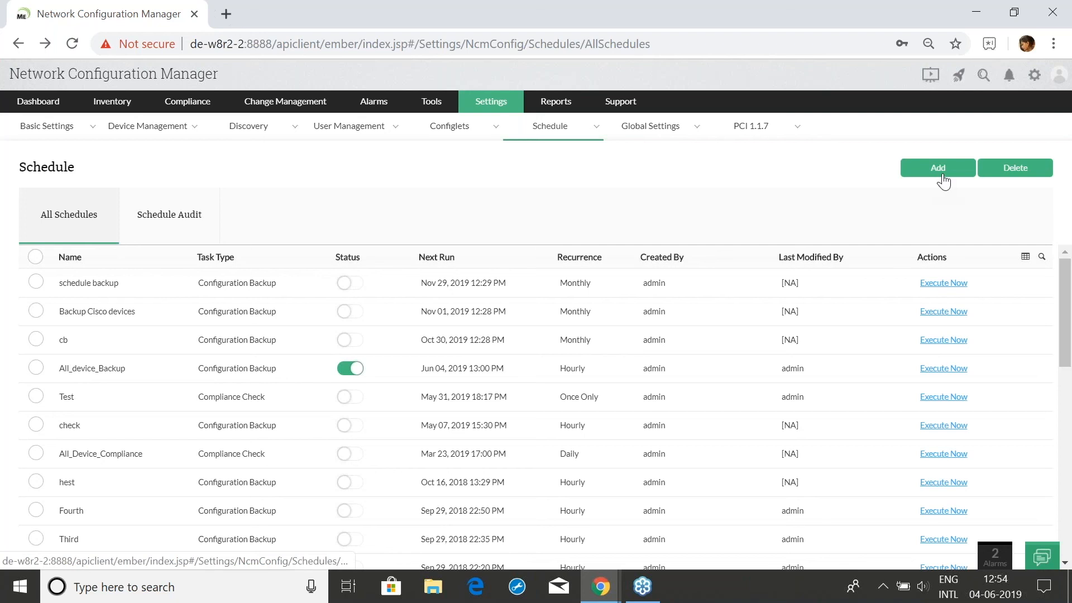
Enable backup-failure and config-change notifications on a new schedule, discard it, and return to the slides
click(942, 176)
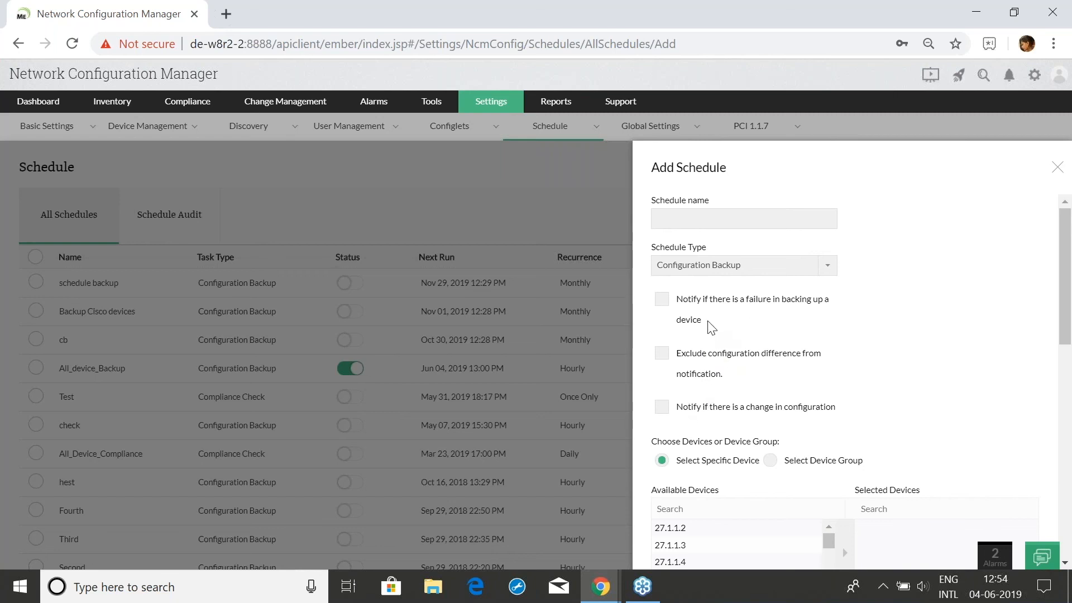
click(663, 304)
click(661, 410)
click(1057, 175)
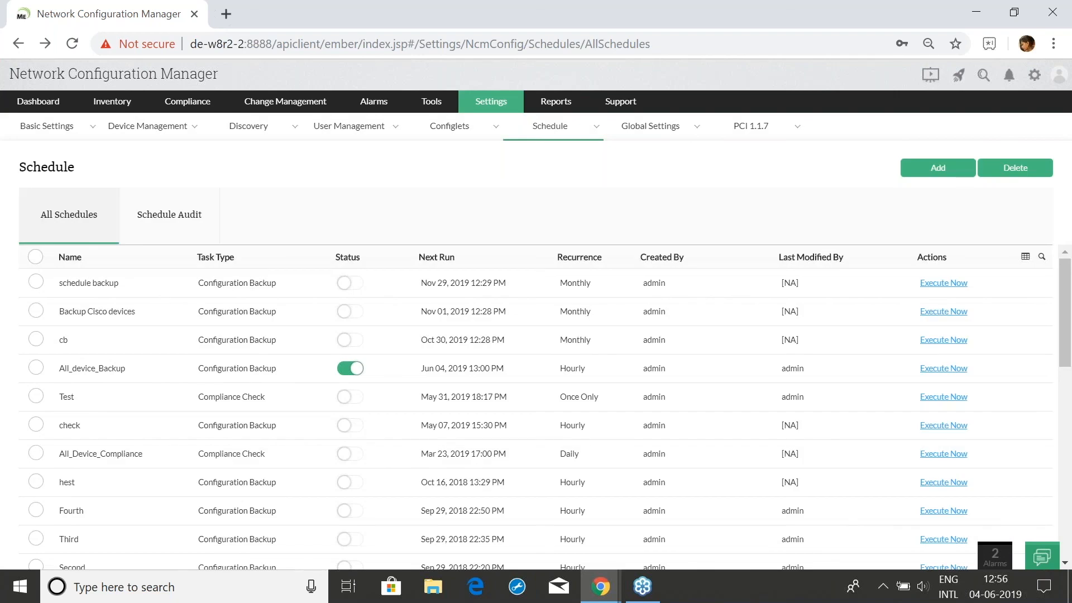
key(alt+Tab)
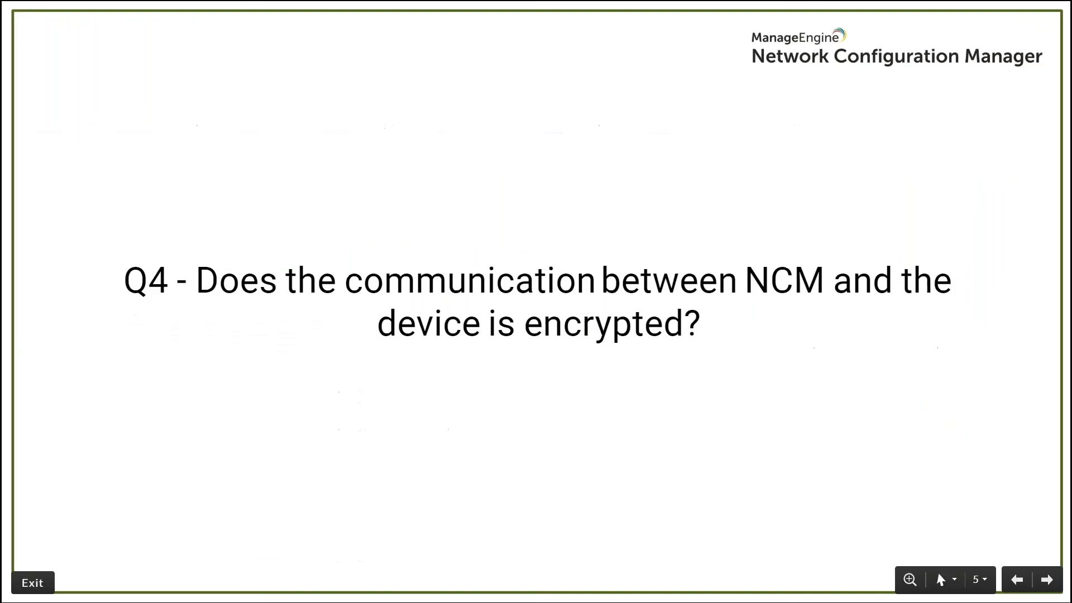